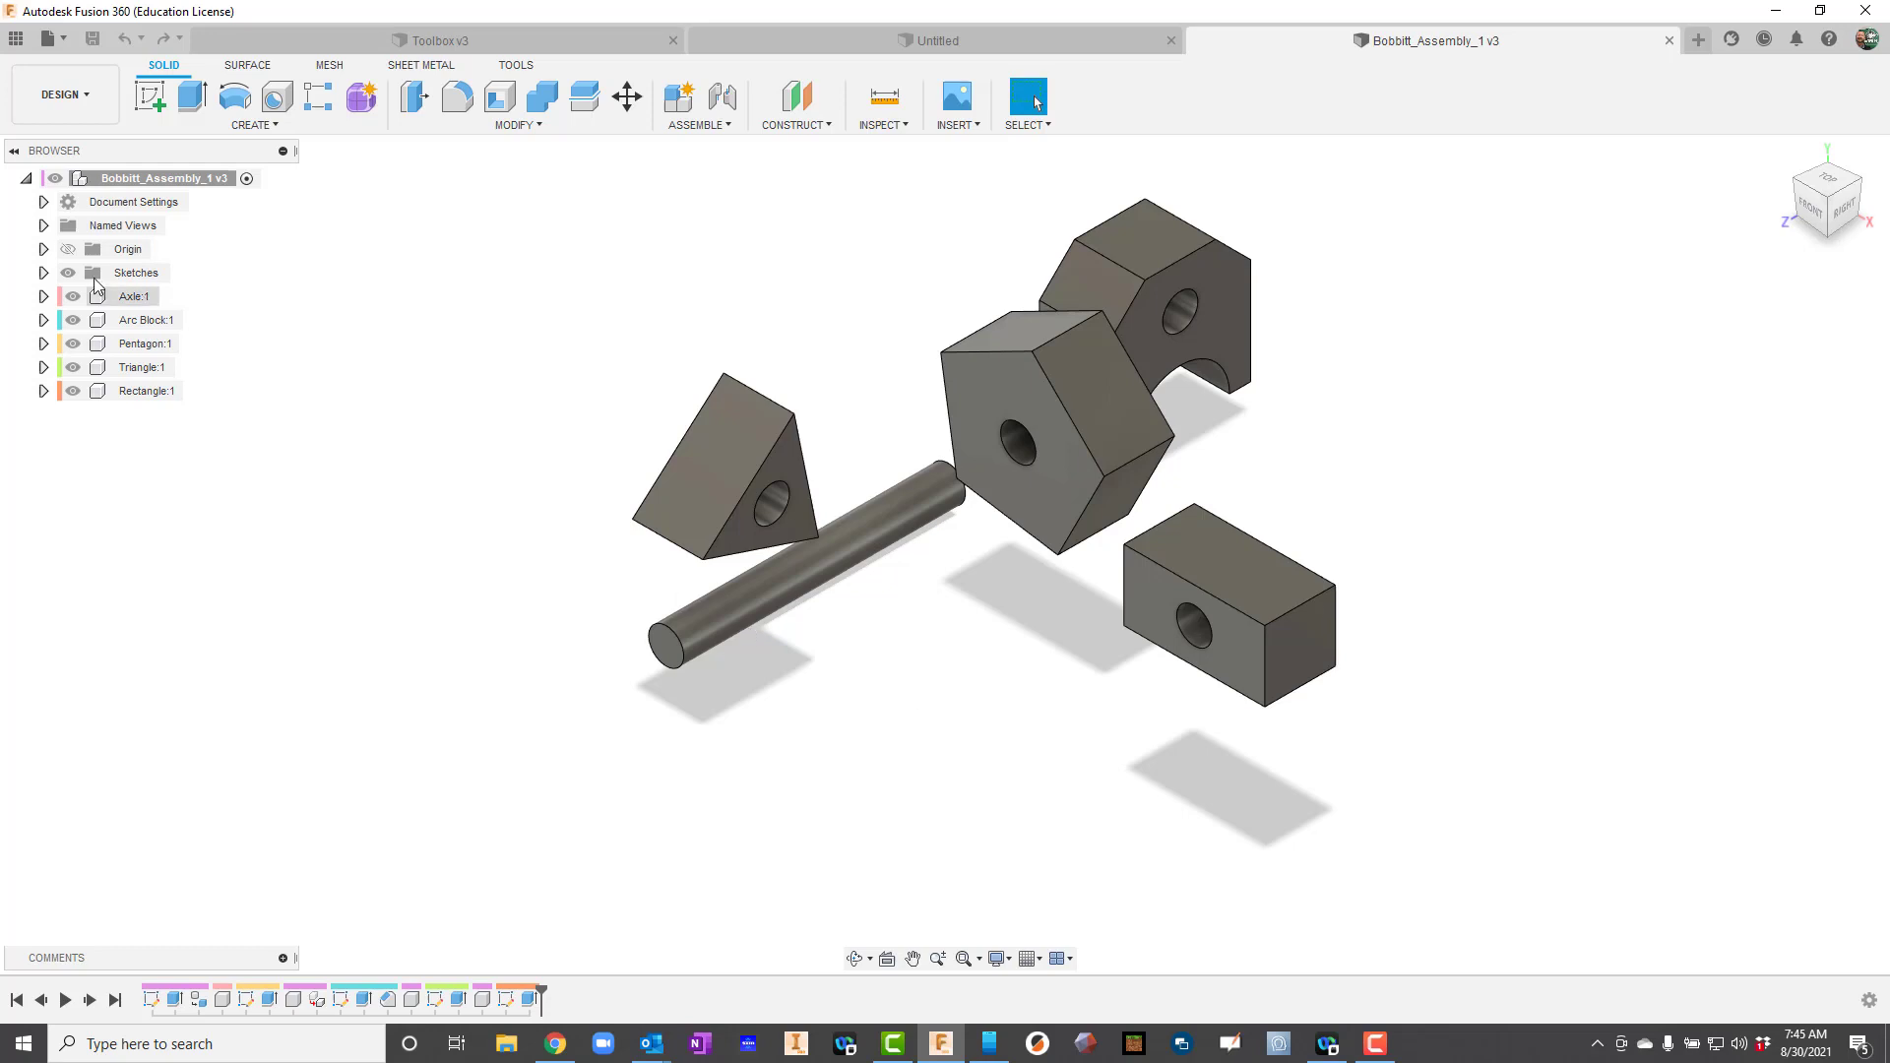
- Start a new design and save it as the student's Assembly_2 file in IED Unit 1
click(54, 40)
click(66, 71)
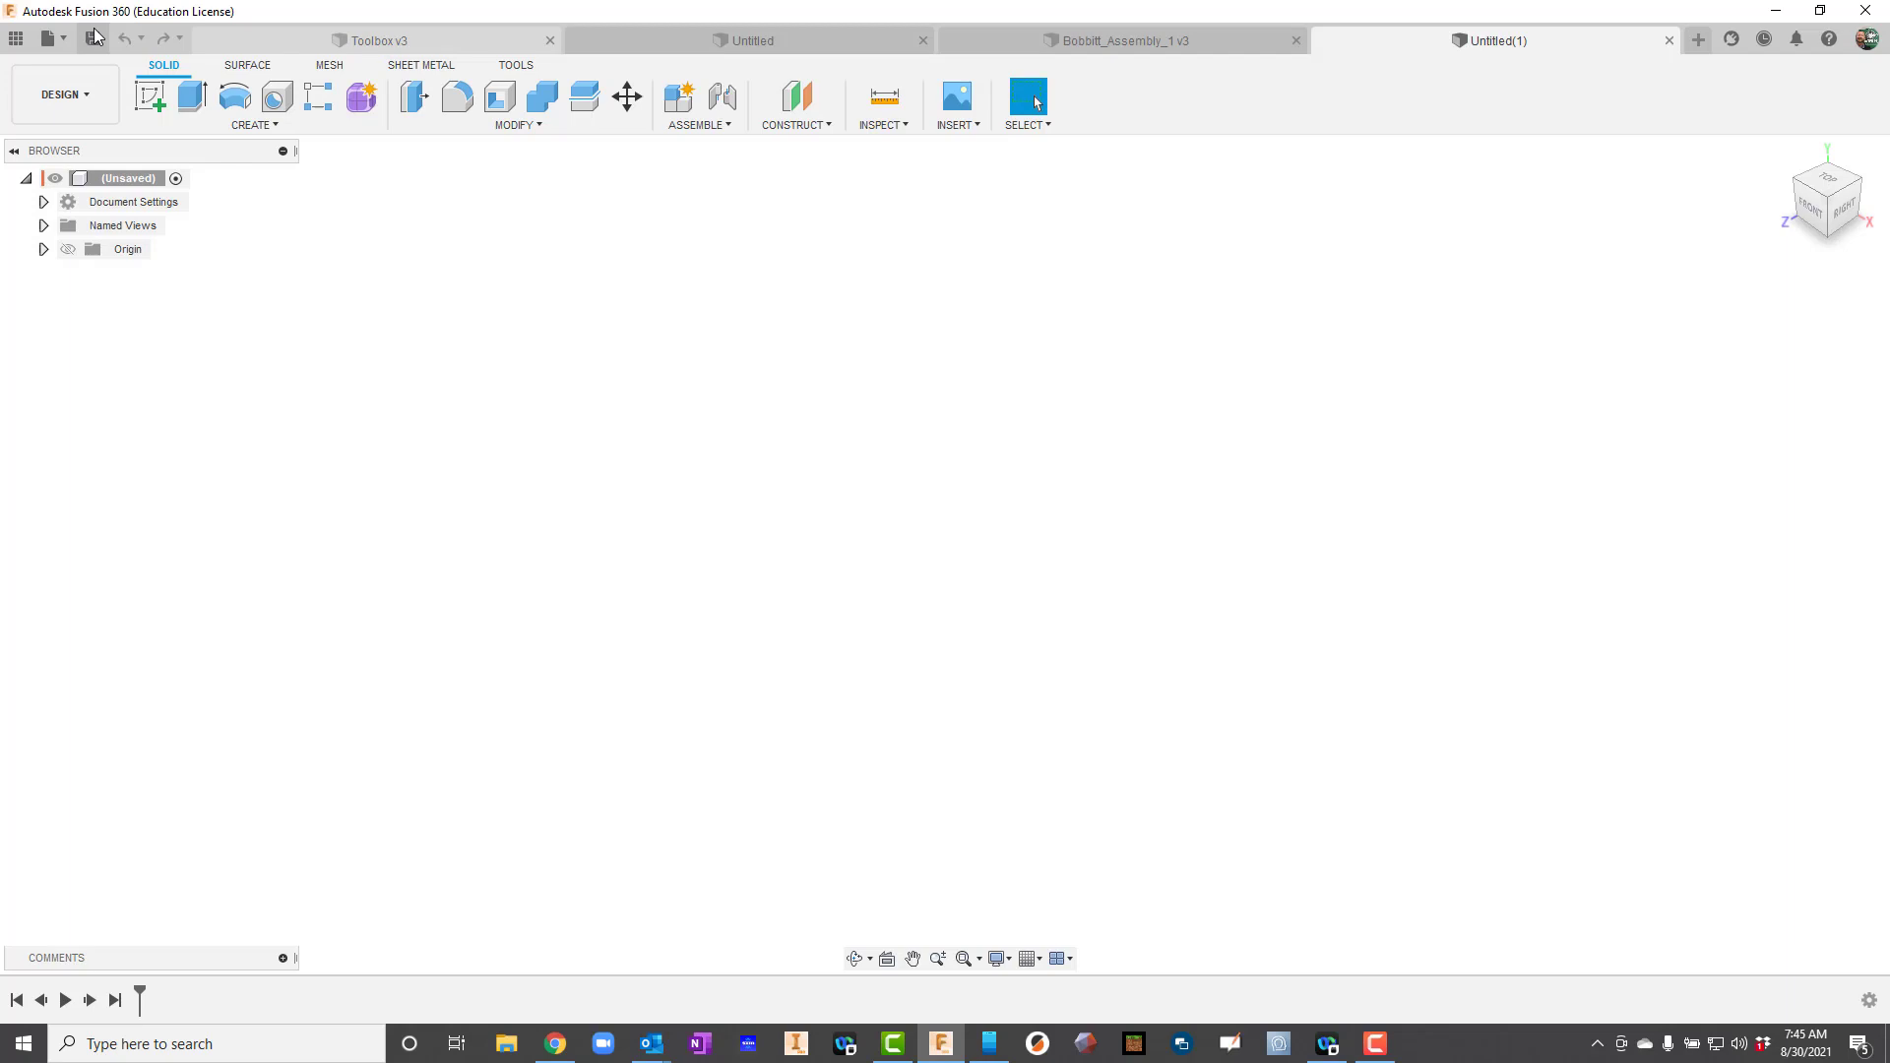
click(93, 37)
text(Bobbitt_Assembly_2)
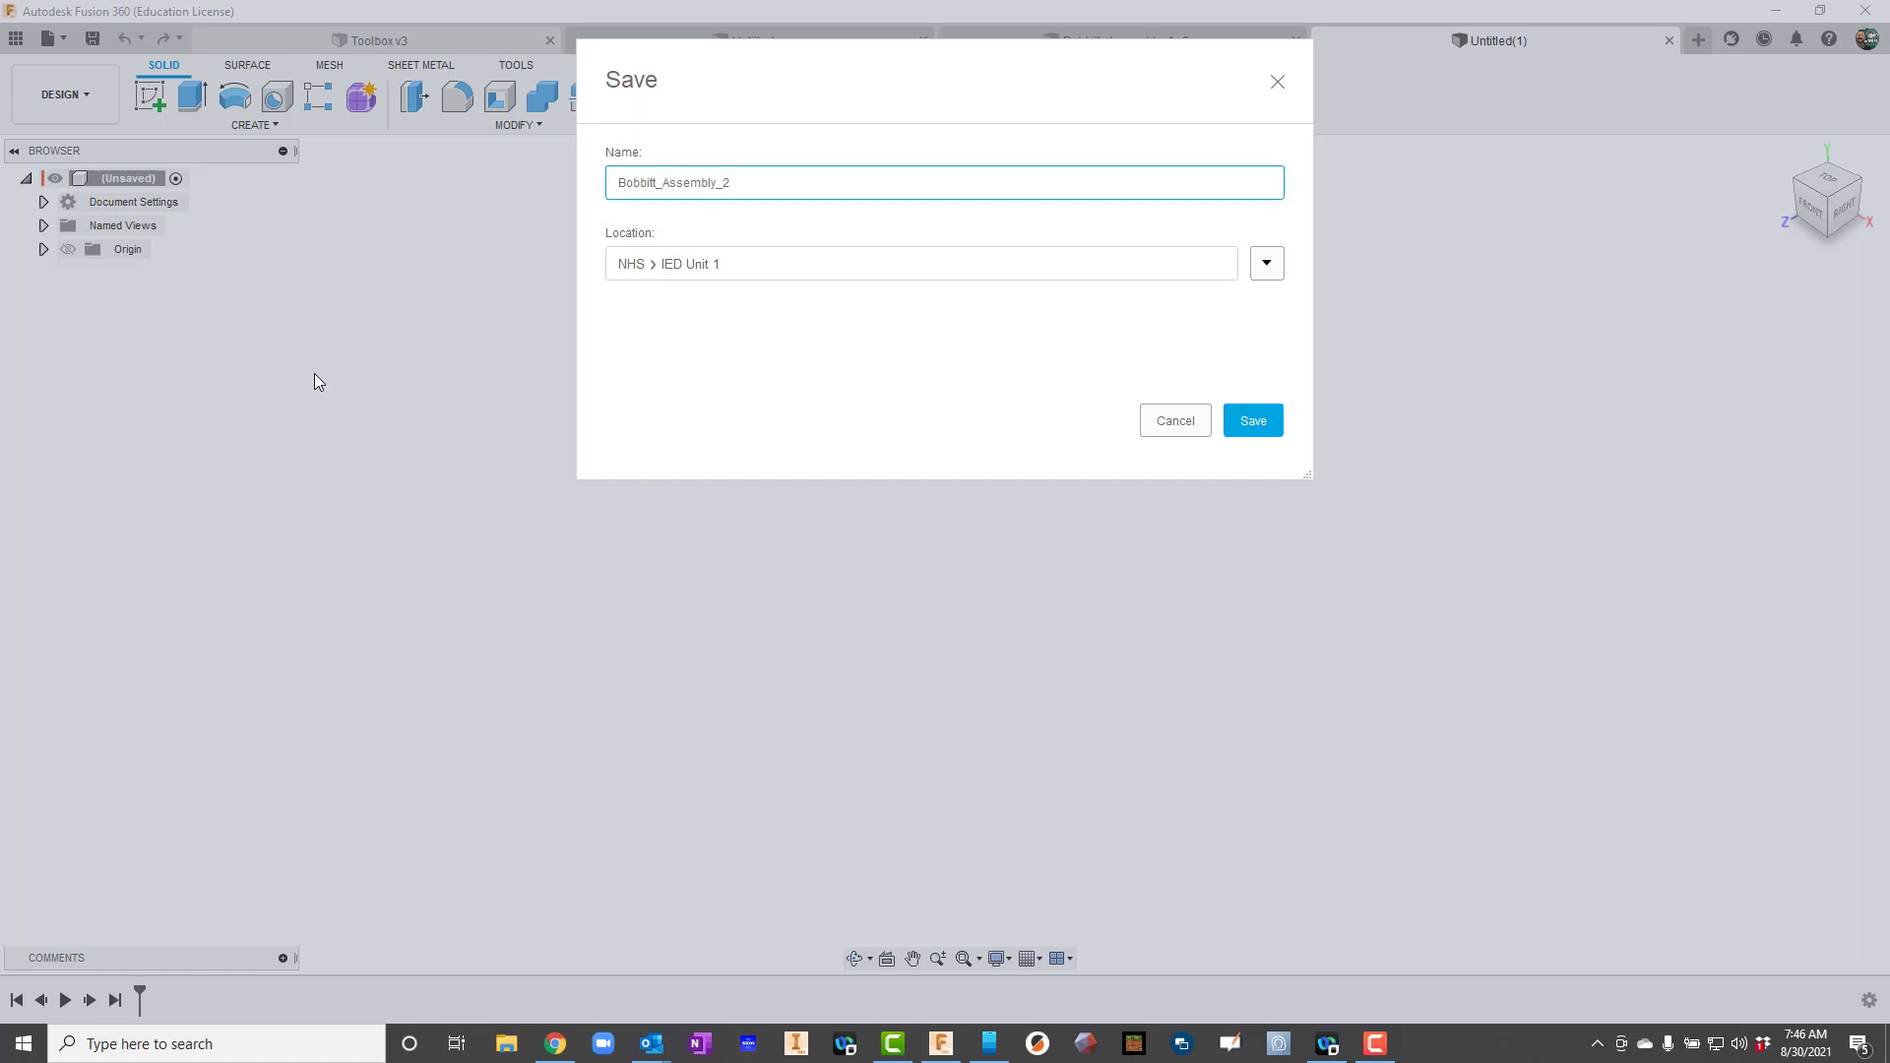
key(Return)
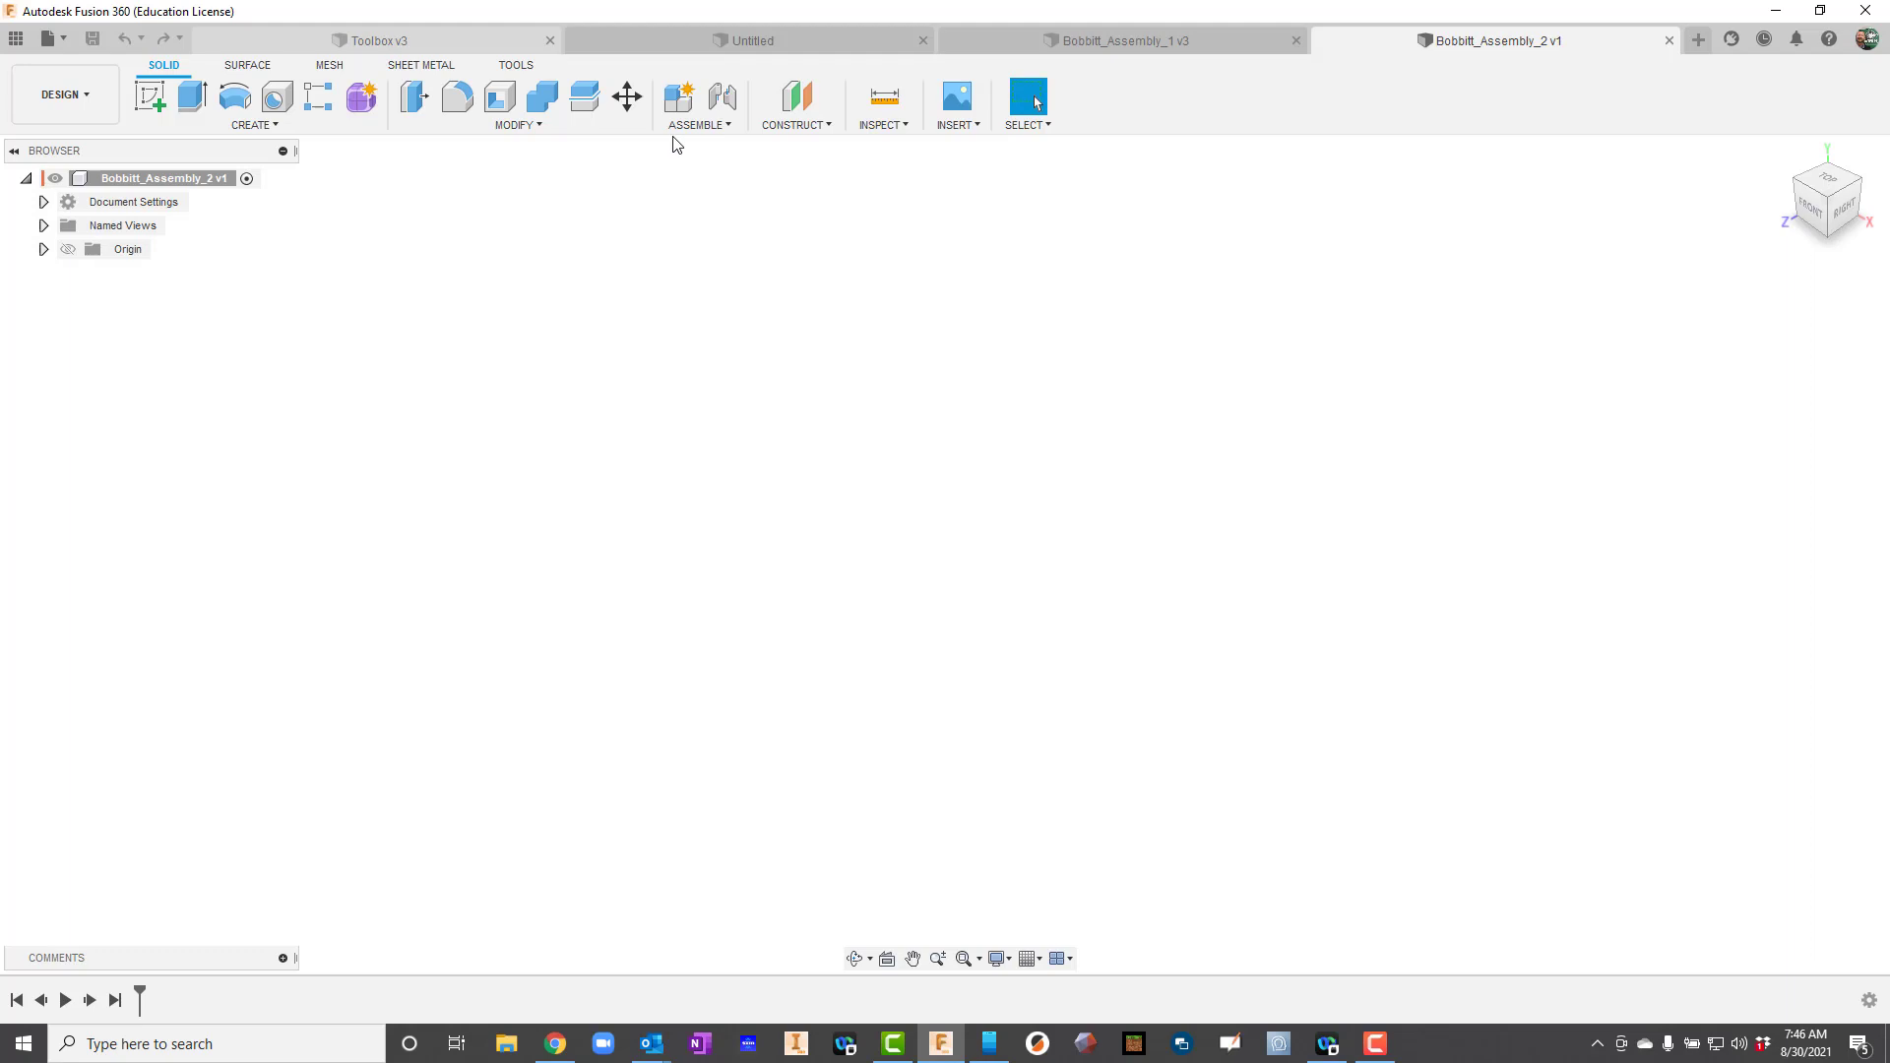
- Create a new component named Axle
click(696, 126)
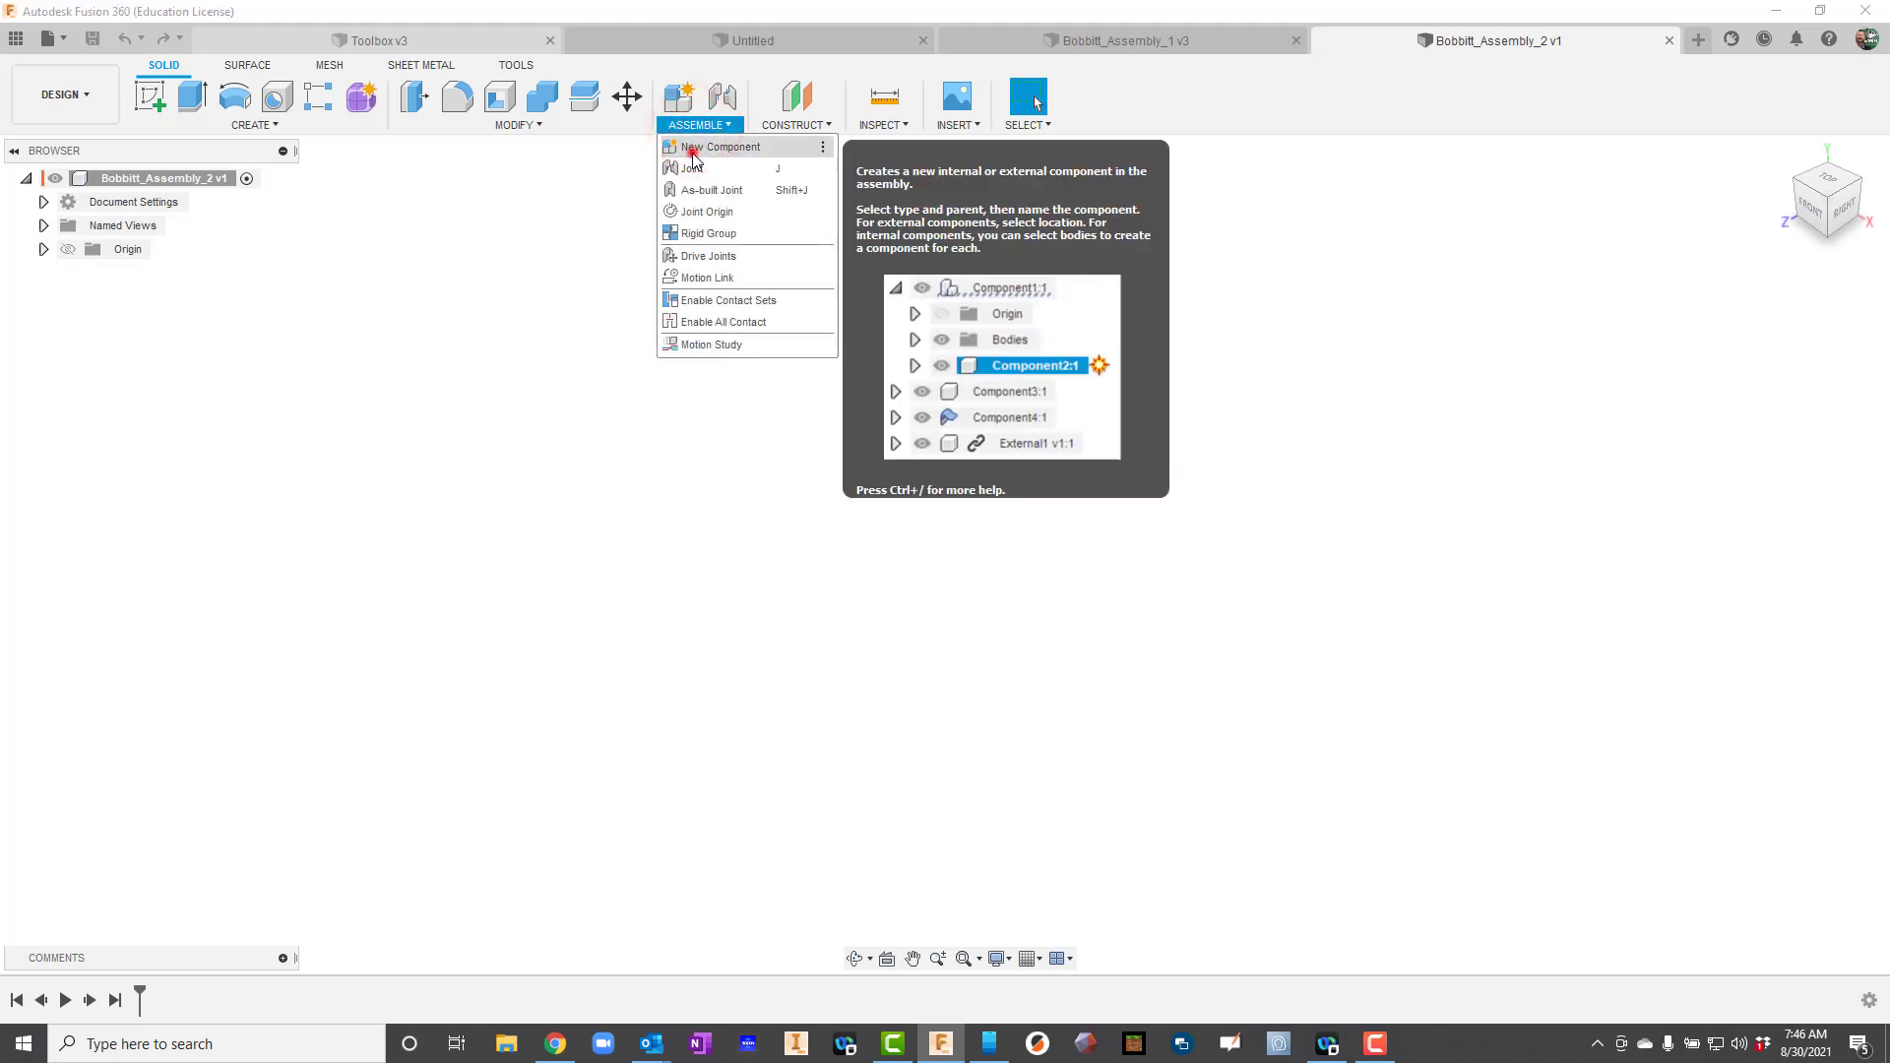
click(693, 153)
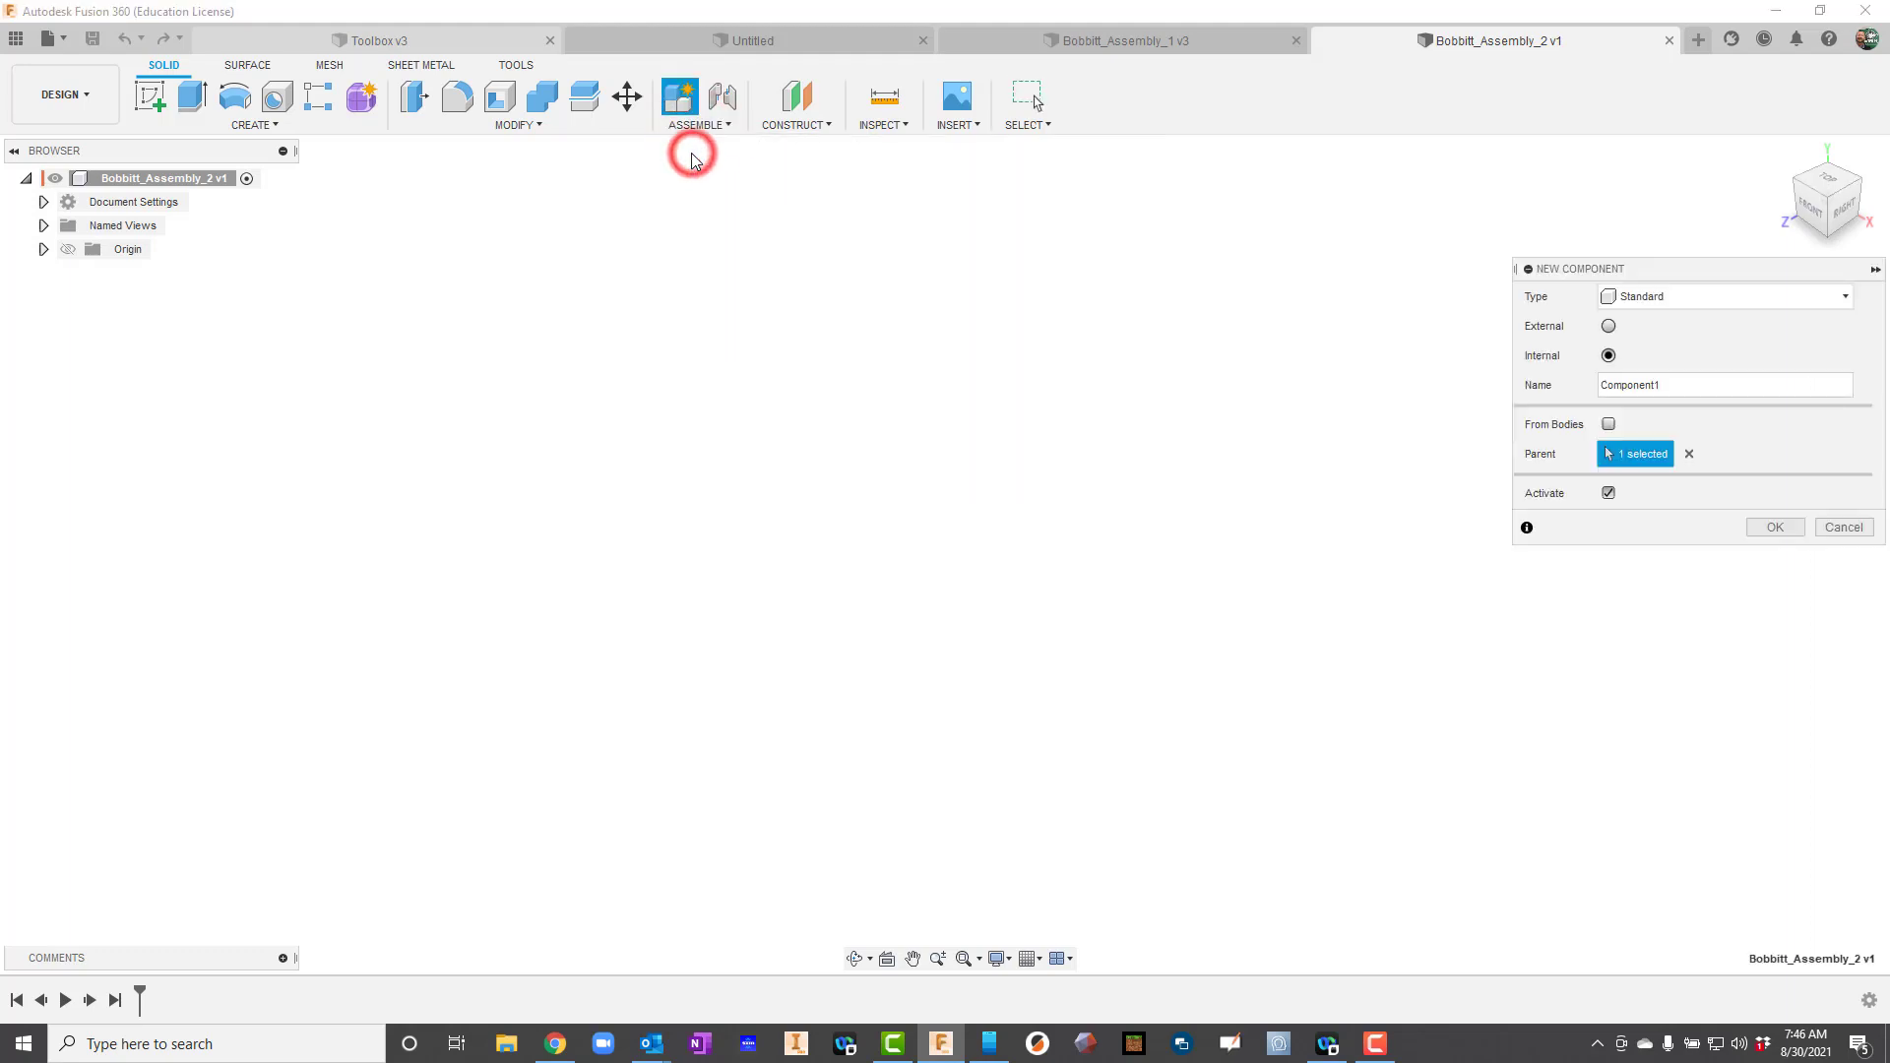
double_click(1683, 395)
text(Axle)
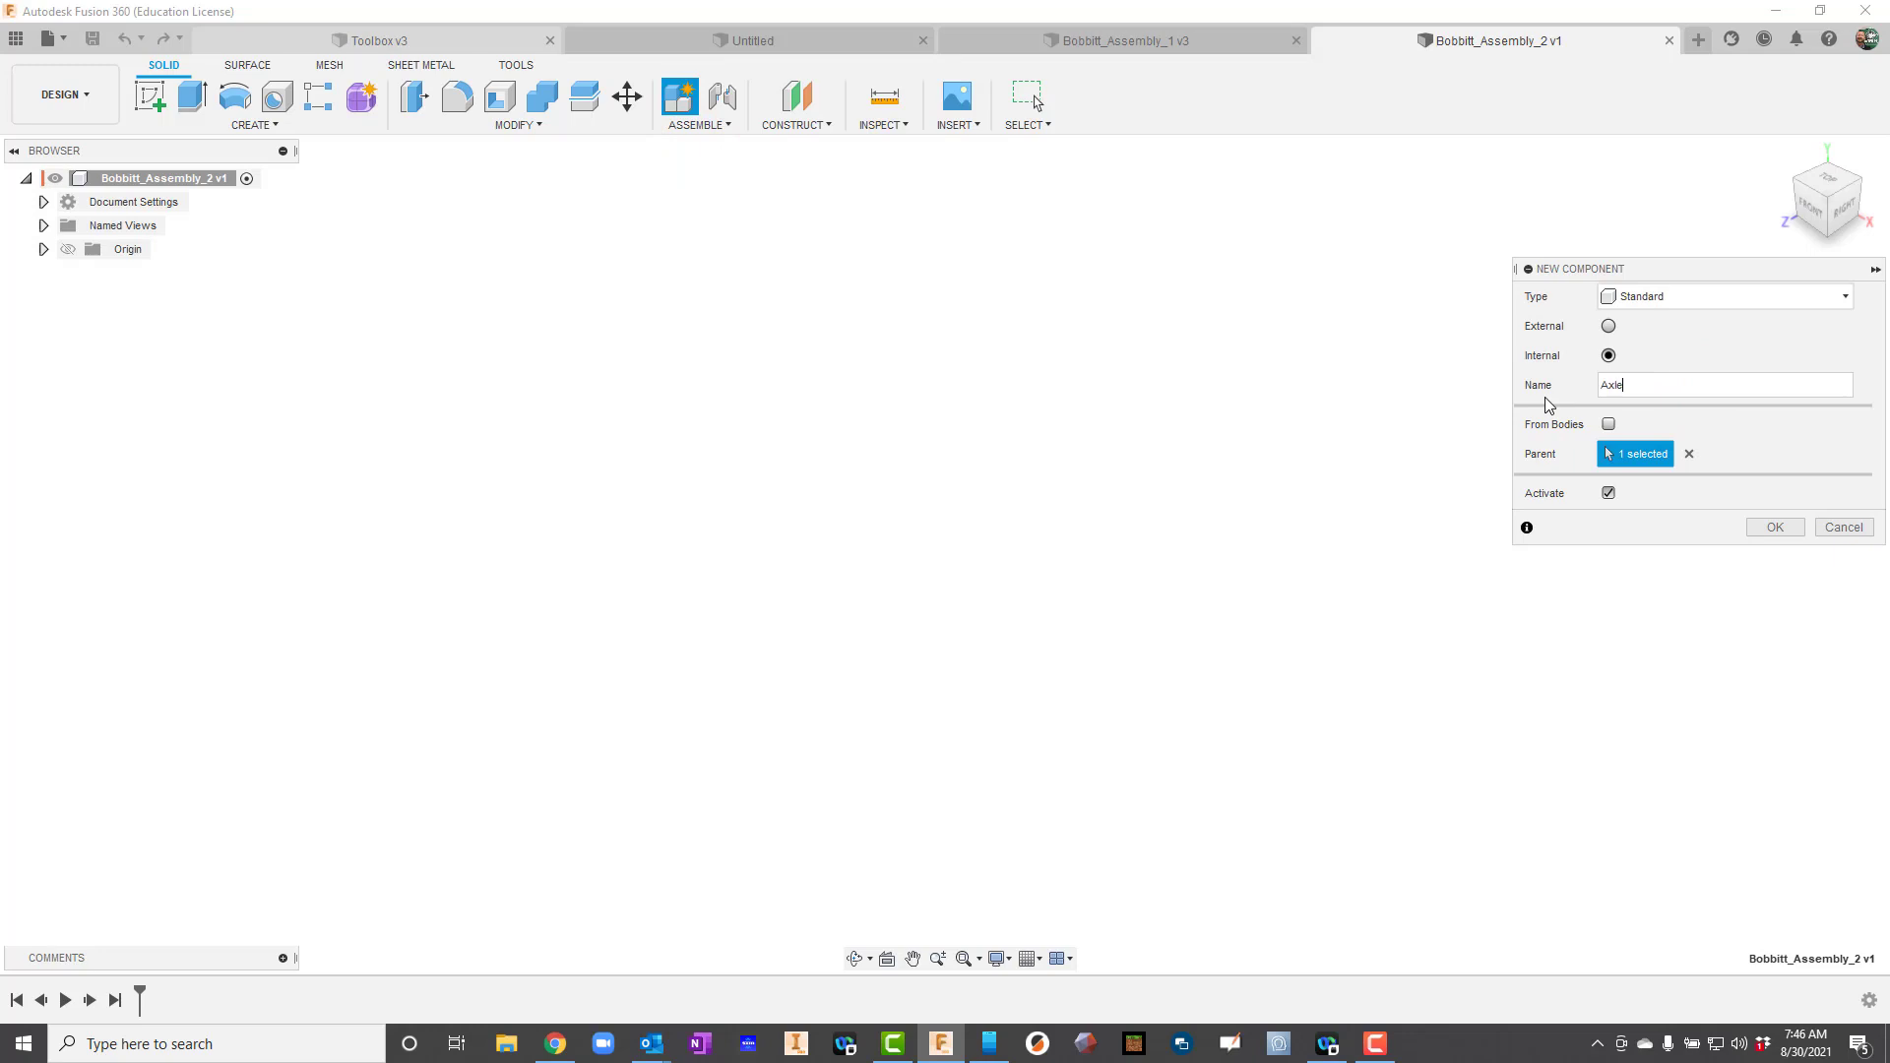
click(1775, 528)
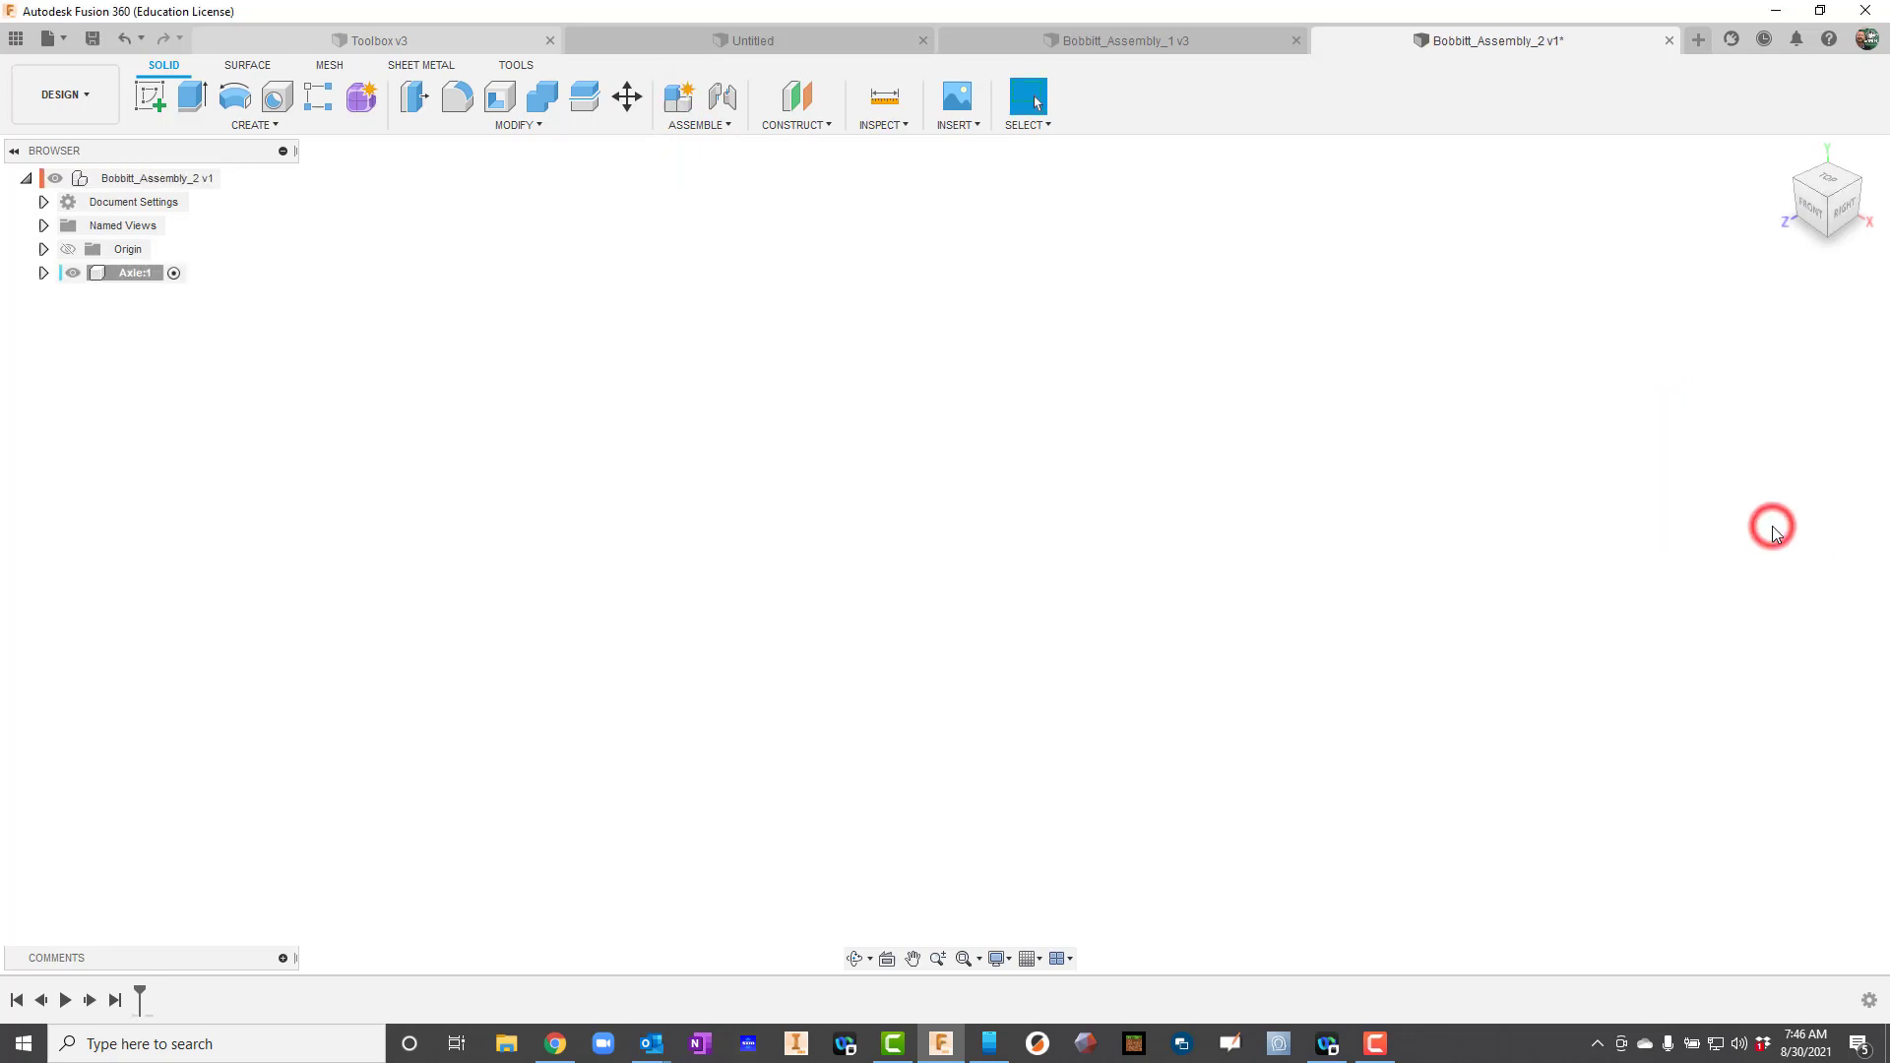
- Sketch a 0.5 in diameter circle on the XY plane
click(154, 98)
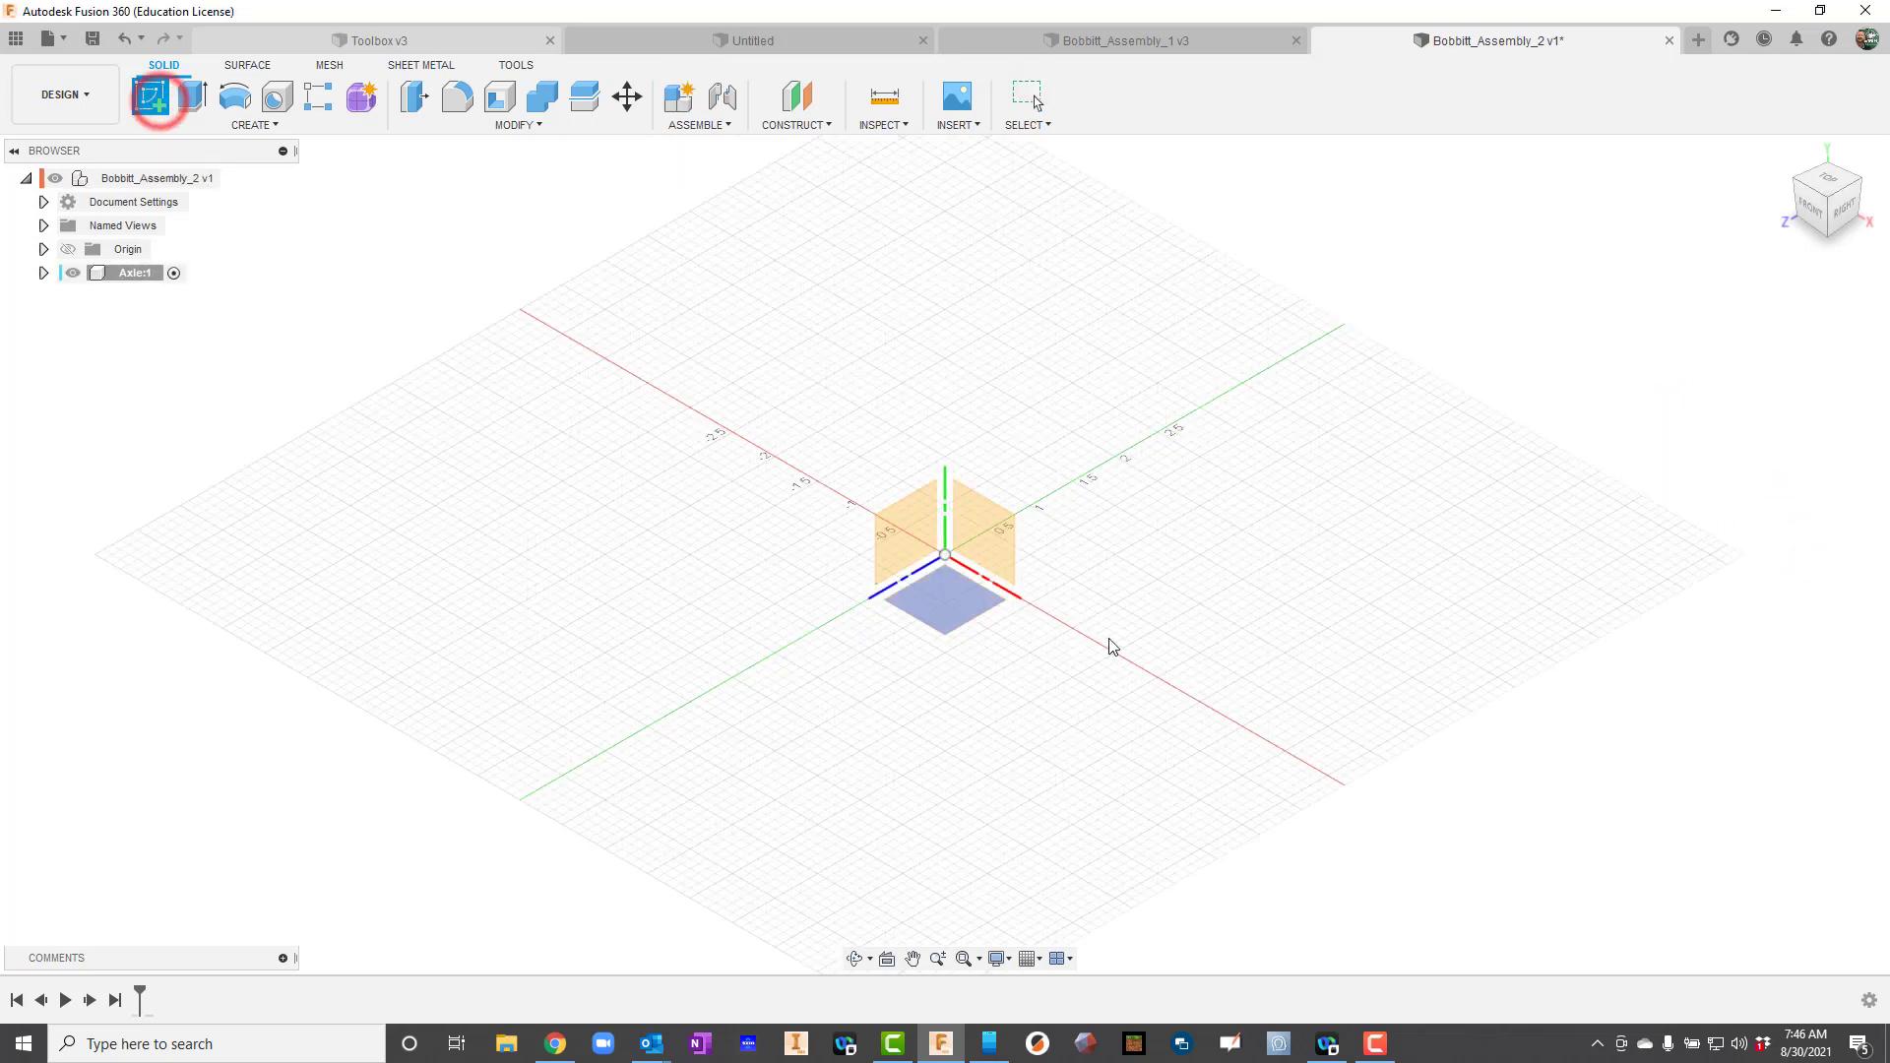
click(979, 543)
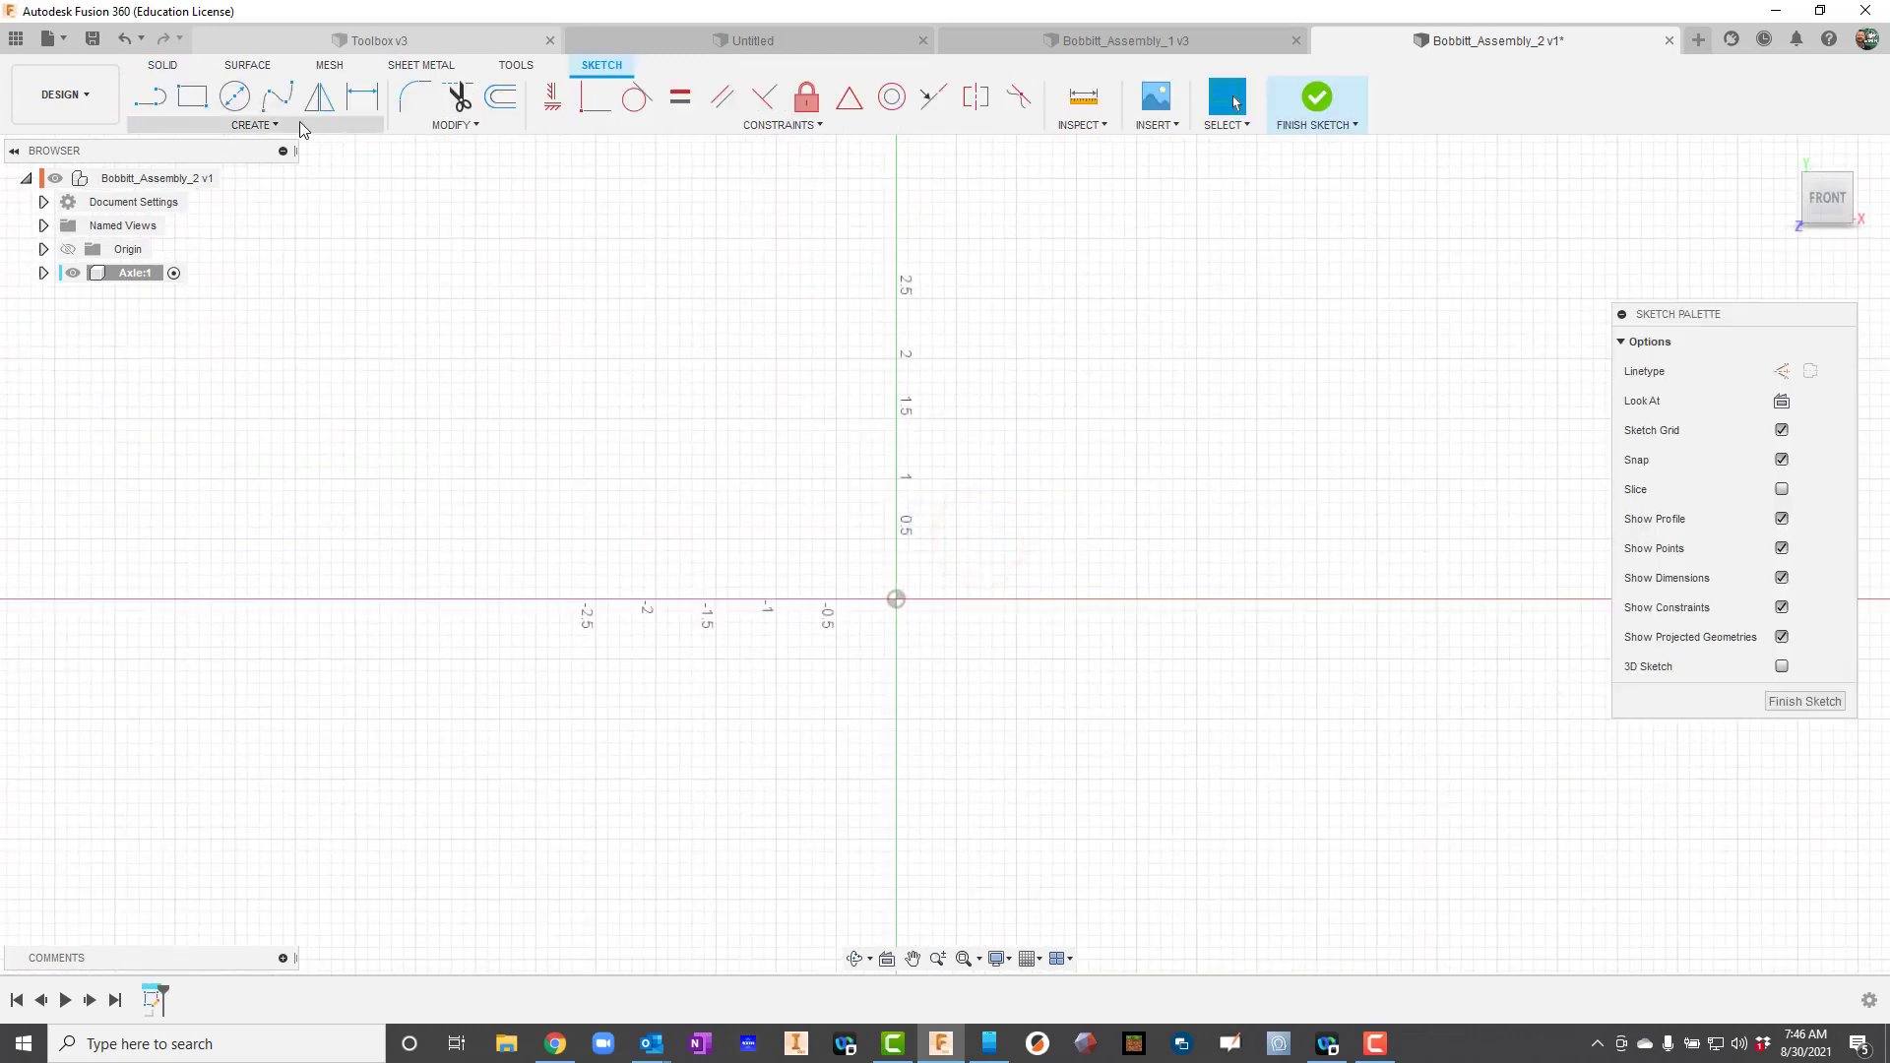
click(227, 96)
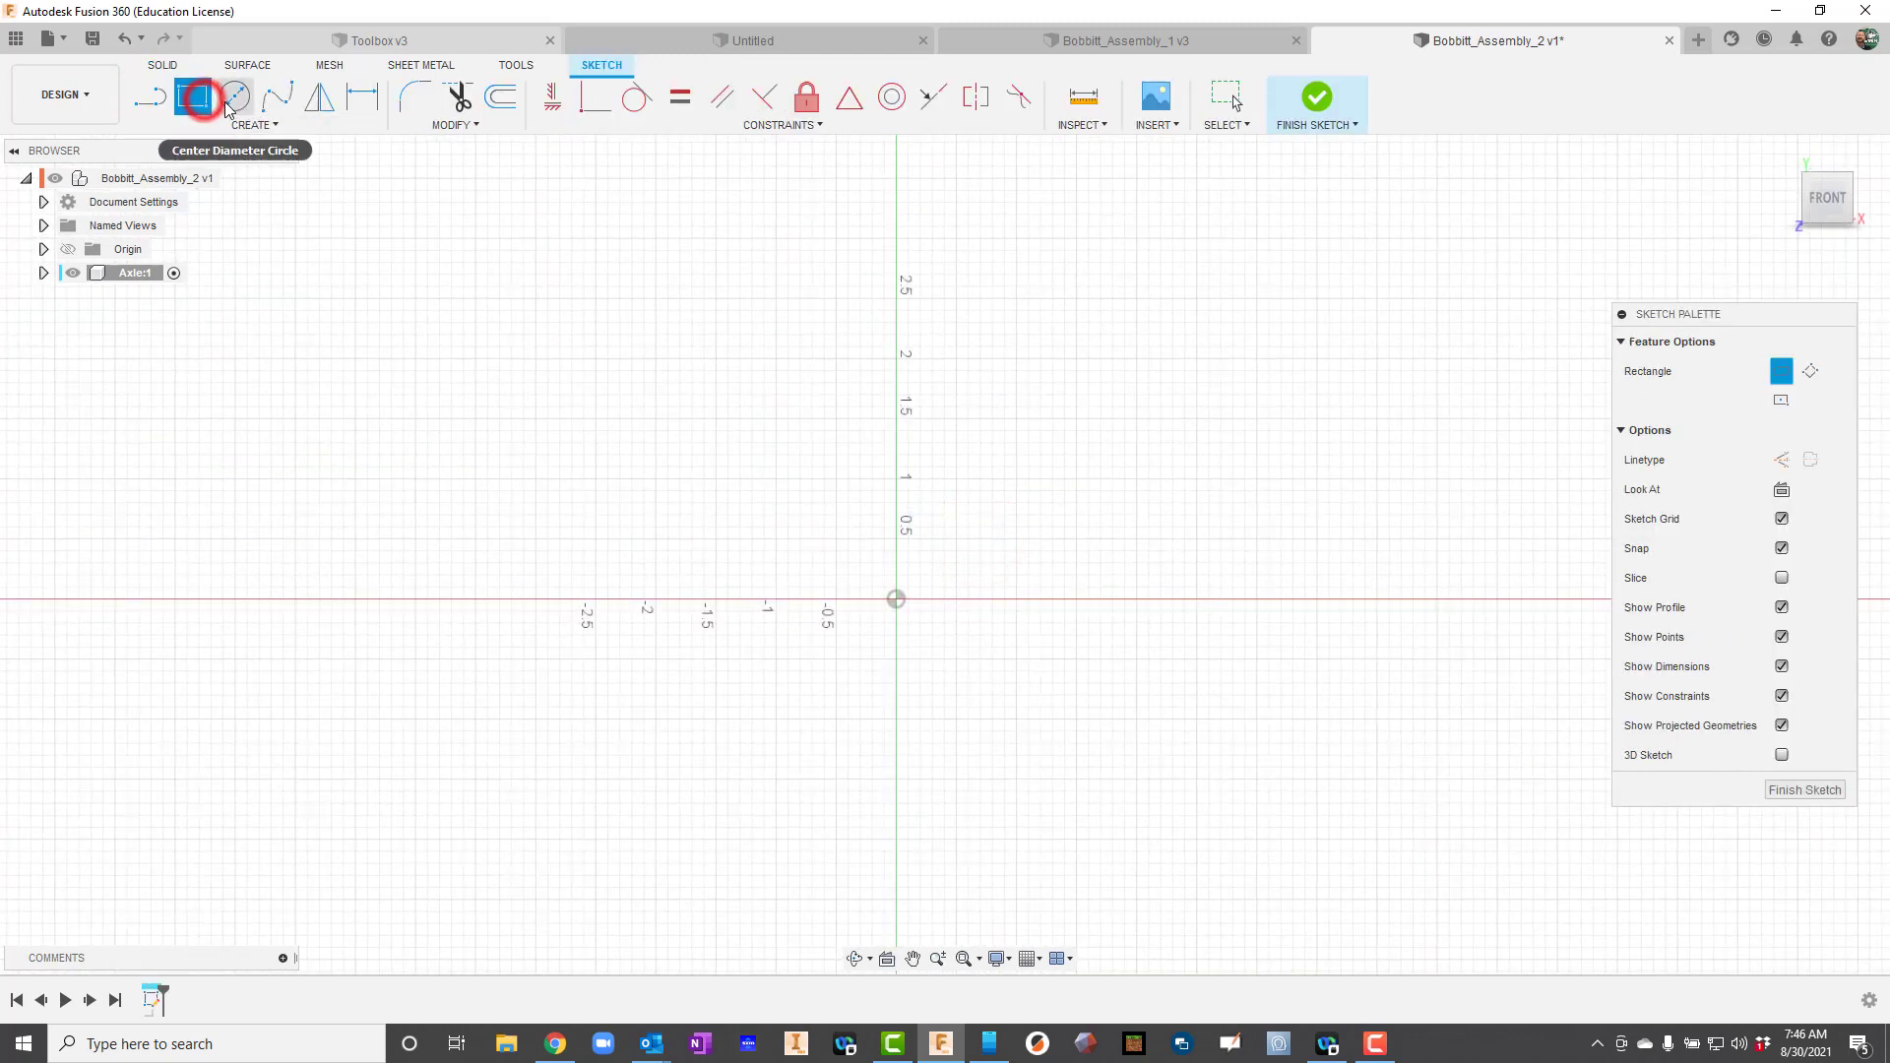
click(1027, 455)
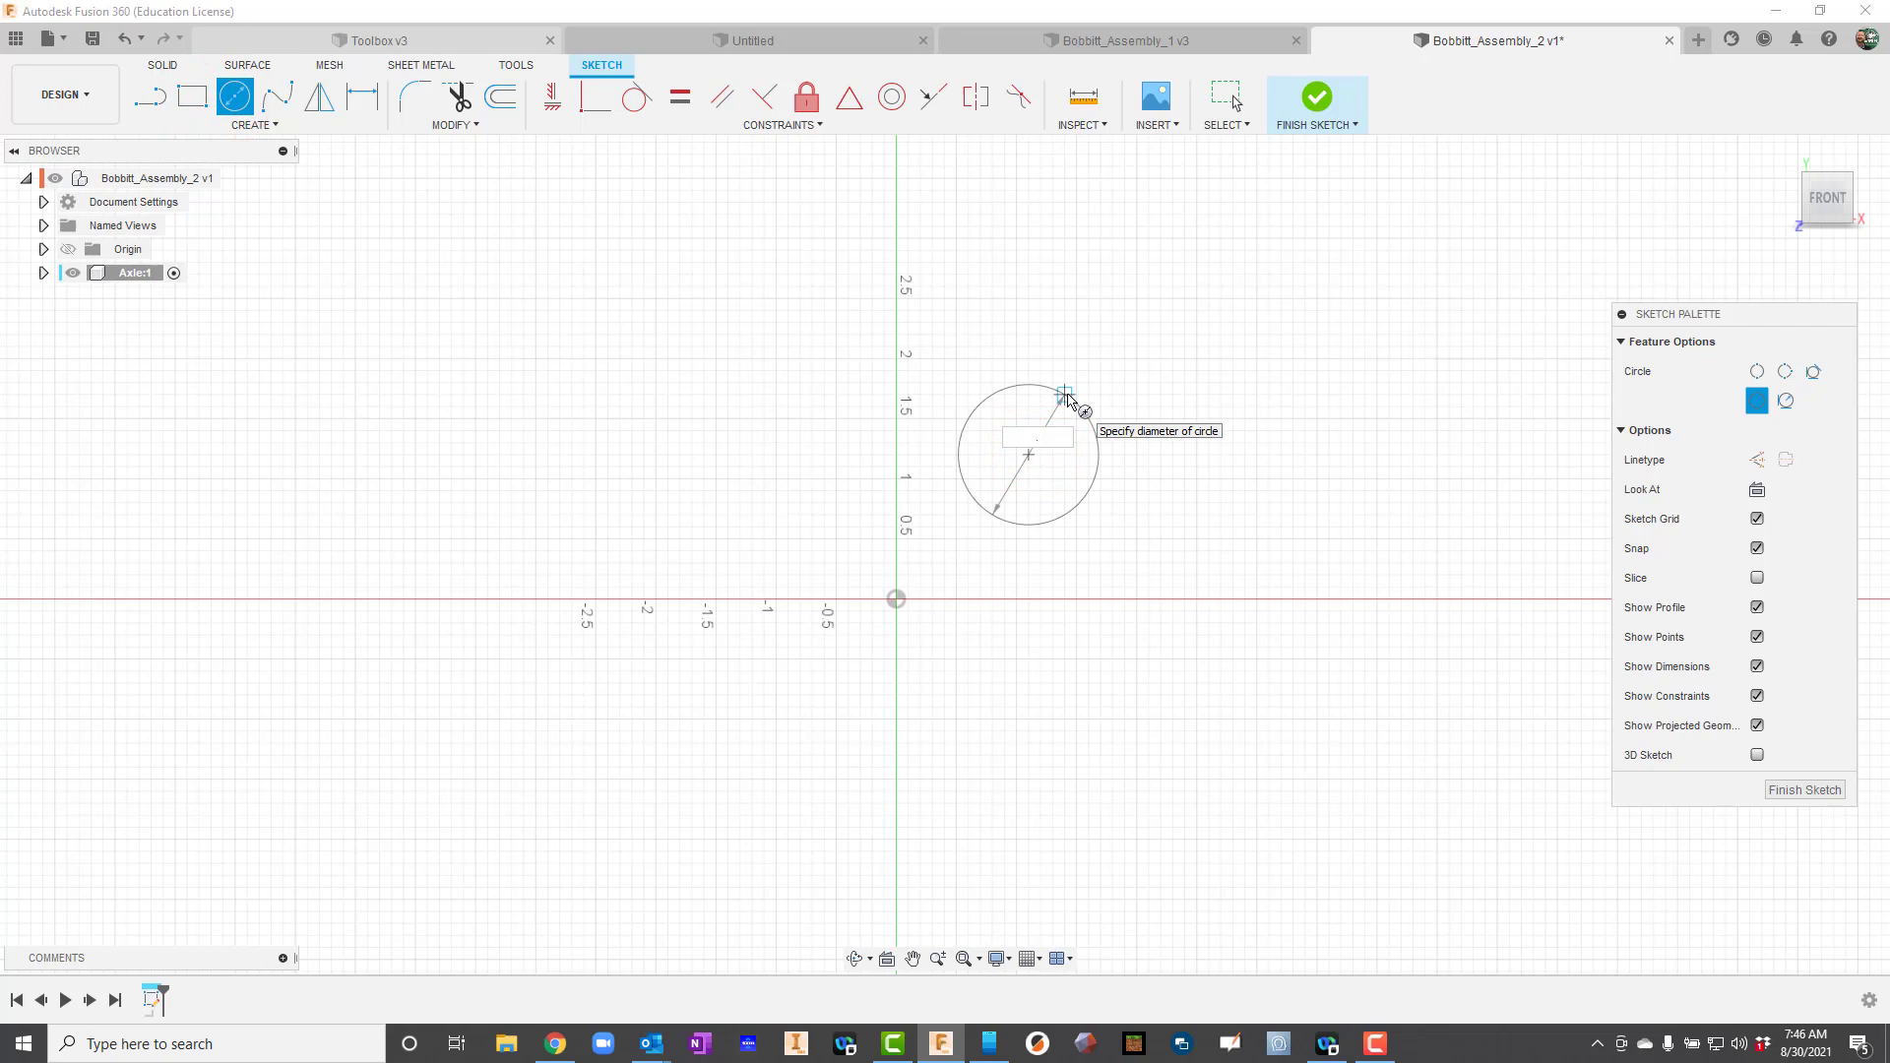
text(0.5)
key(Return)
key(Escape)
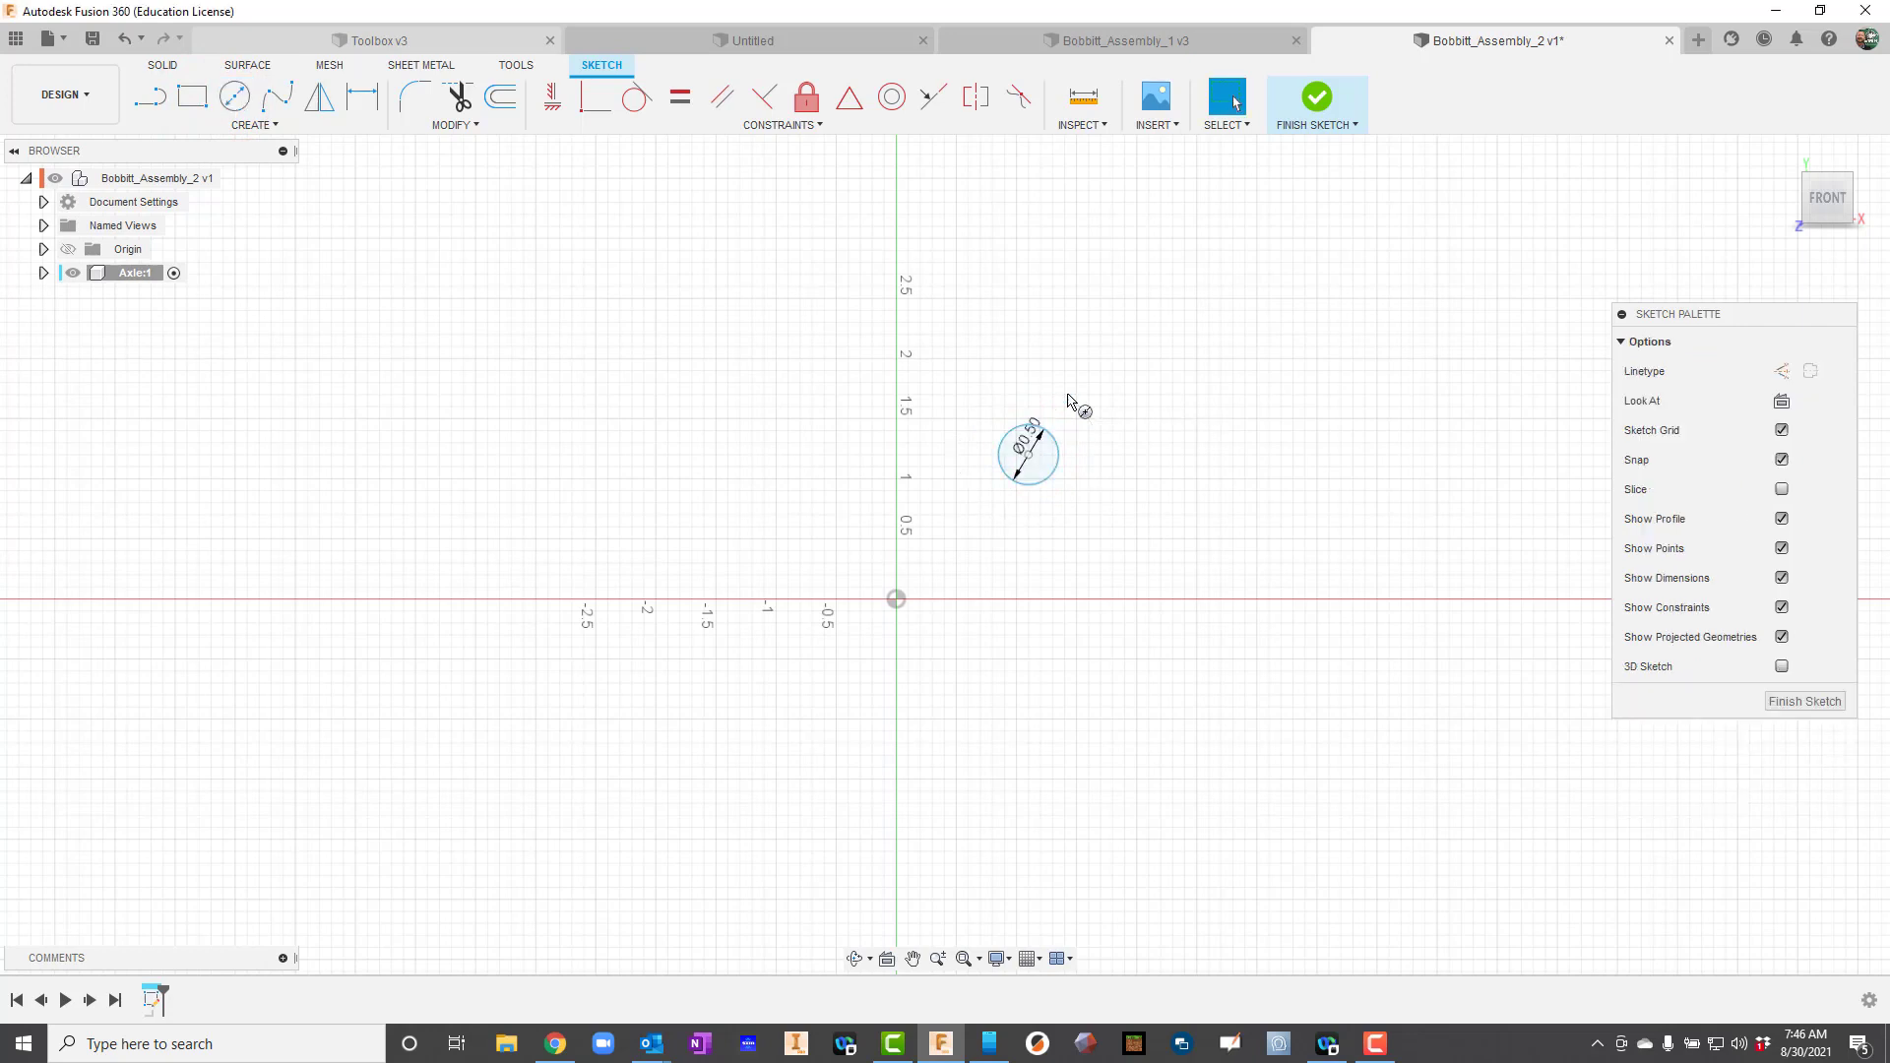
- Extrude the circle 4 in to form the axle cylinder
key(e)
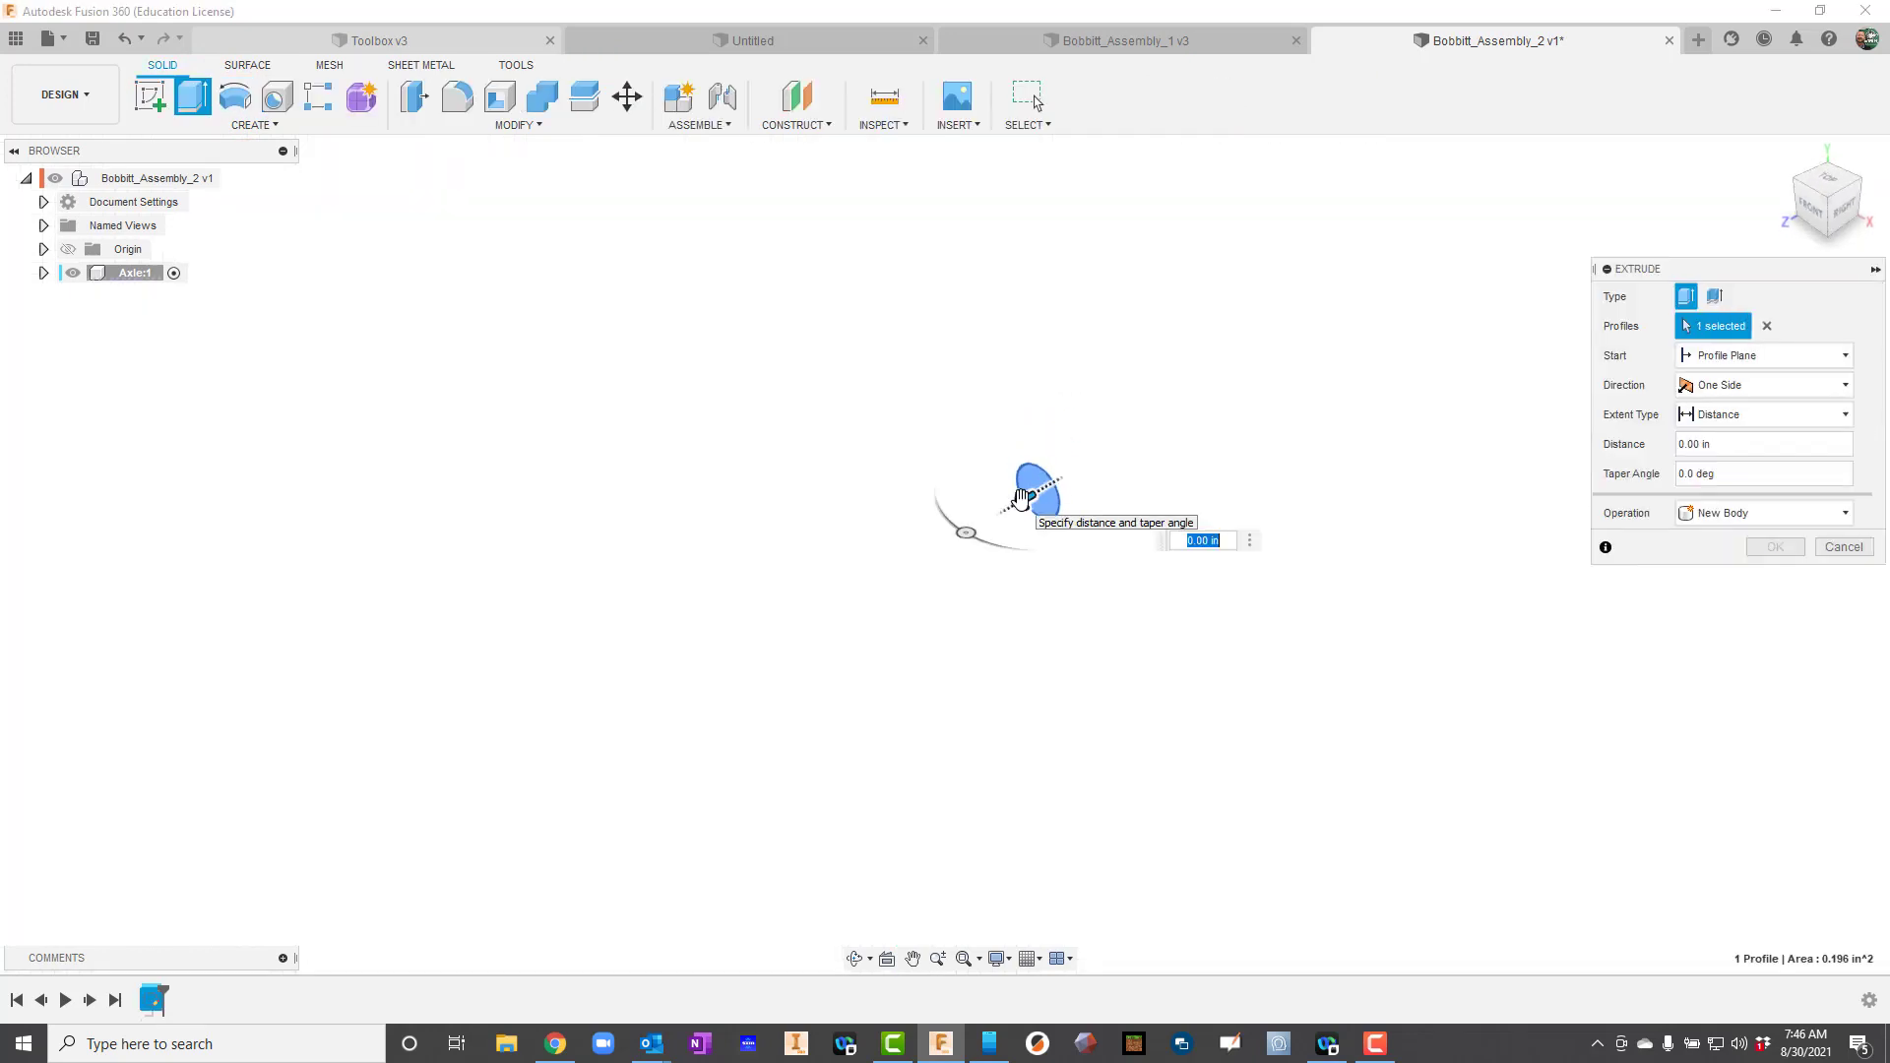
drag(874, 521, 751, 553)
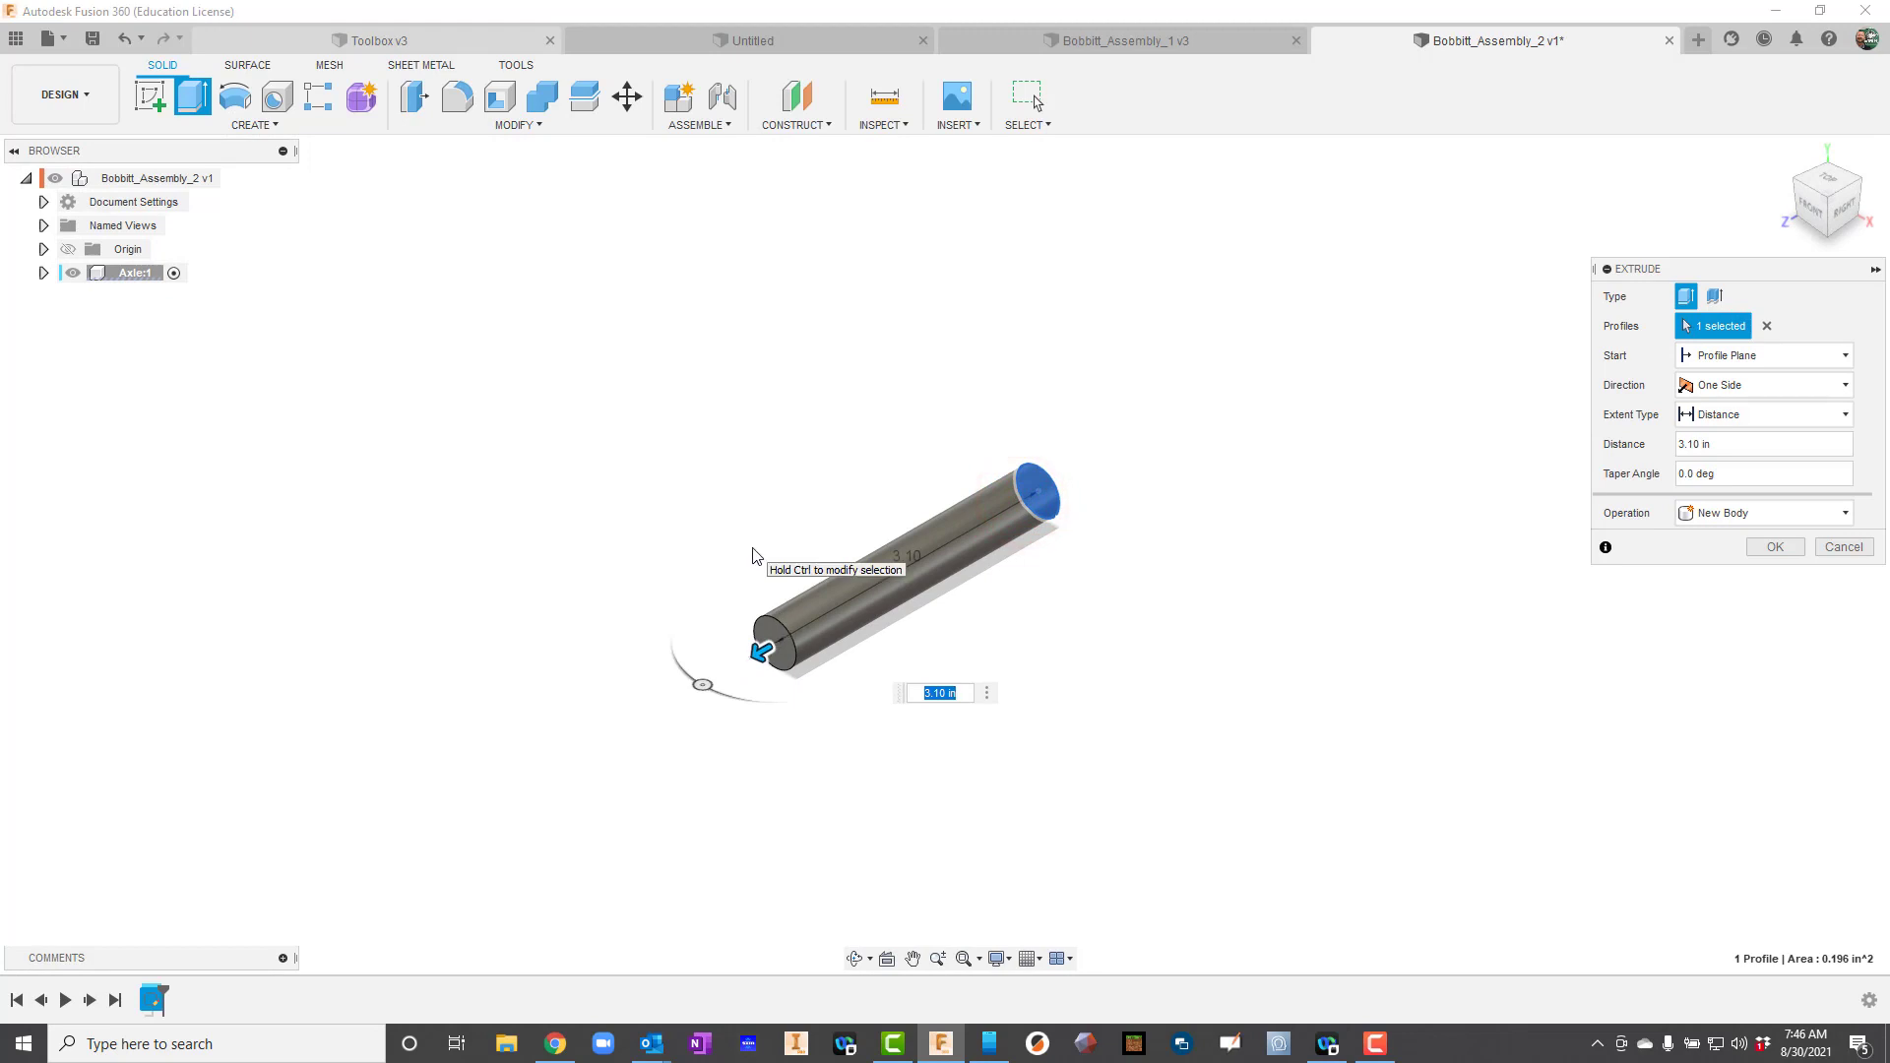
key(Return)
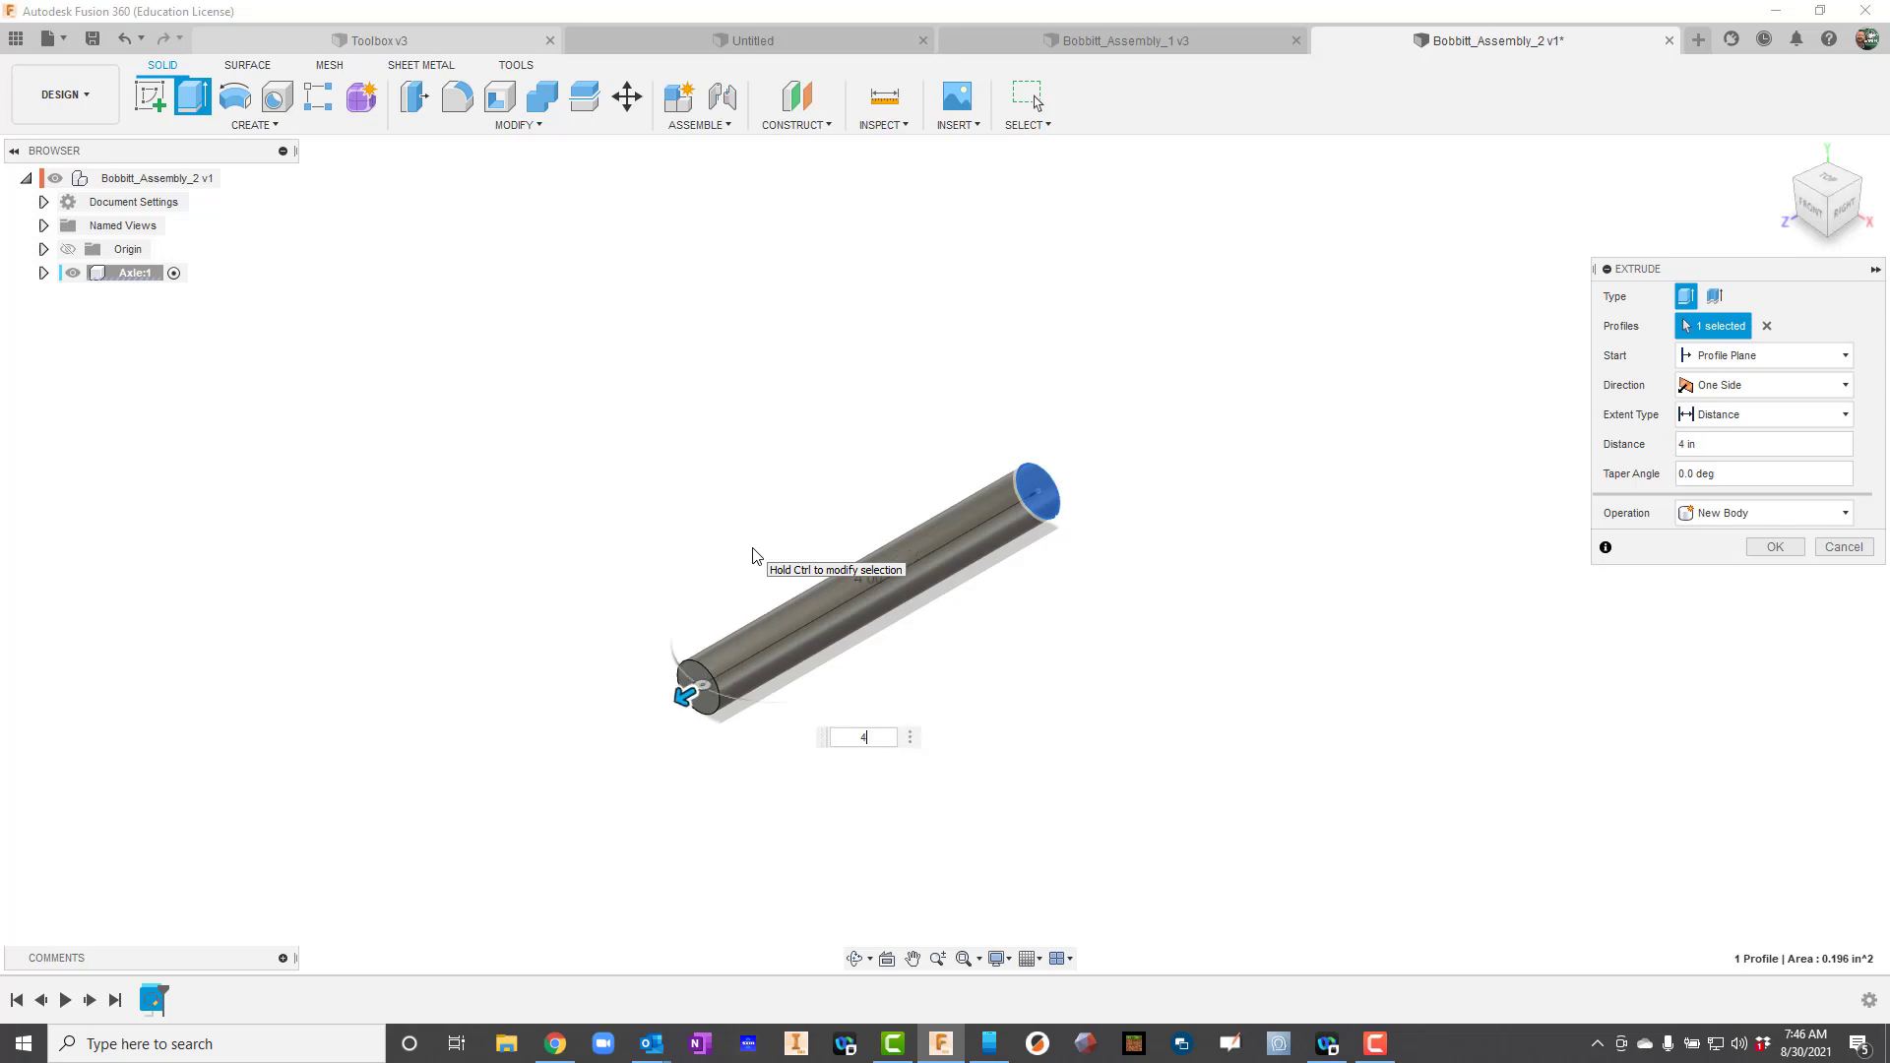
key(Return)
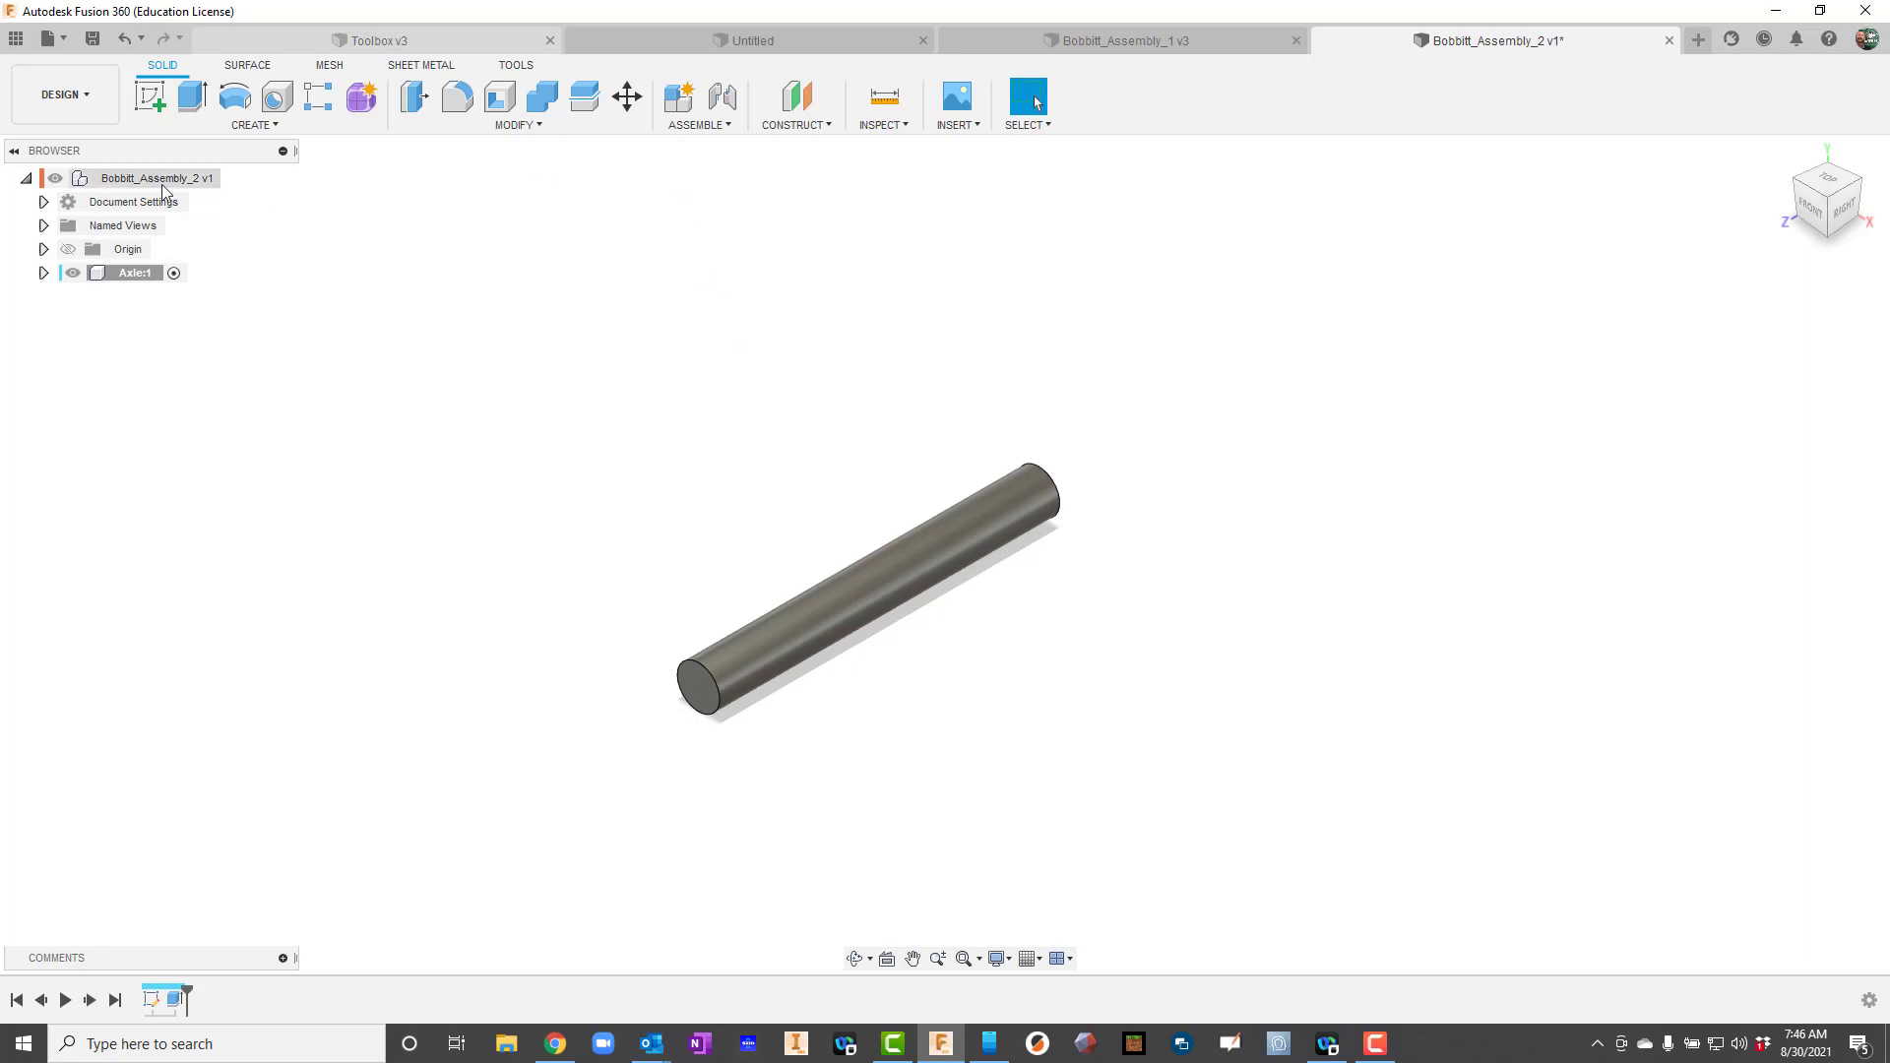
- Make the top-level assembly the active component
click(113, 178)
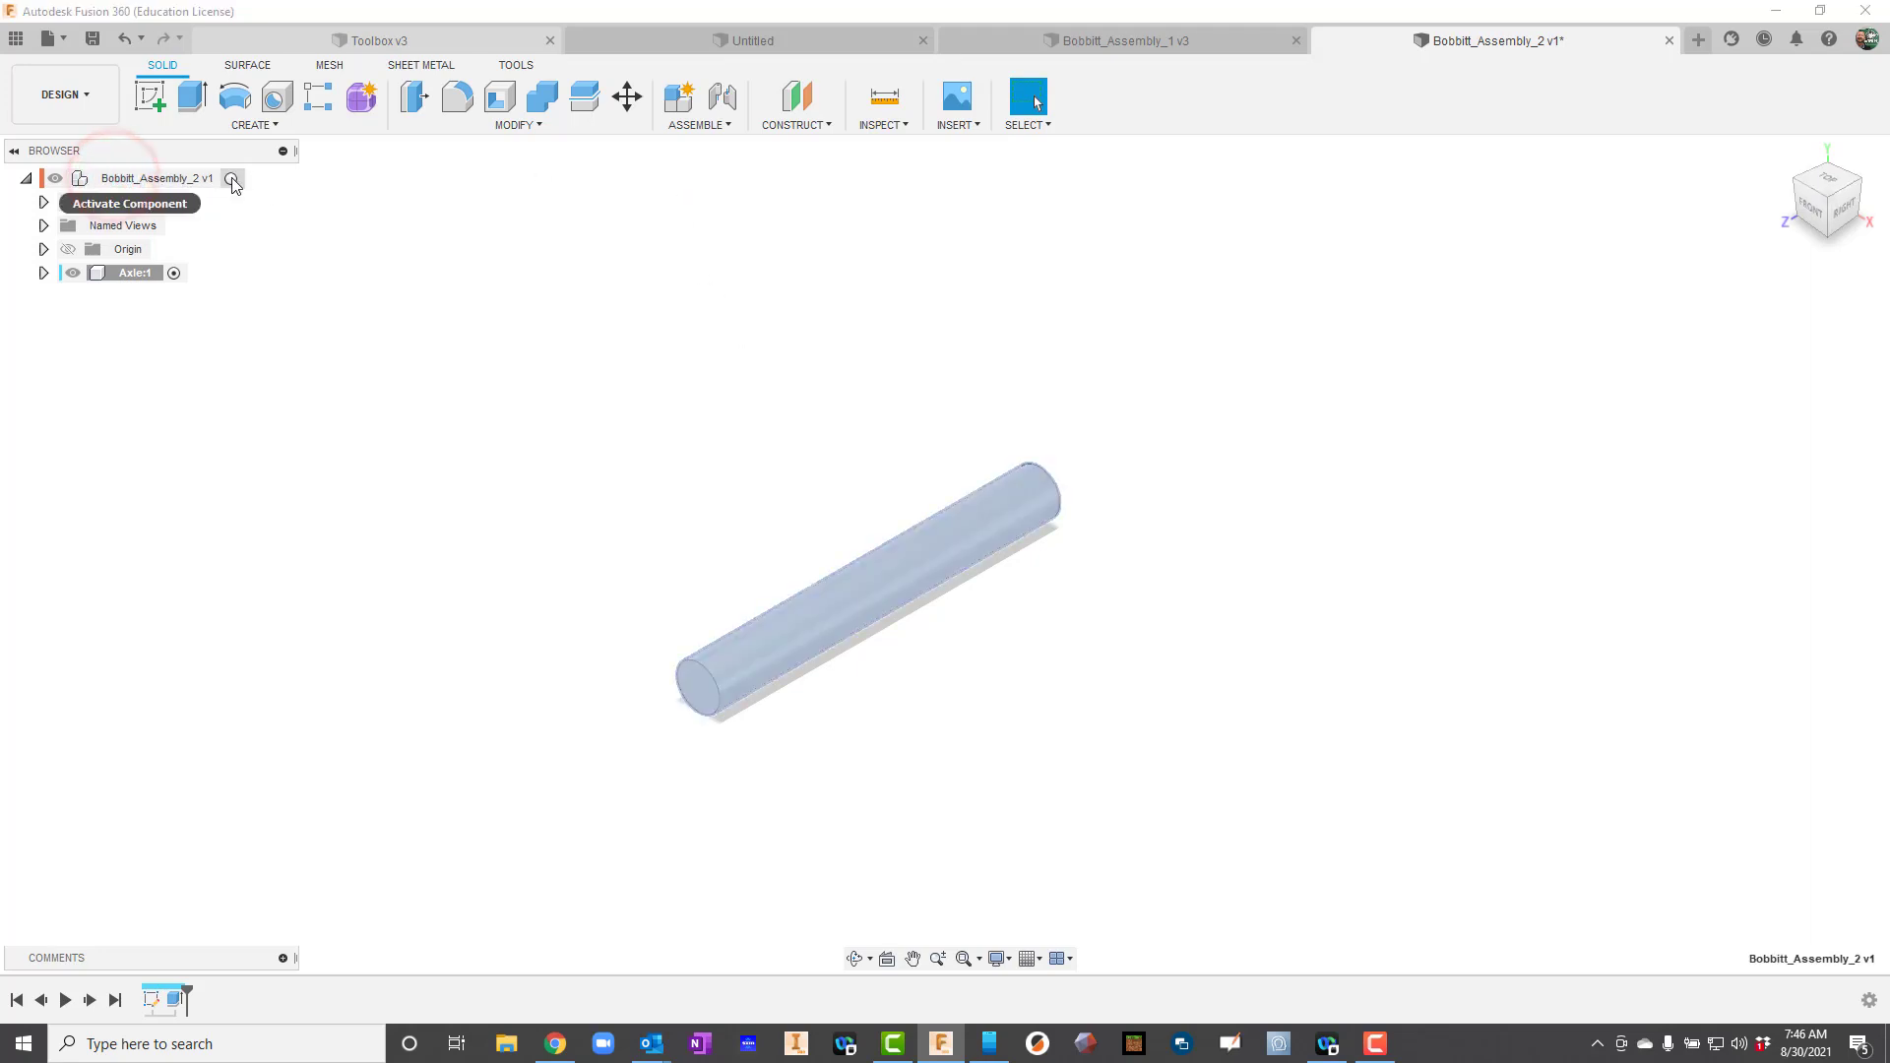
click(231, 178)
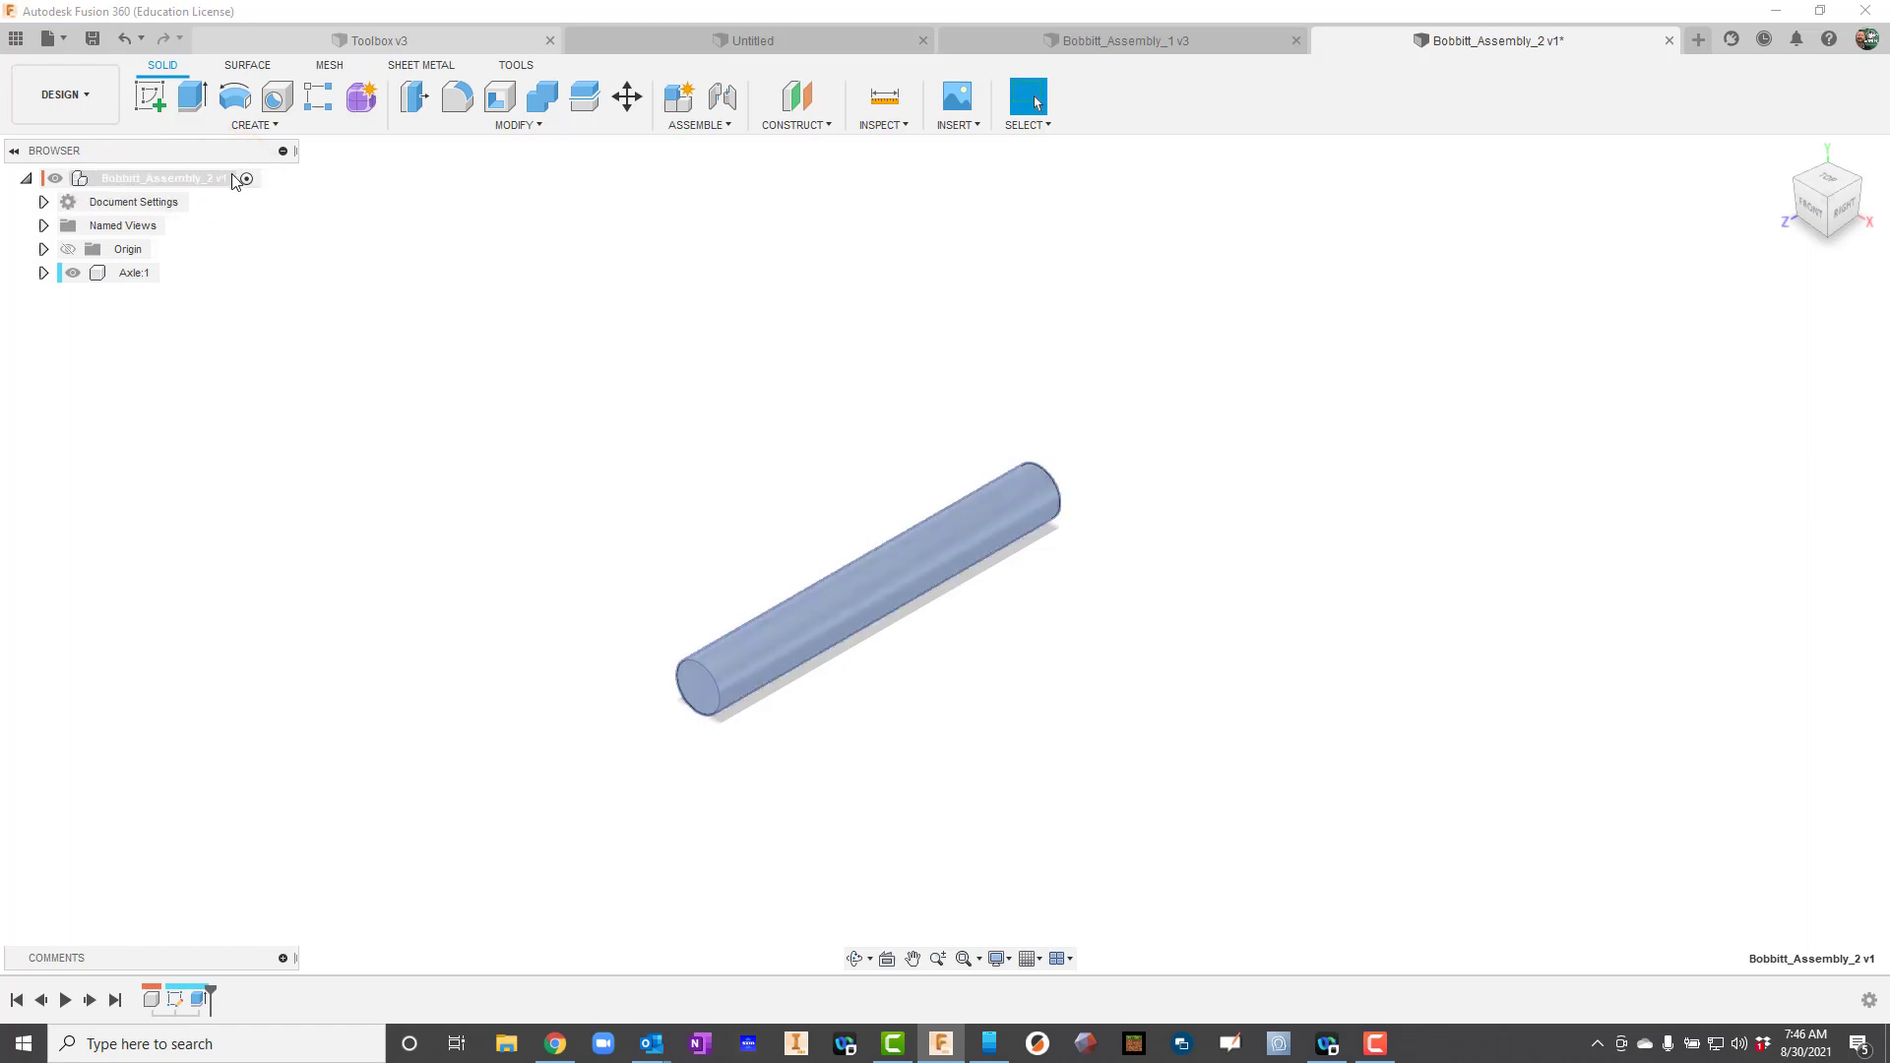
click(134, 271)
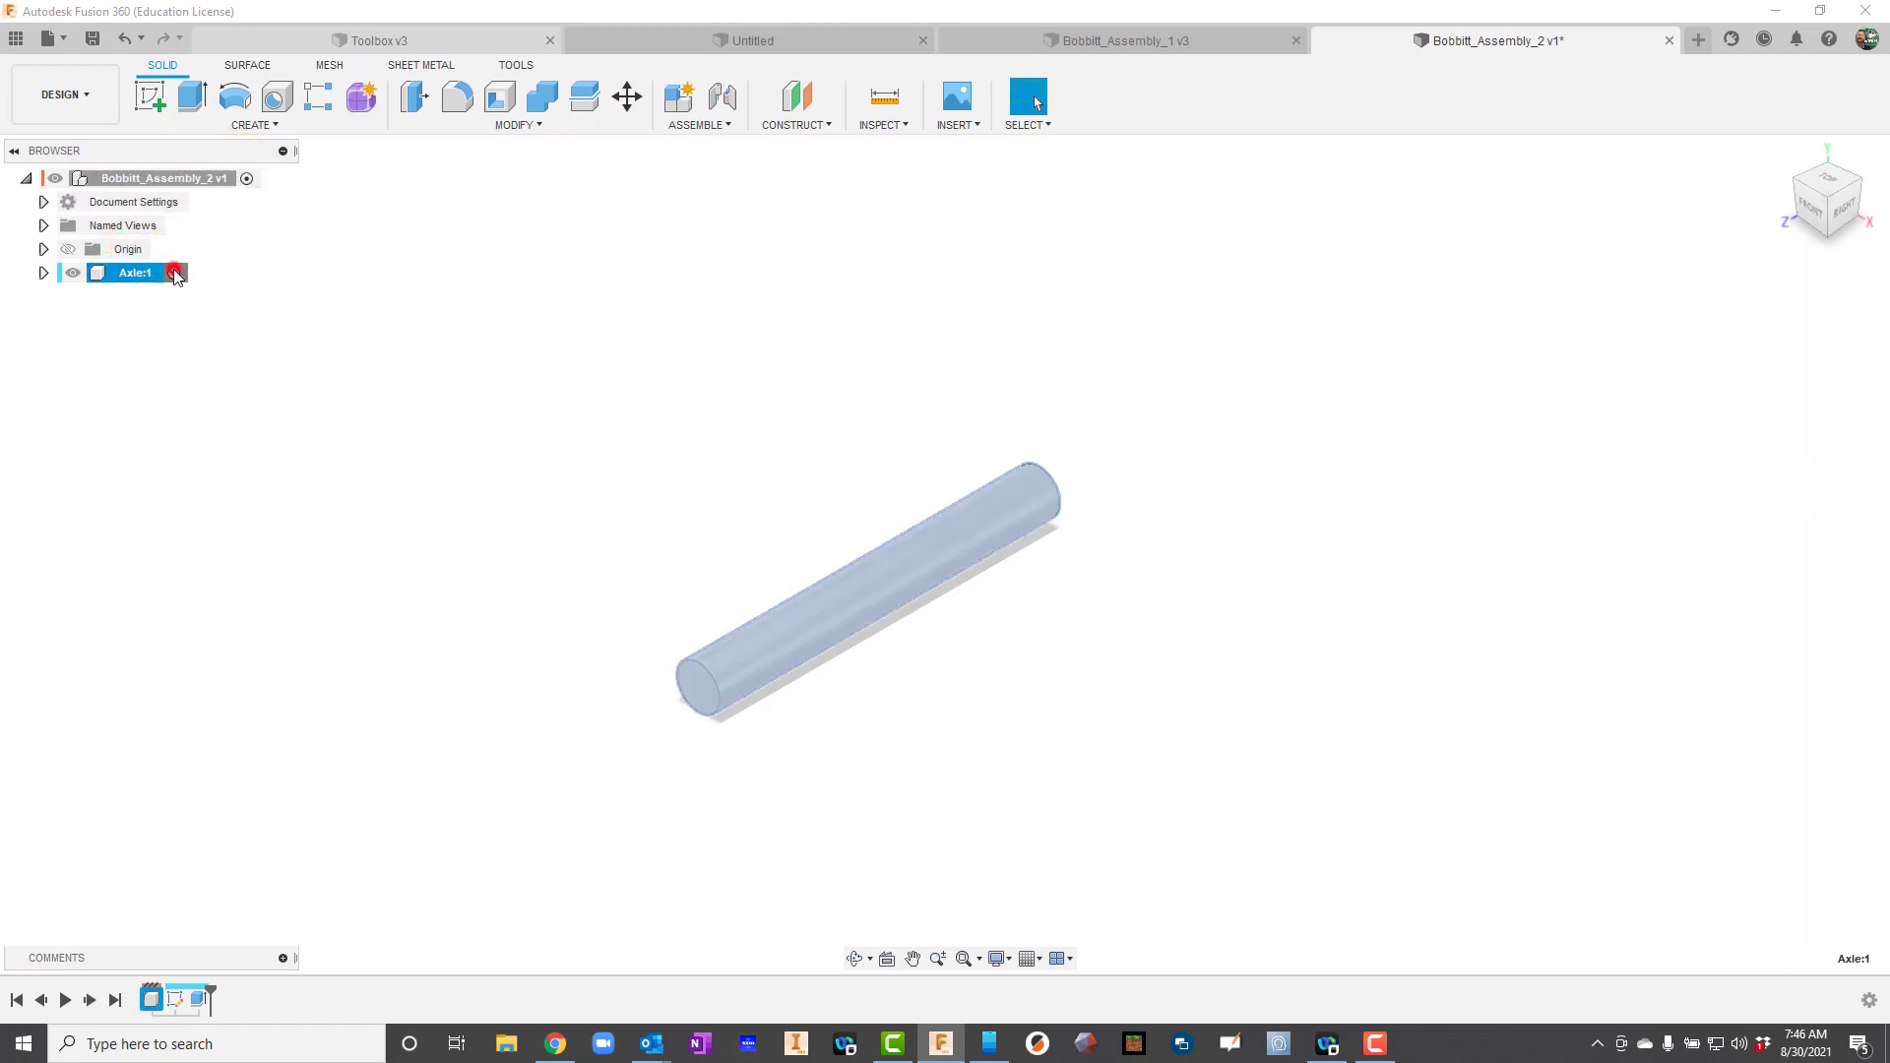
click(173, 272)
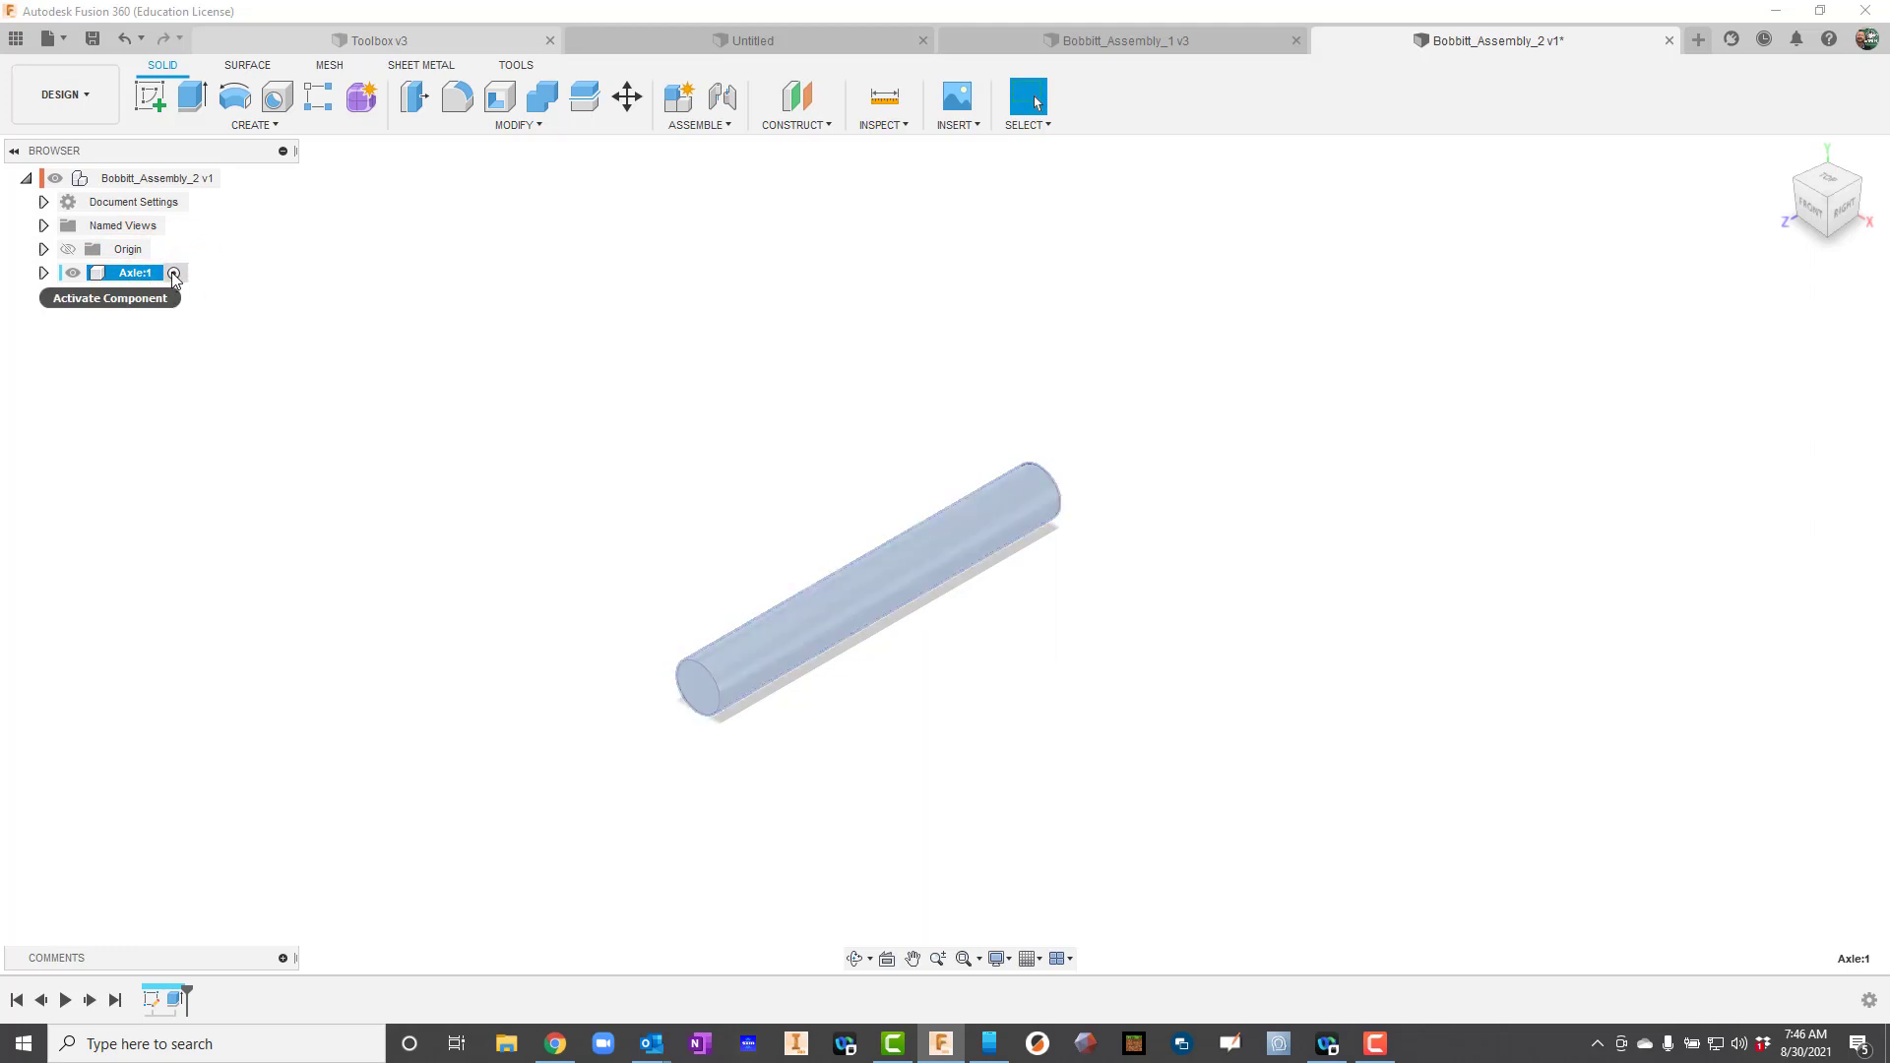
click(230, 179)
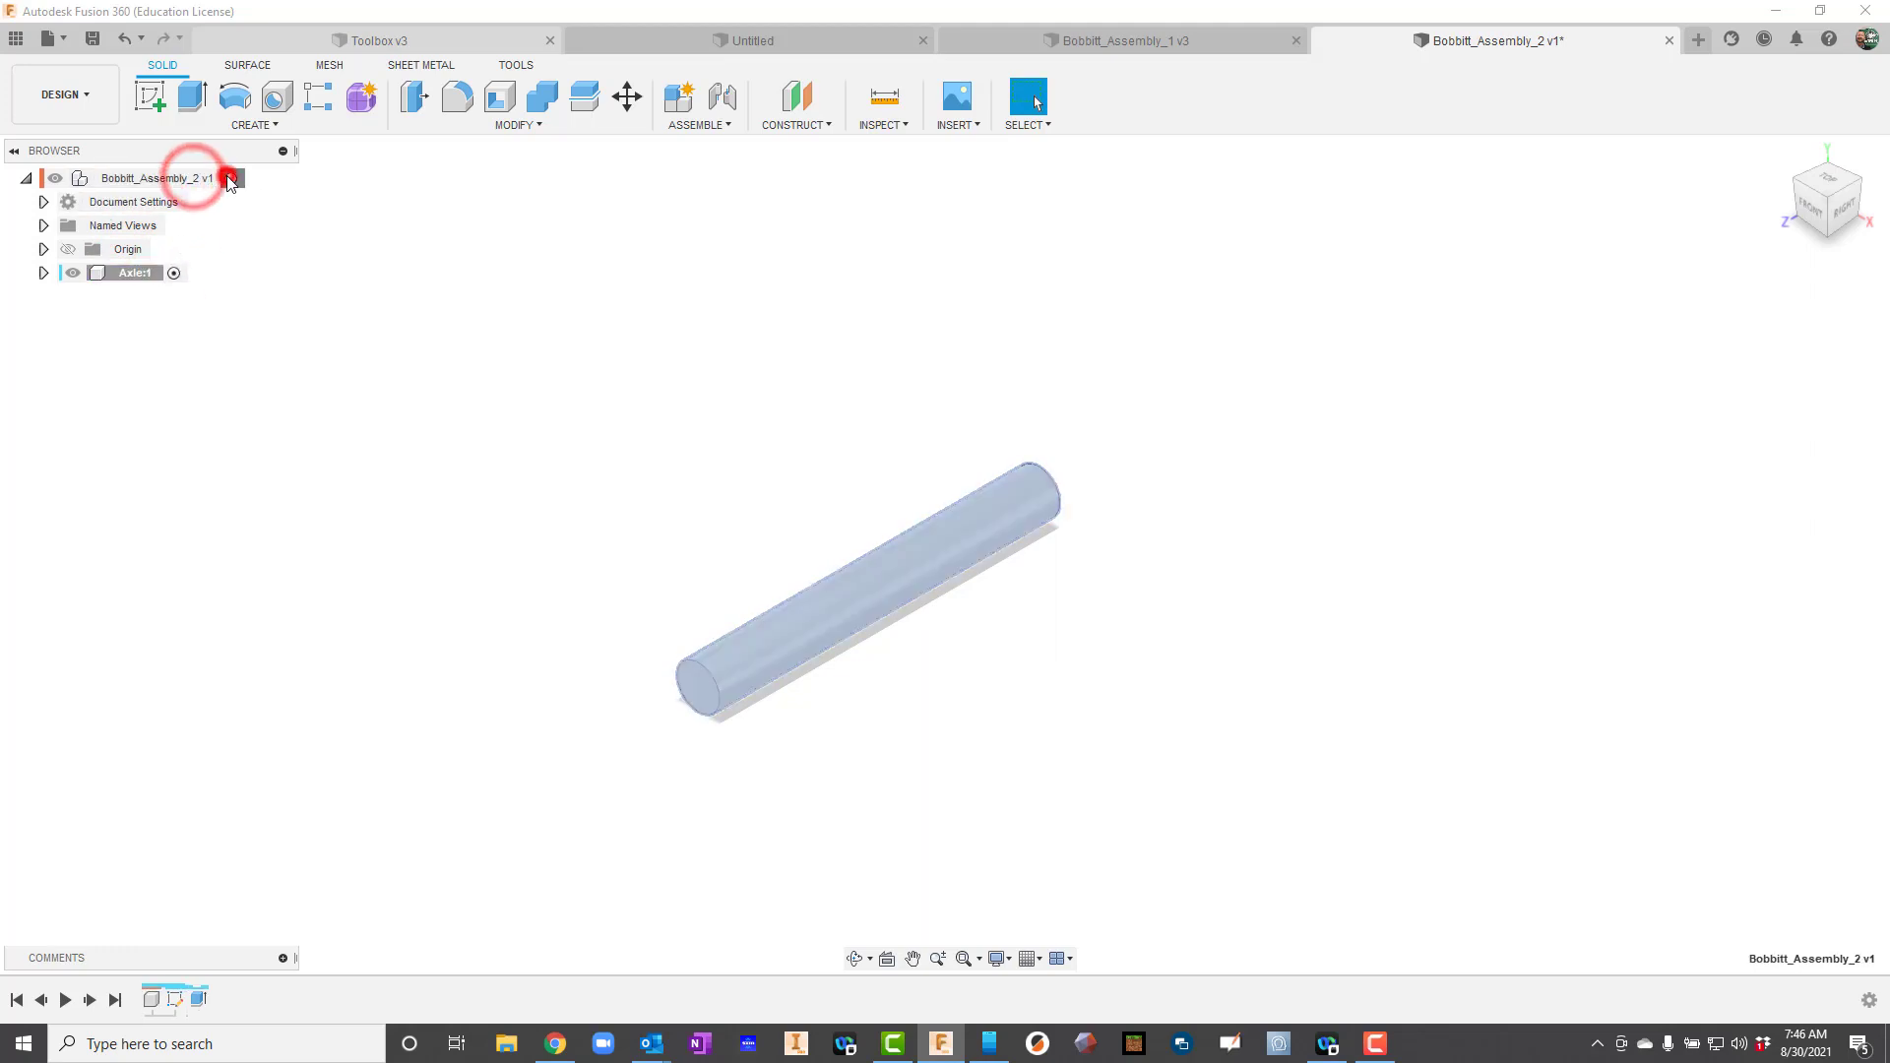
- Create a new component named Pentagon under the top-level assembly
click(694, 126)
click(694, 146)
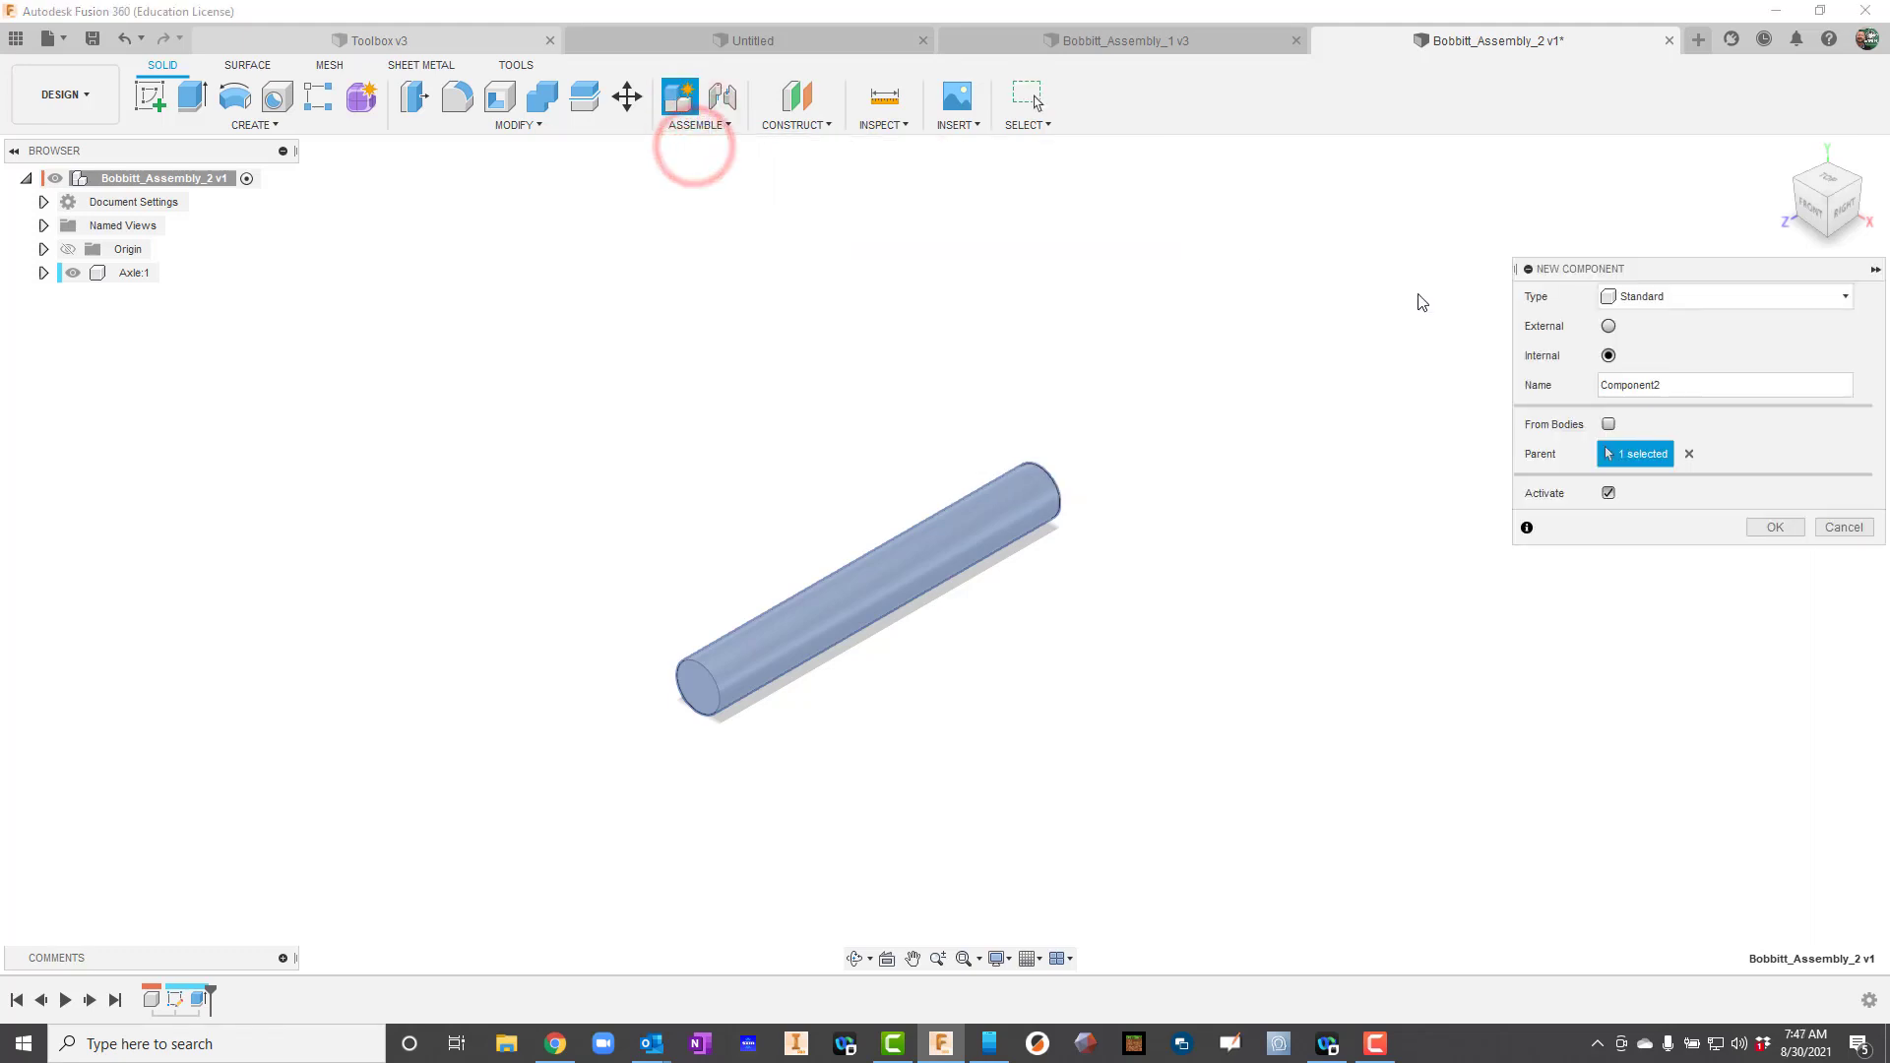
double_click(1692, 392)
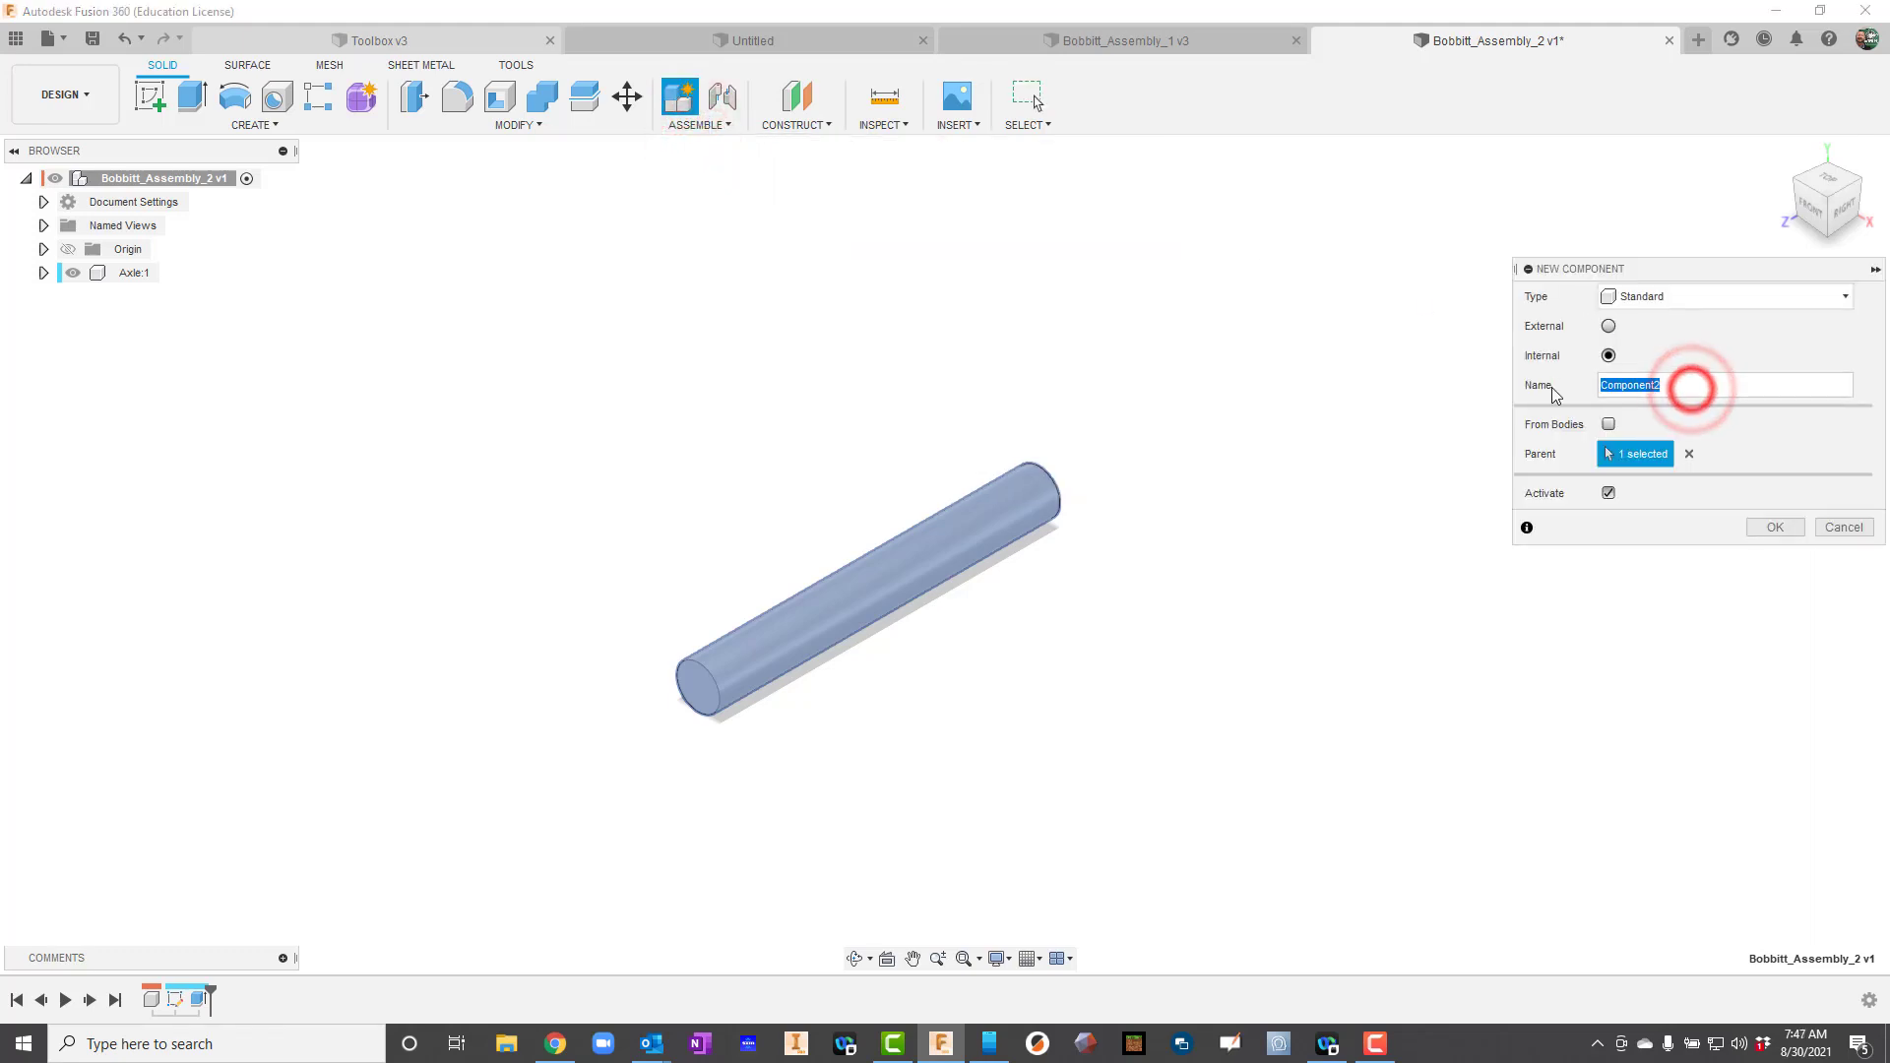
text(Pentagon)
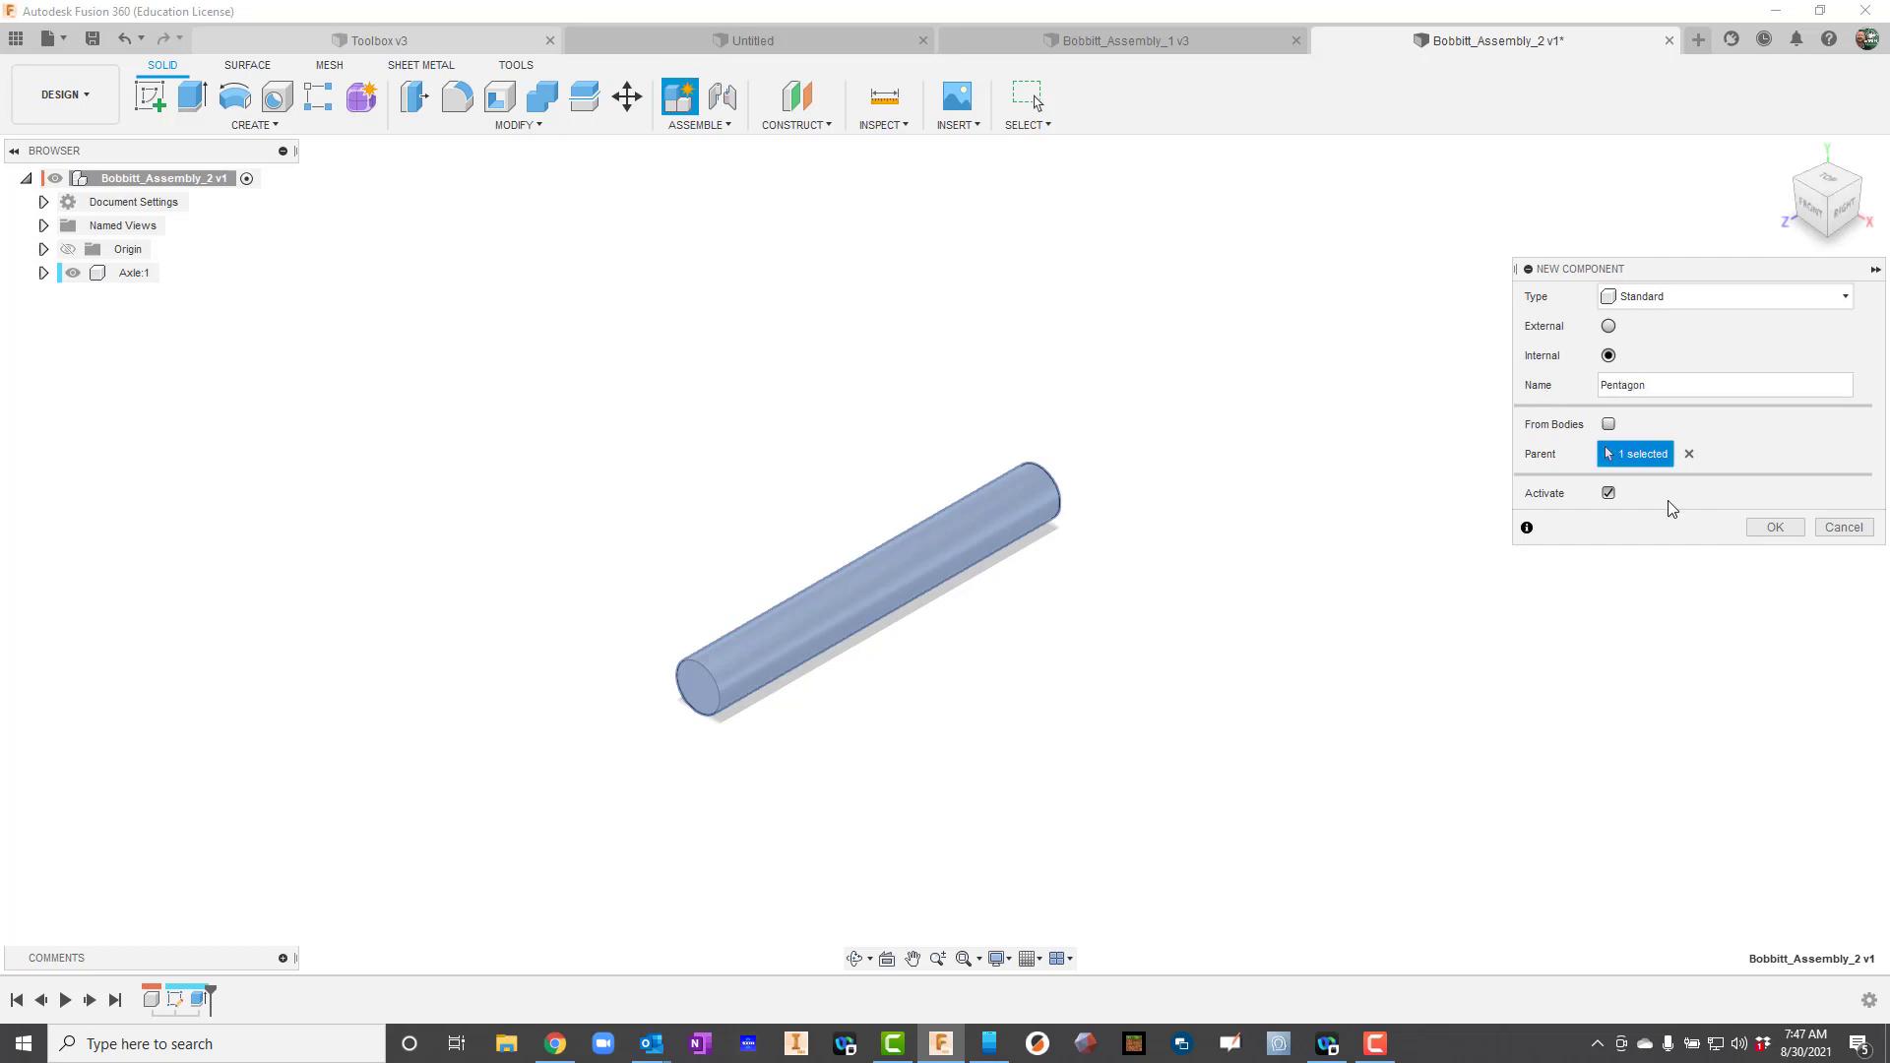
click(1761, 529)
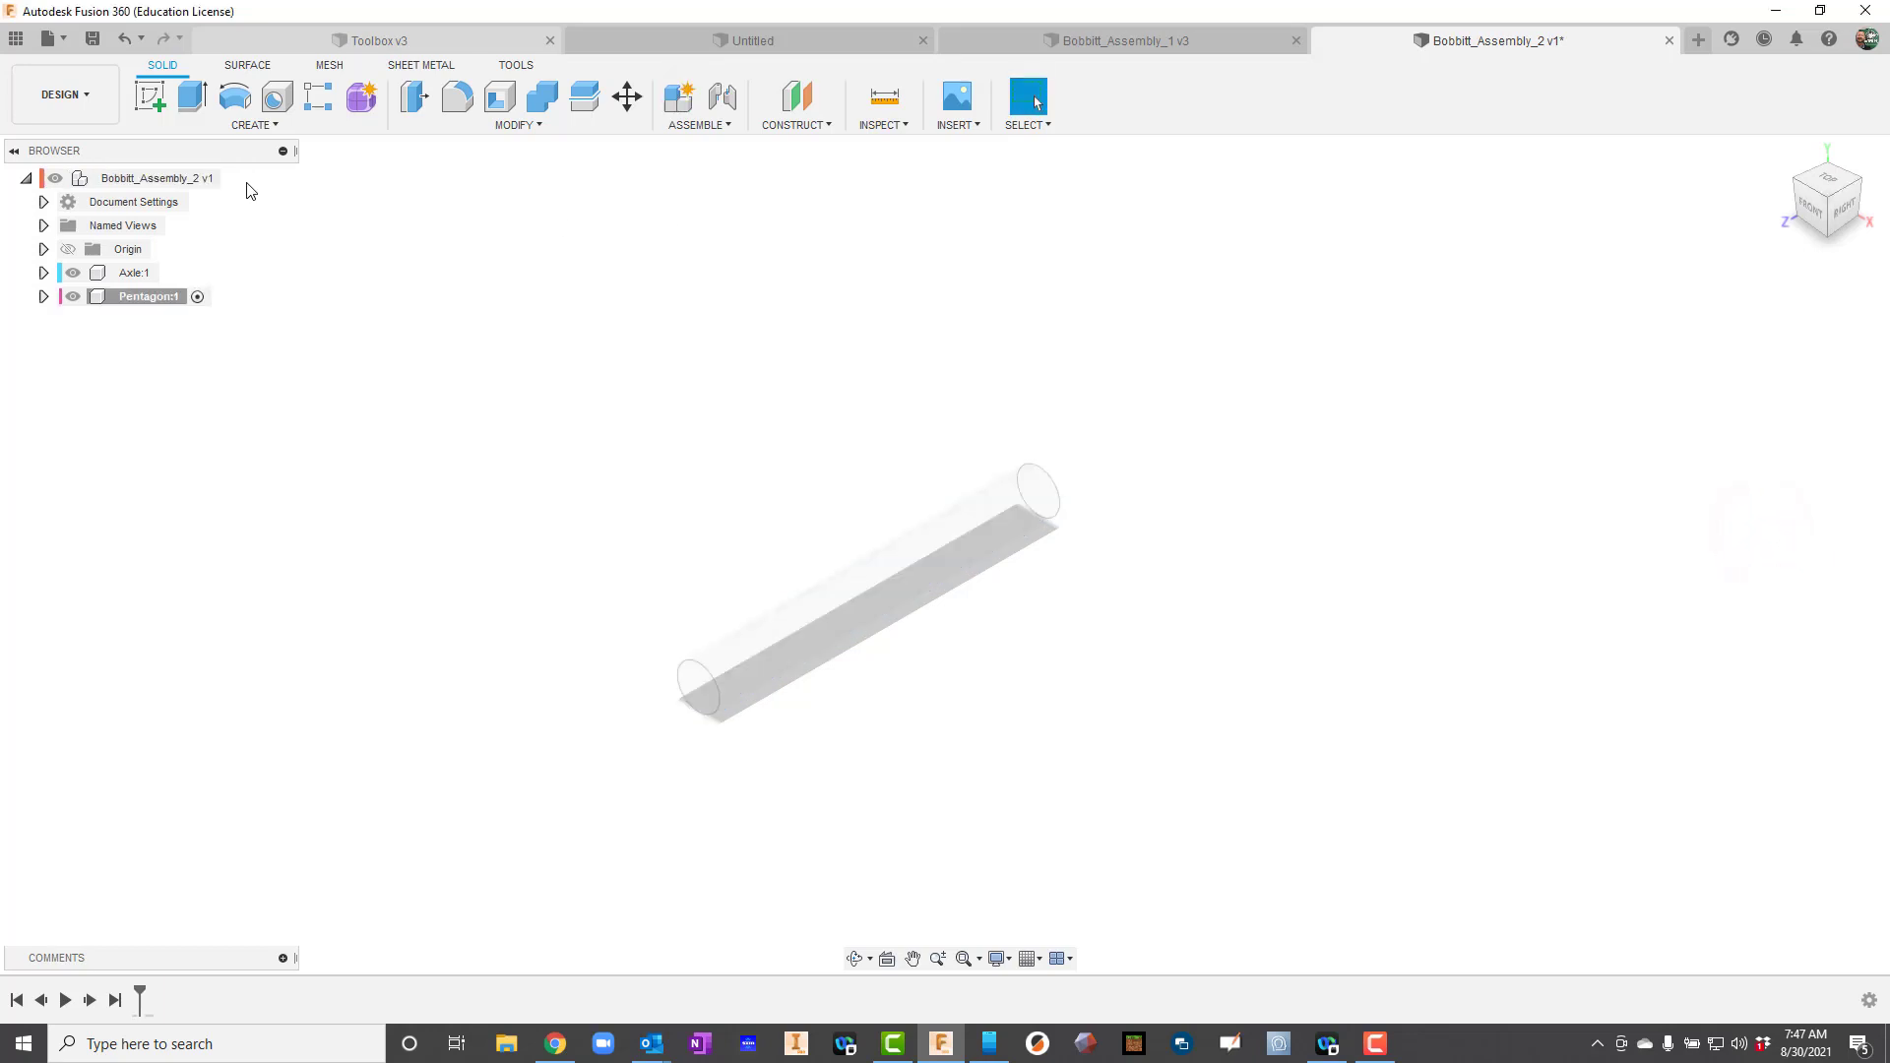
- Sketch a 0.5 in diameter circle on the YZ plane
click(153, 97)
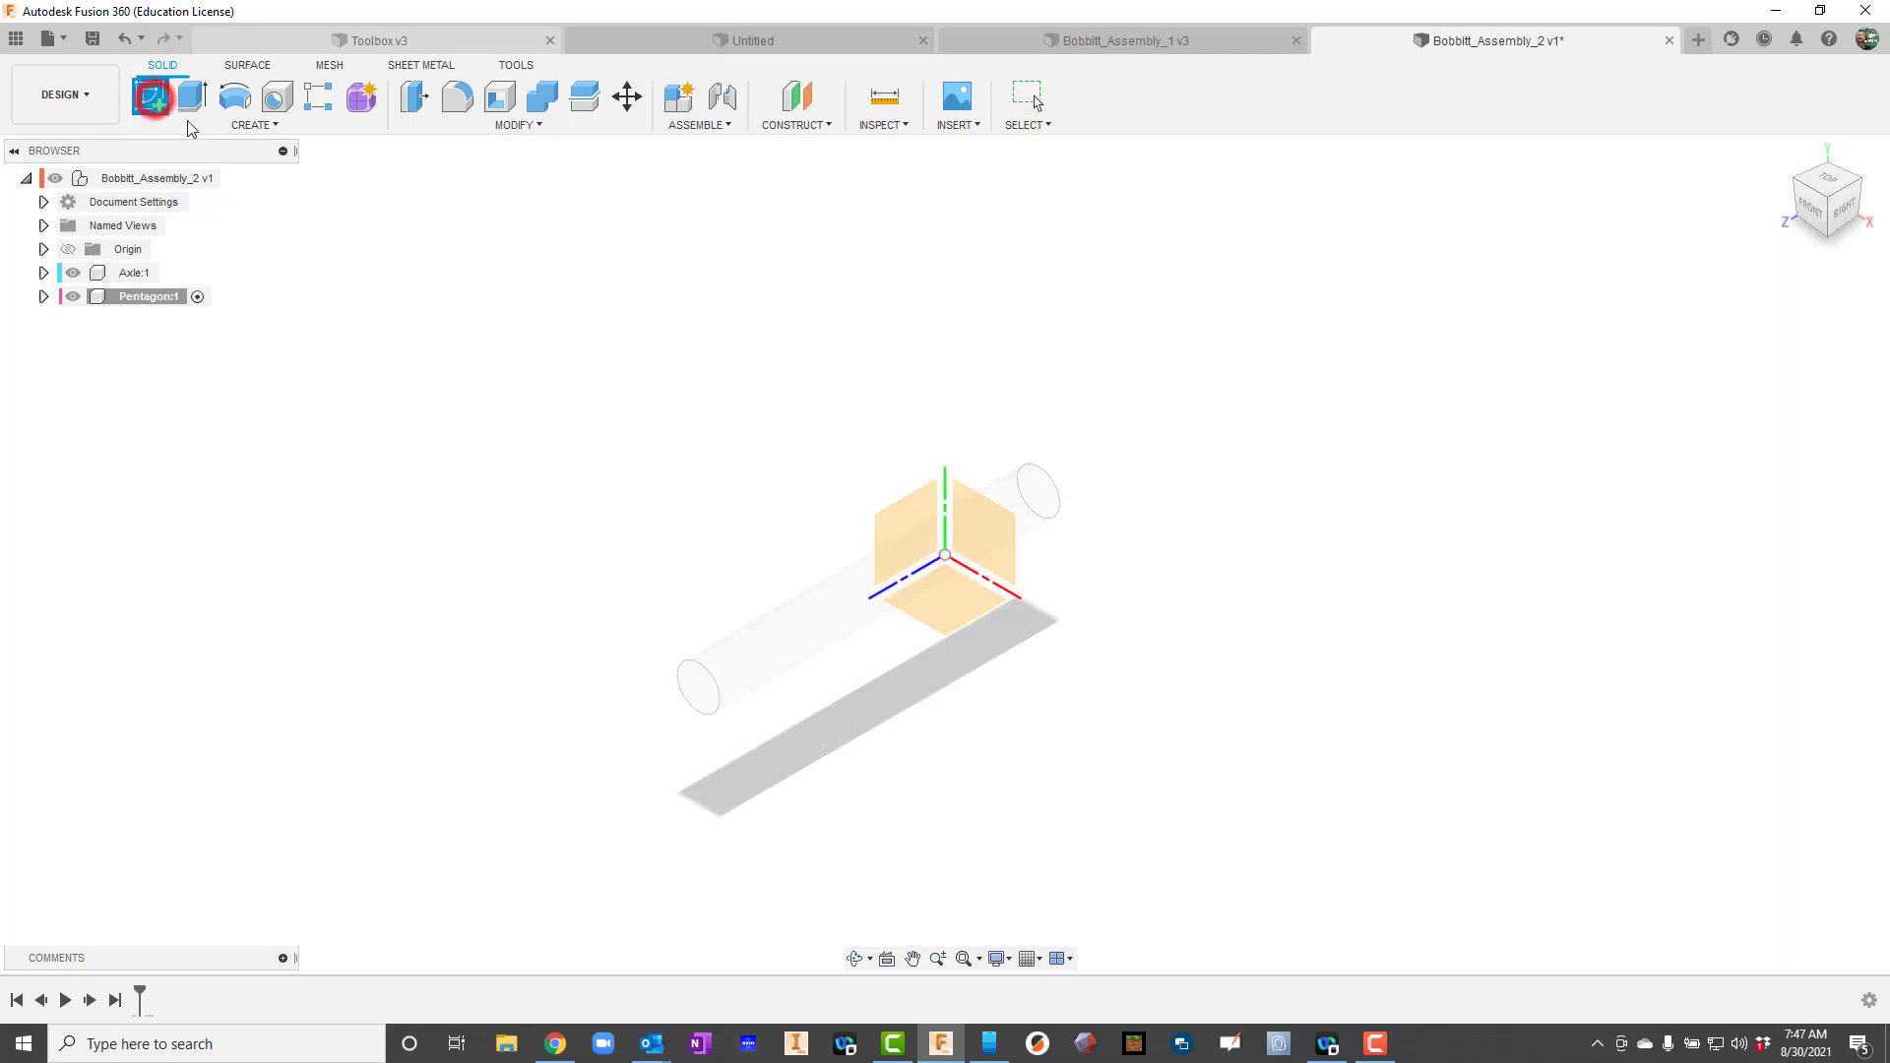
click(914, 525)
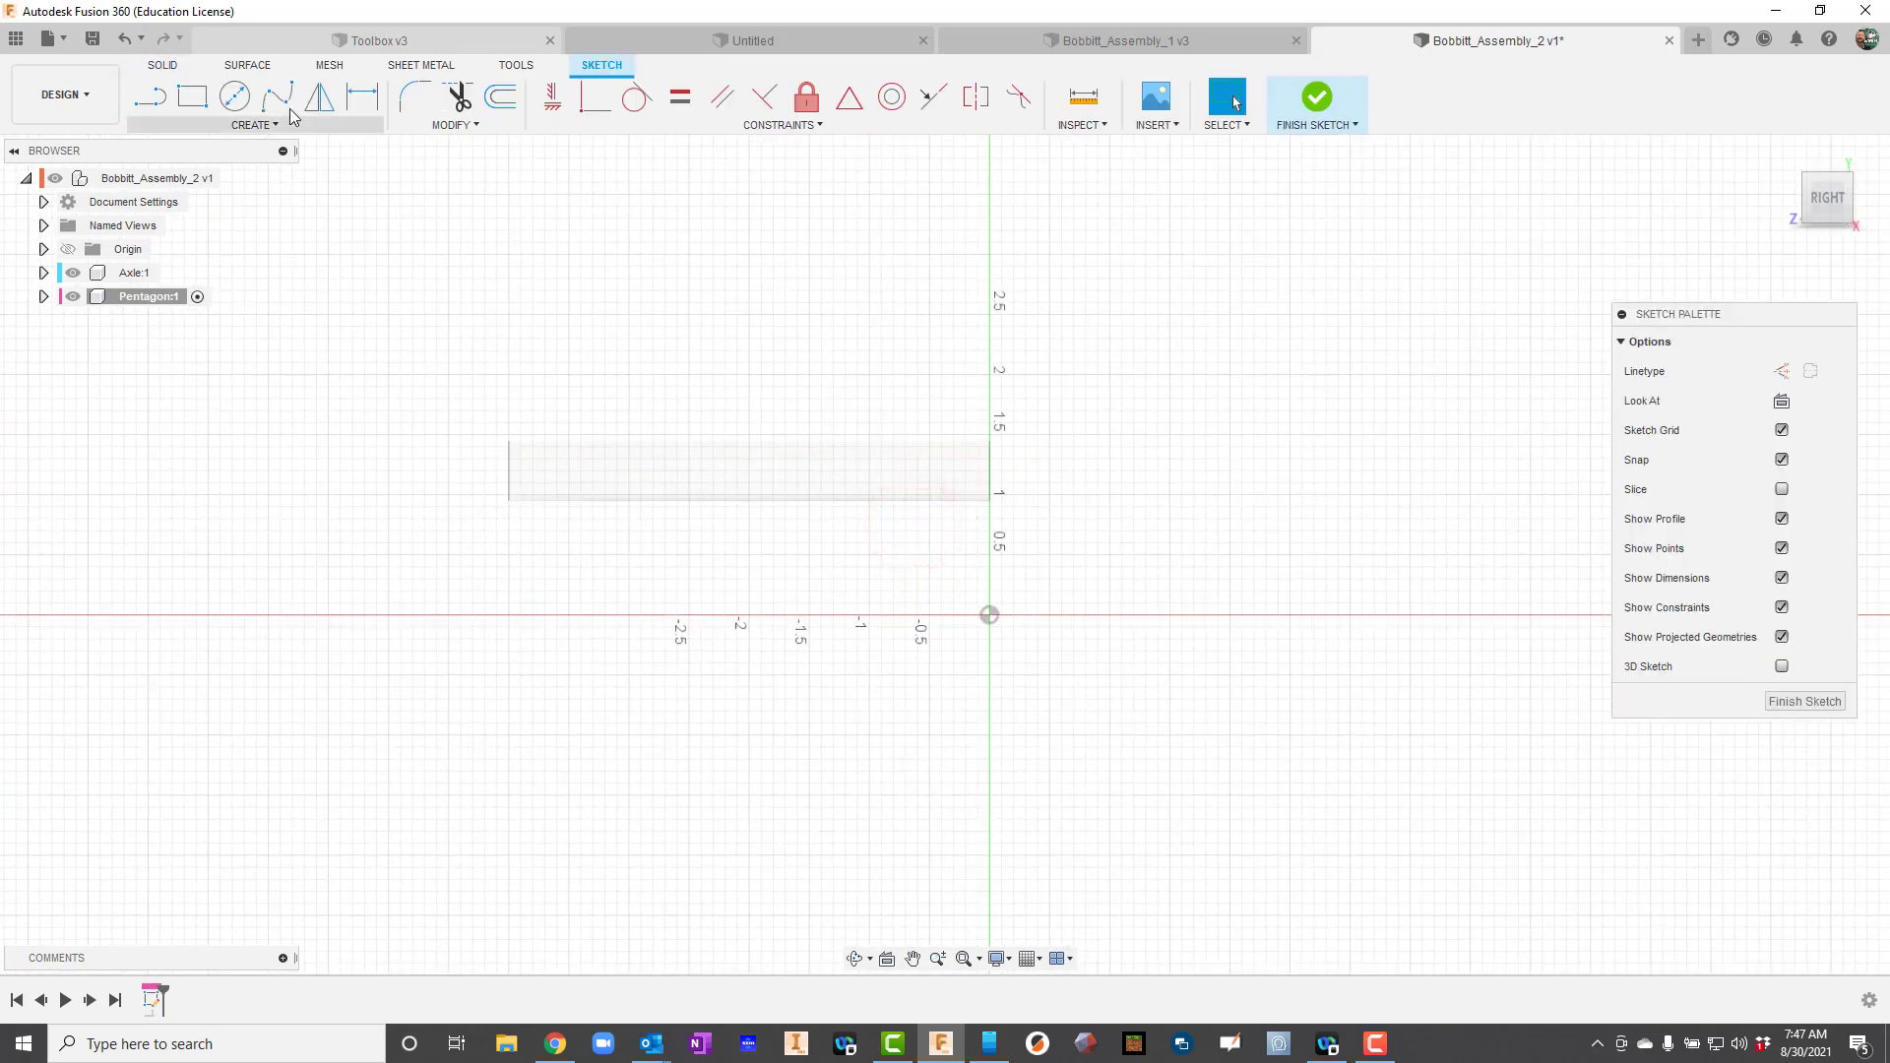
click(234, 95)
click(1229, 373)
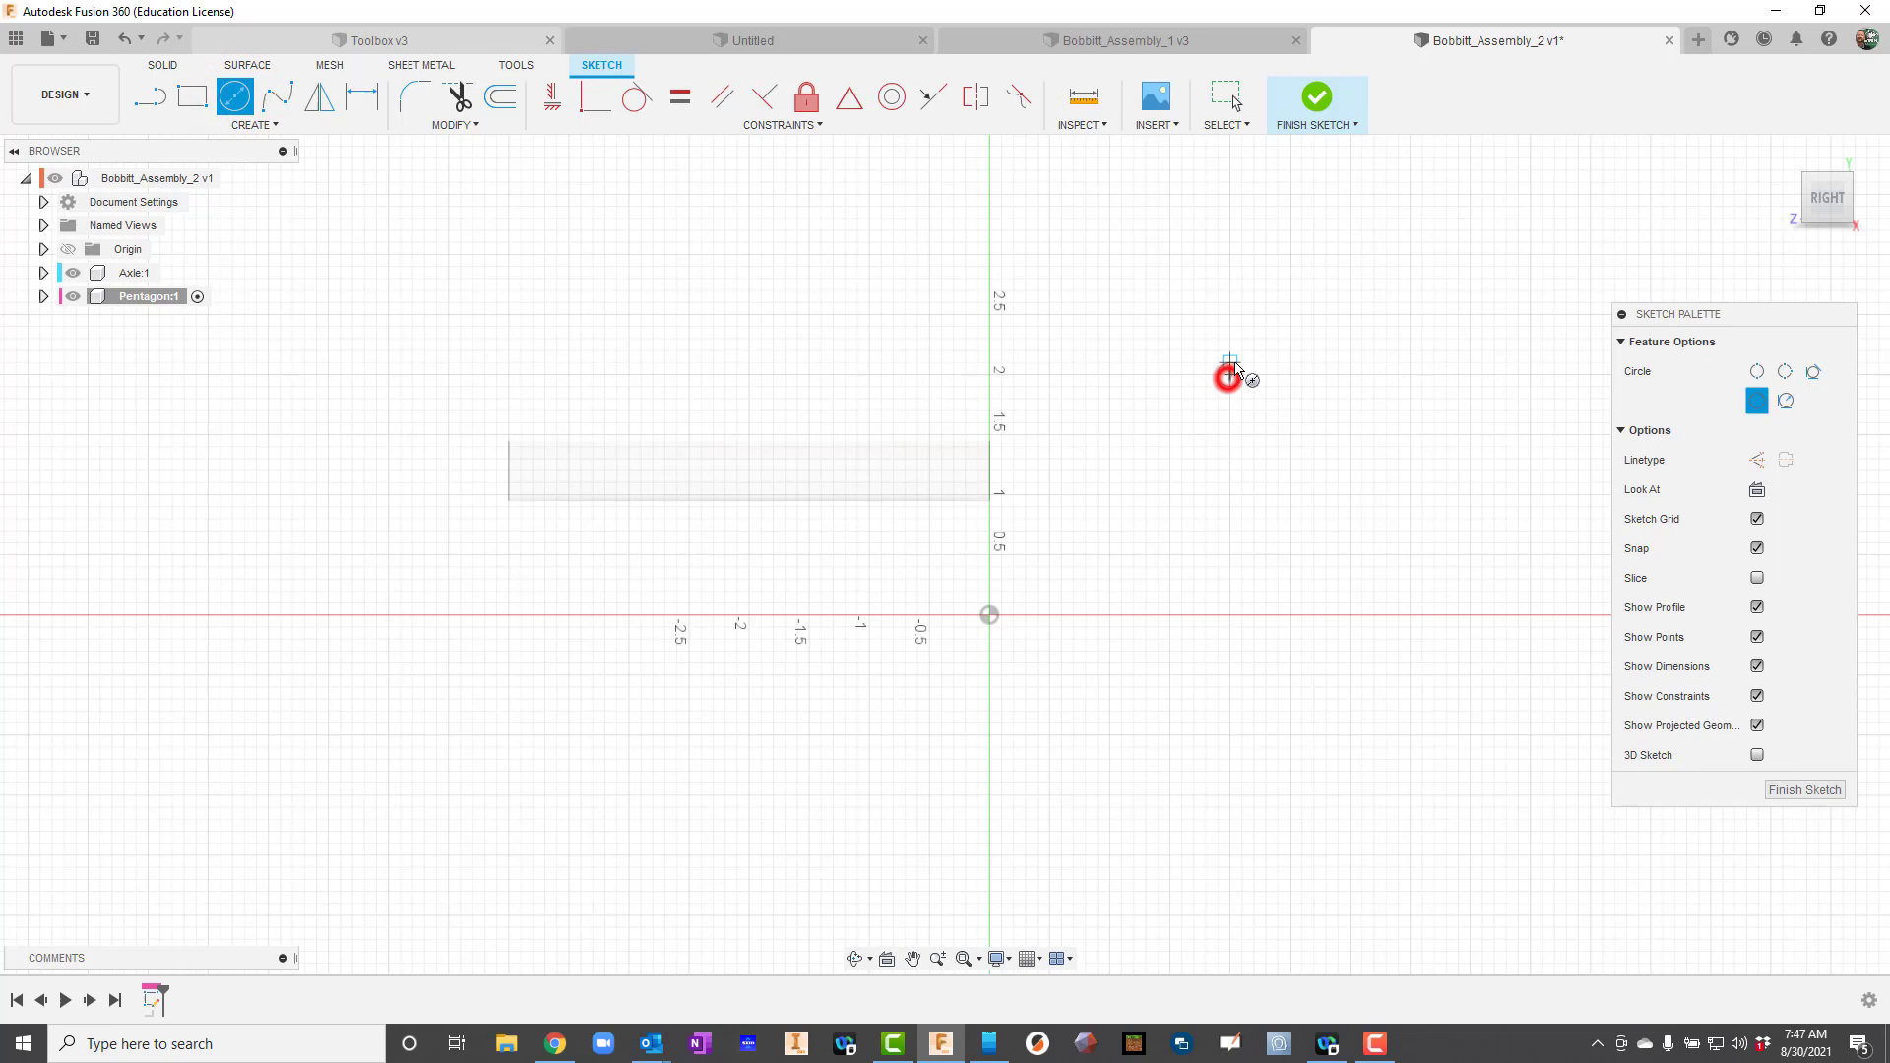
text(.5)
key(Return)
key(Escape)
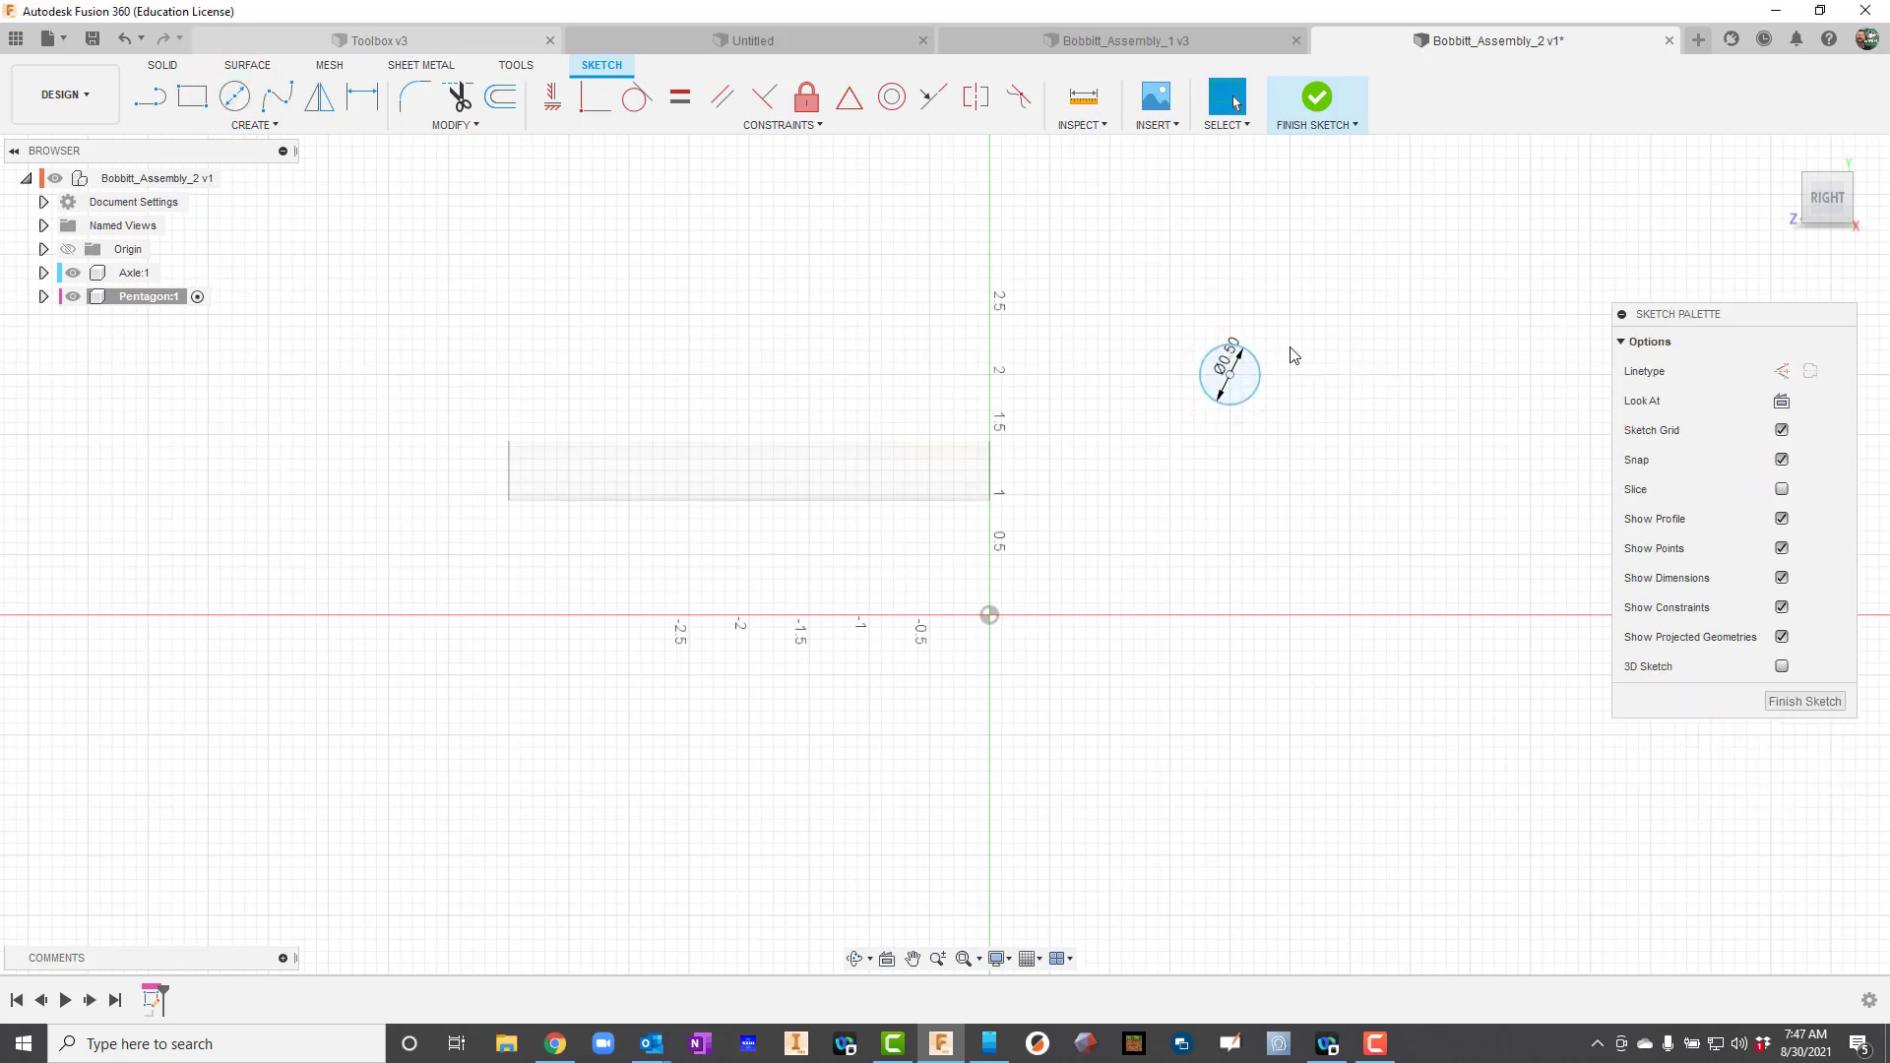
- Draw a five-sided inscribed polygon of 1 in radius centred on the circle
click(278, 126)
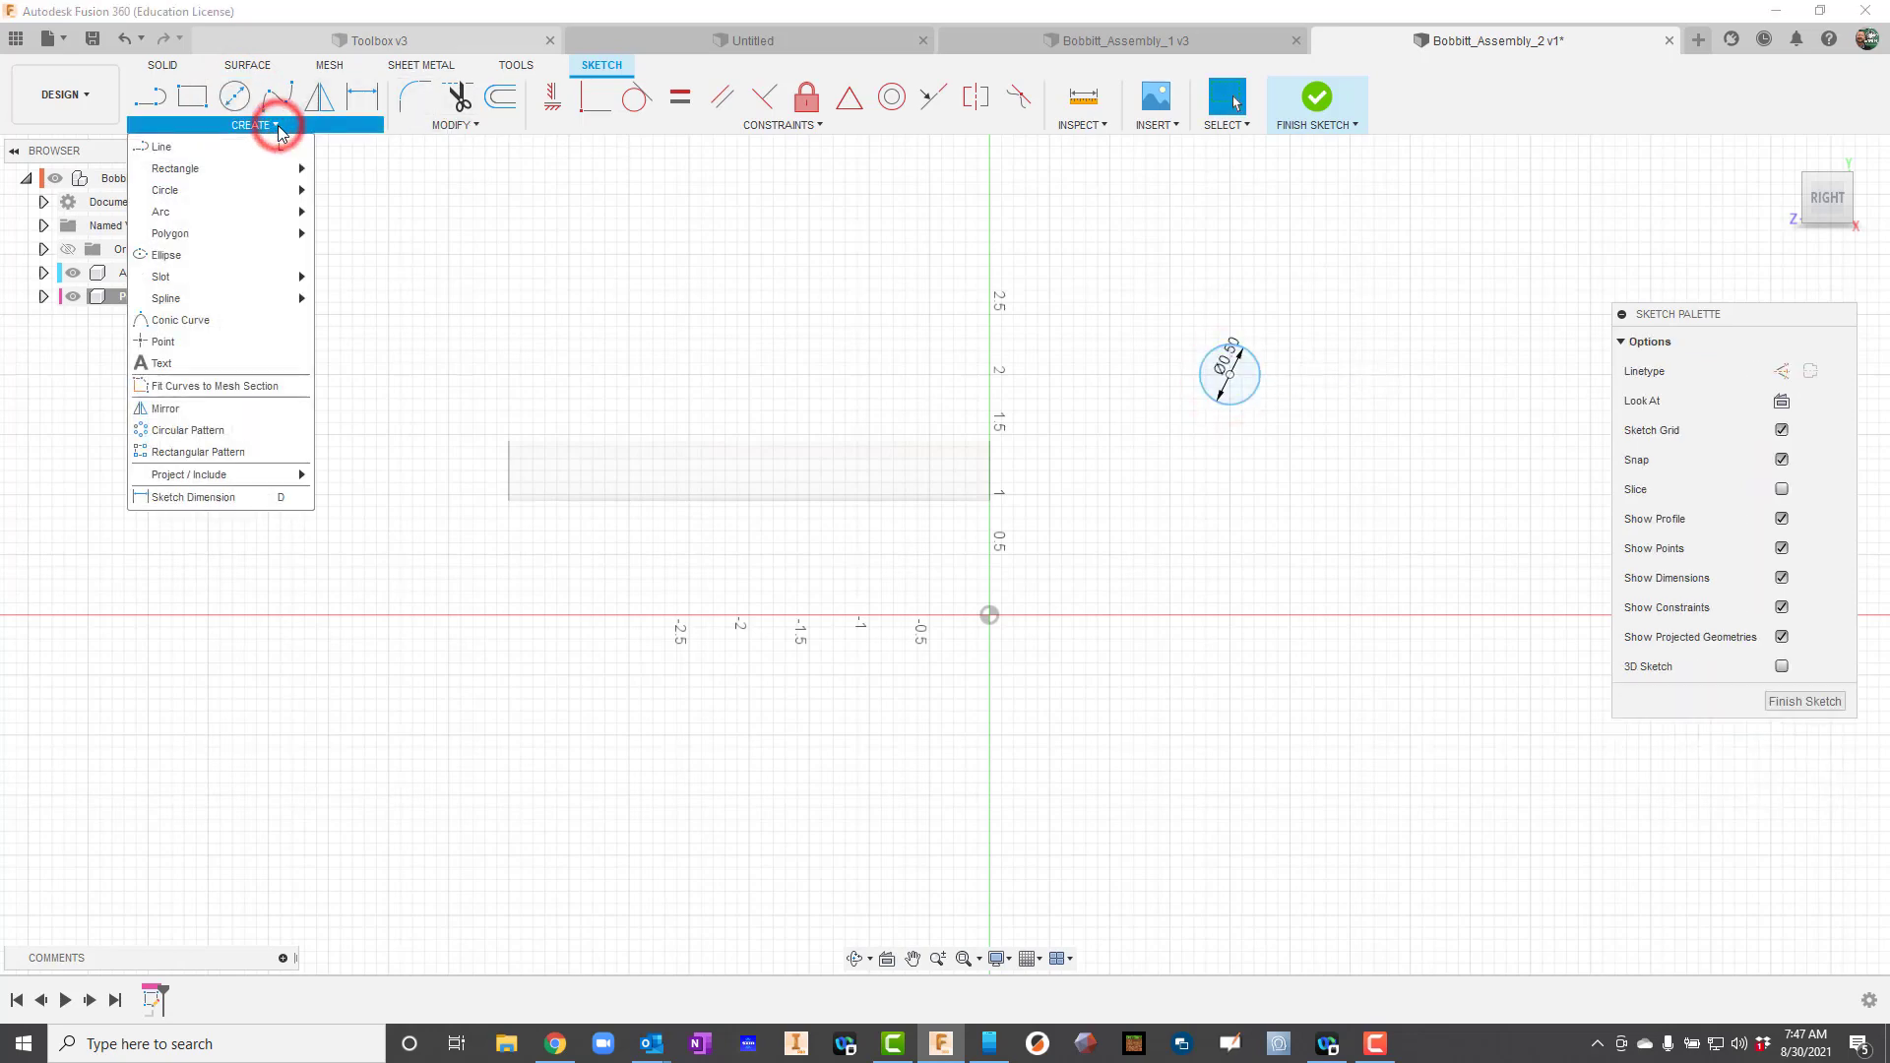
mouse_move(245, 230)
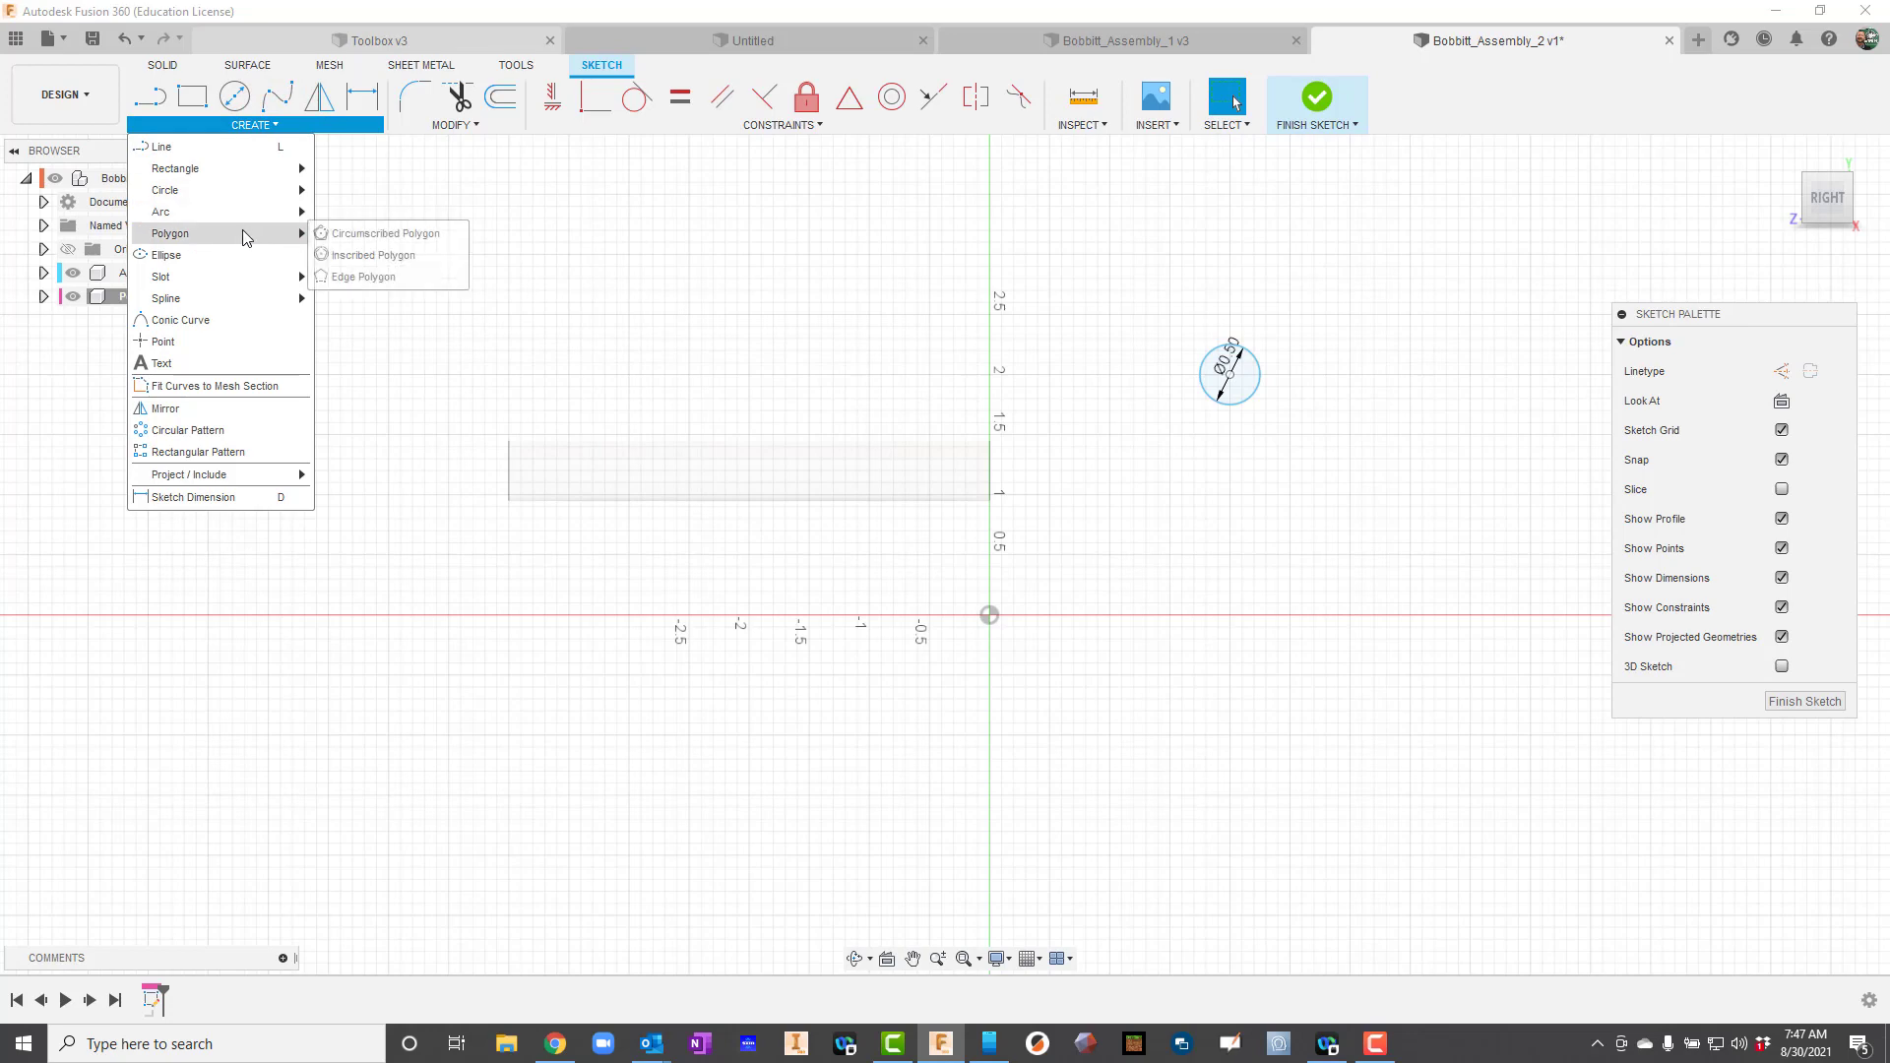
click(383, 258)
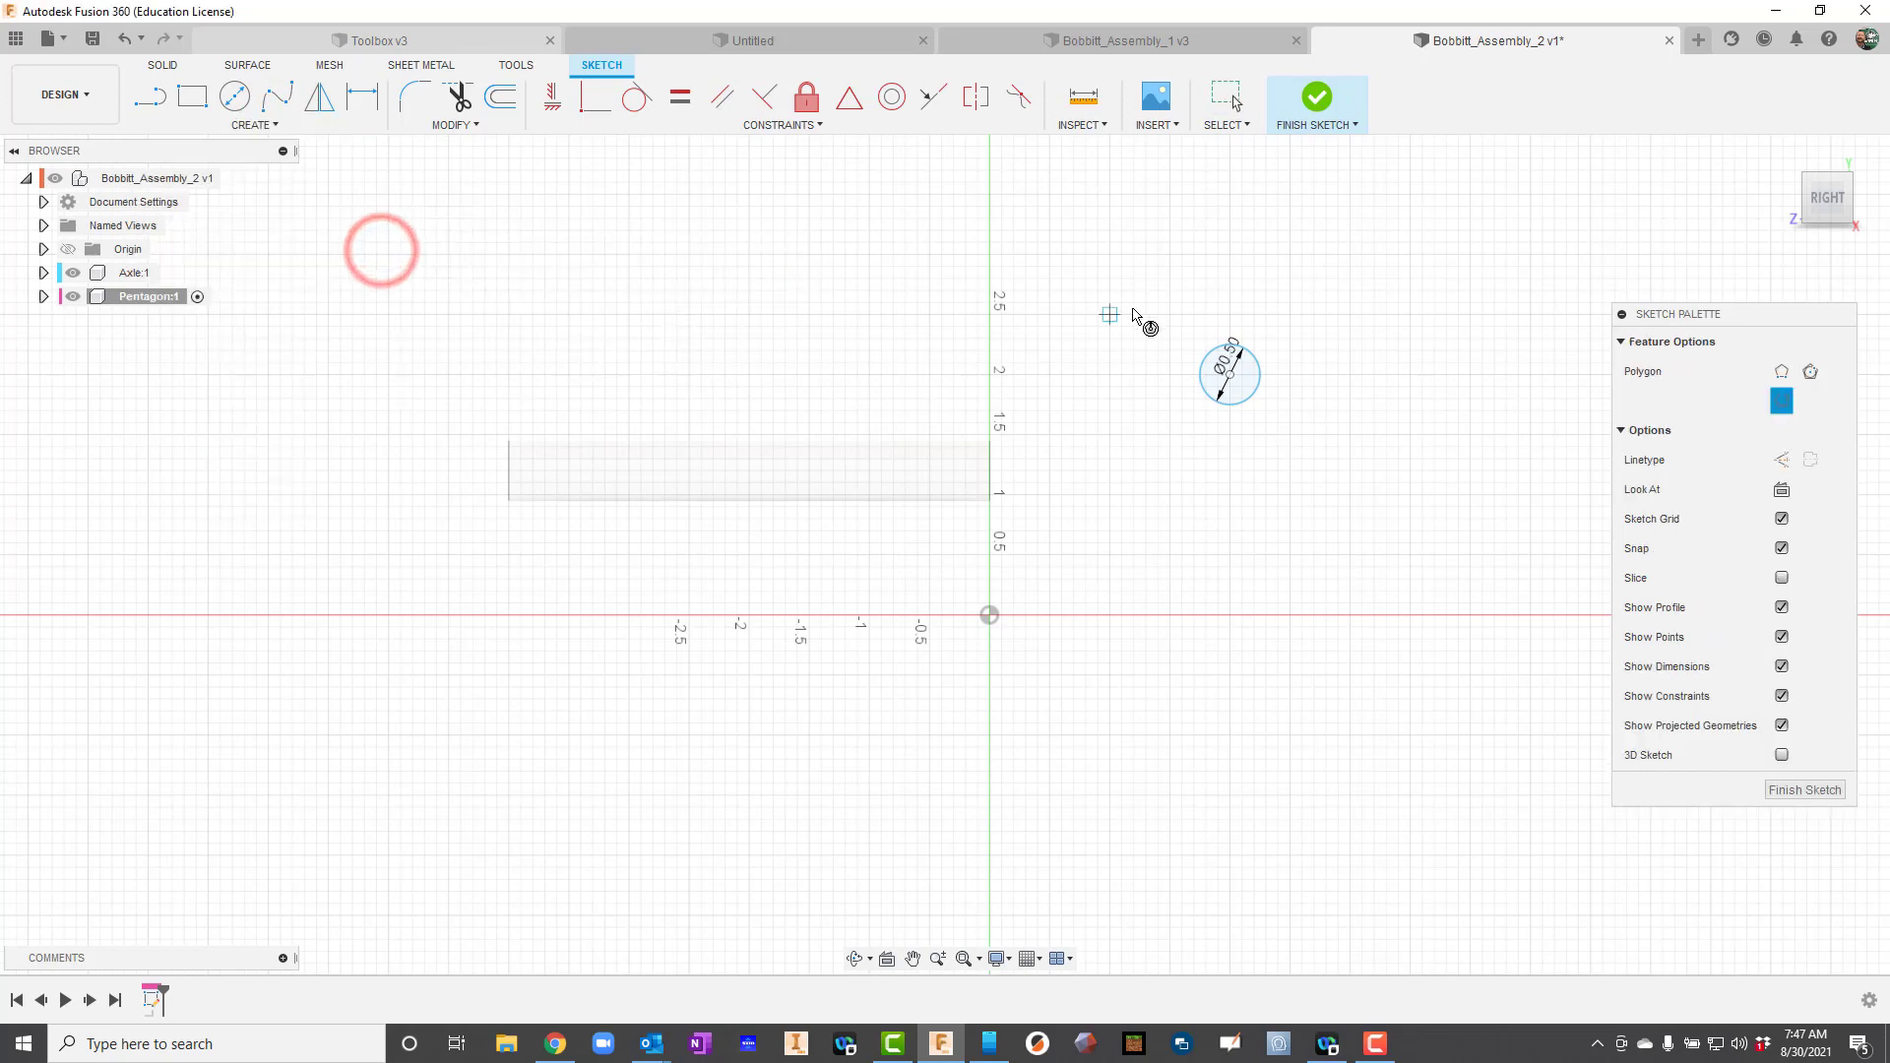
click(1233, 376)
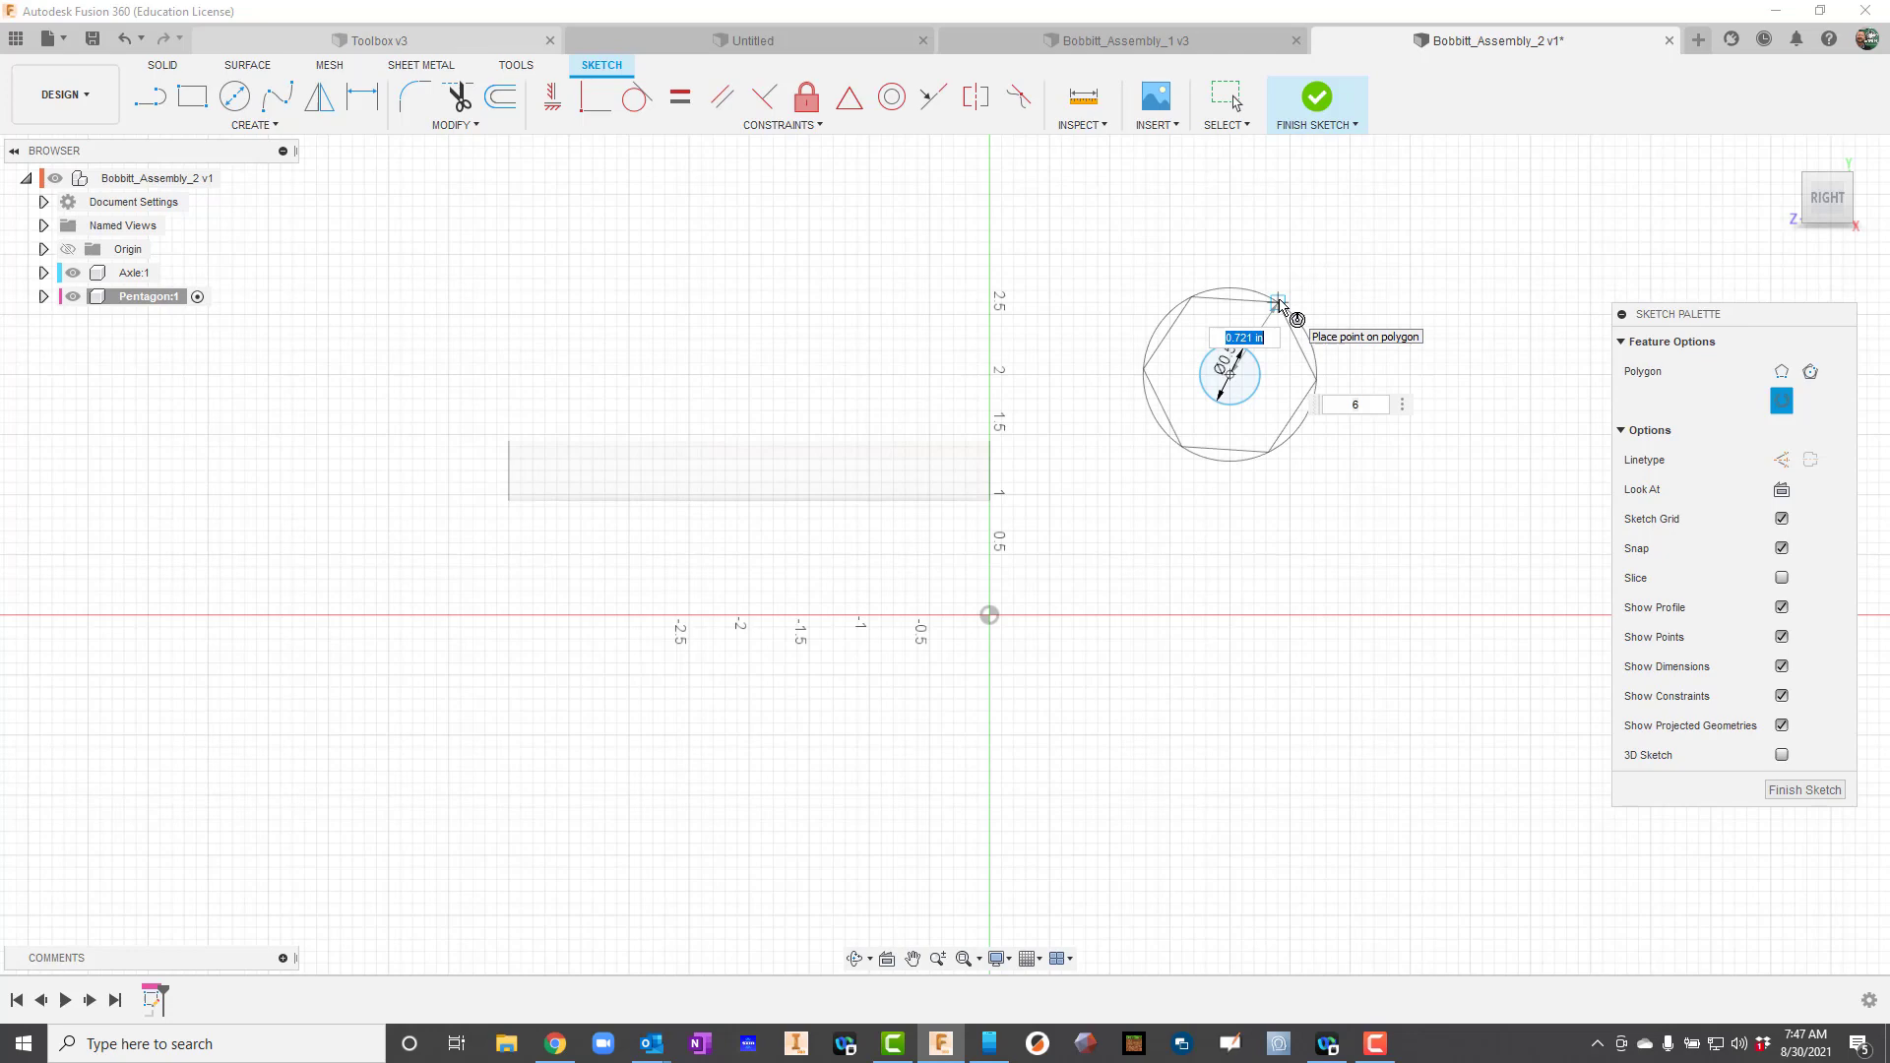
text(1)
key(Tab)
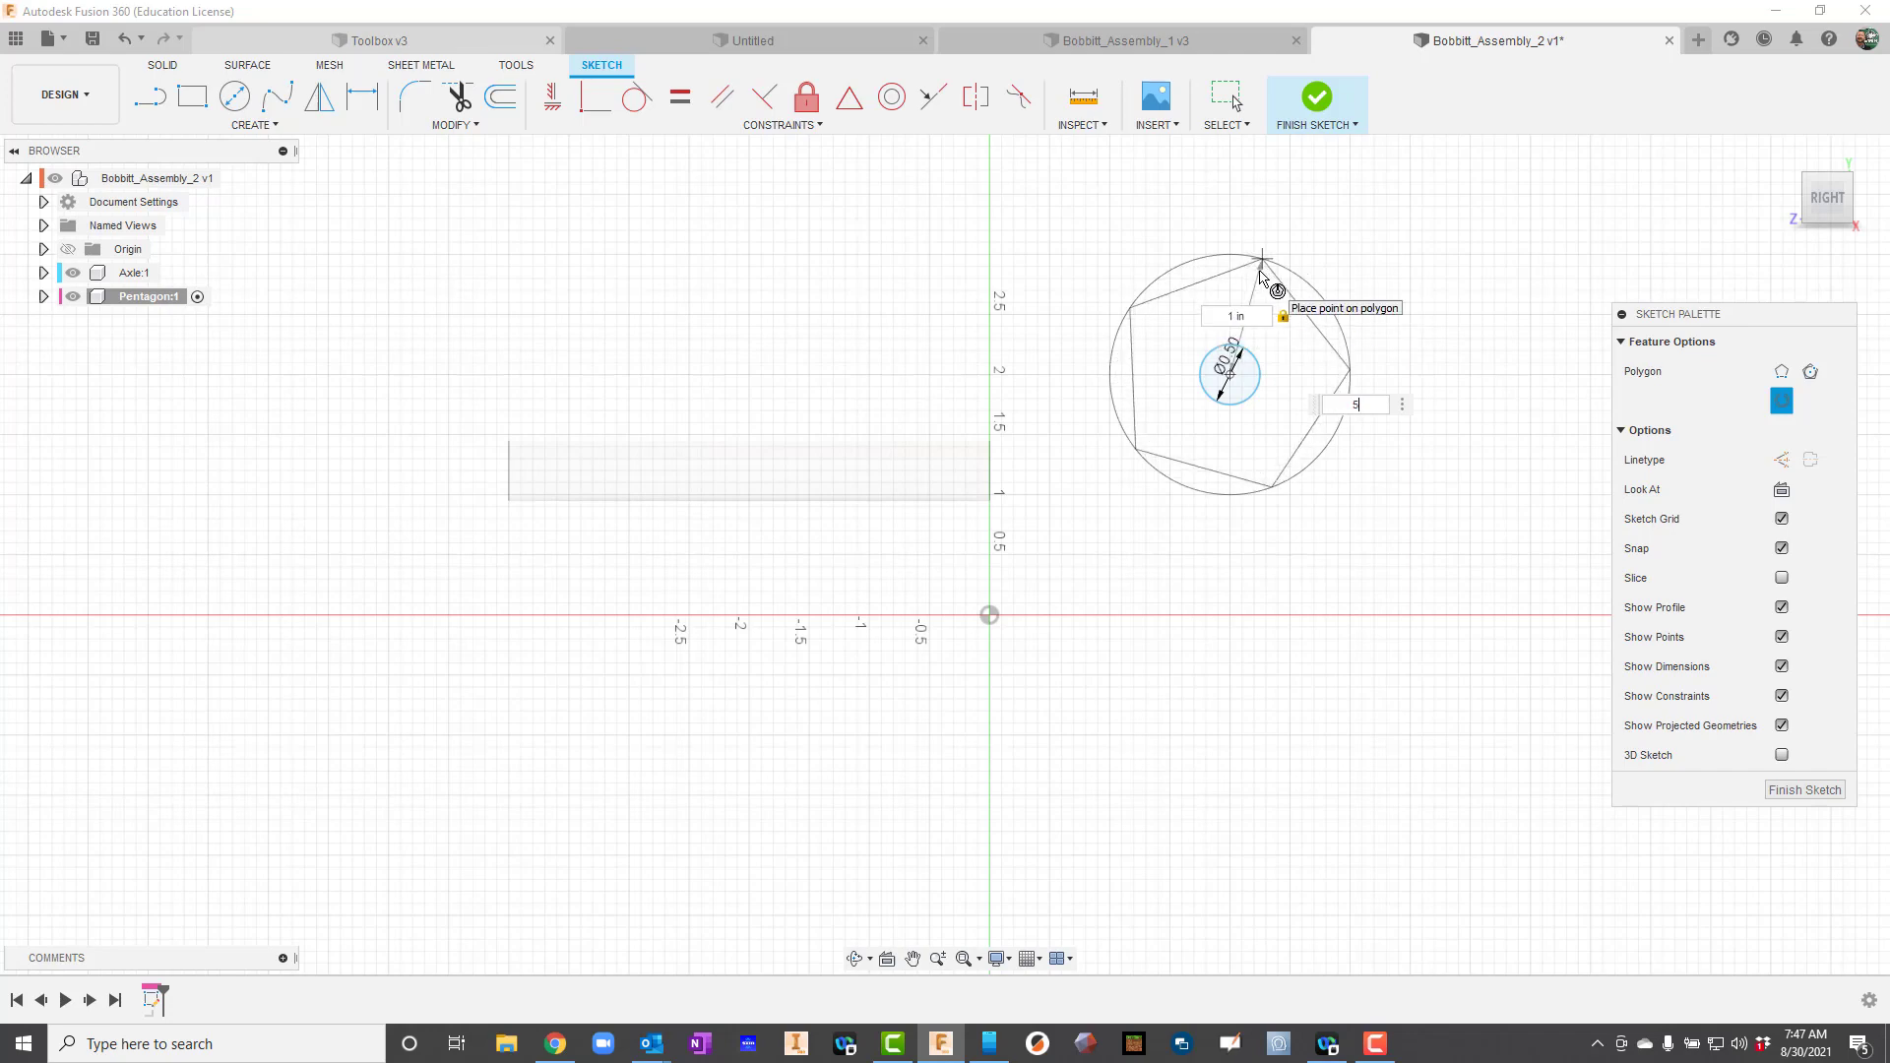
click(1262, 261)
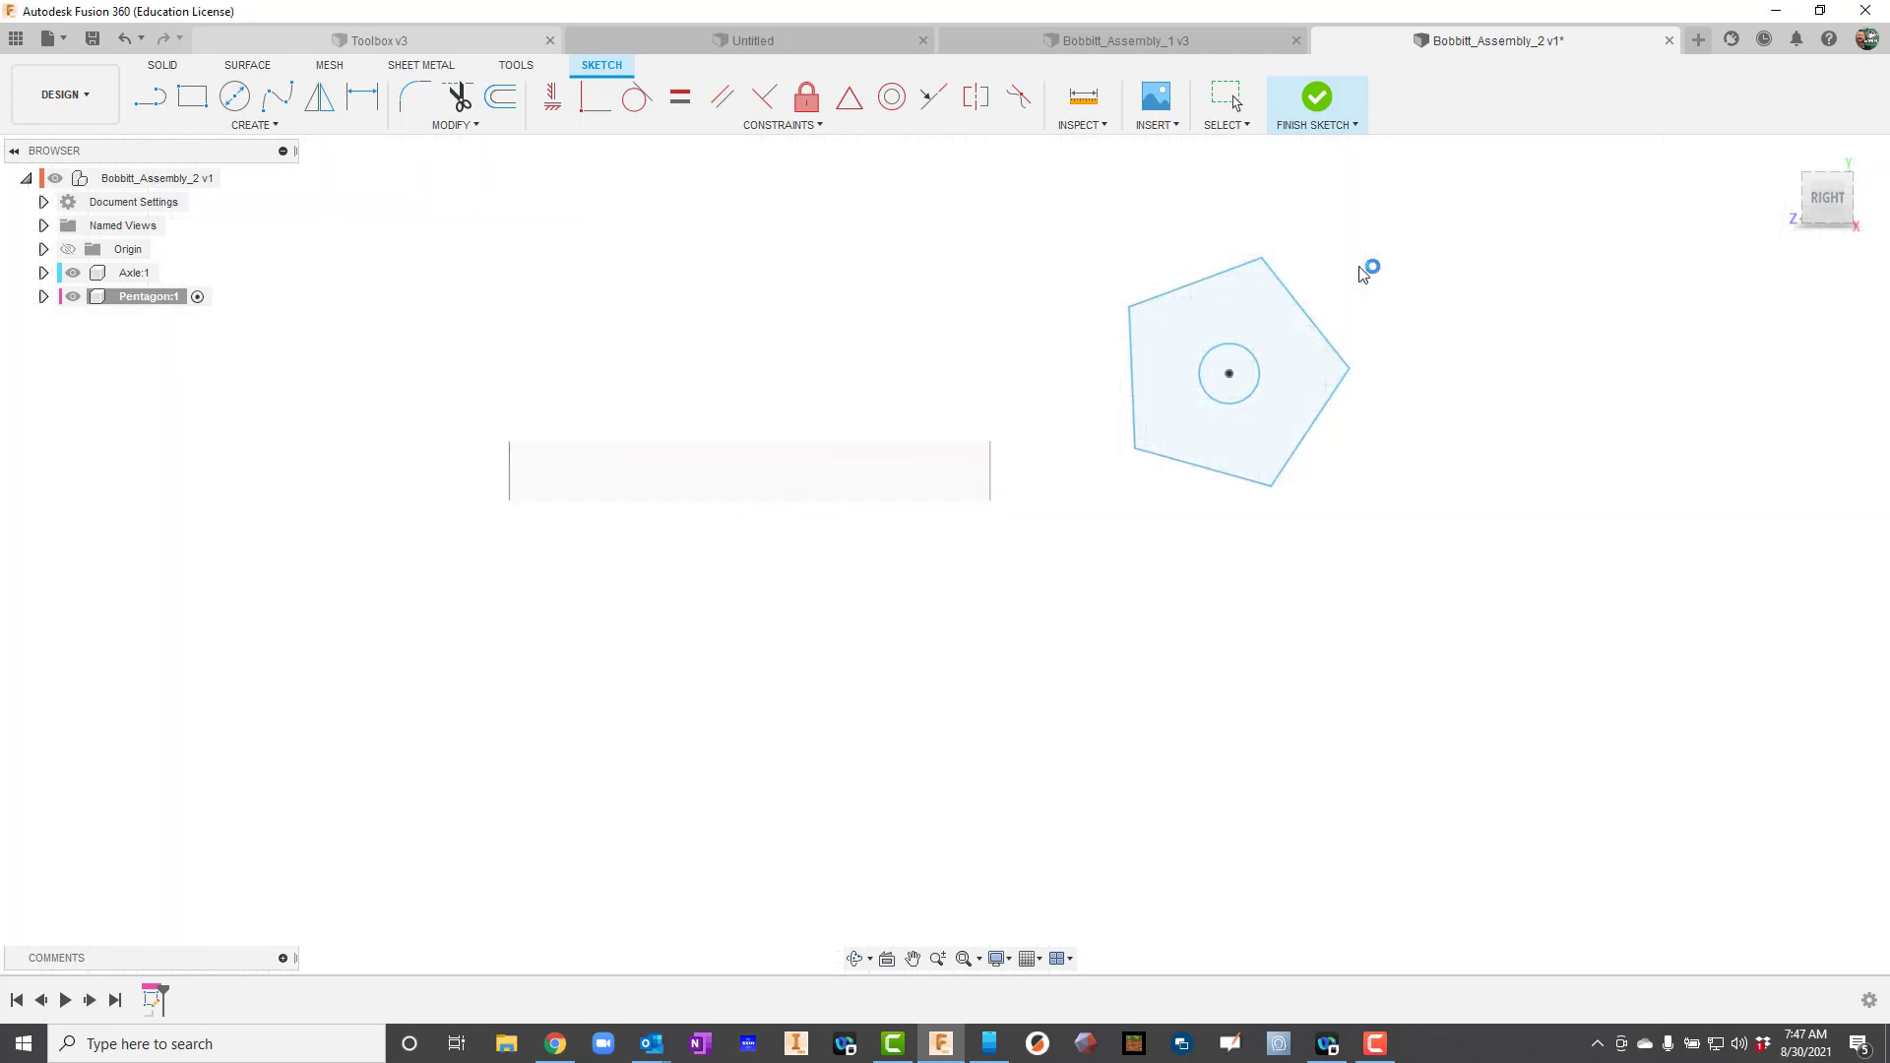
- Extrude the pentagon profile 0.30 in into a block with a centre hole
key(e)
click(1172, 202)
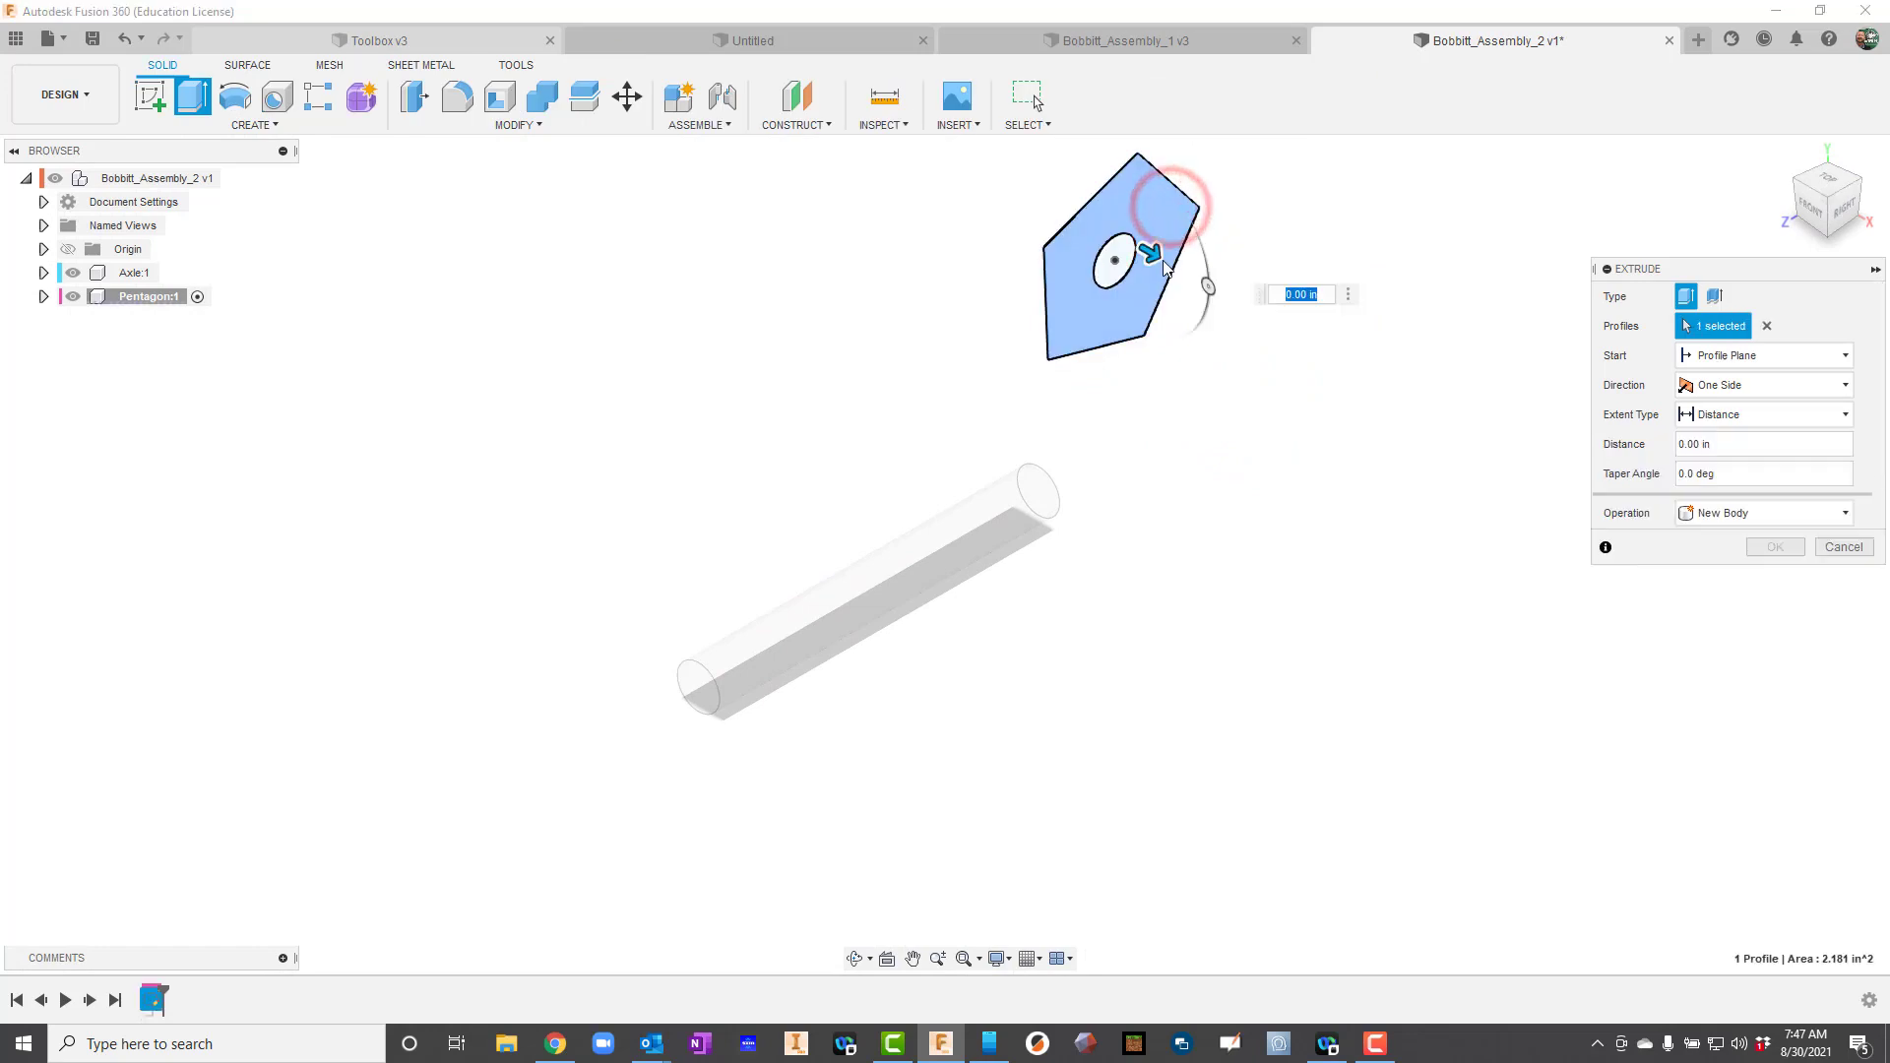
drag(1164, 266, 1189, 290)
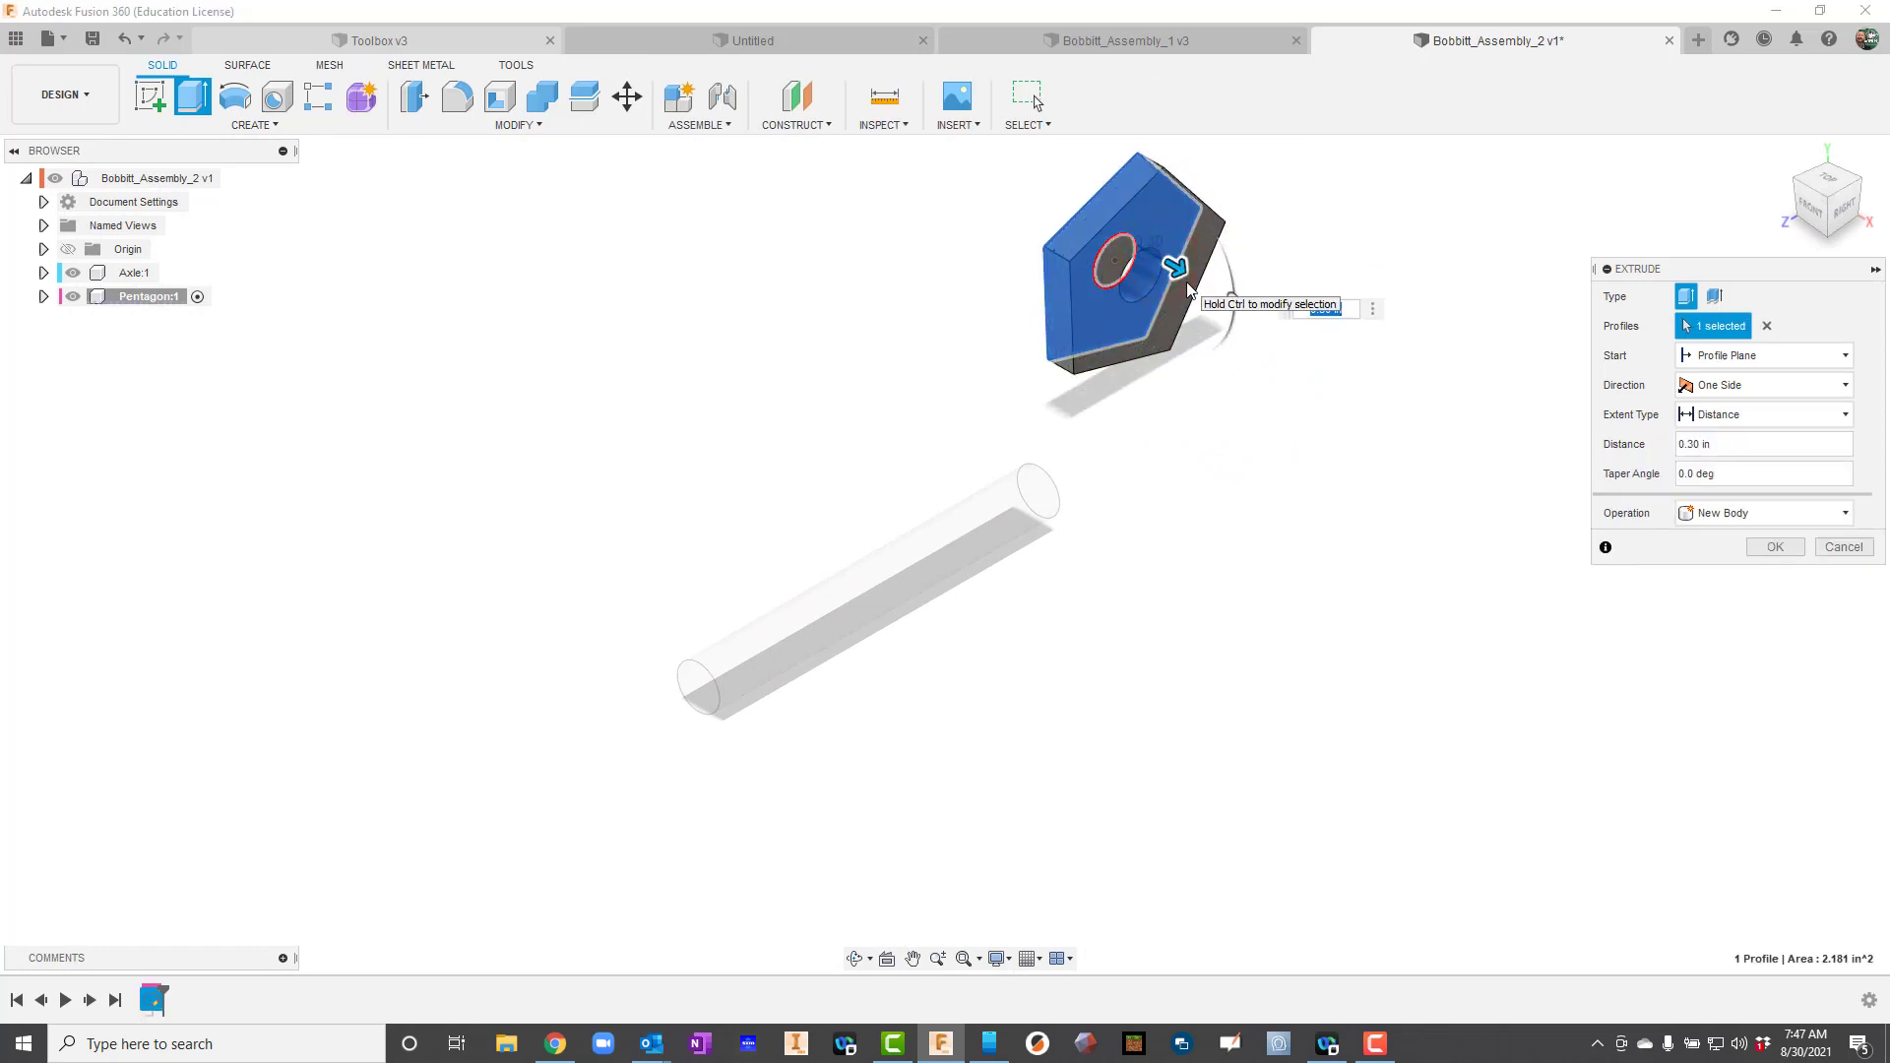
key(Return)
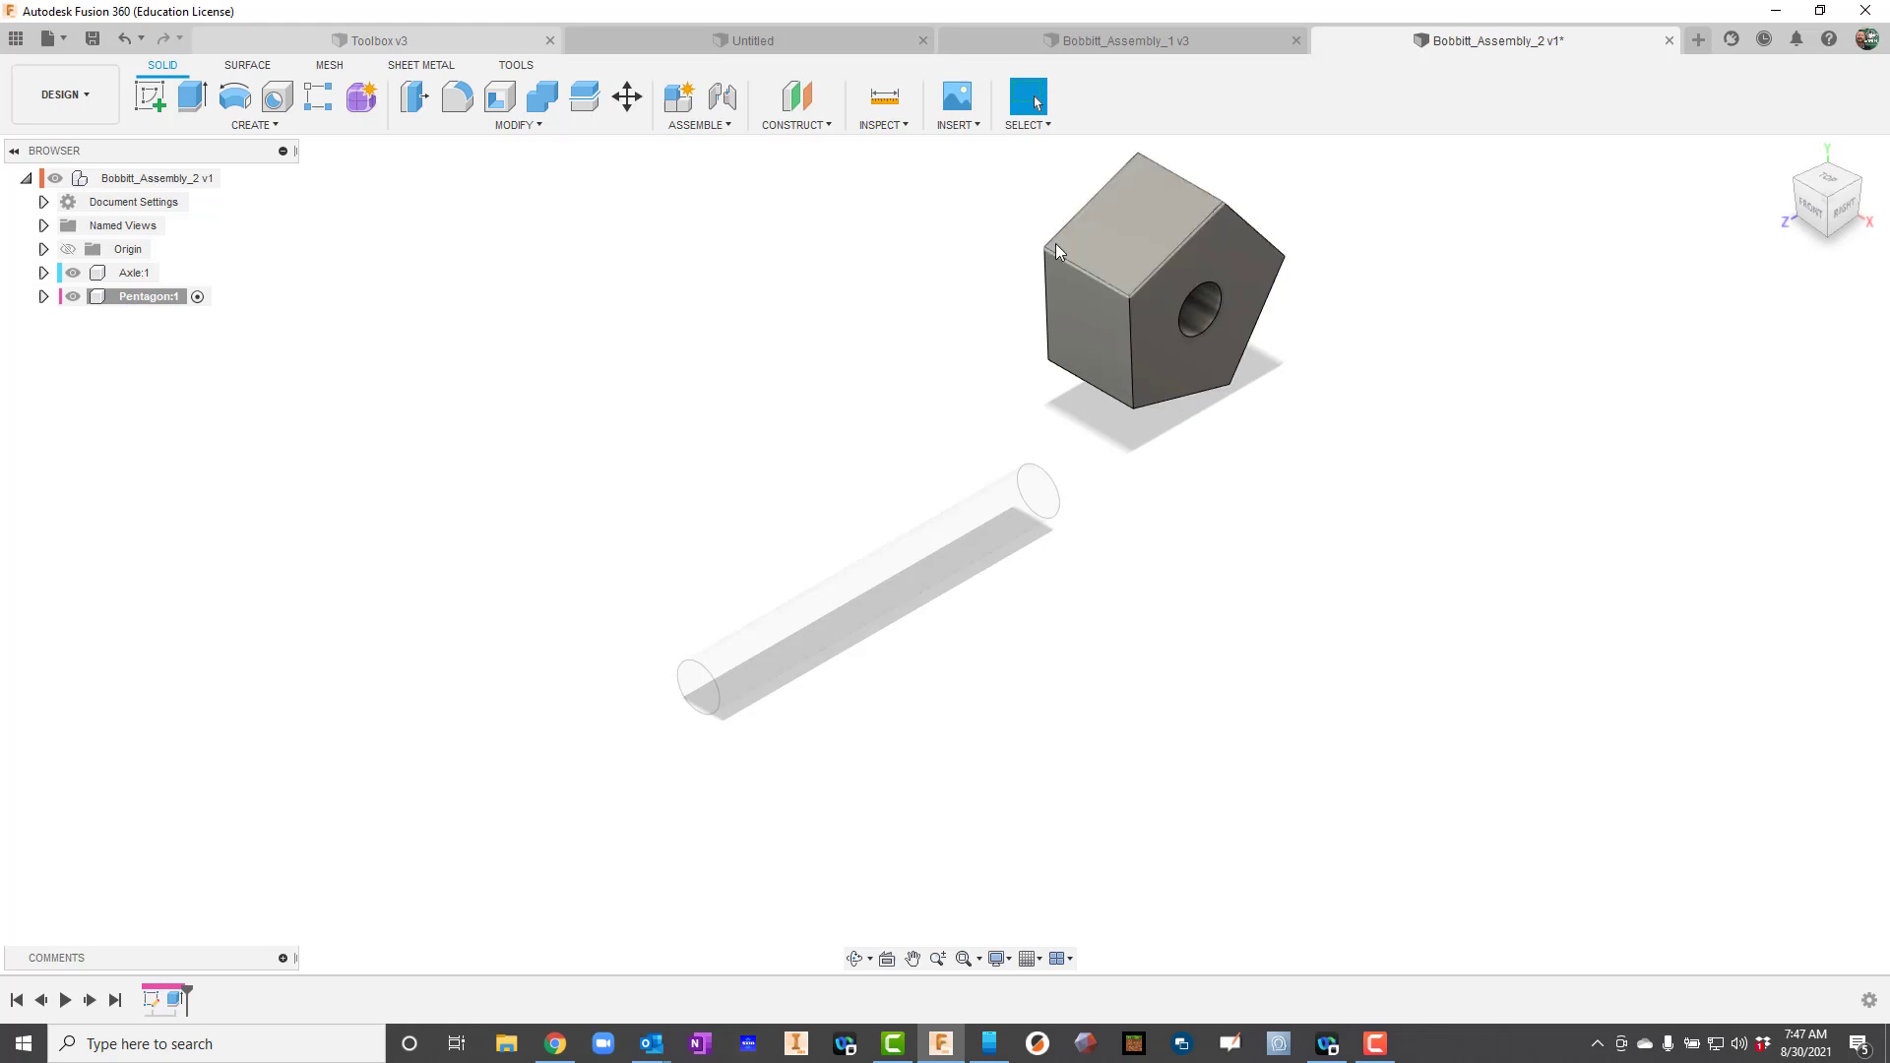
click(168, 180)
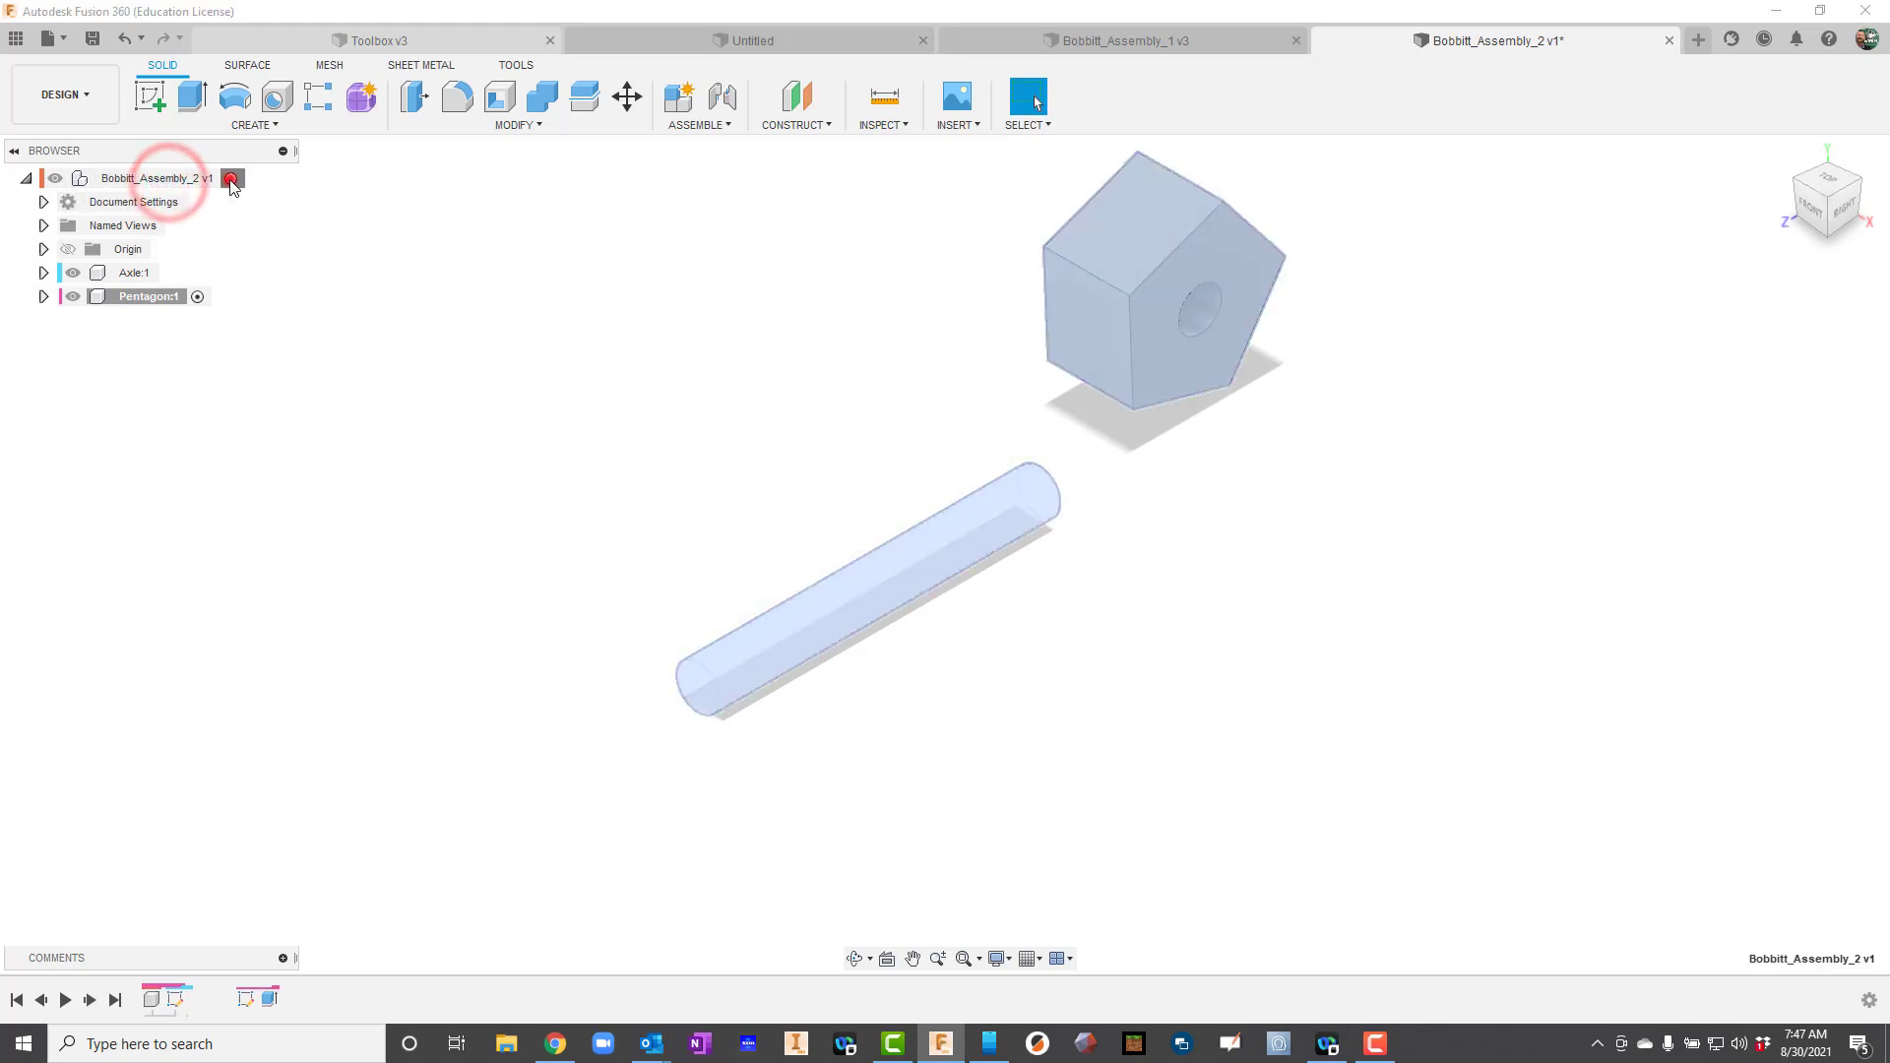
- Activate the top-level assembly and add a new component named Triangle
click(230, 178)
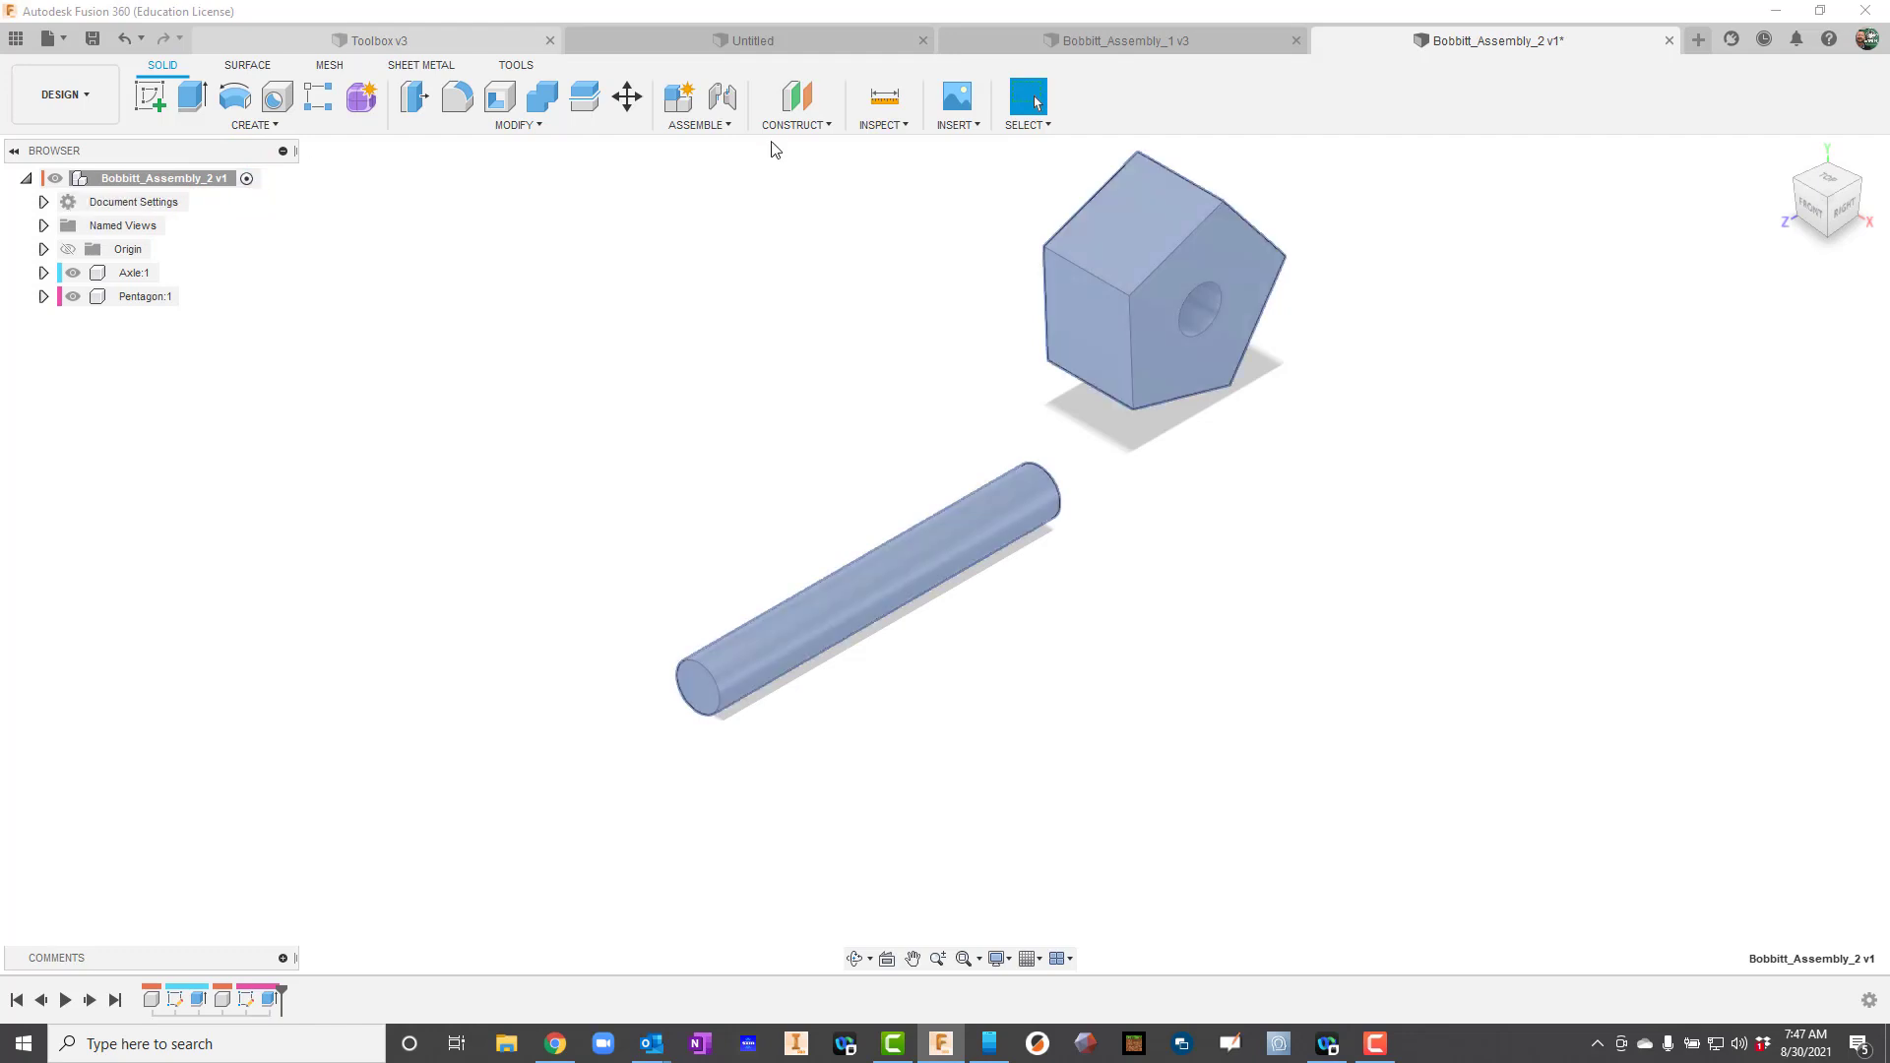
click(729, 124)
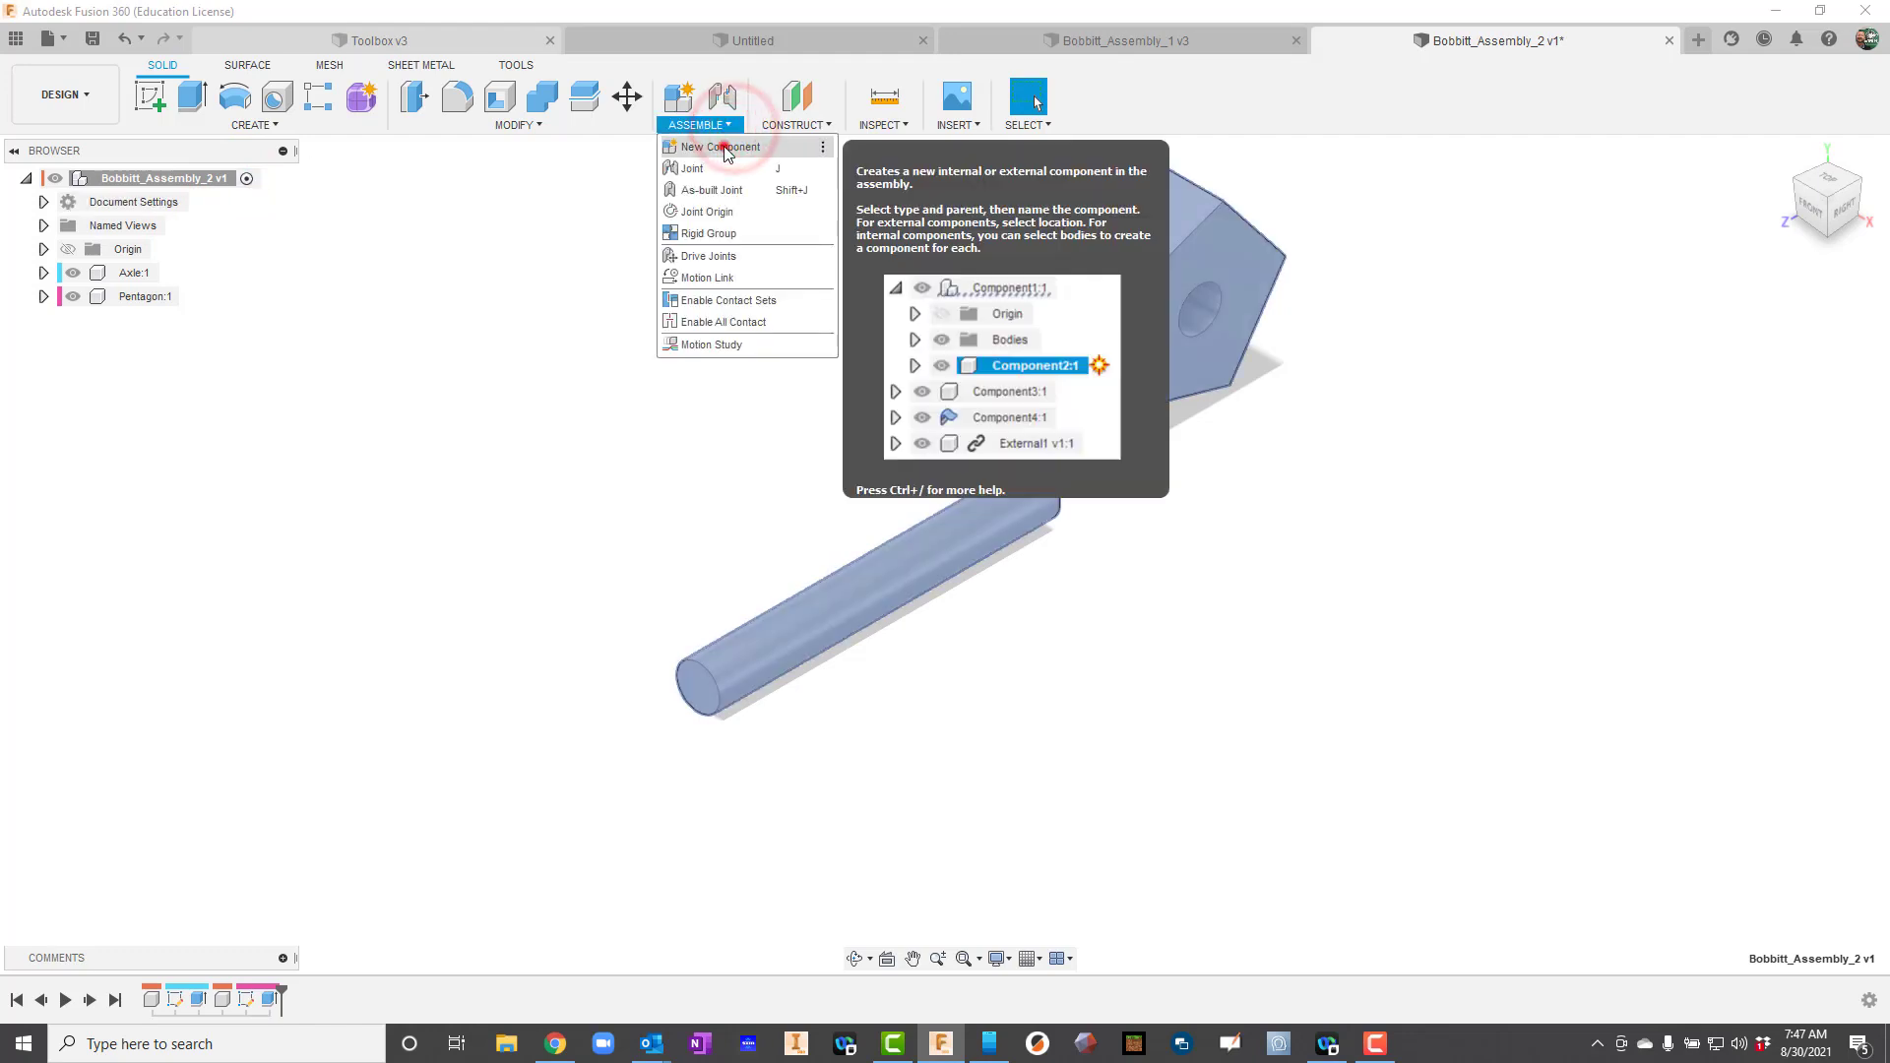
click(726, 146)
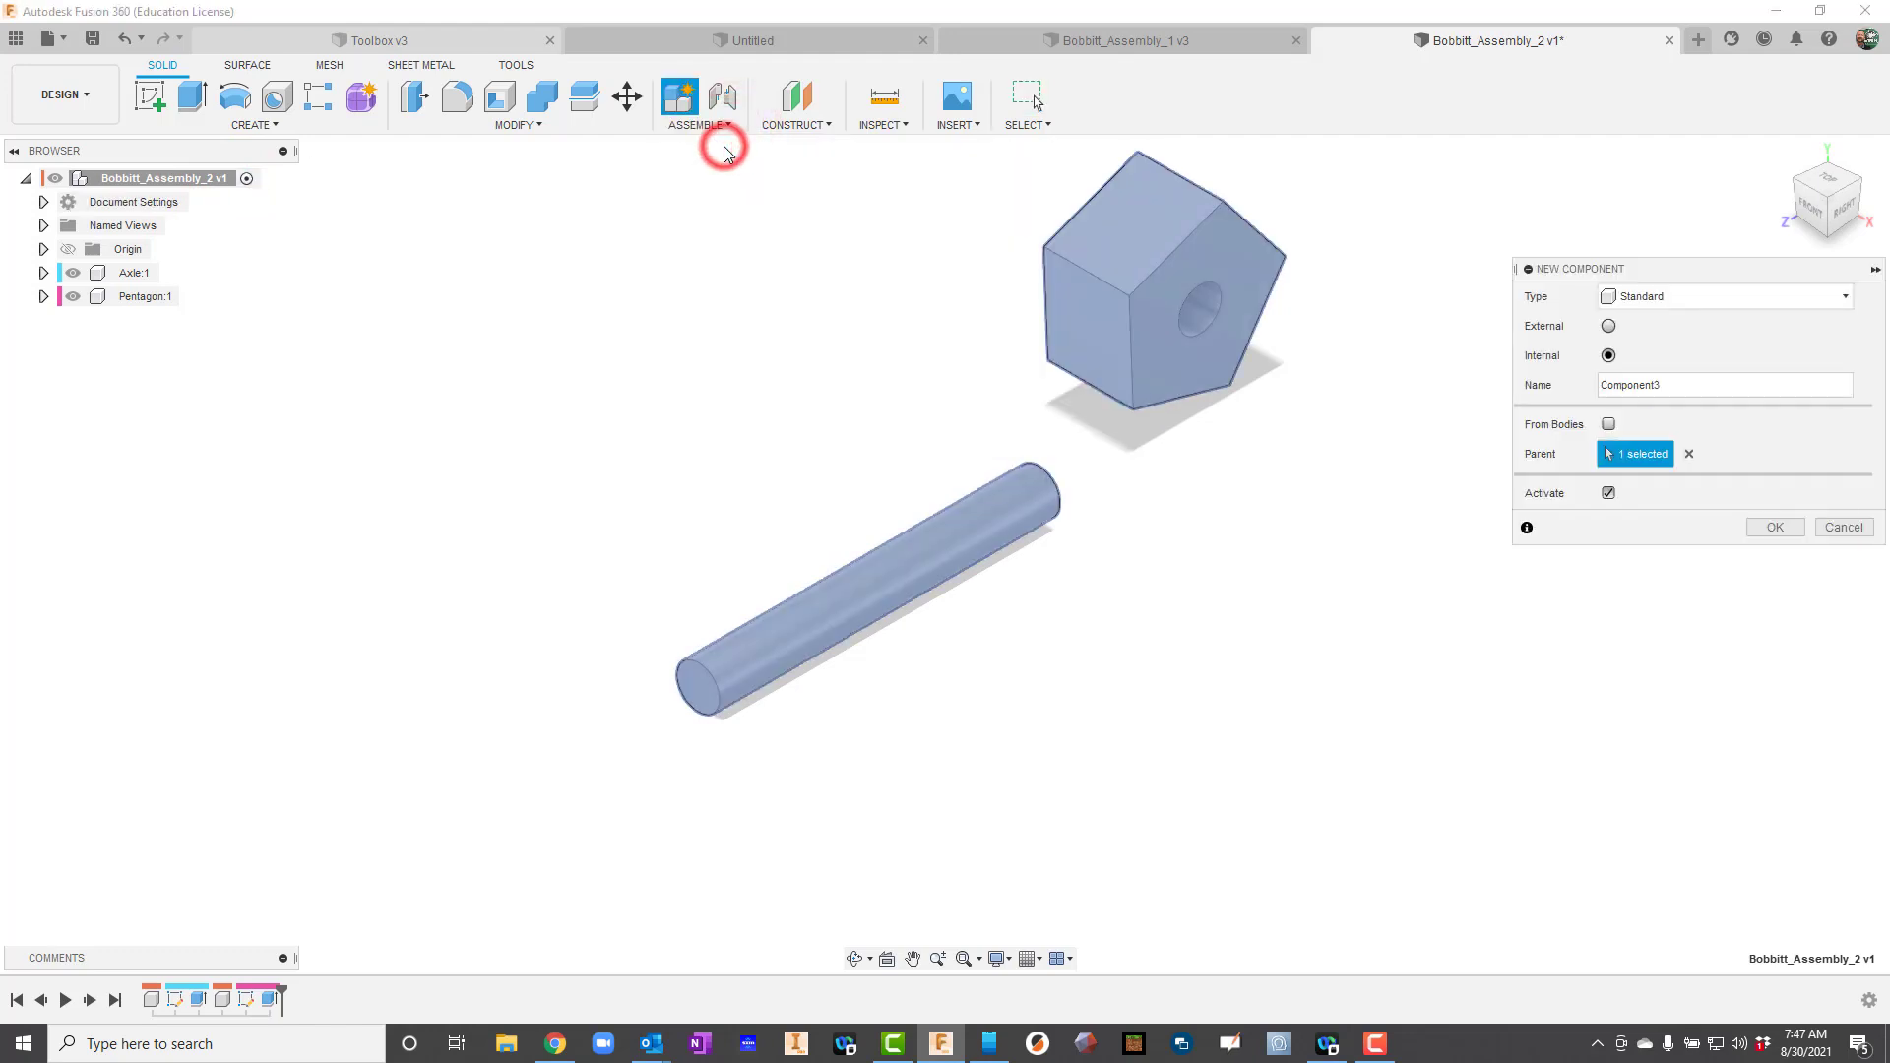
double_click(1674, 385)
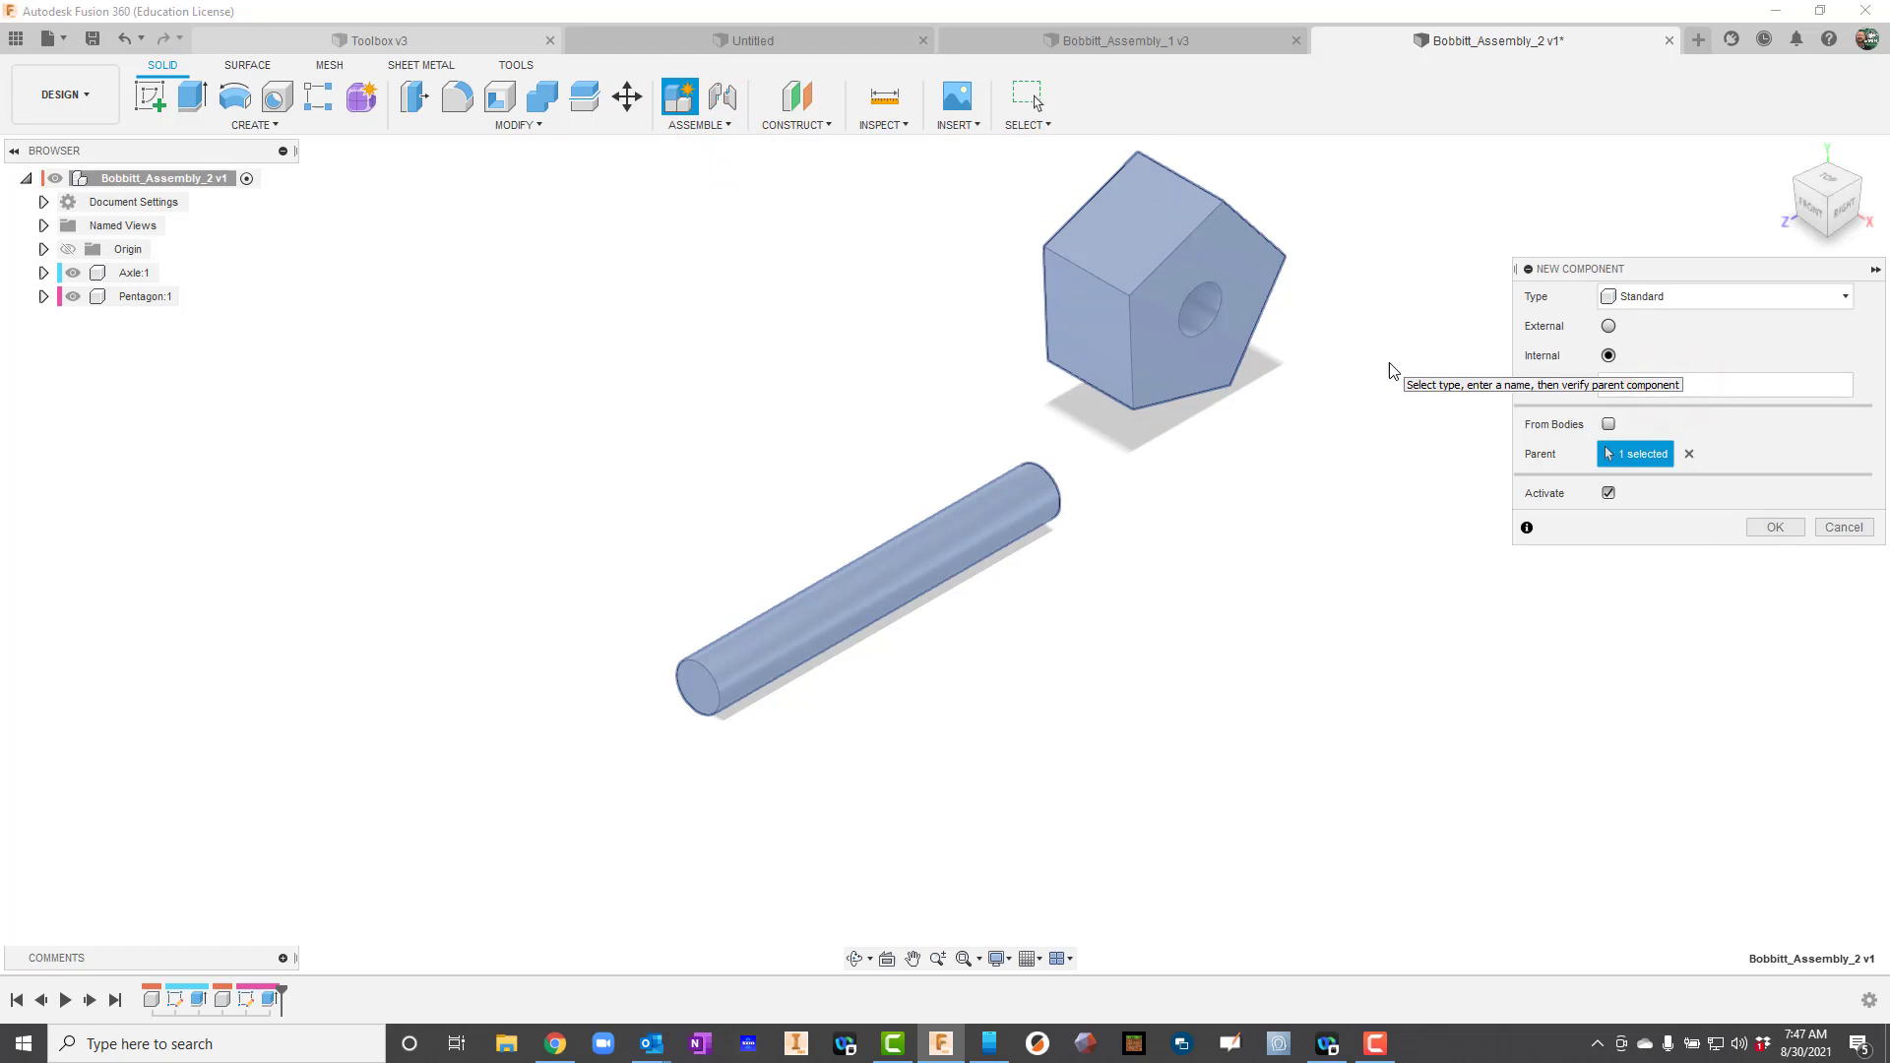
text(Trianlg)
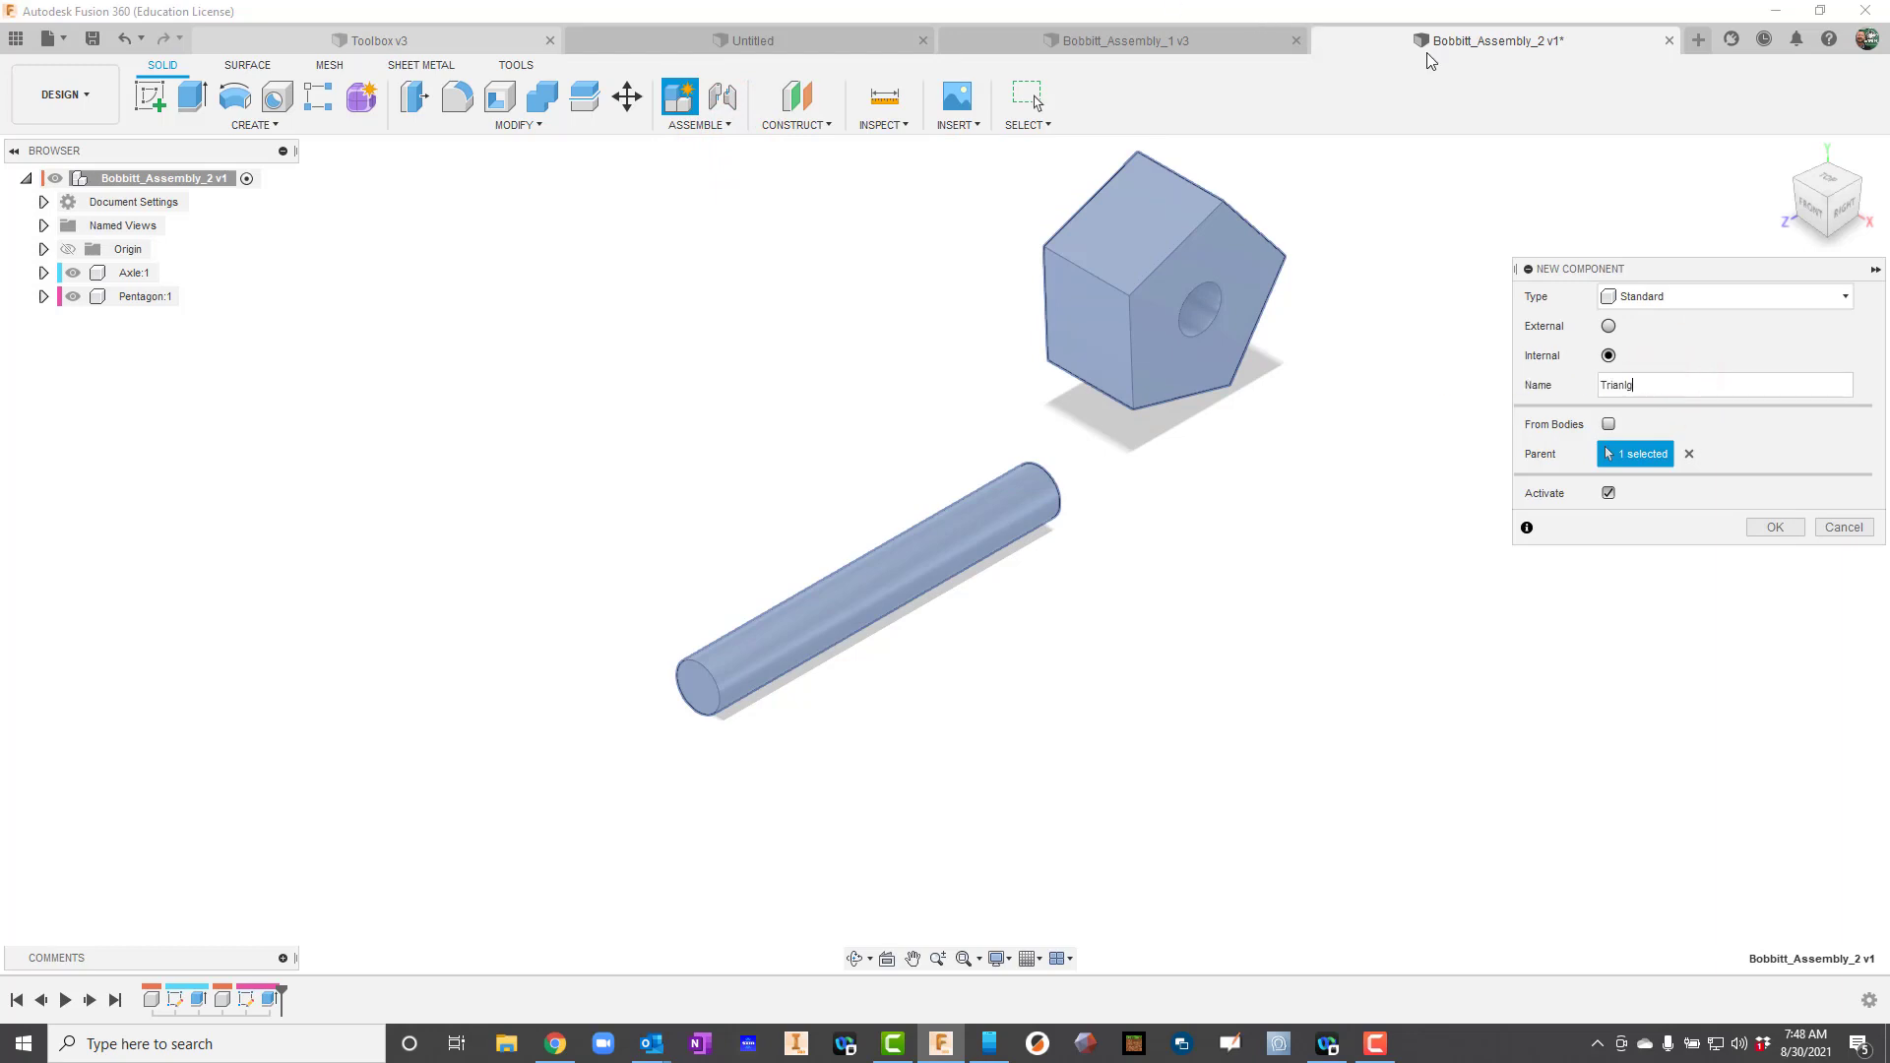
key(BackSpace)
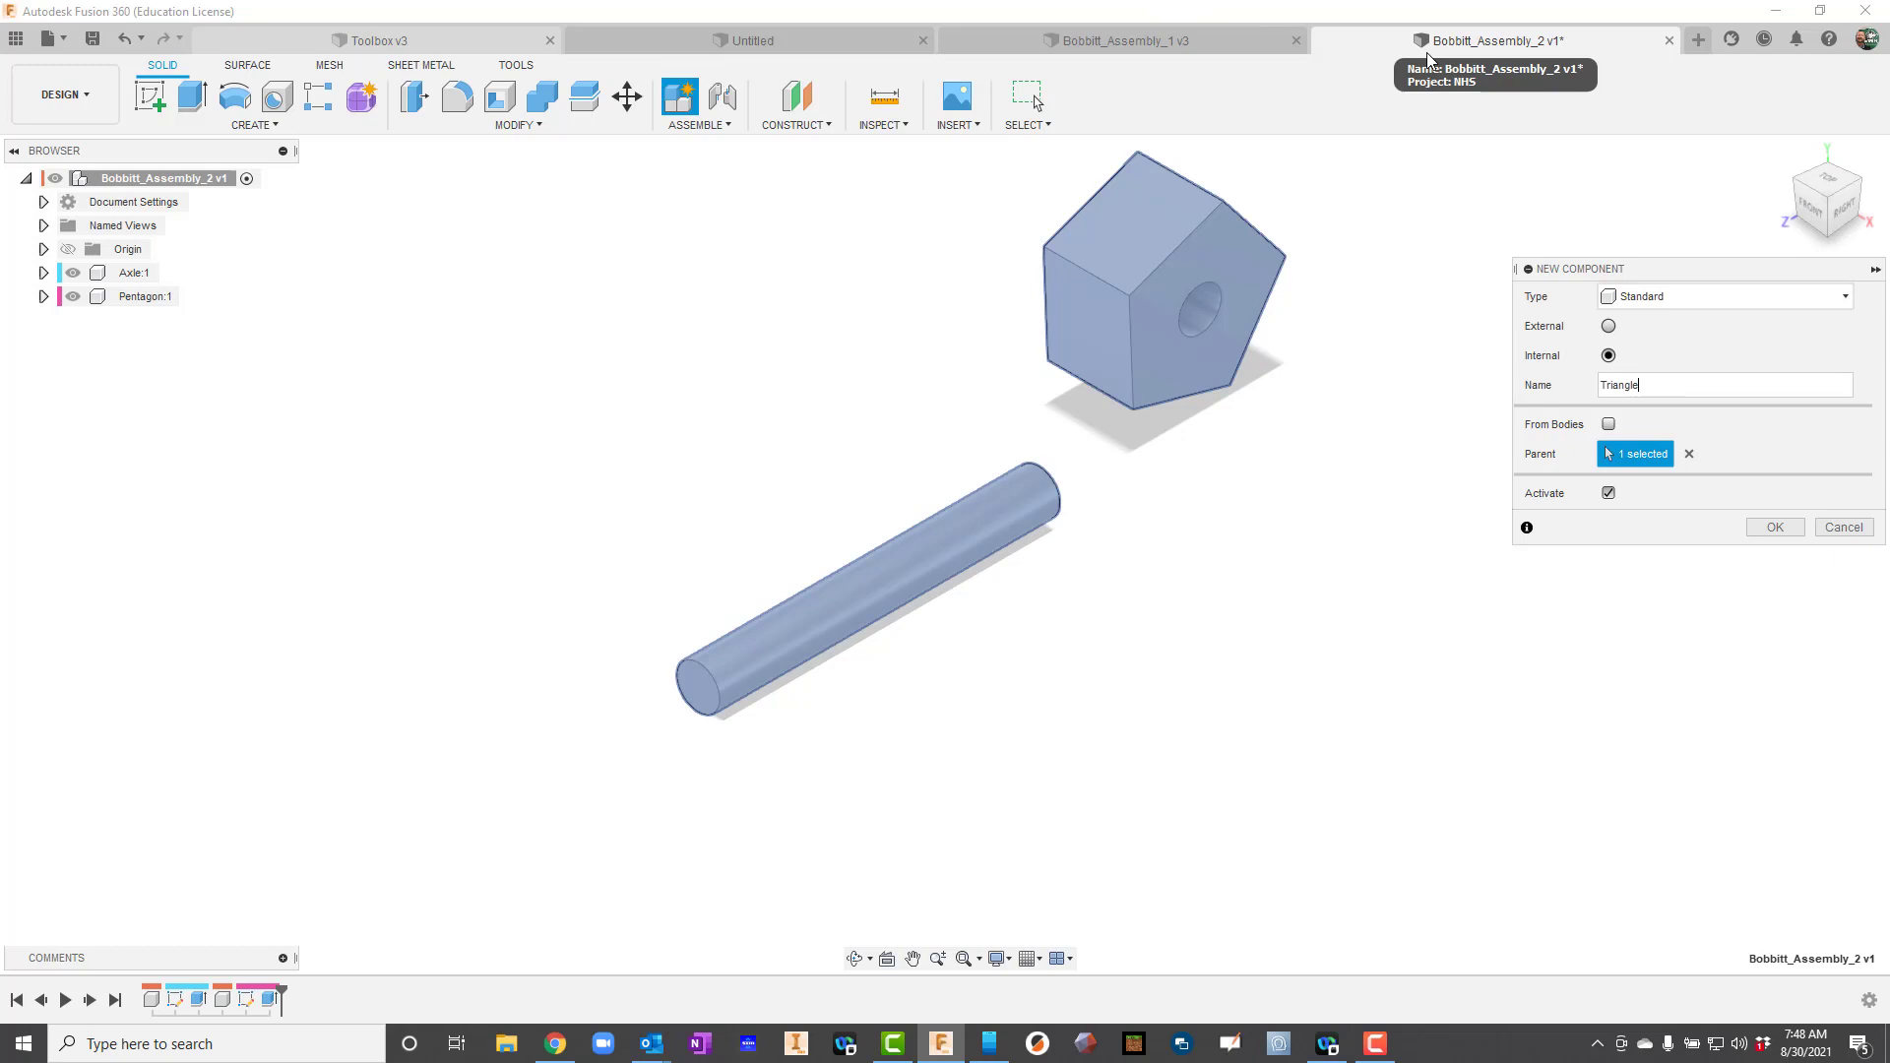
click(1775, 526)
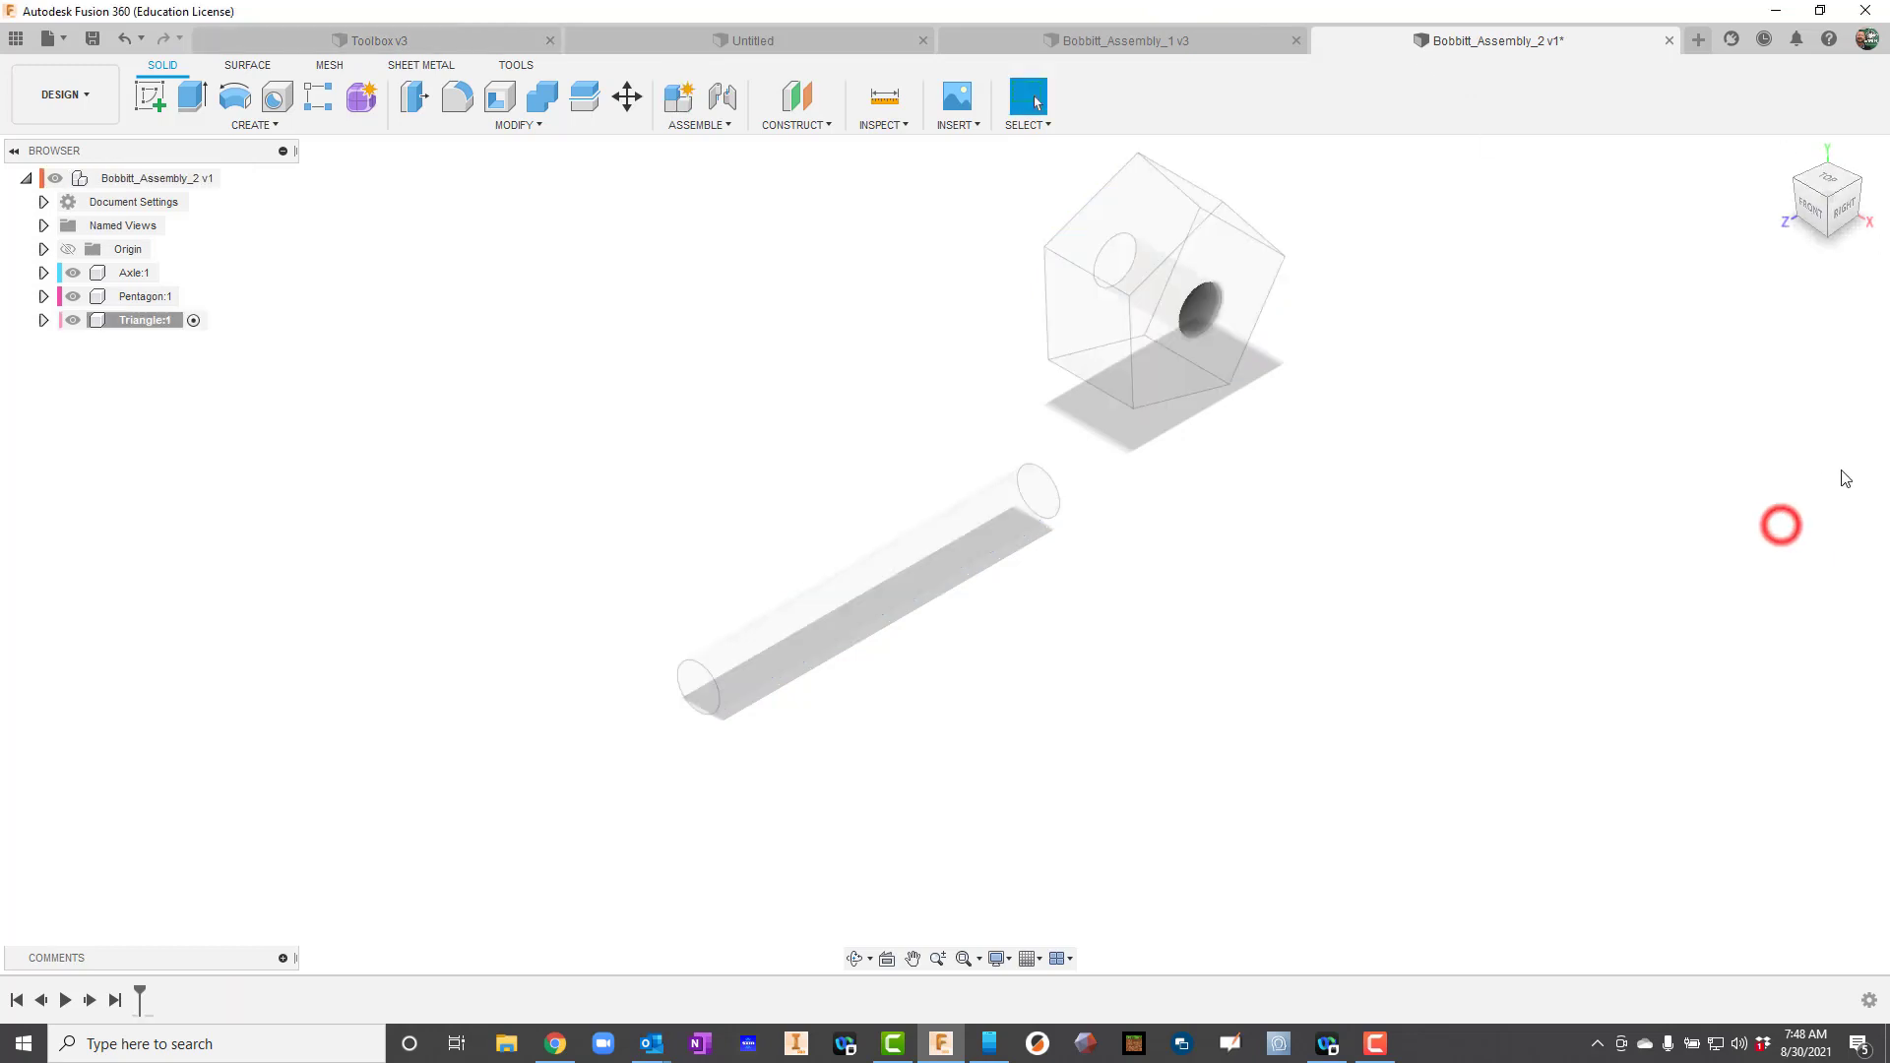
- Sketch a 0.50 in diameter circle on the front XY plane
click(156, 93)
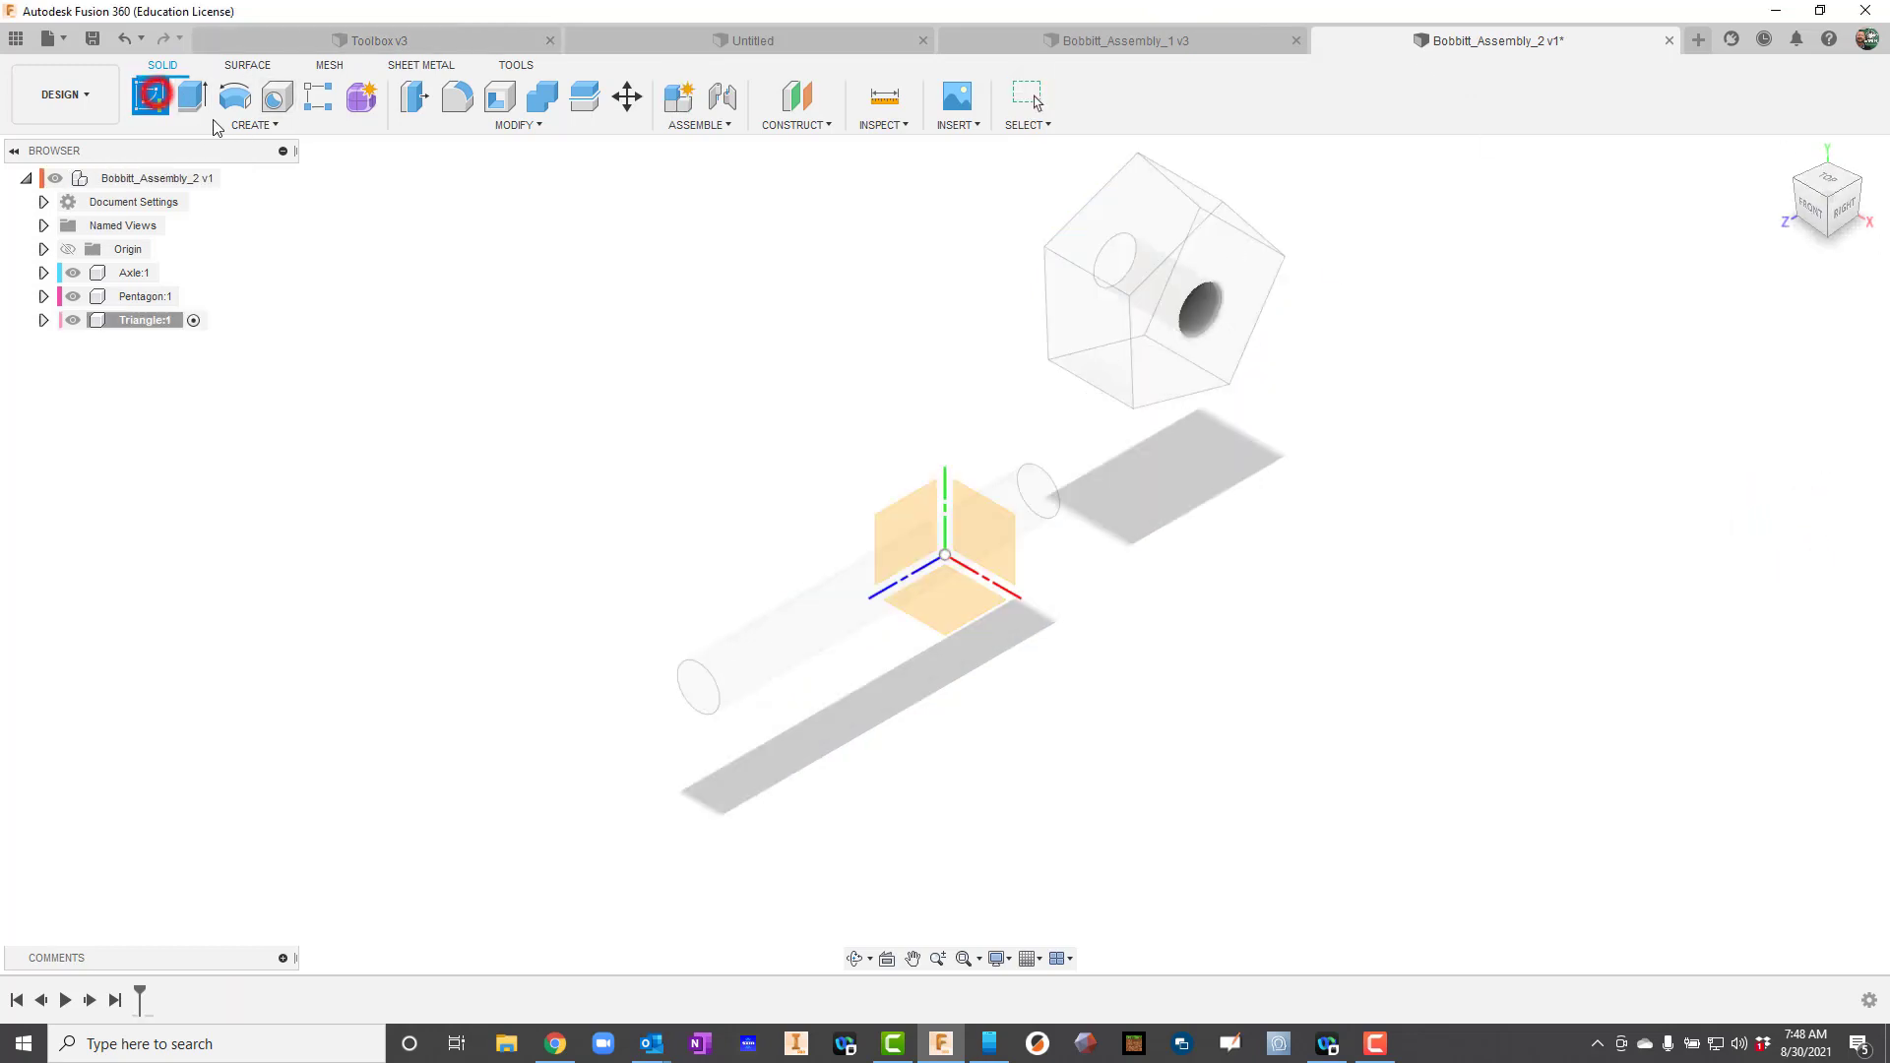
click(974, 511)
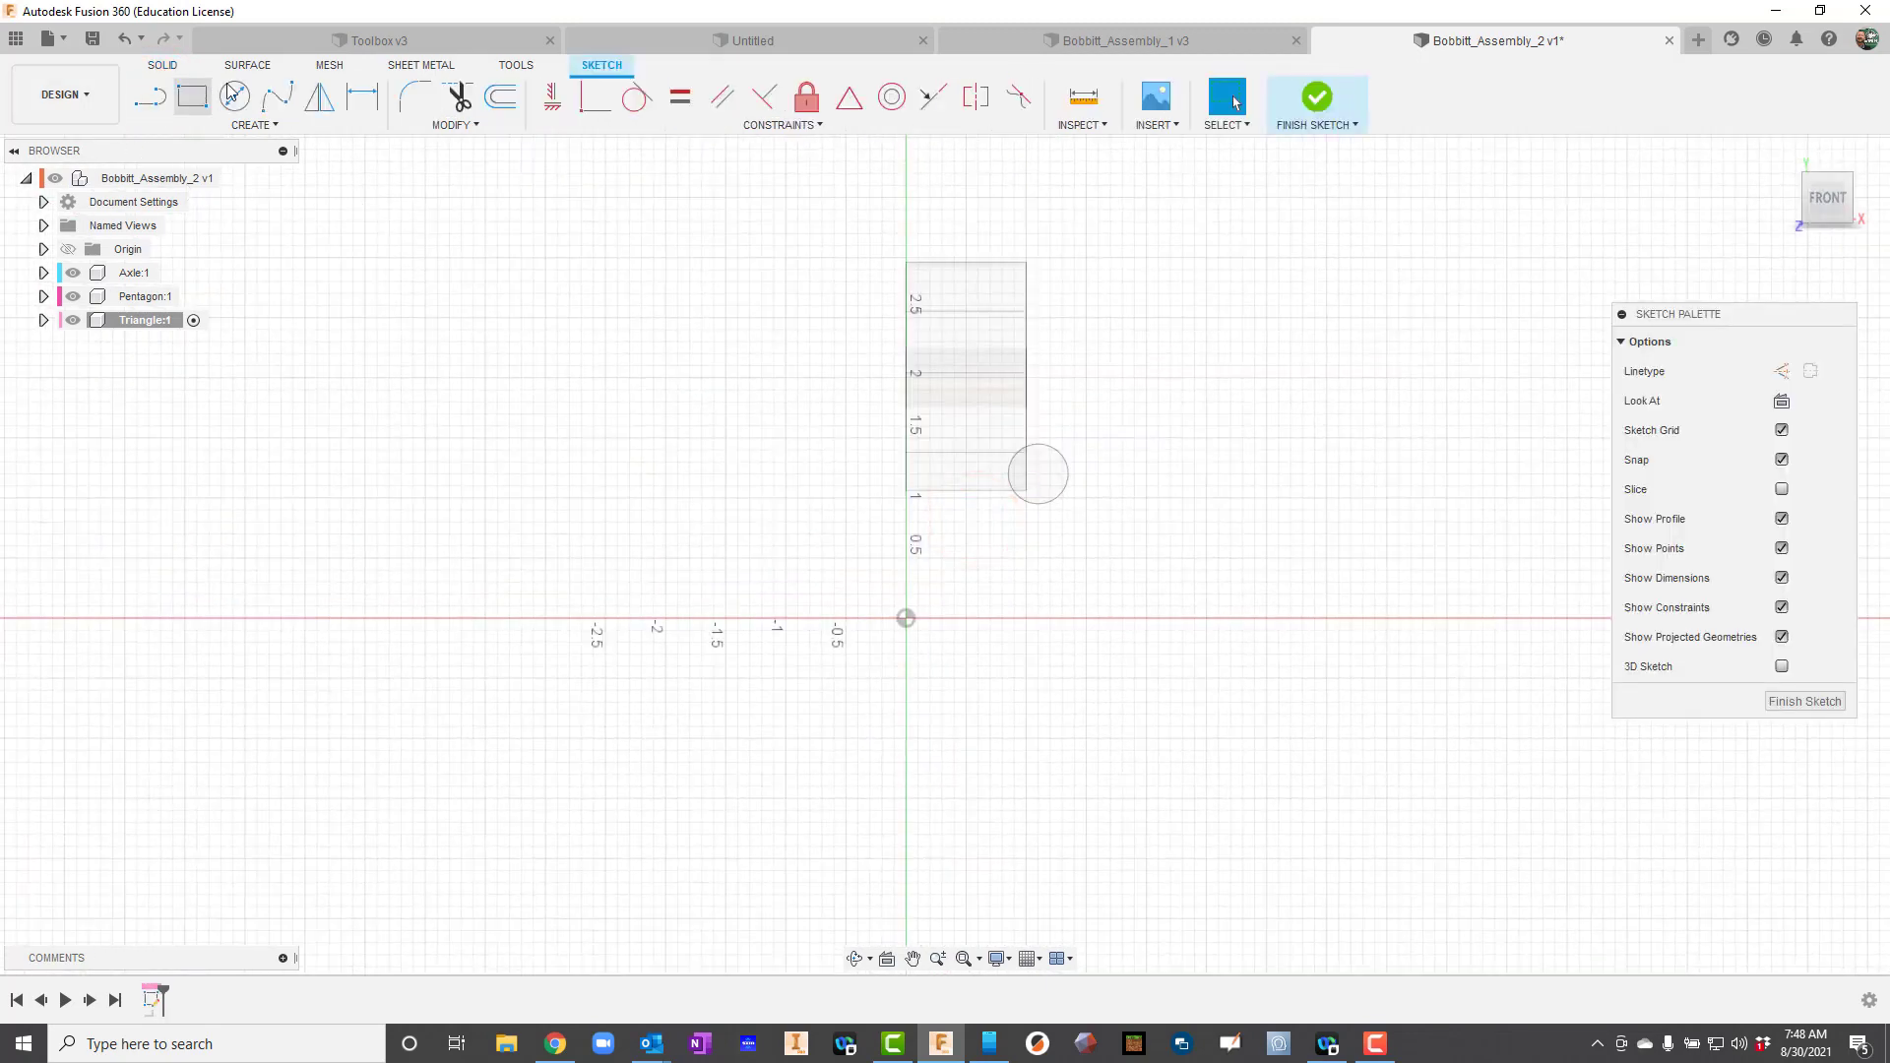
click(235, 95)
click(1206, 379)
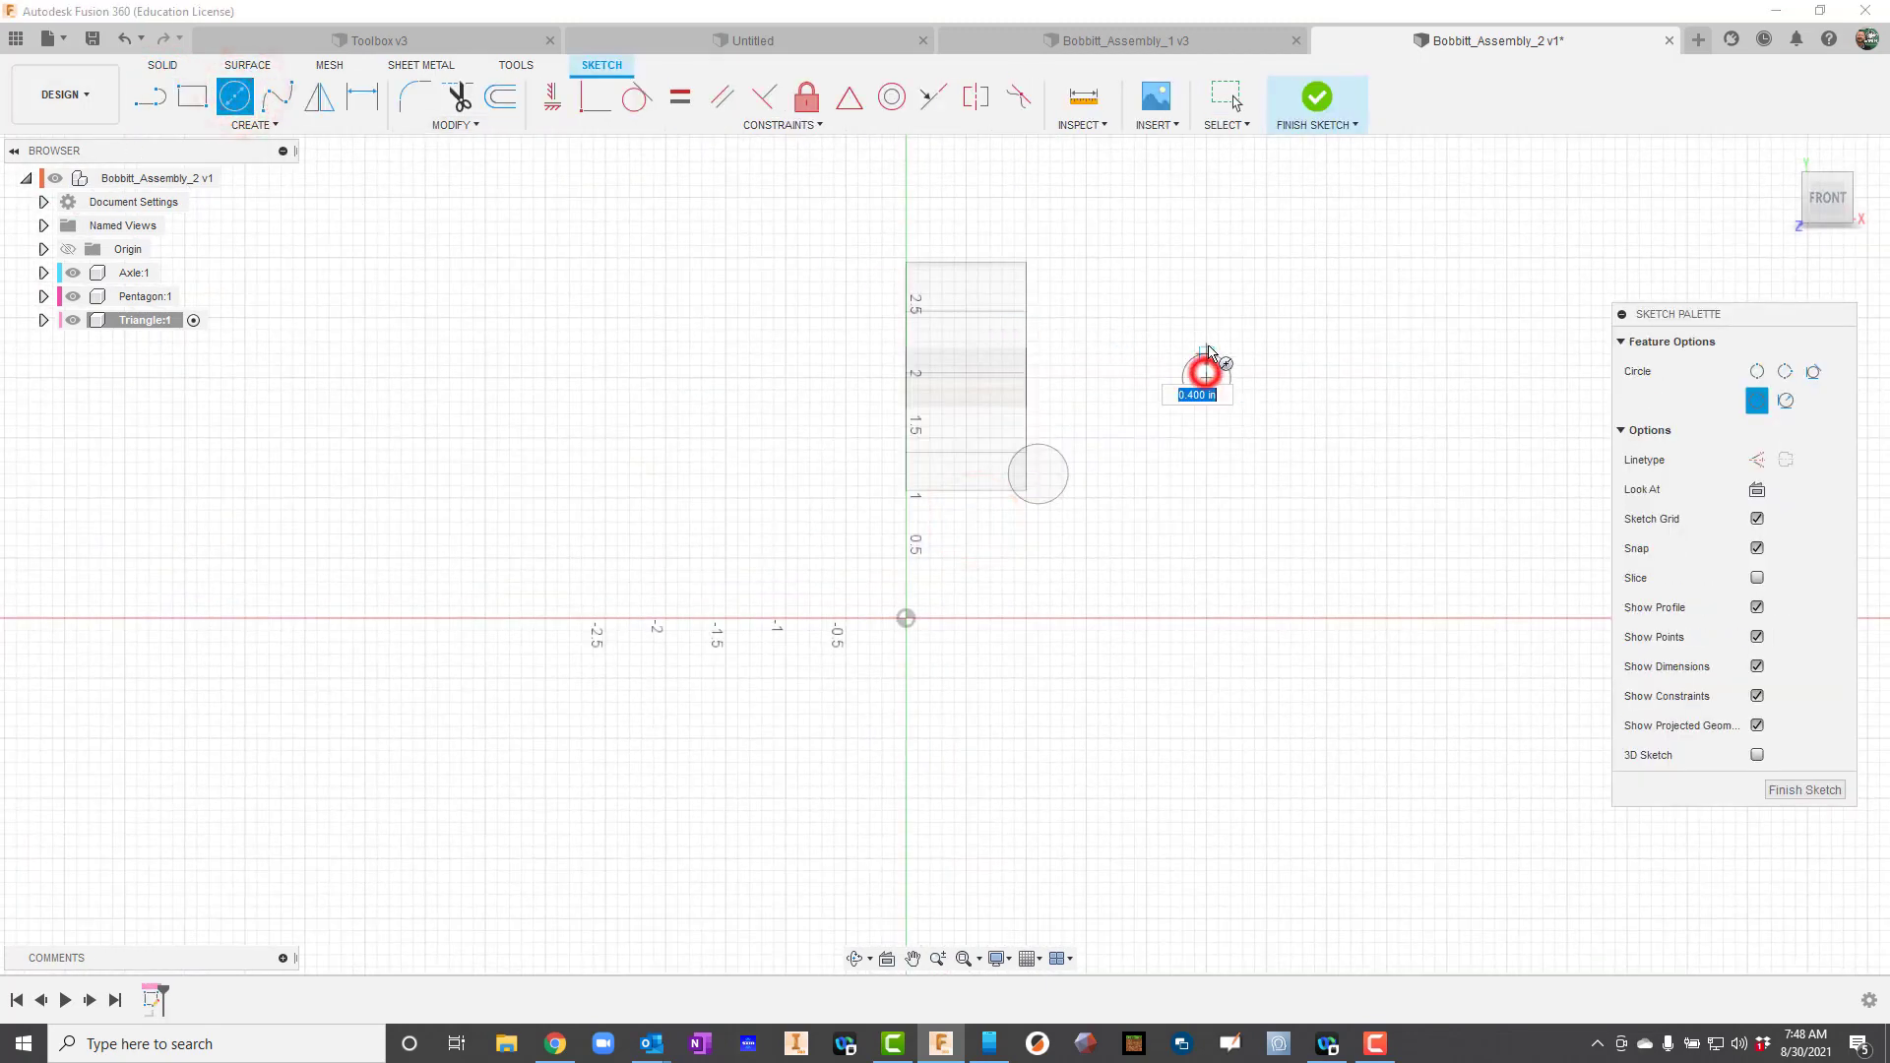
click(1194, 353)
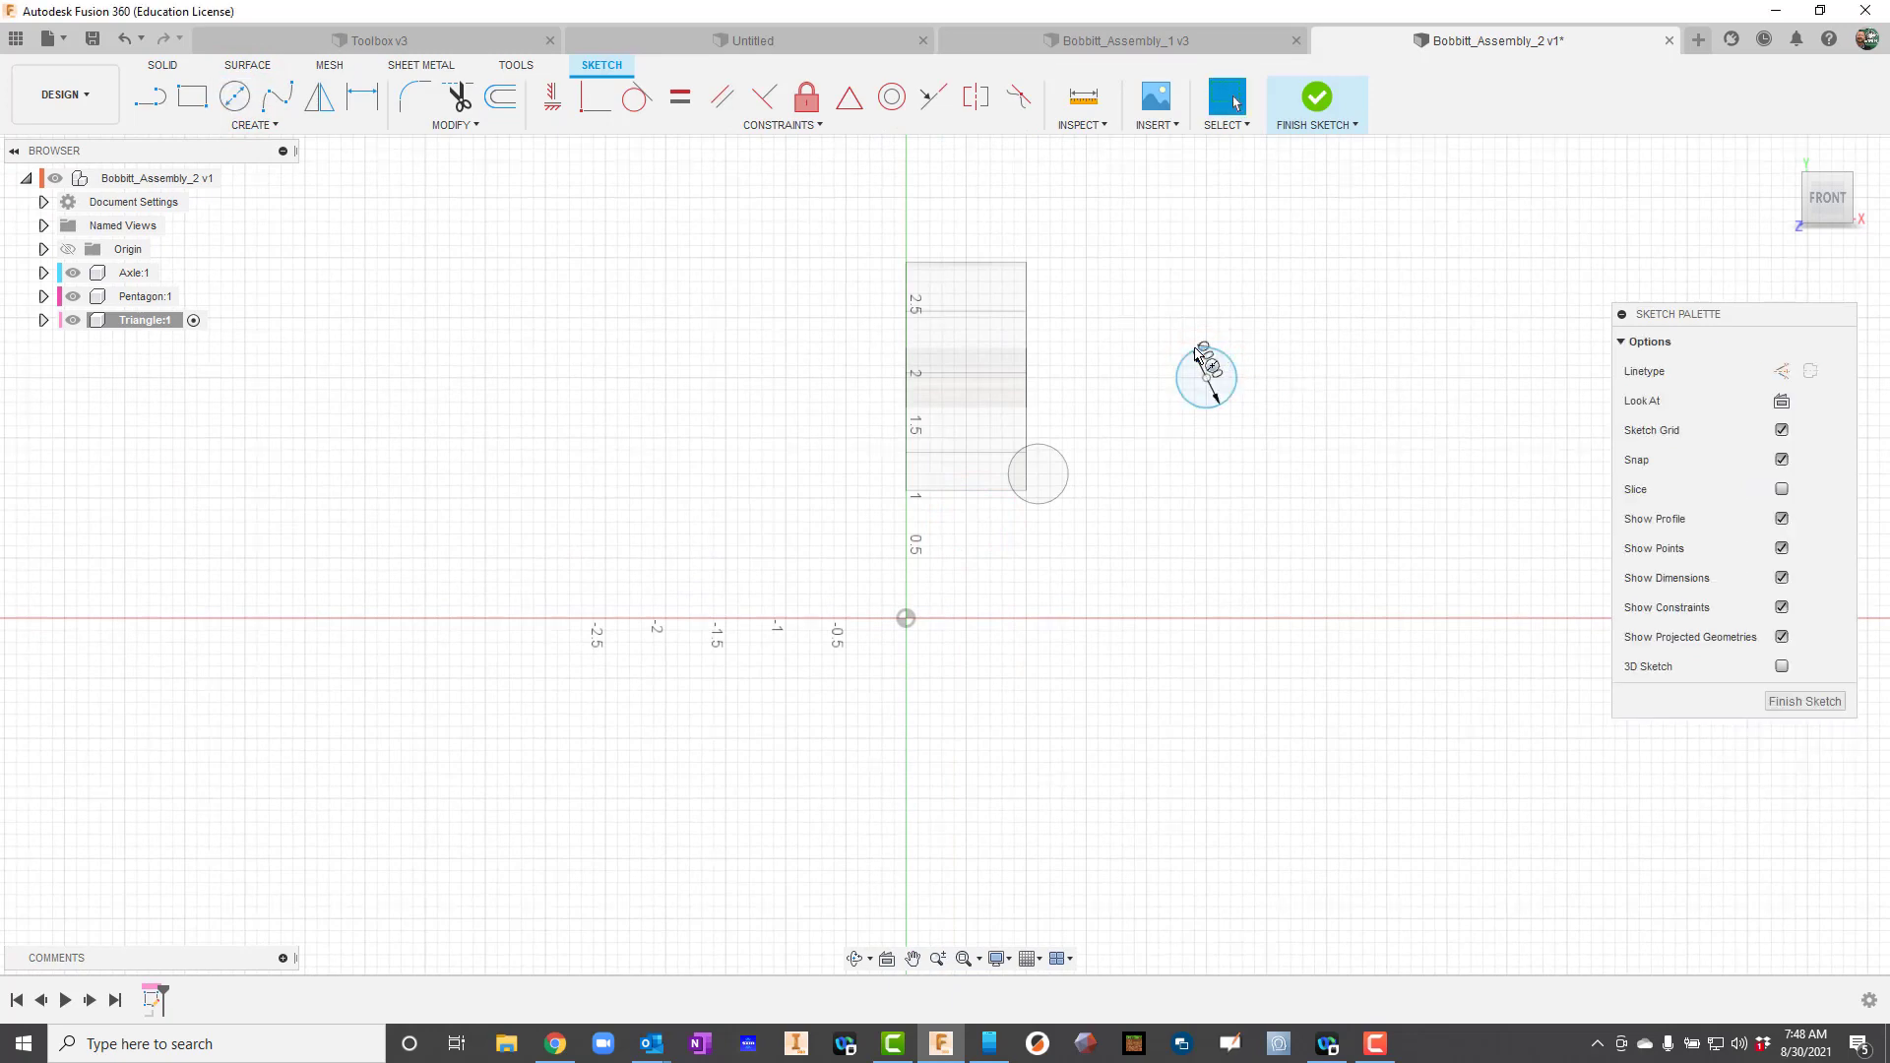
- Draw a three-sided inscribed polygon of 1 in radius around the circle
click(237, 123)
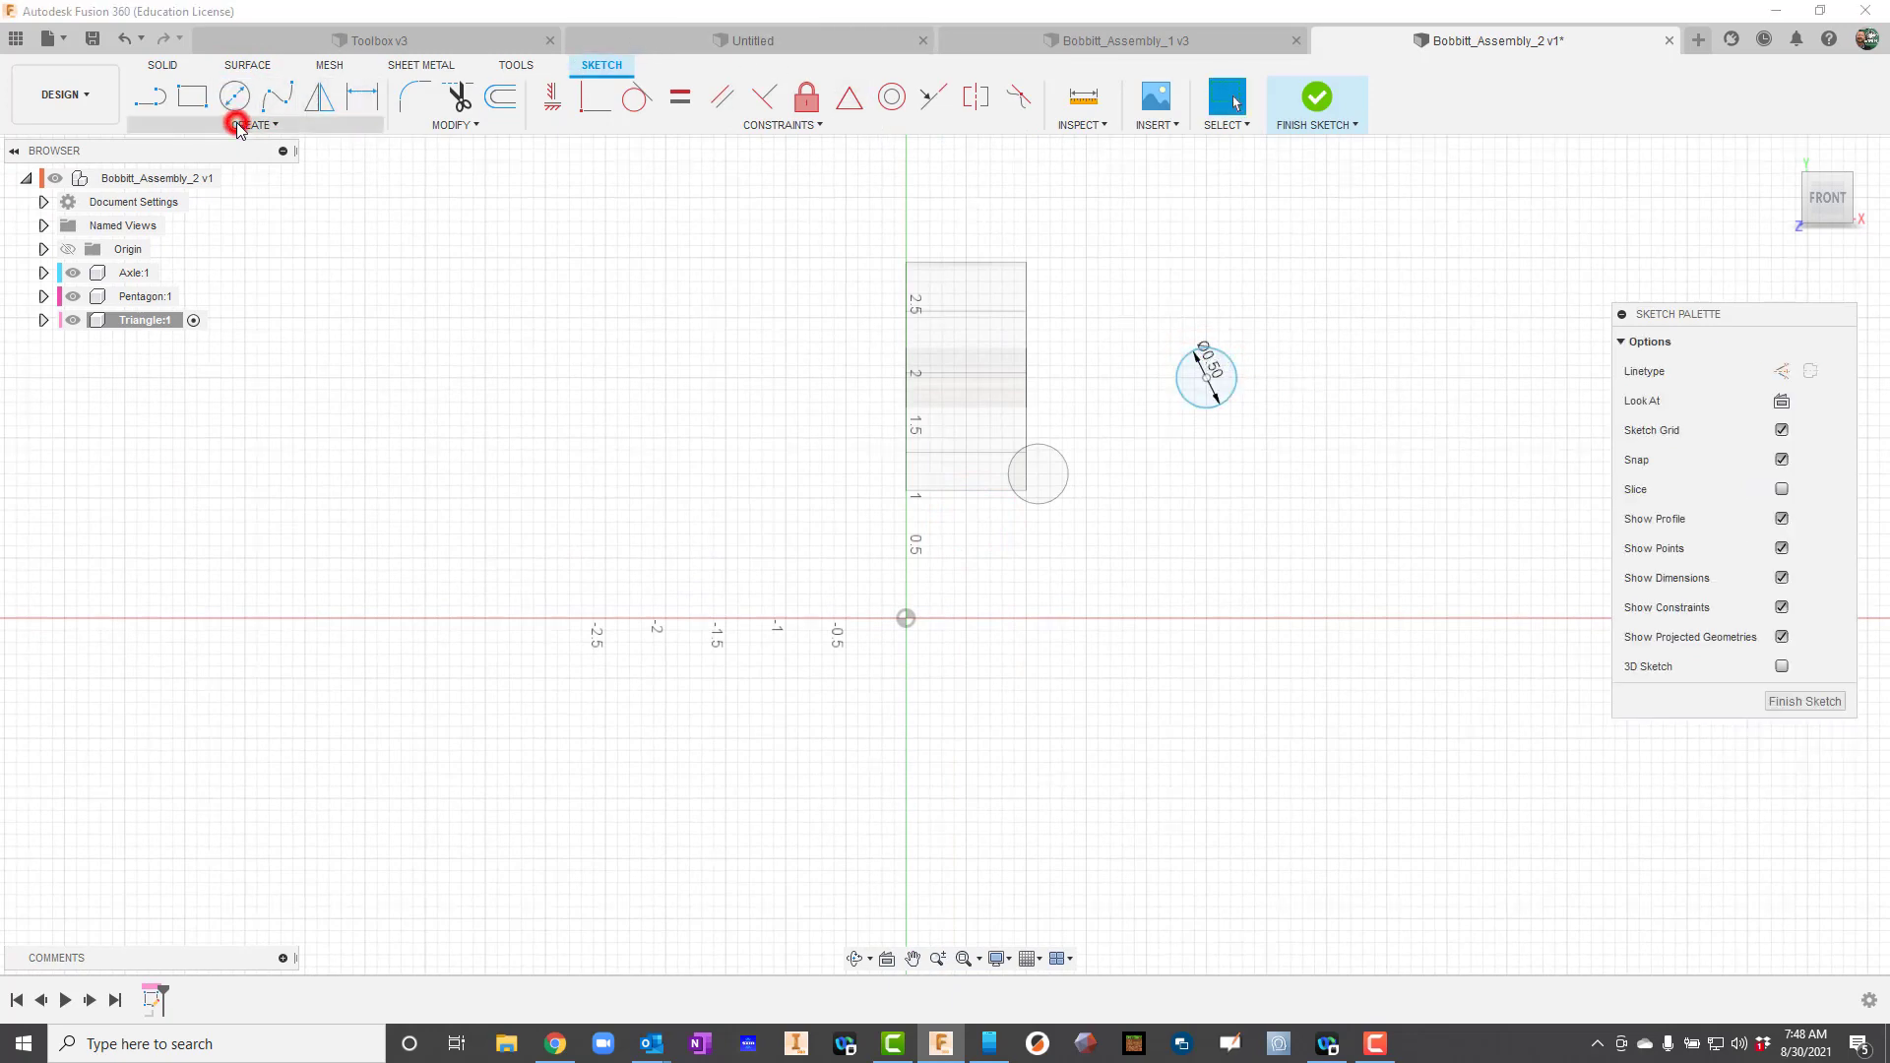
mouse_move(229, 243)
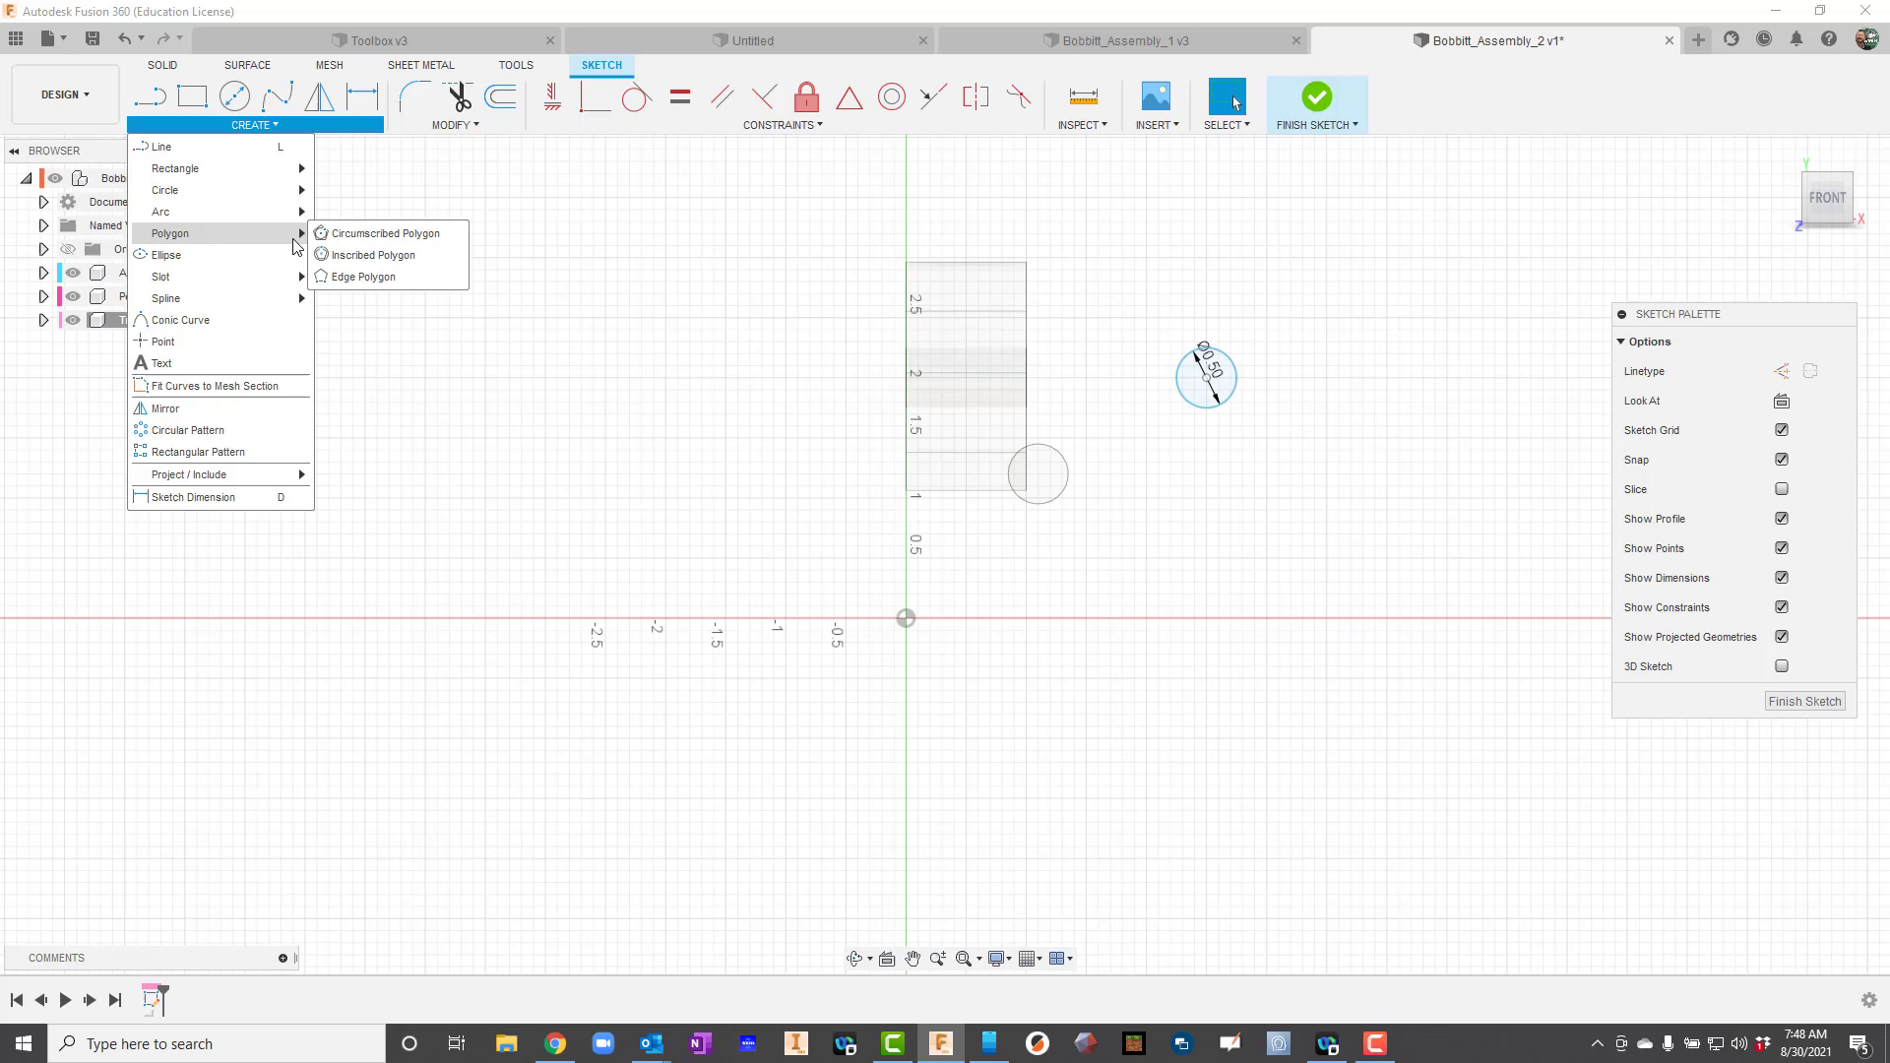
click(358, 260)
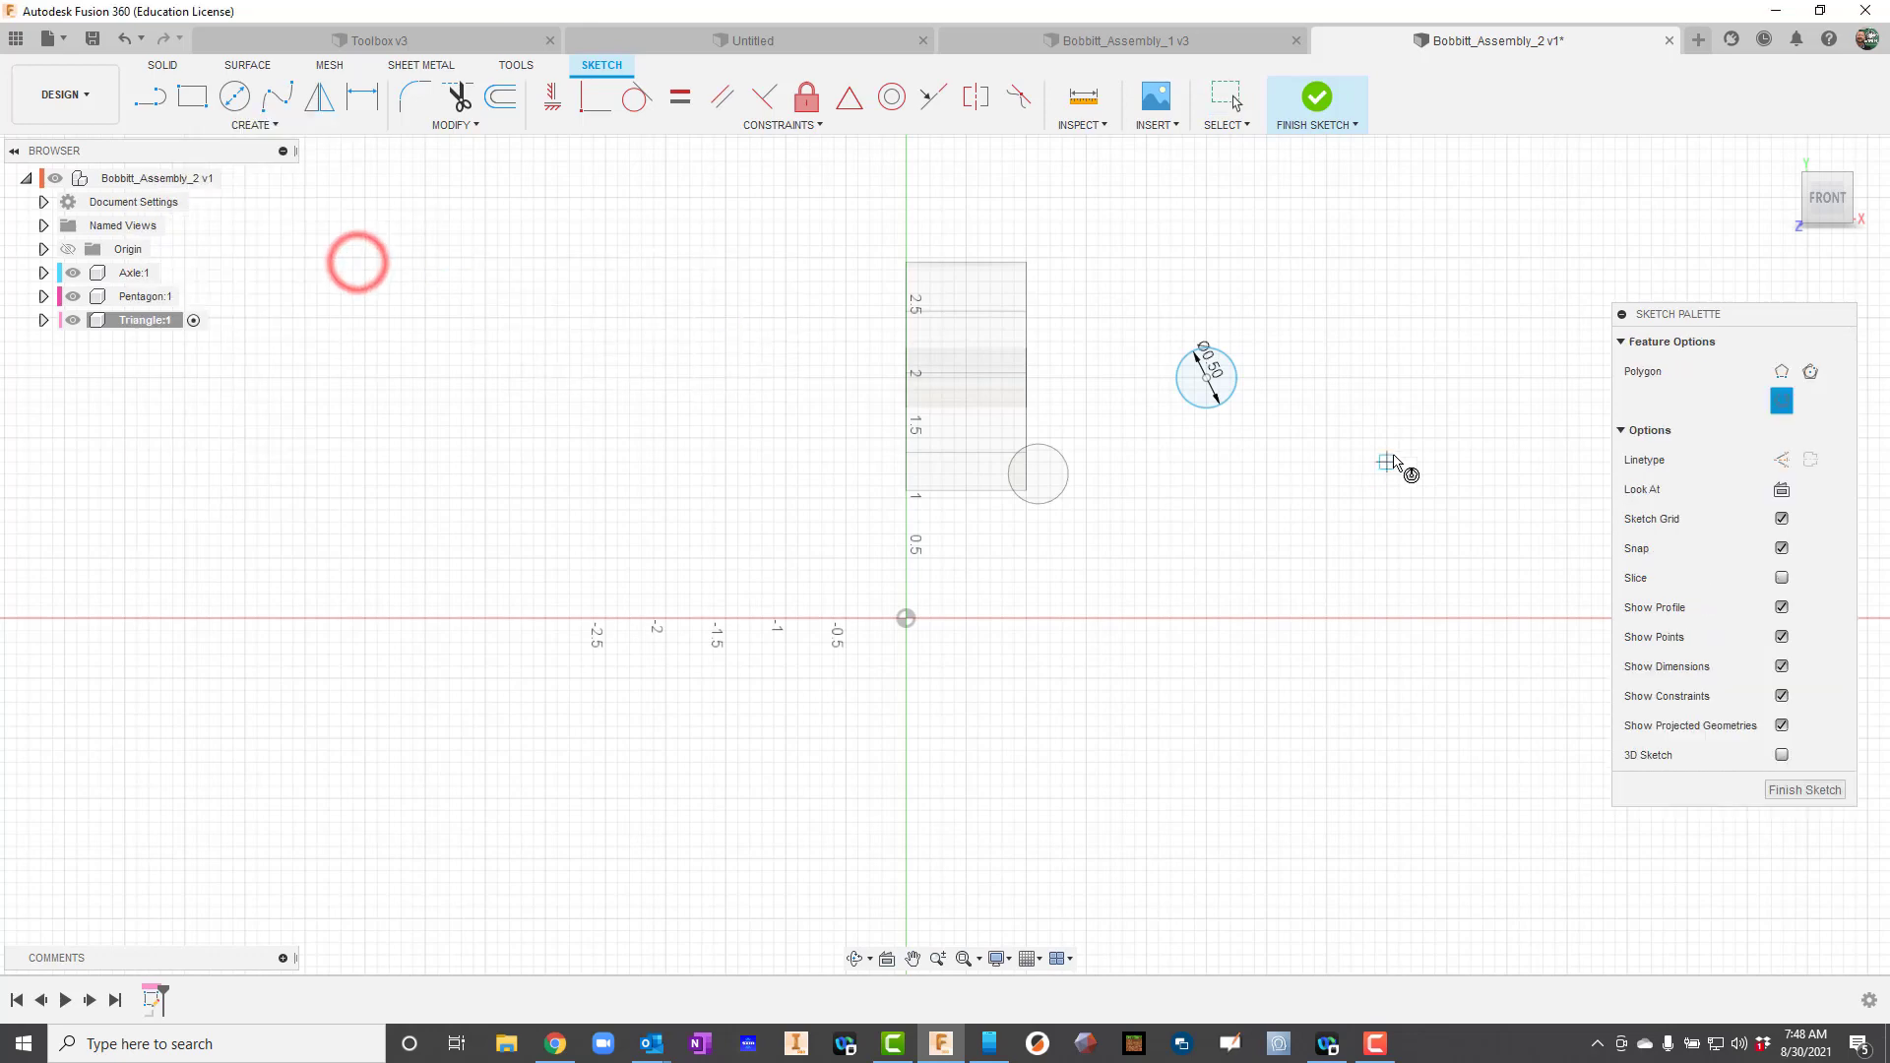
click(1207, 380)
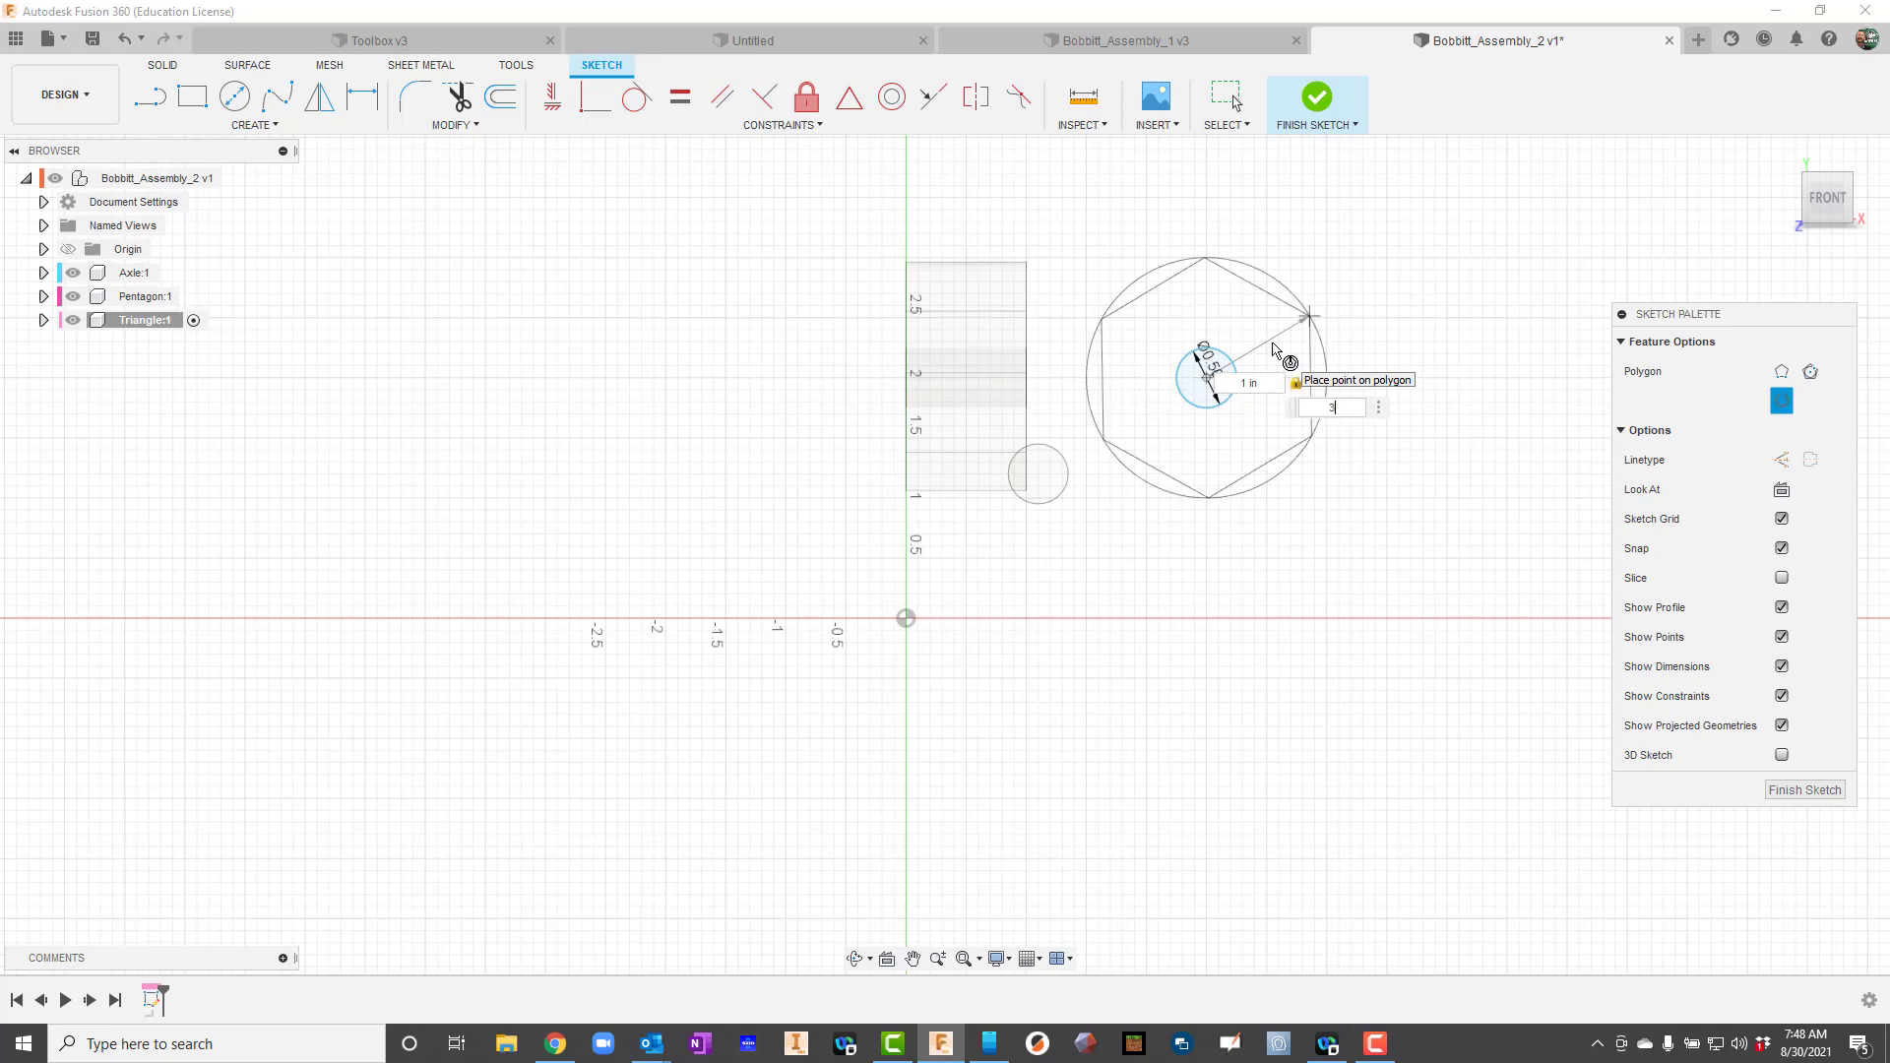
key(Return)
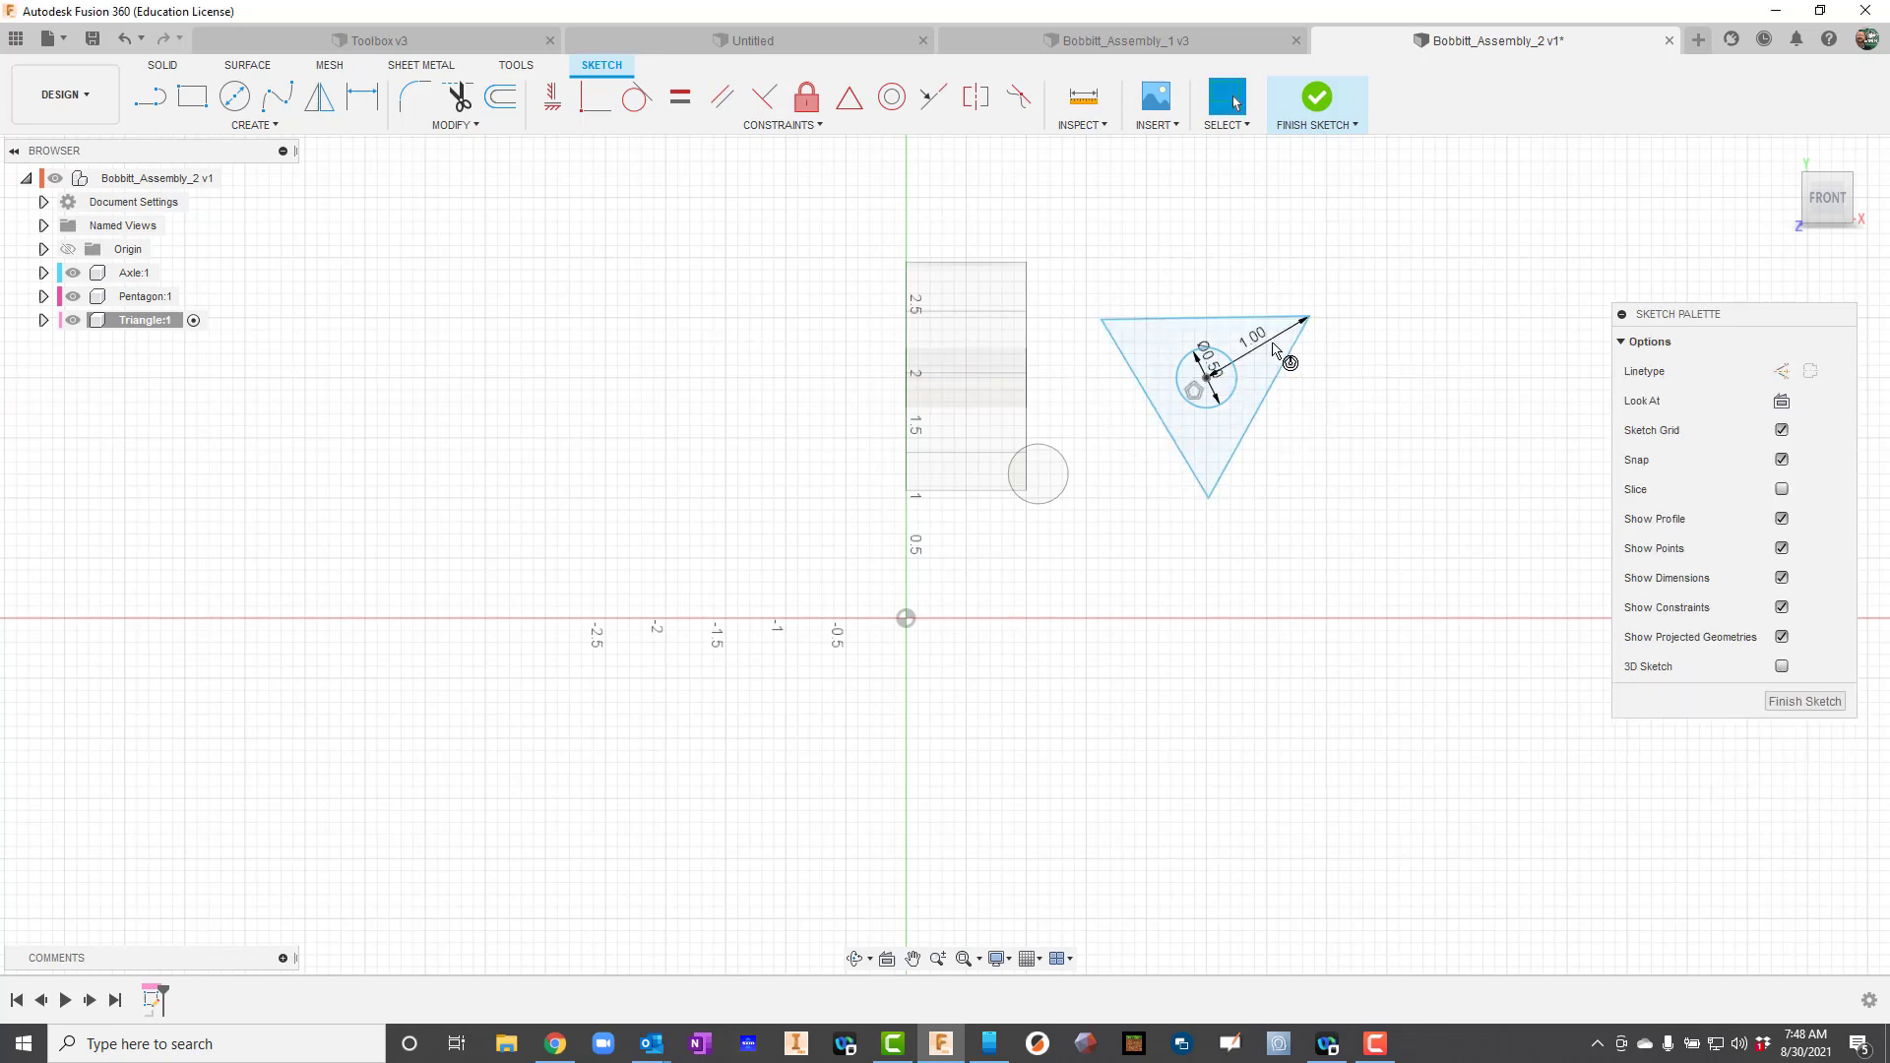
key(e)
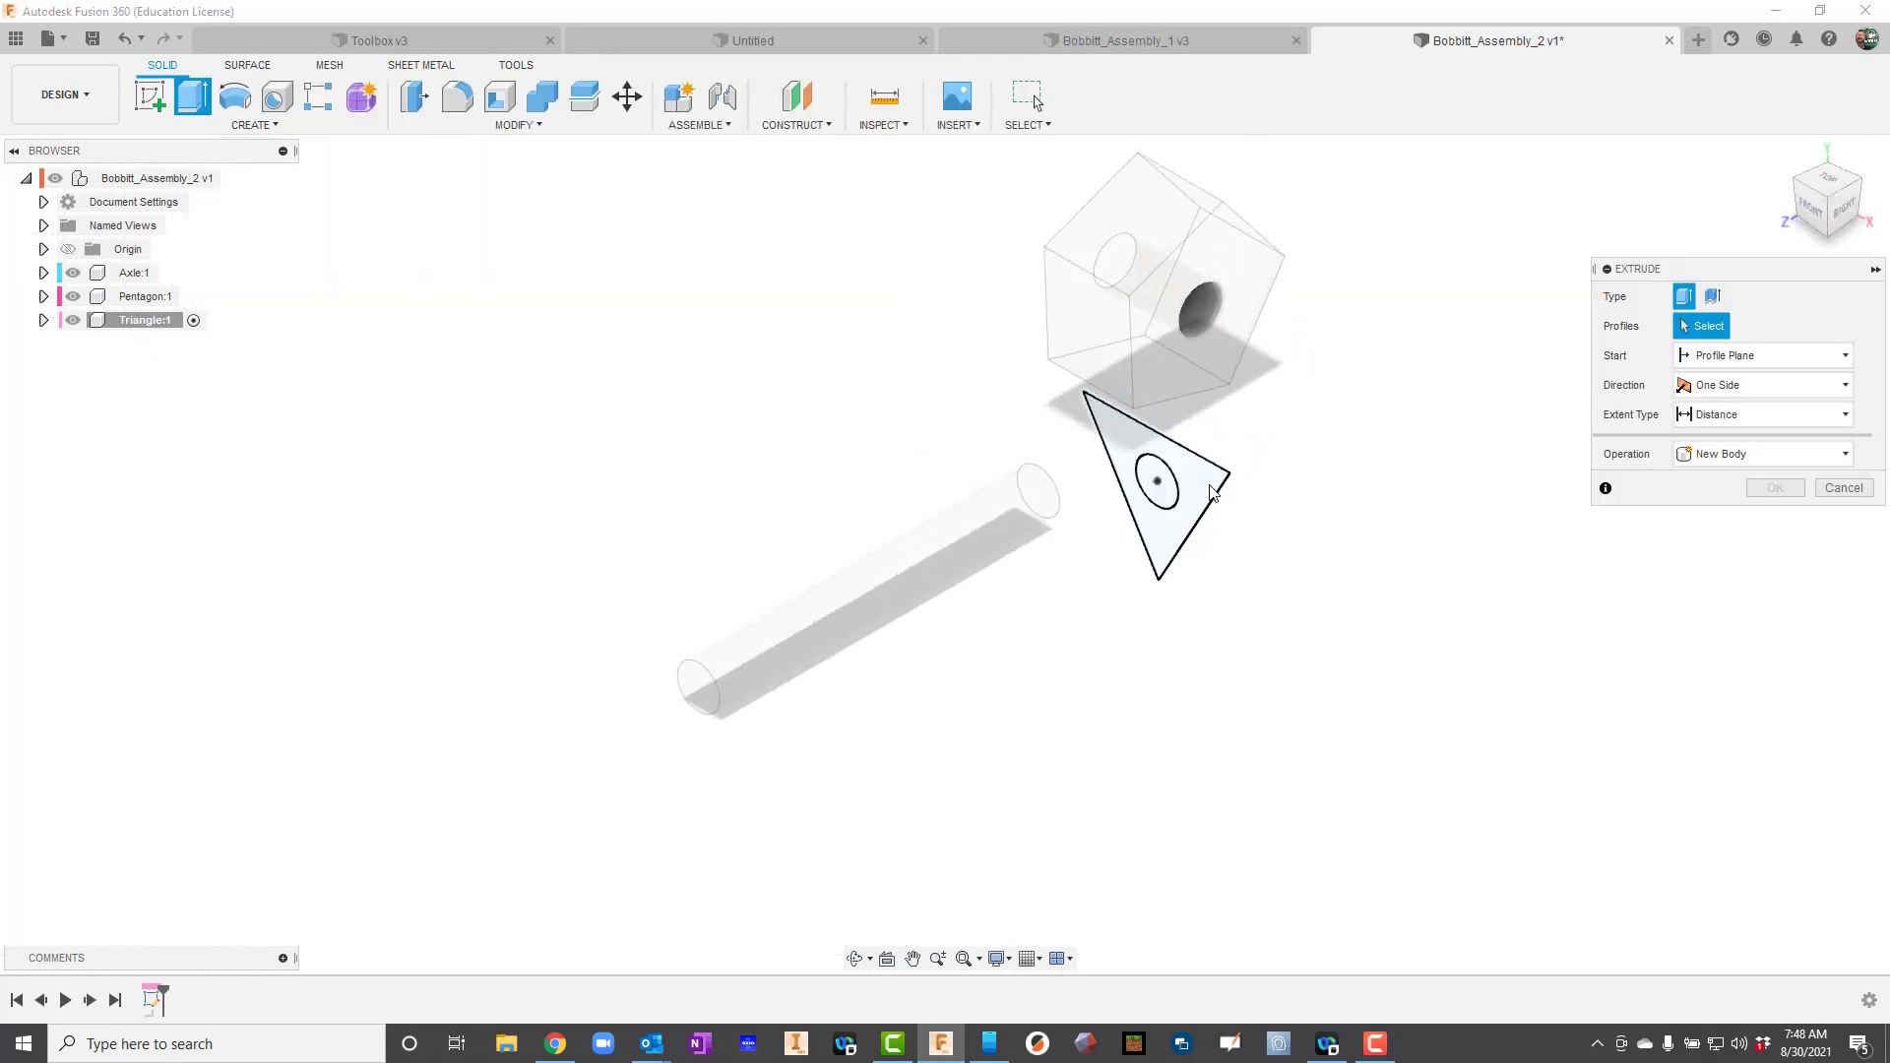
- Extrude the triangle 0.70 in thick and reactivate the top-level assembly
drag(1142, 514, 1082, 540)
key(Return)
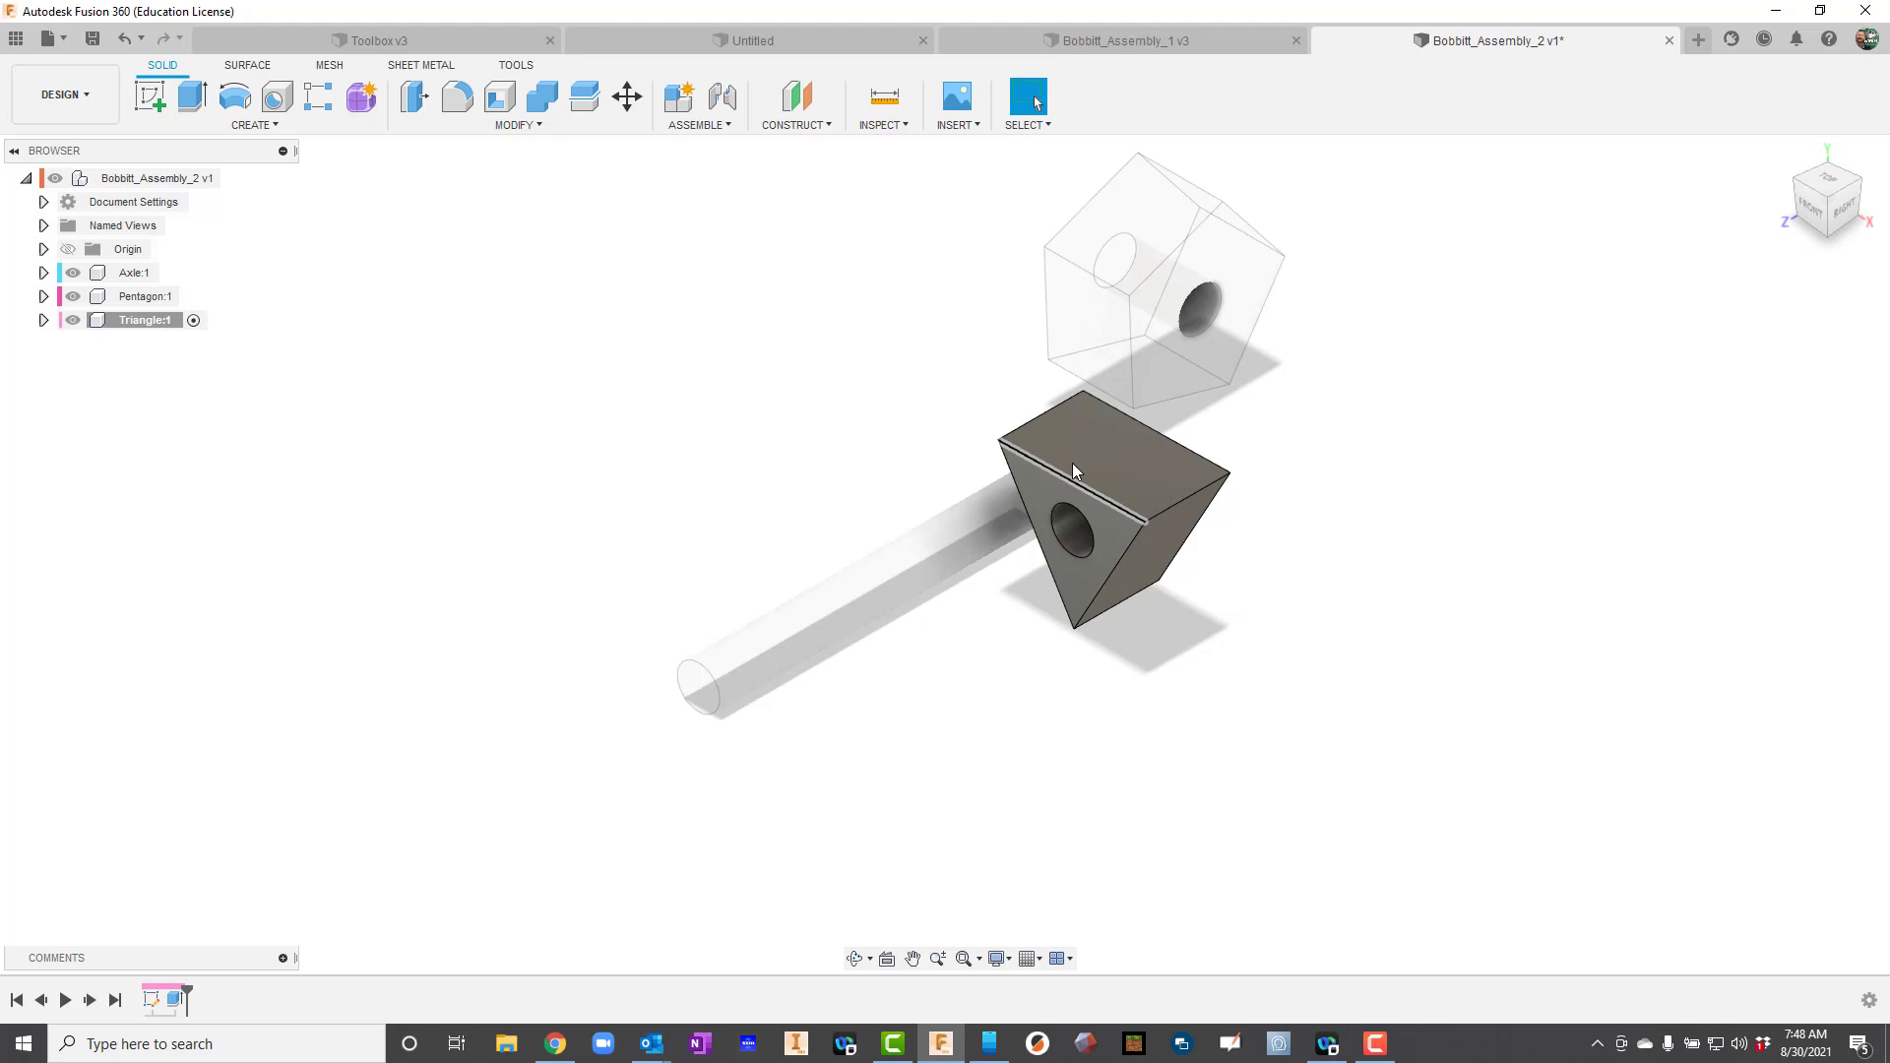
click(162, 178)
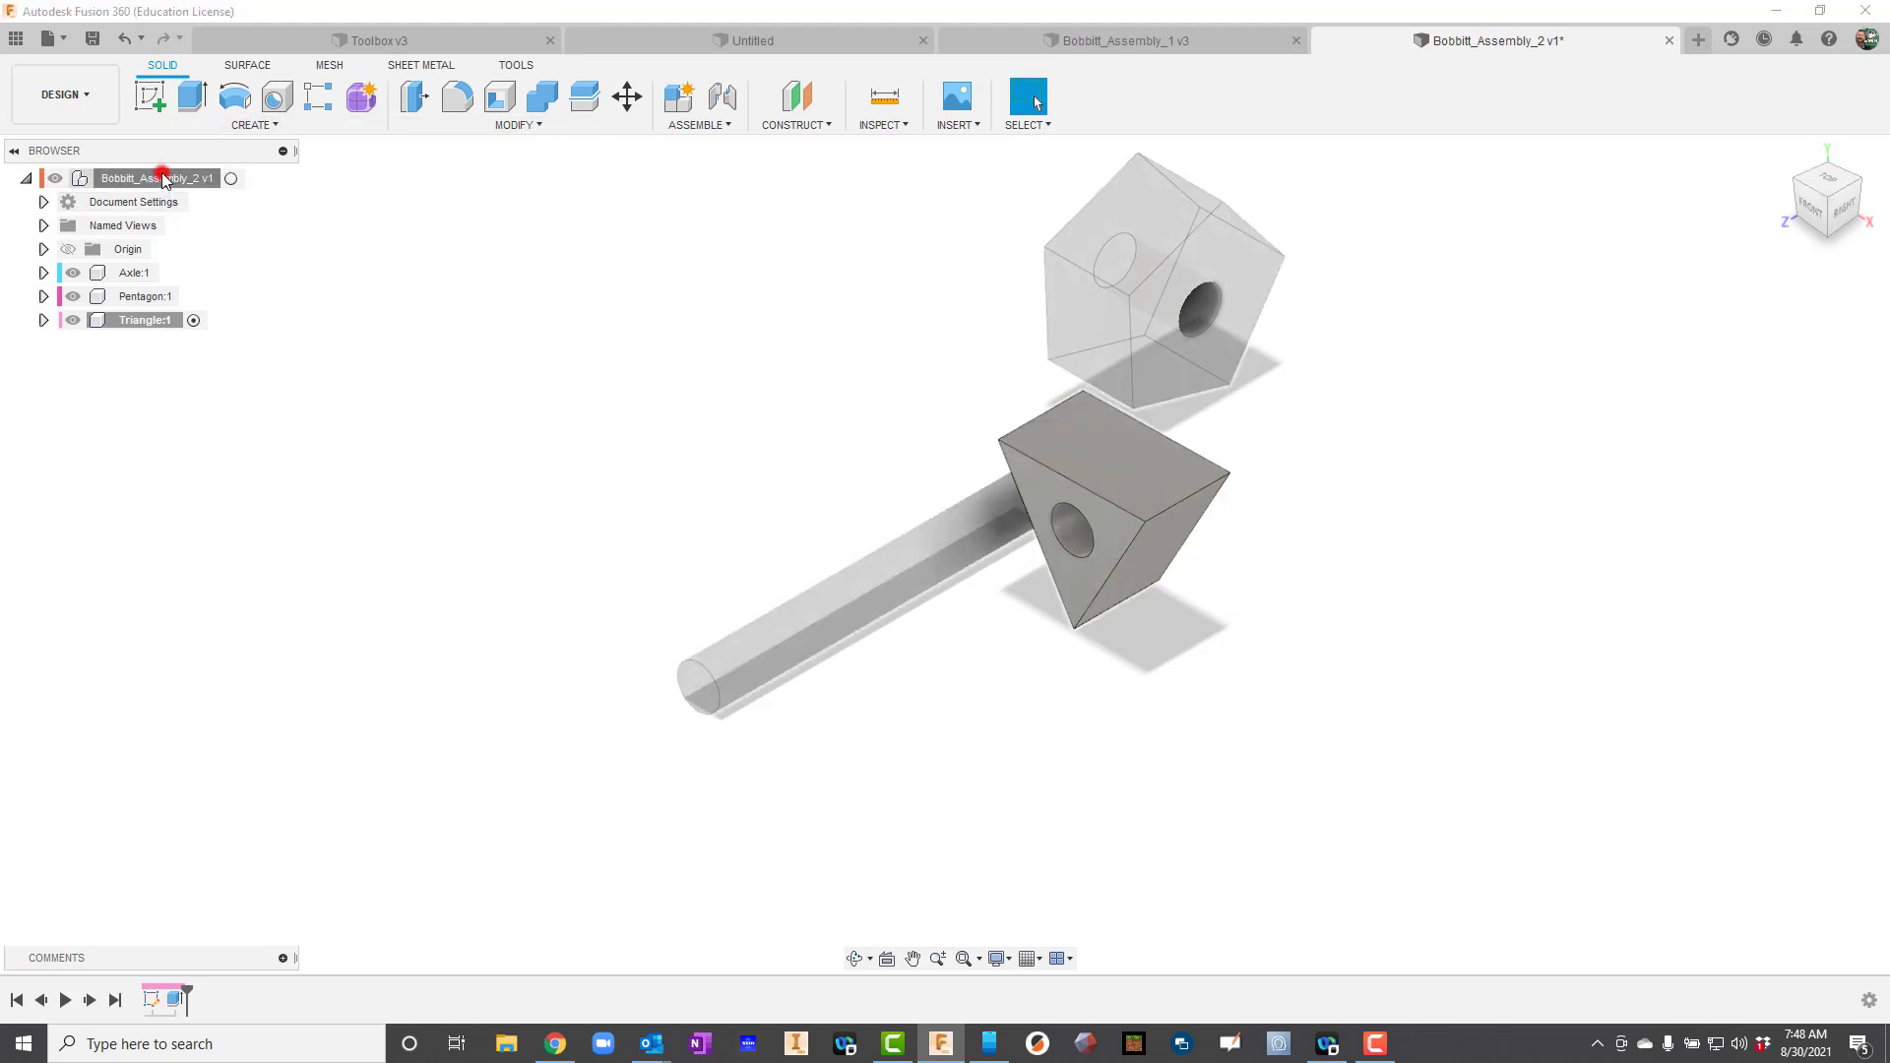
click(236, 179)
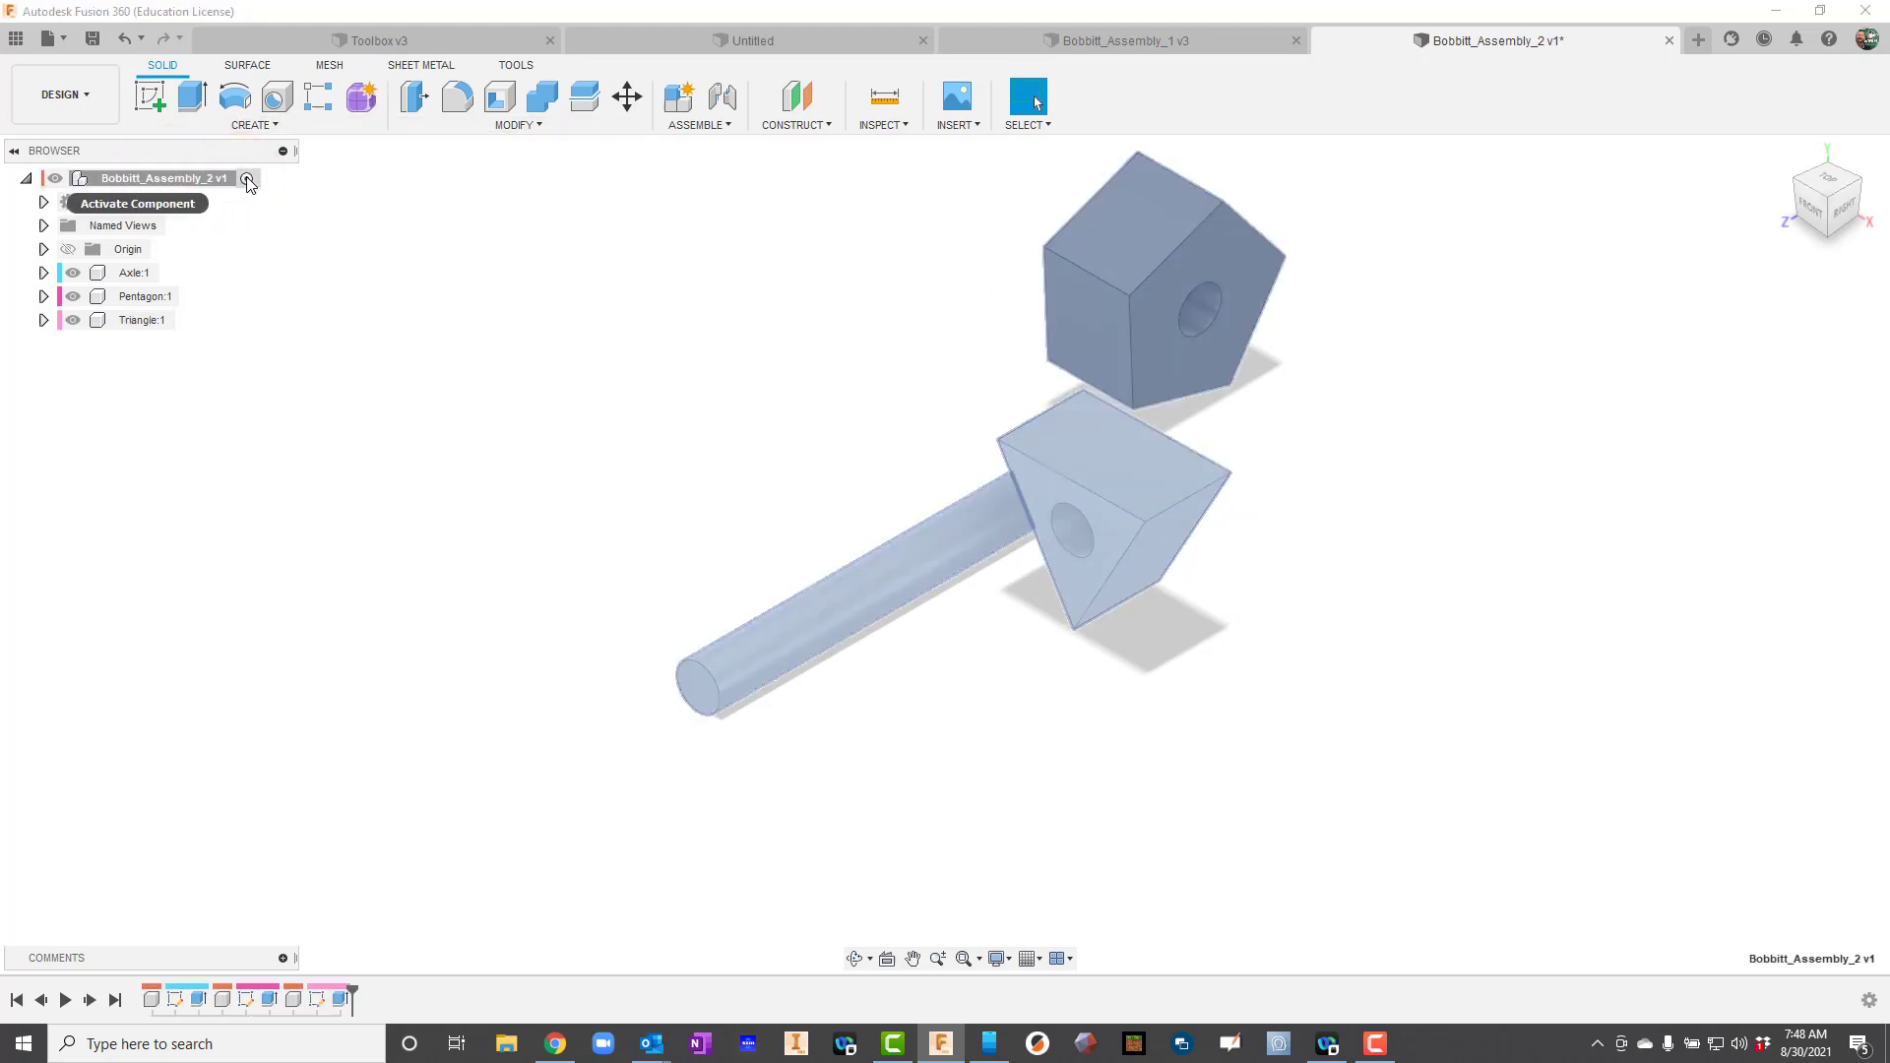
- Create a new component named Rectangle under the top-level assembly
click(701, 125)
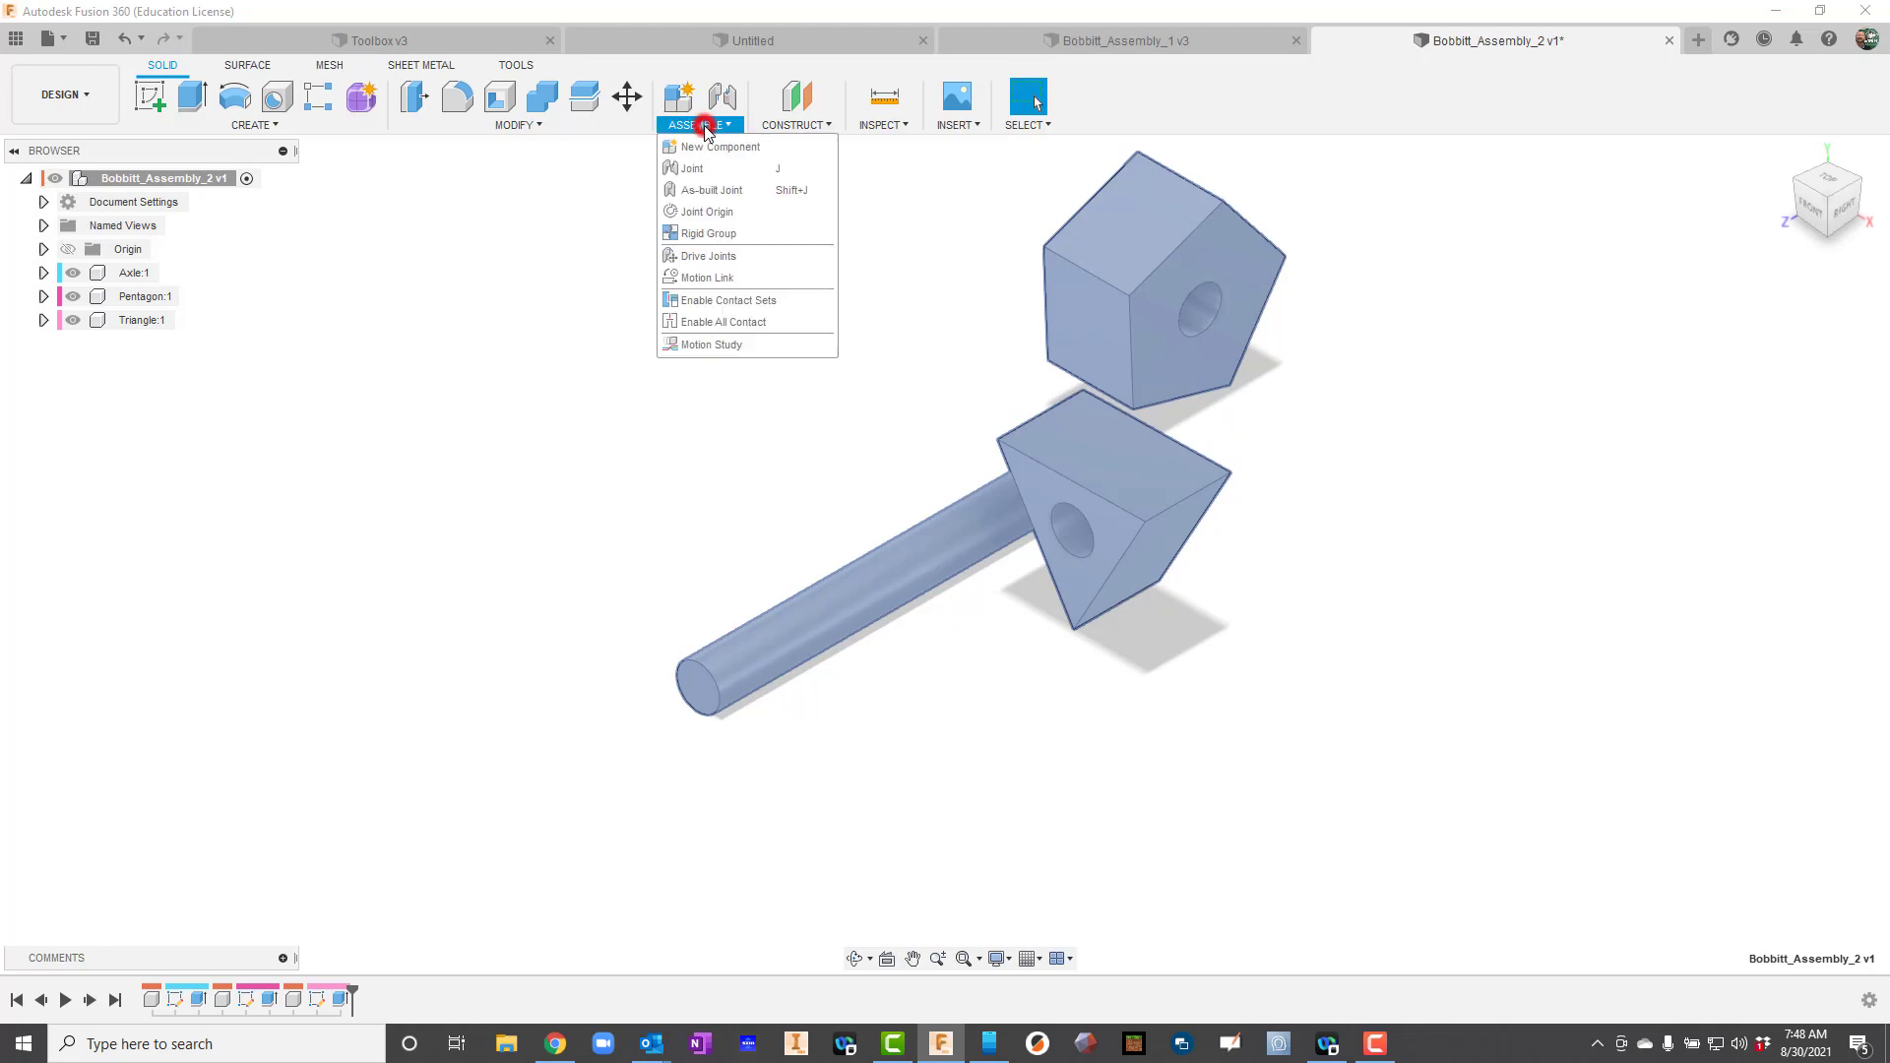
click(707, 146)
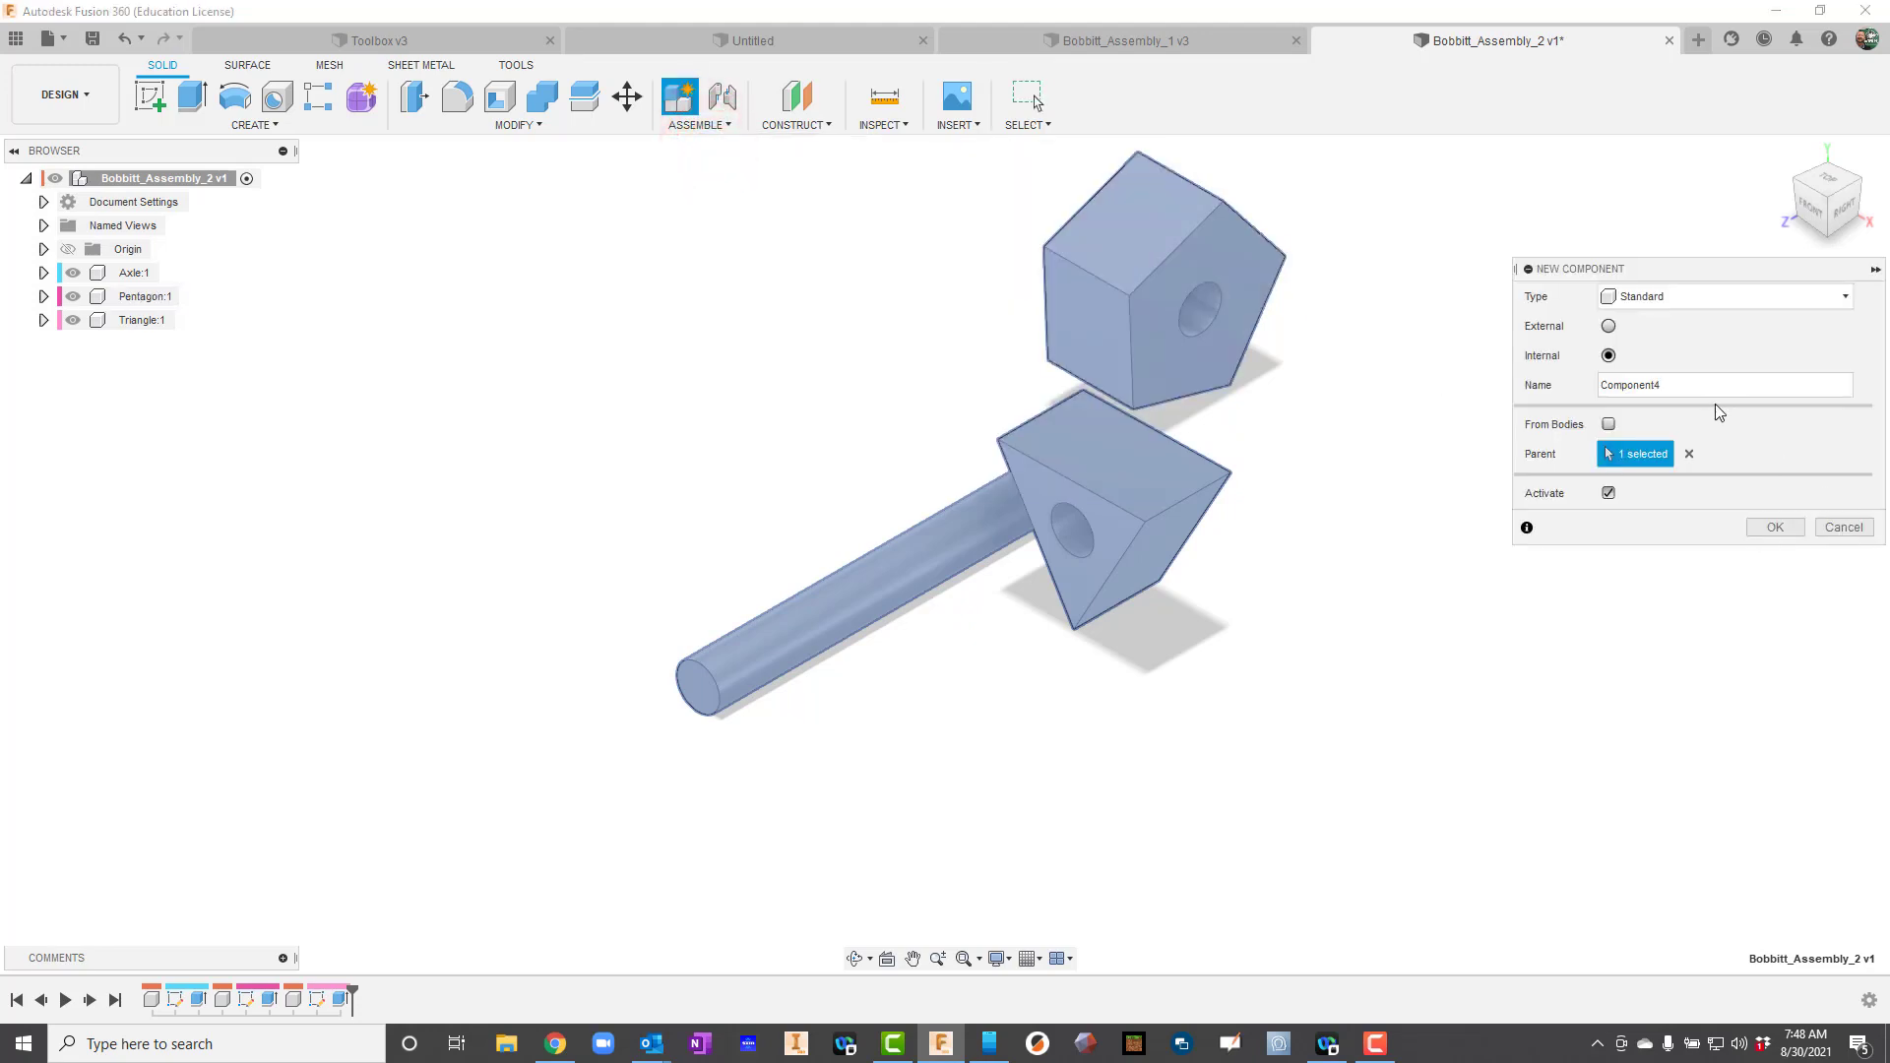
drag(1680, 385, 1530, 382)
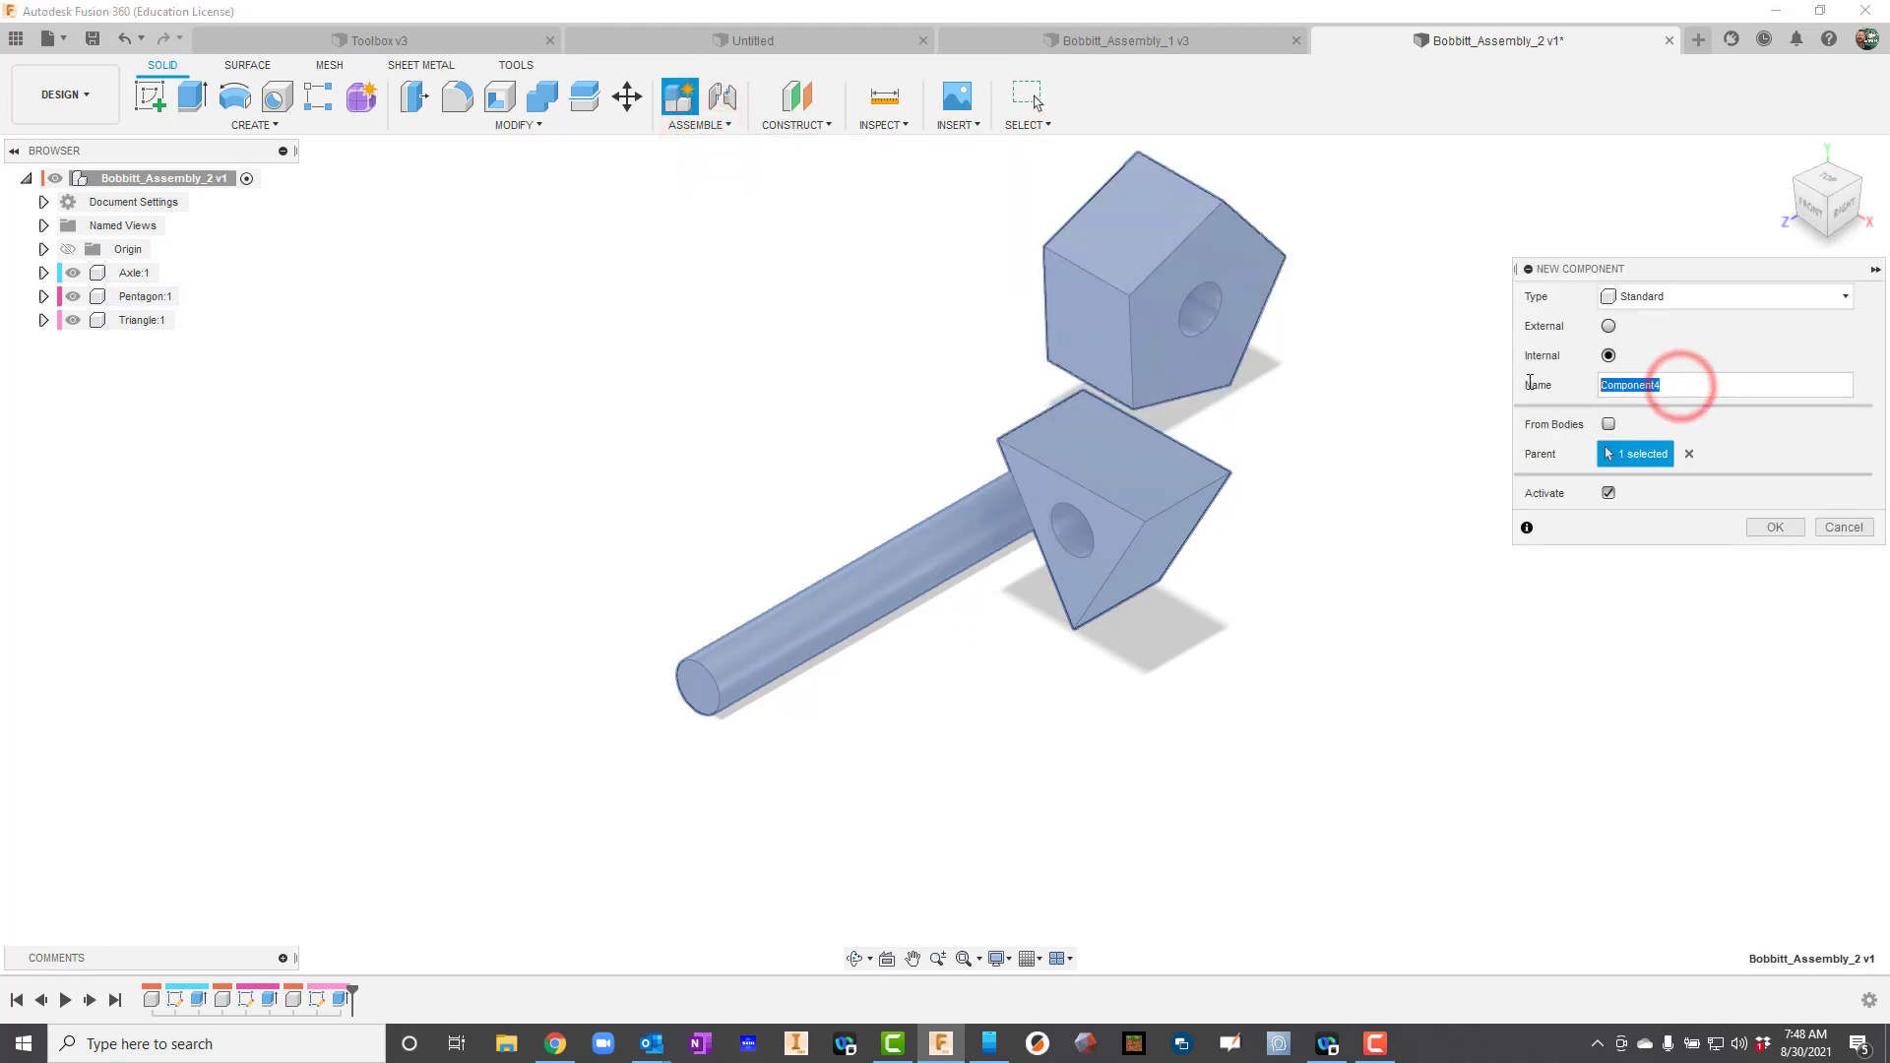
text(Rectangle)
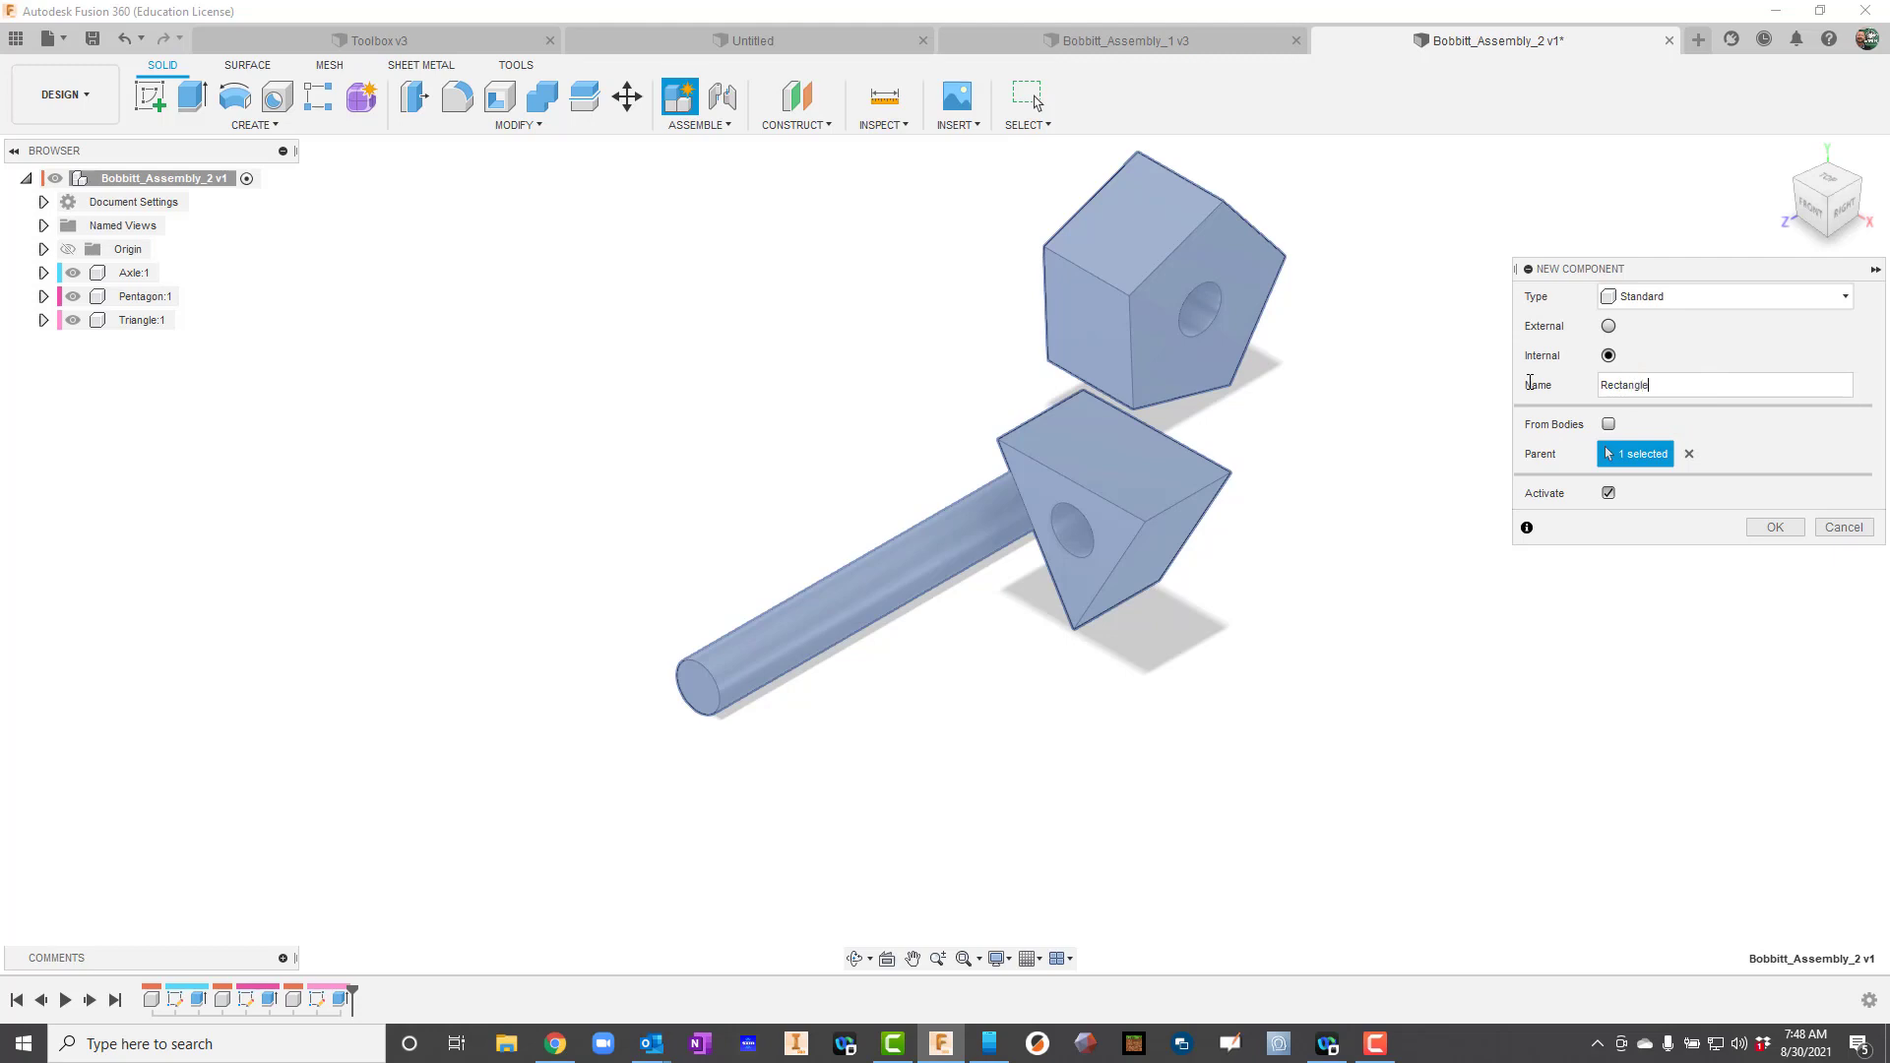
key(Return)
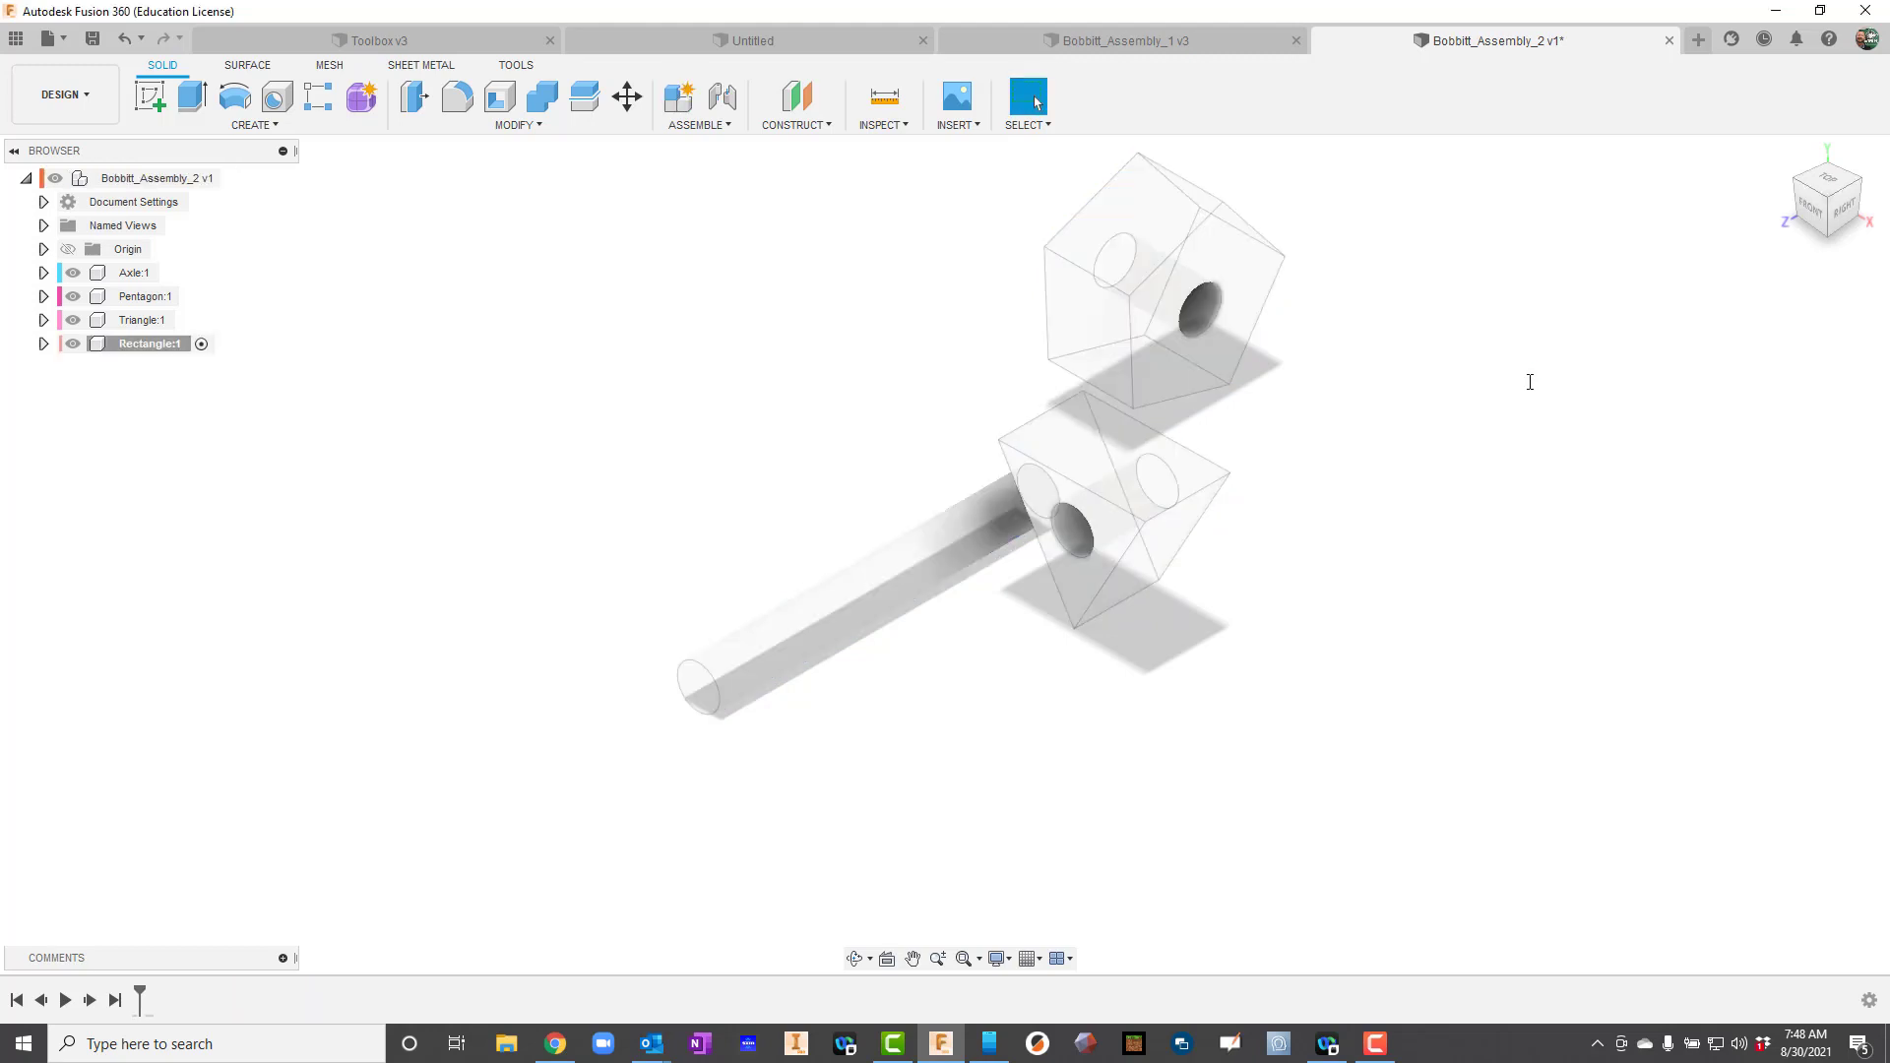
- Sketch a small hole circle on a vertical plane
click(139, 101)
click(897, 529)
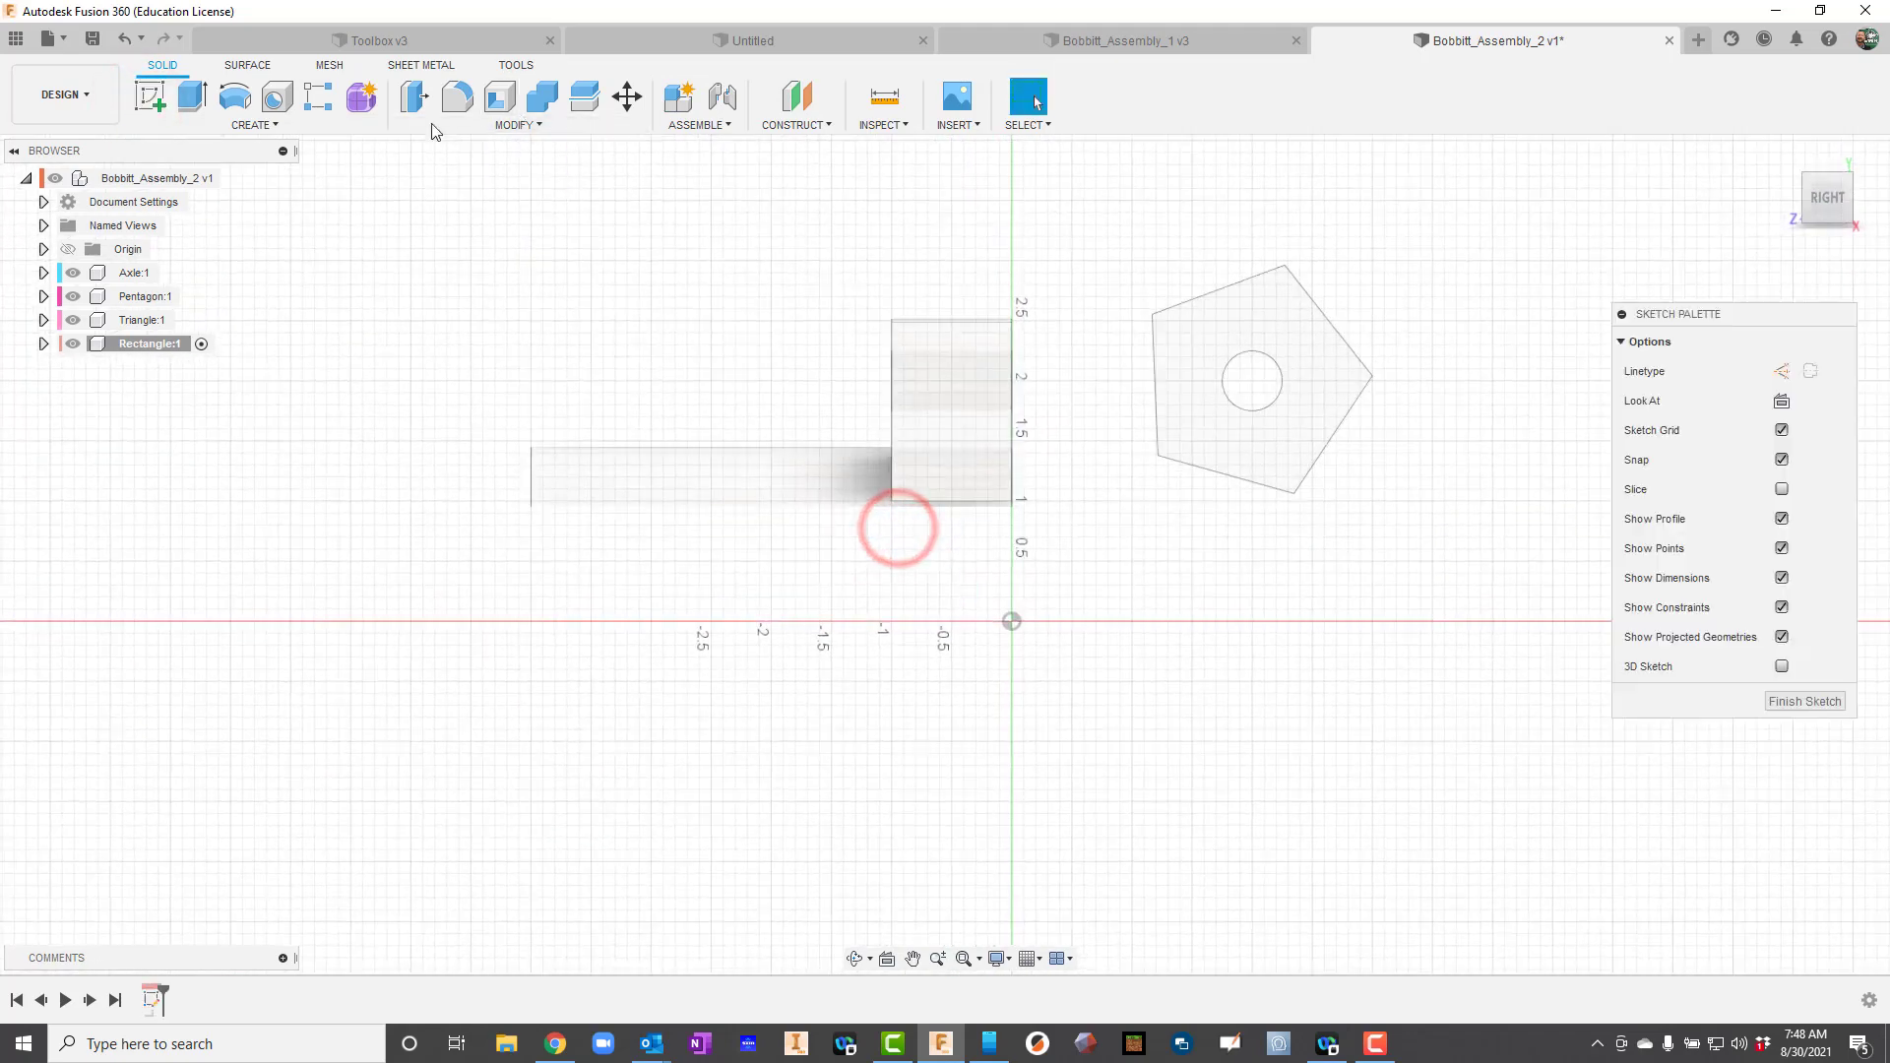
click(235, 97)
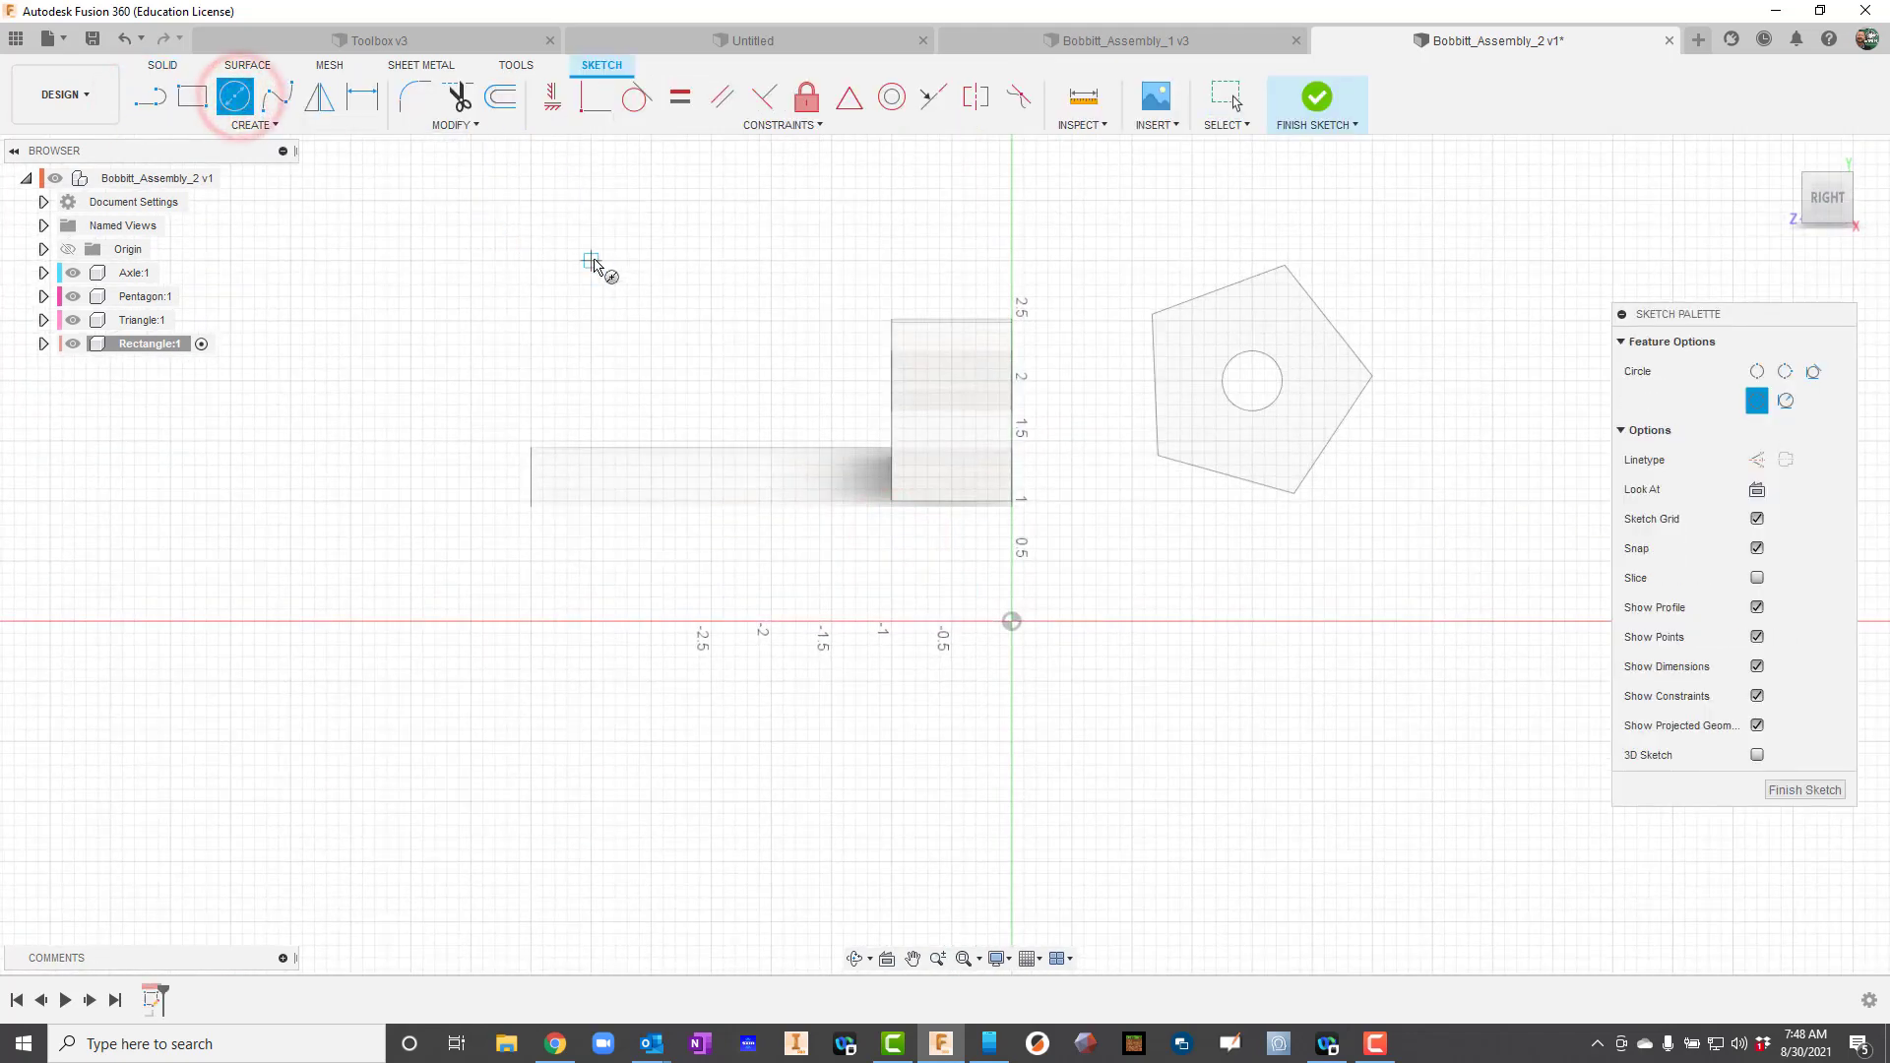
drag(591, 262, 607, 237)
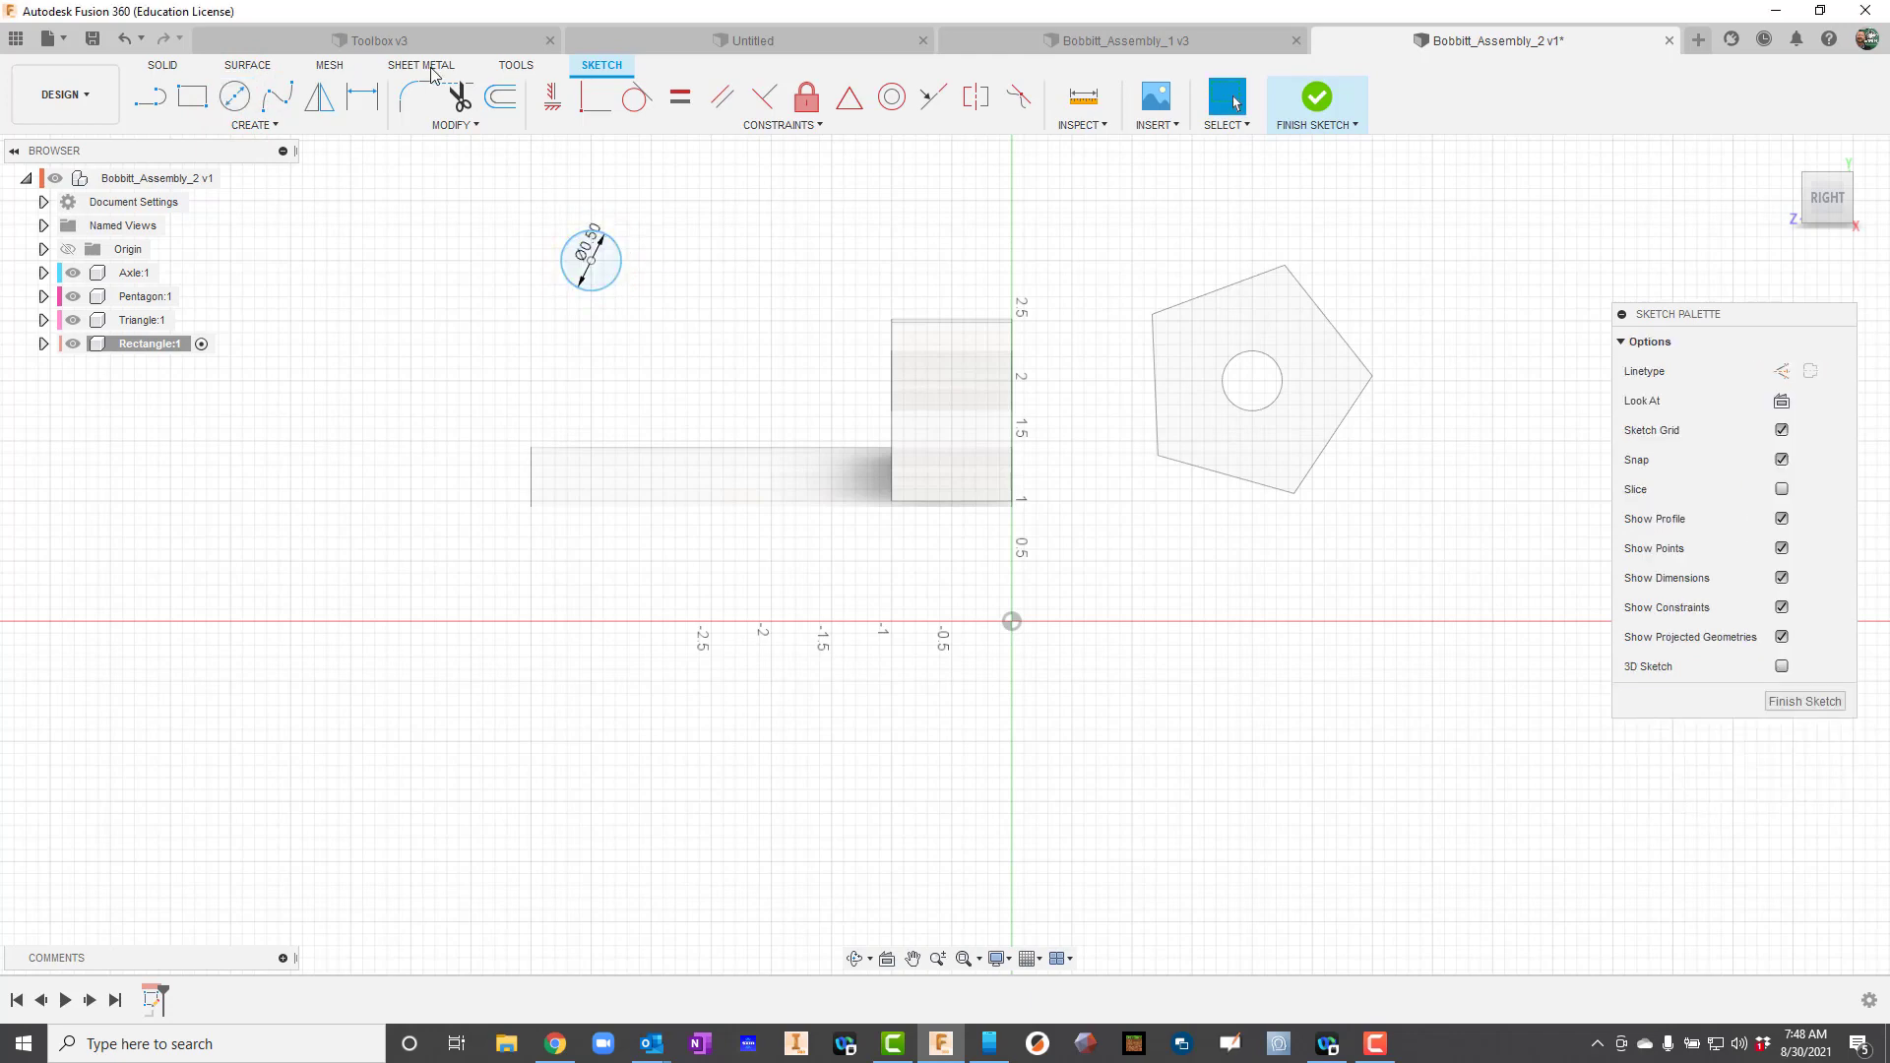
- Draw a 1 × 2 in centre rectangle around the circle's centre
click(255, 128)
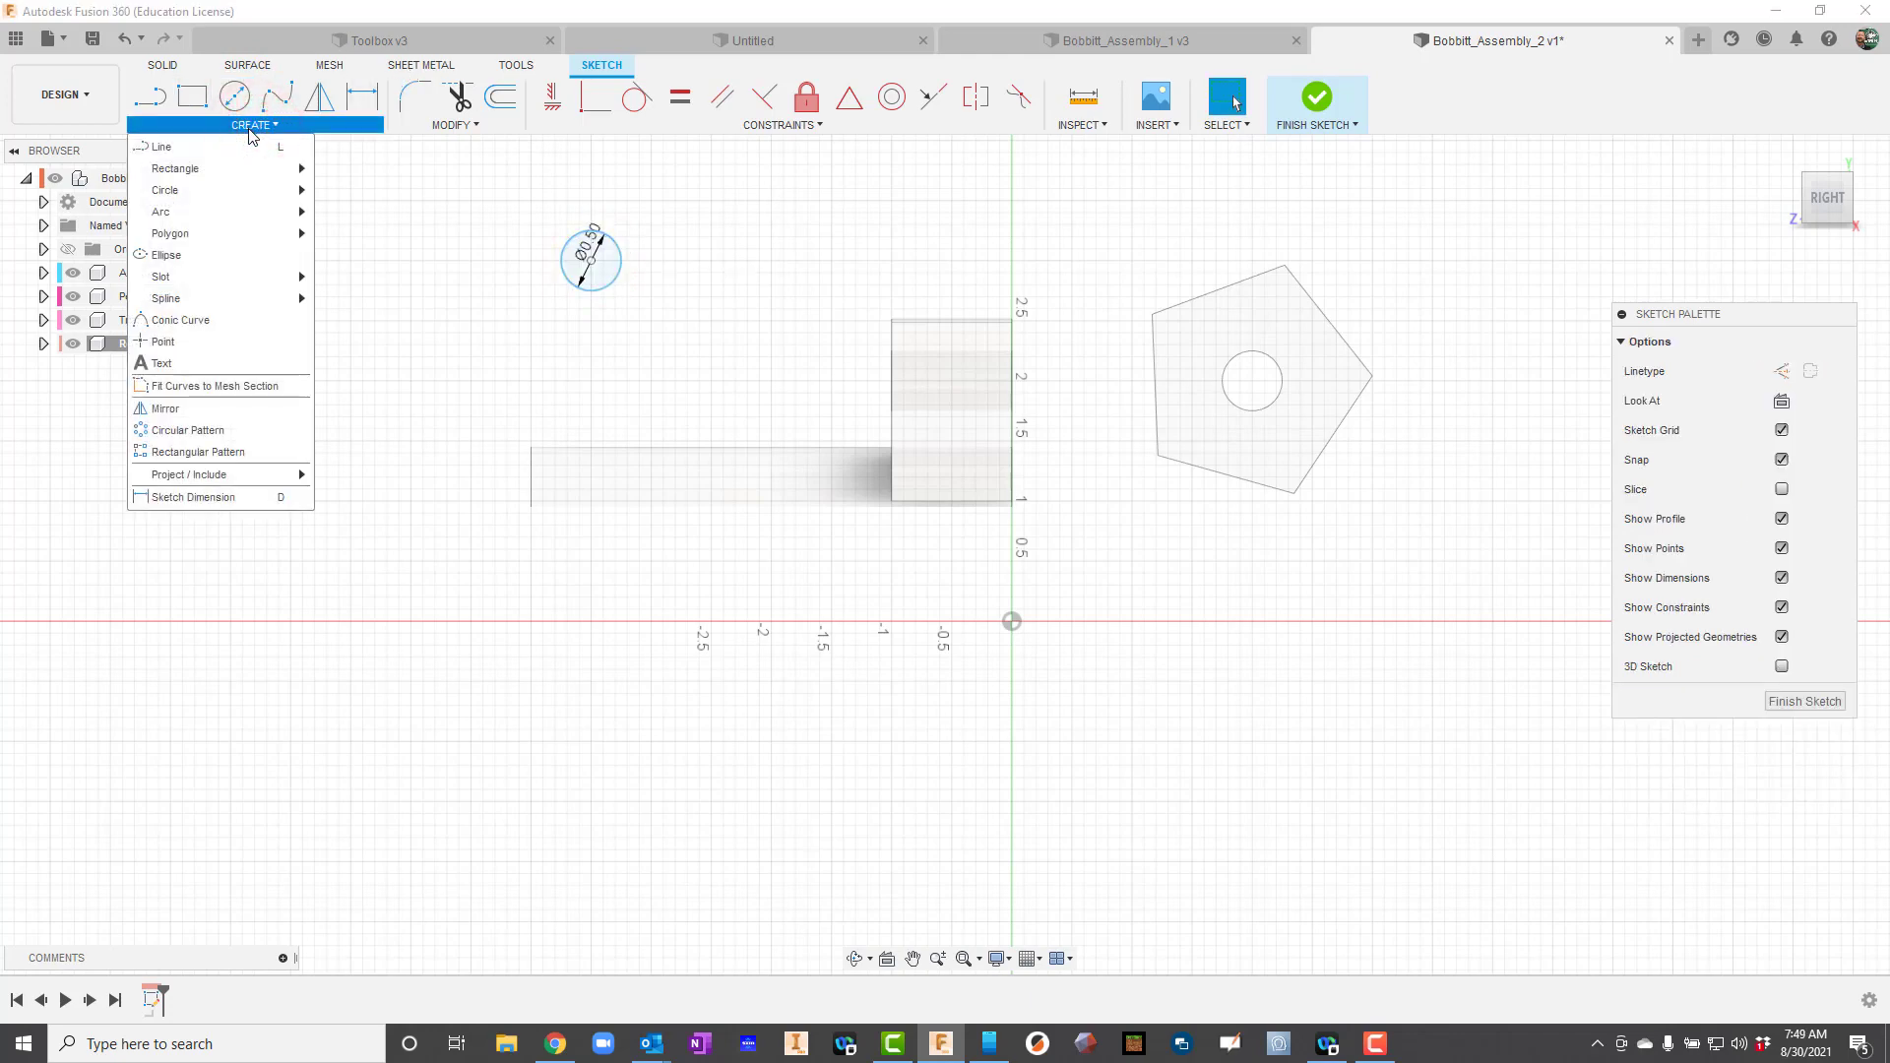
mouse_move(241, 169)
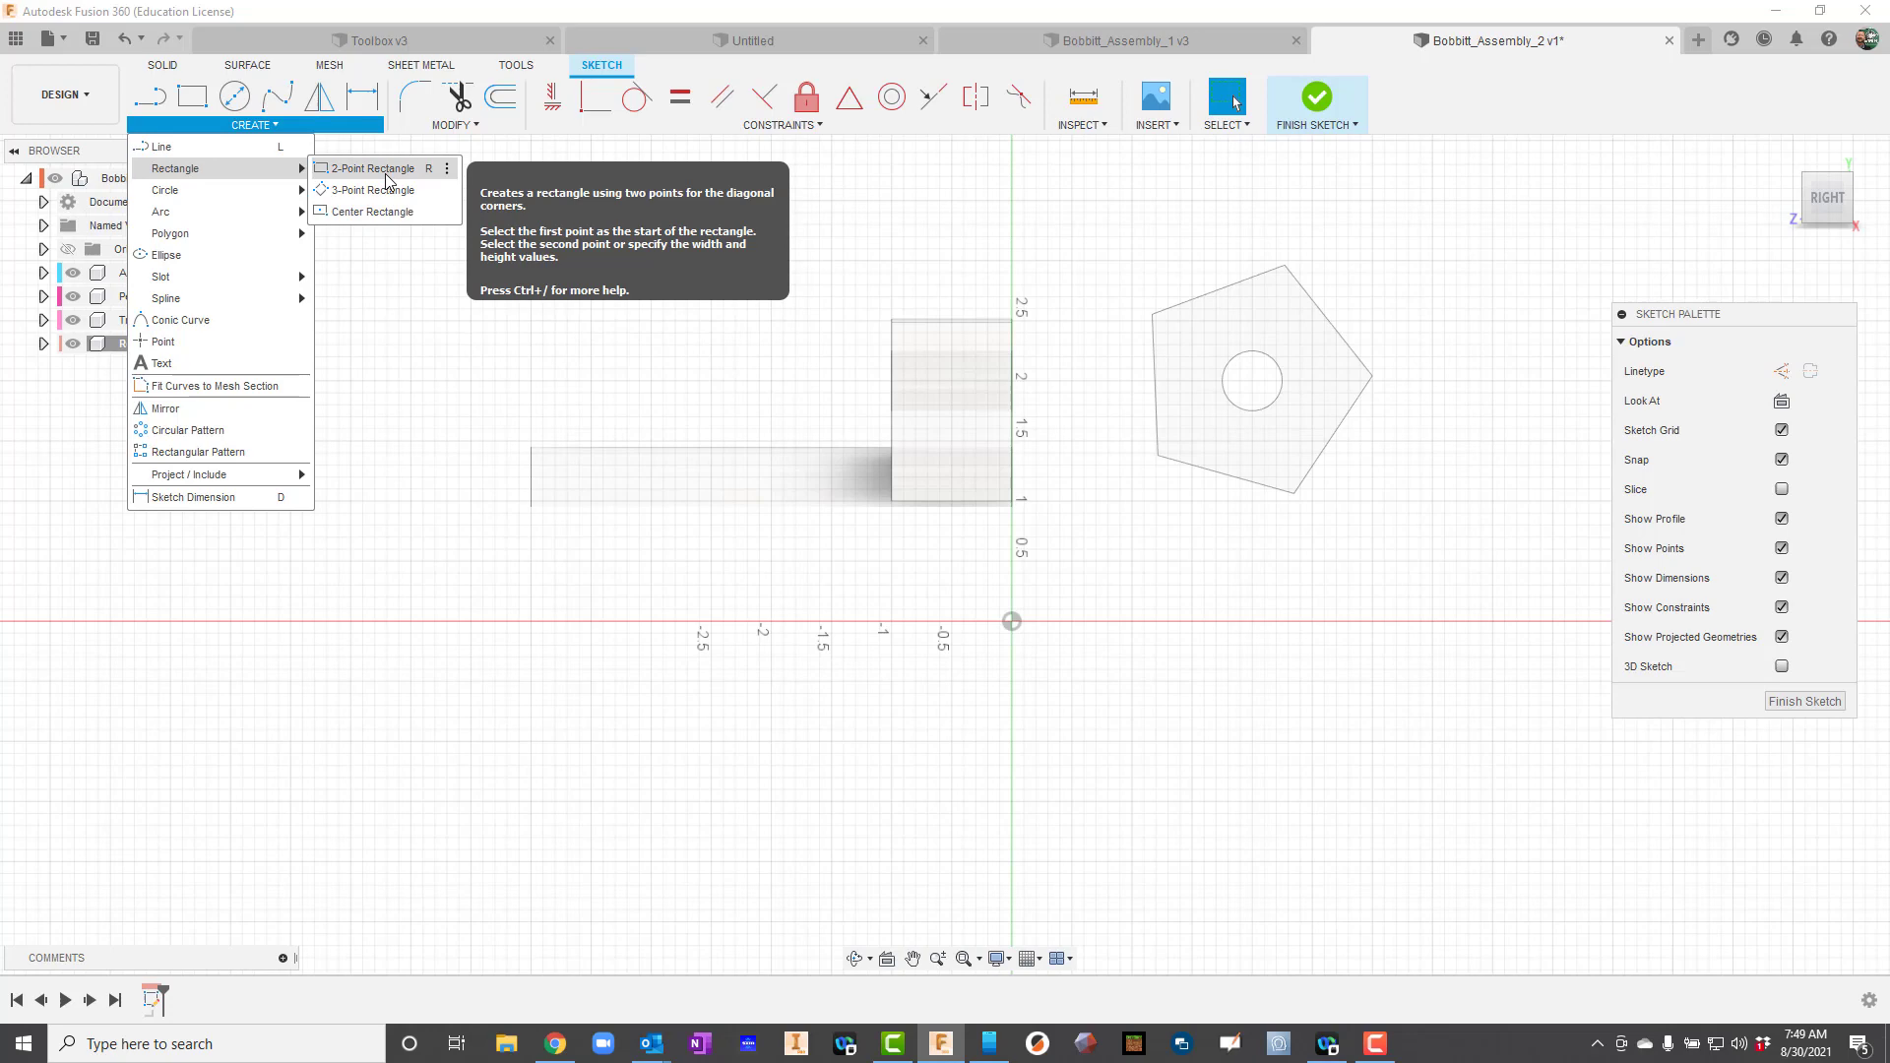
click(380, 211)
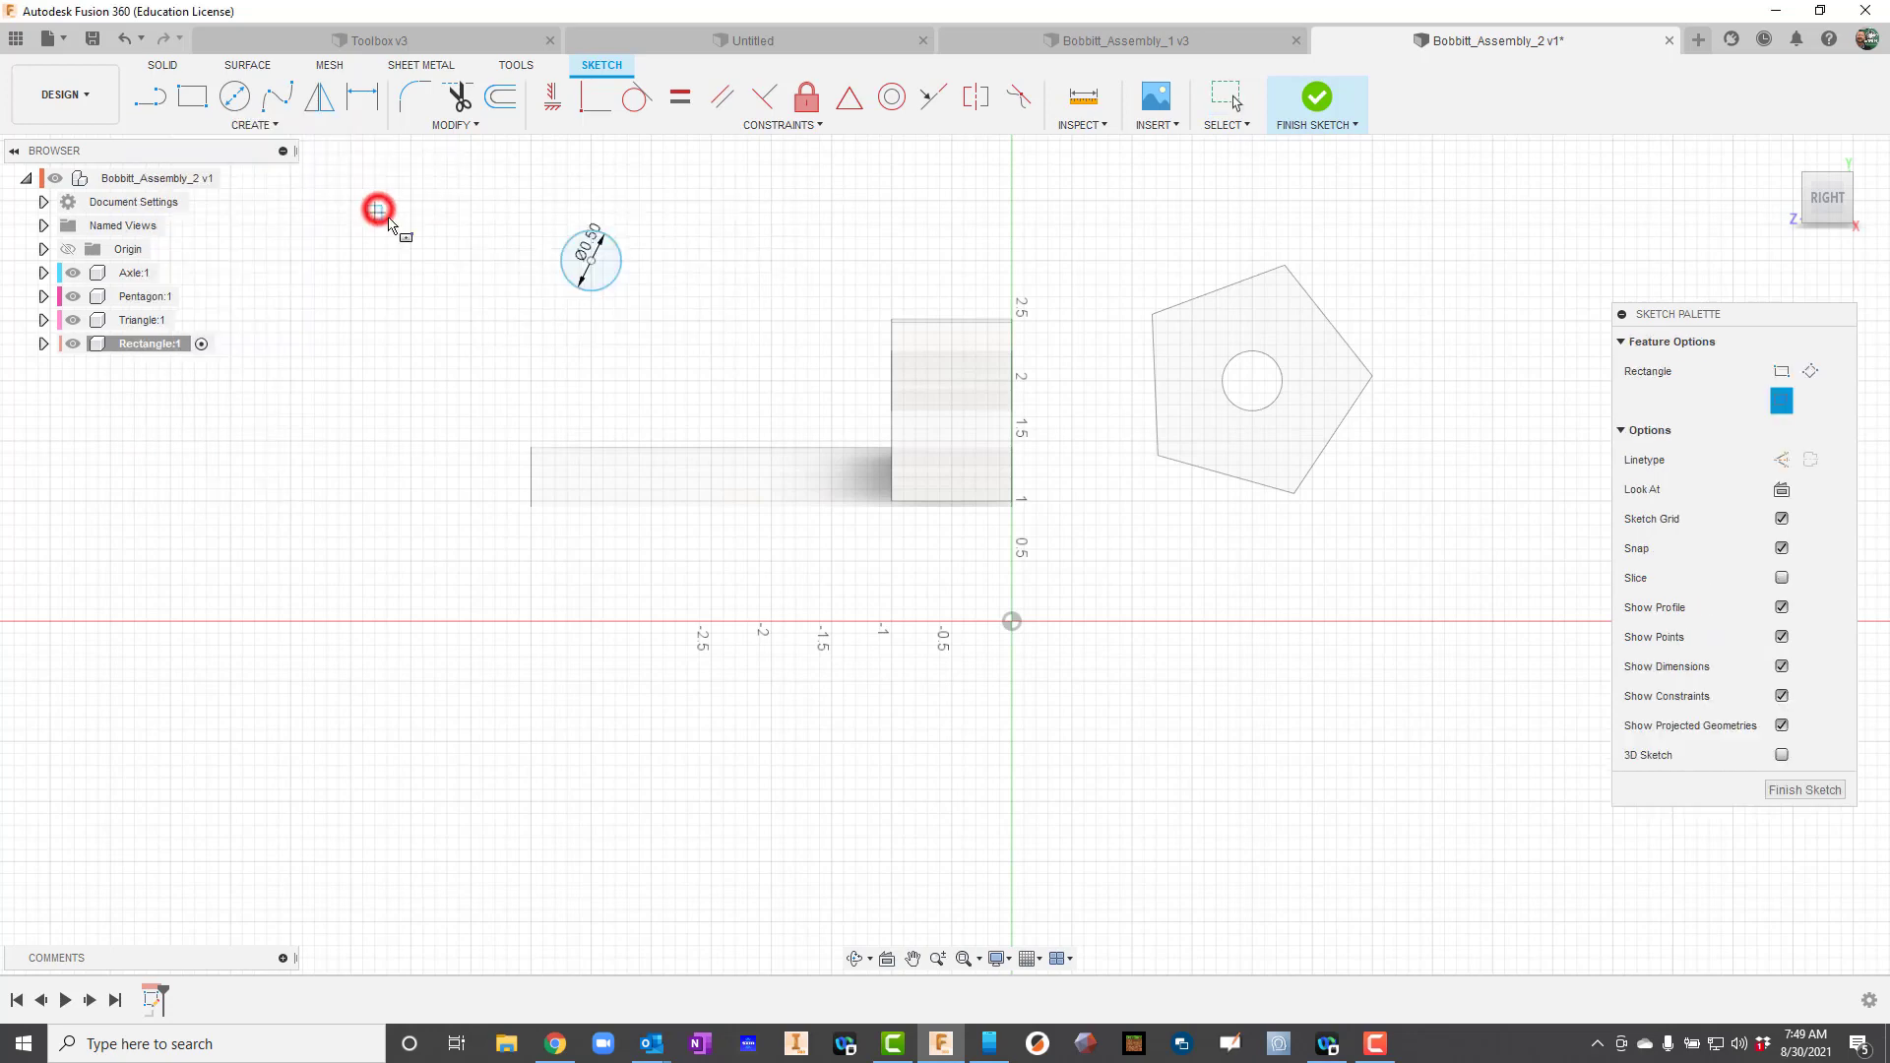
click(591, 260)
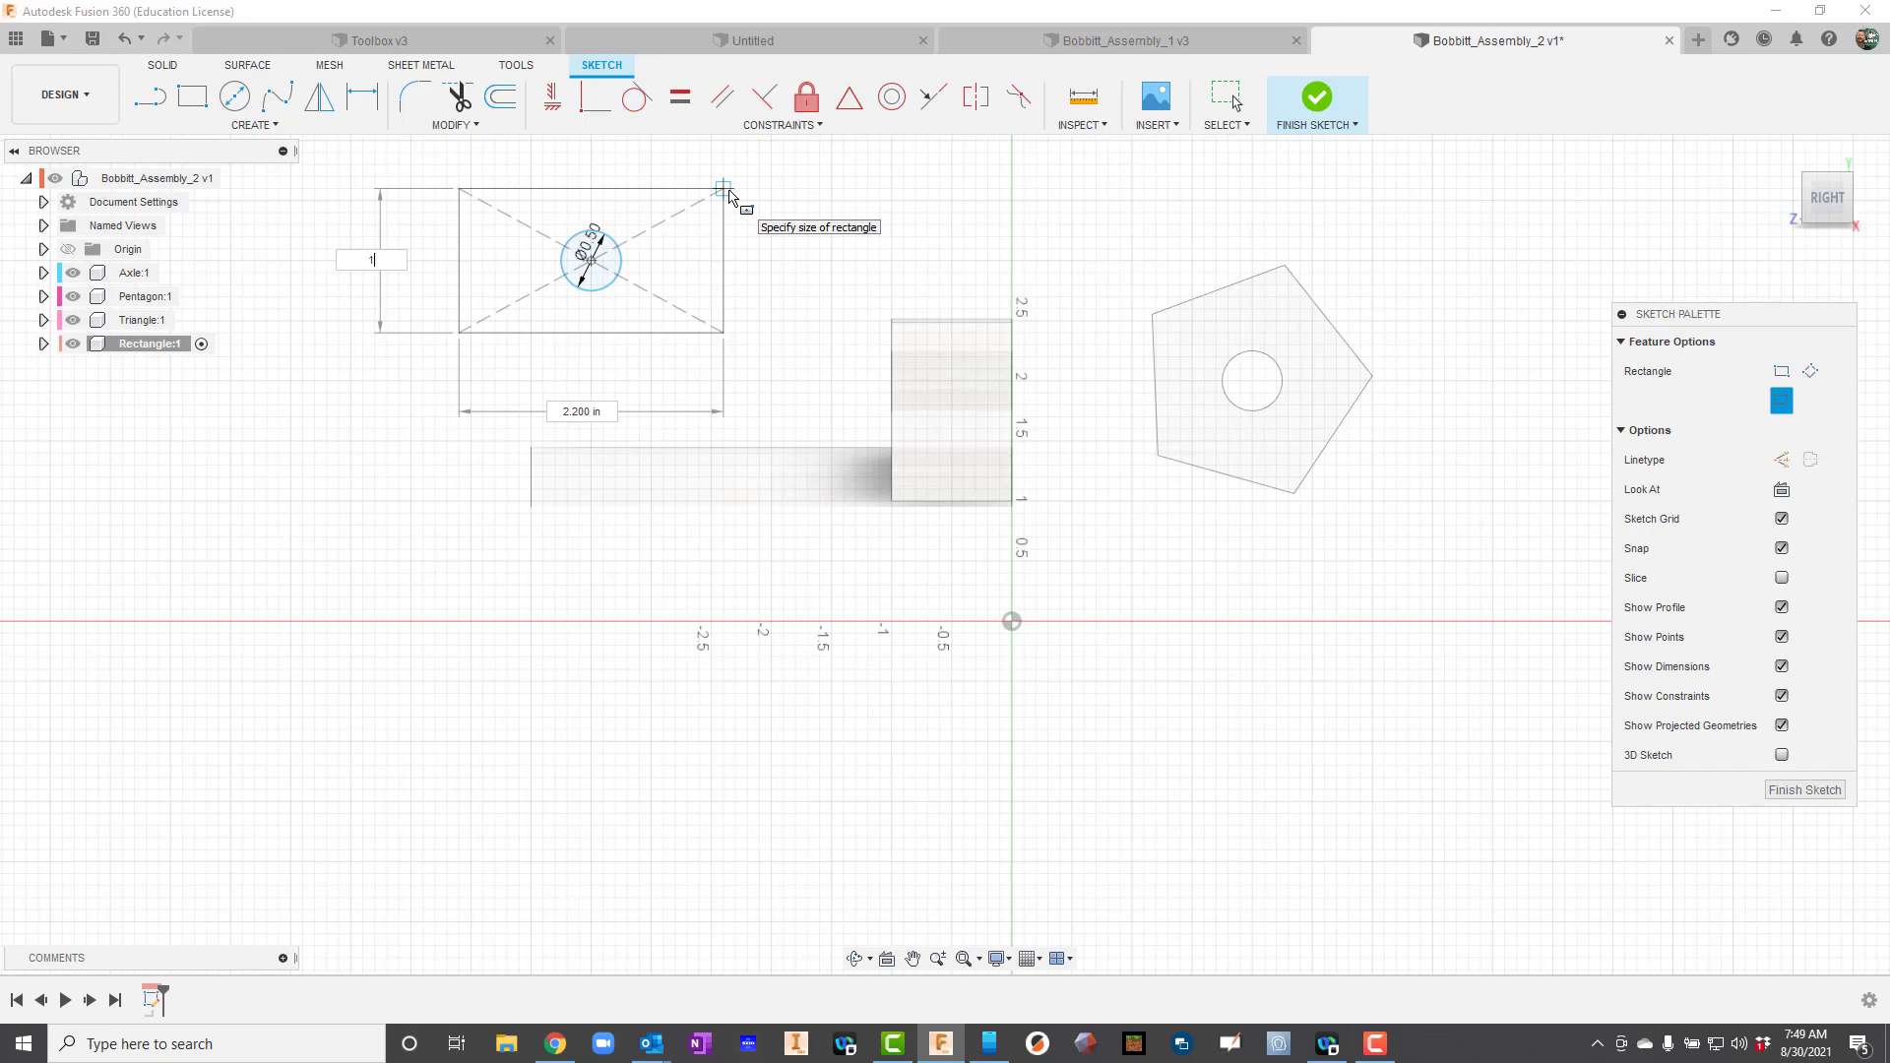
text(1)
key(Tab)
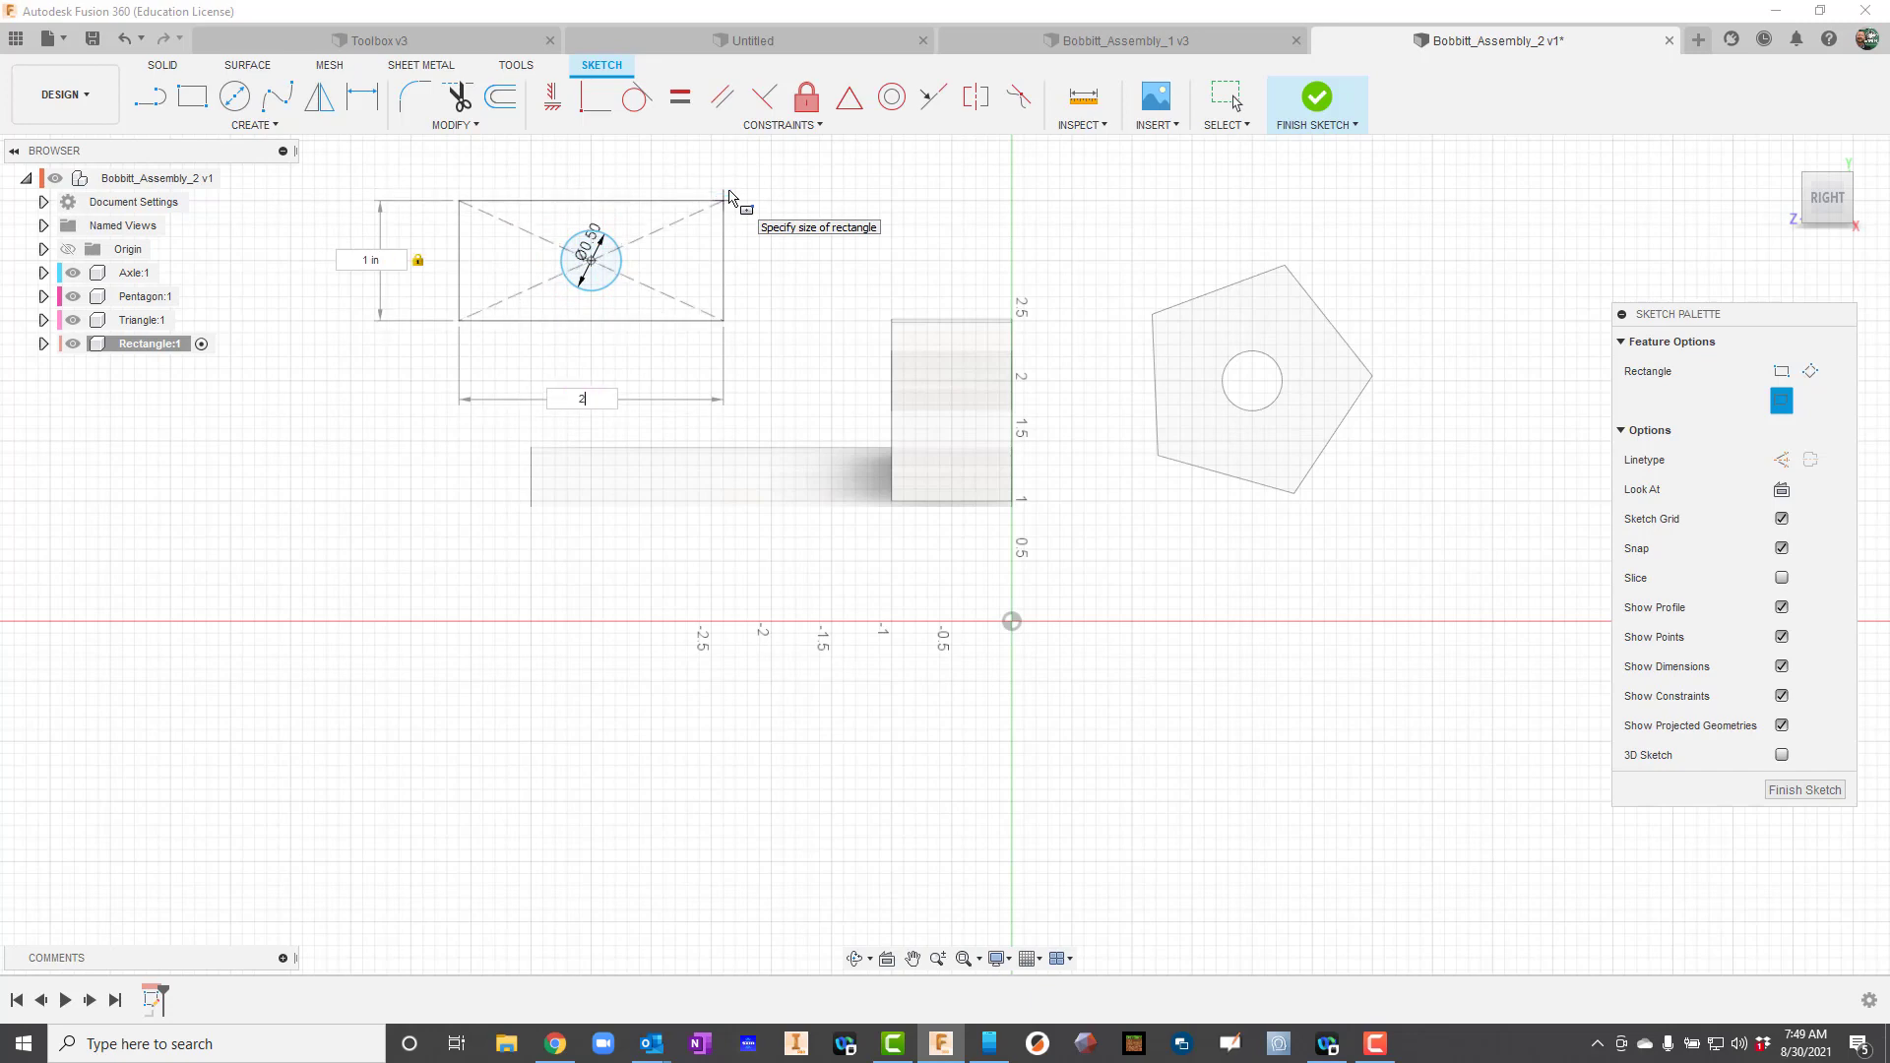
key(Return)
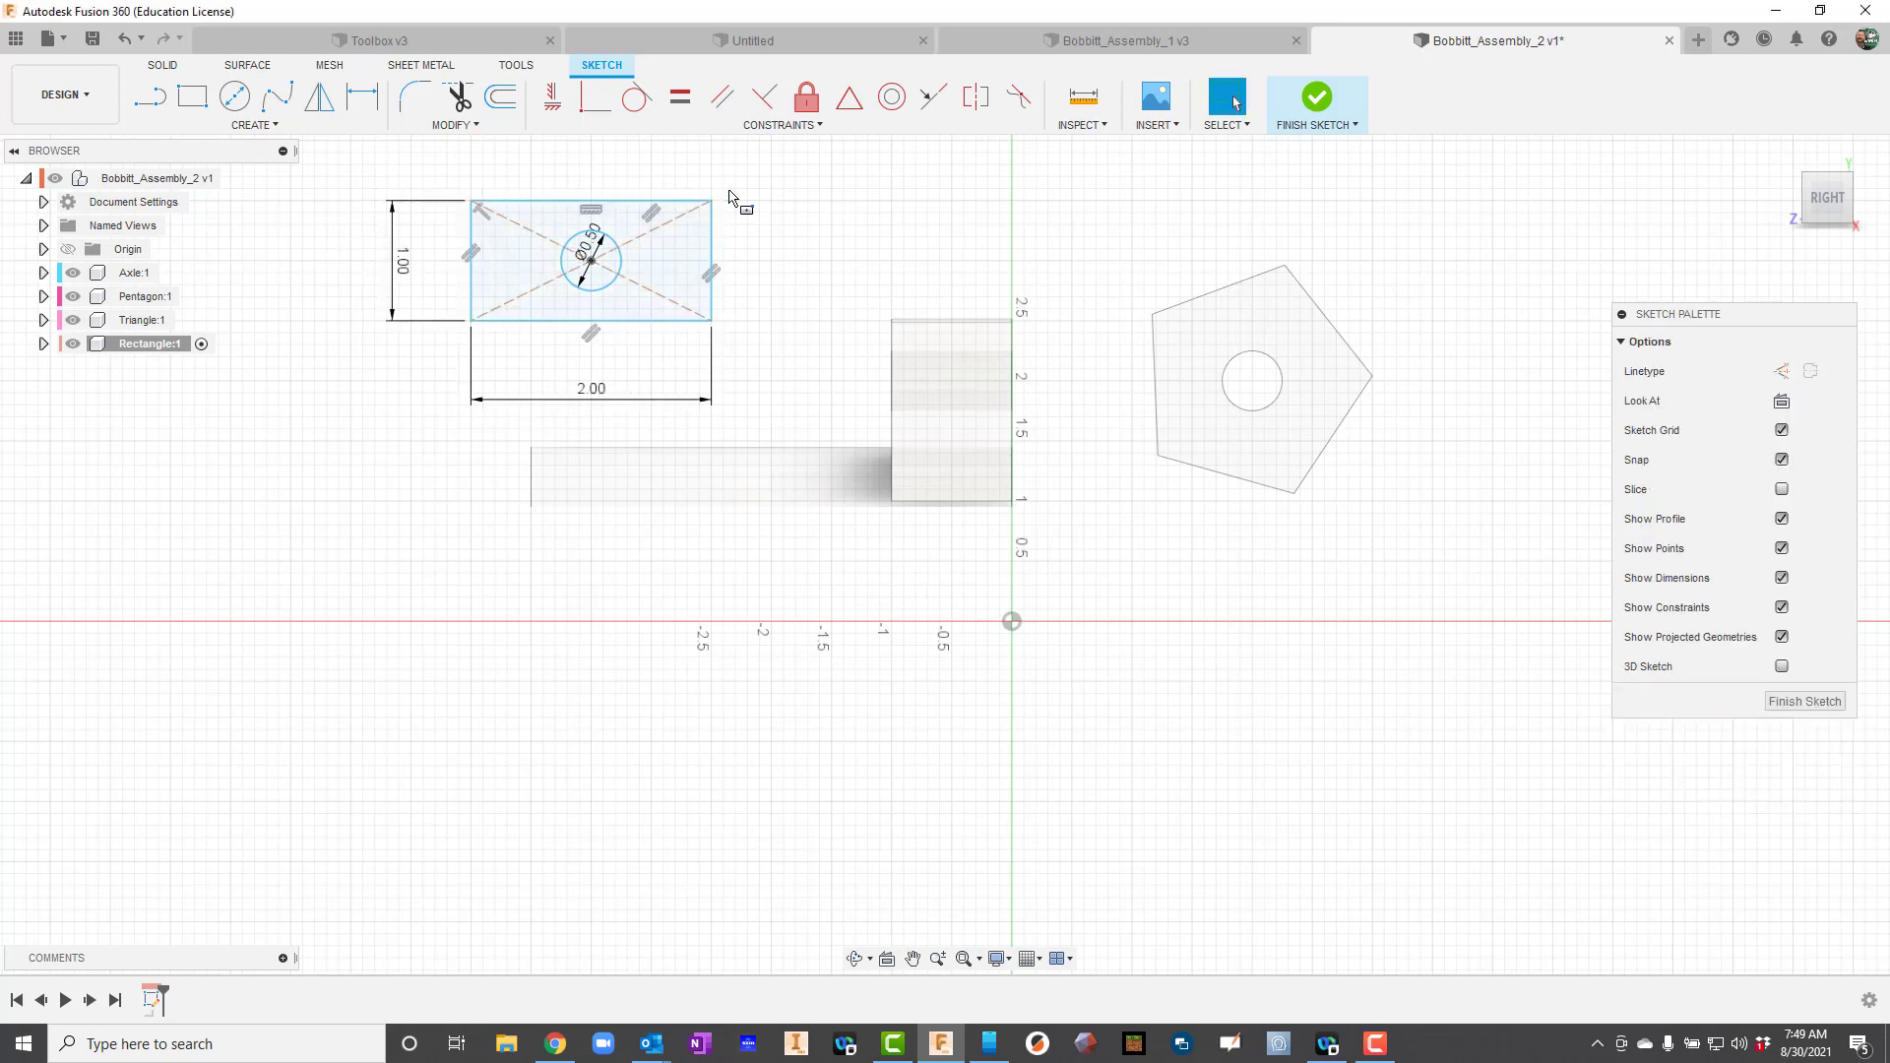
- Extrude the rectangle profile about 1 in into a holed block, then reactivate the top-level assembly
key(e)
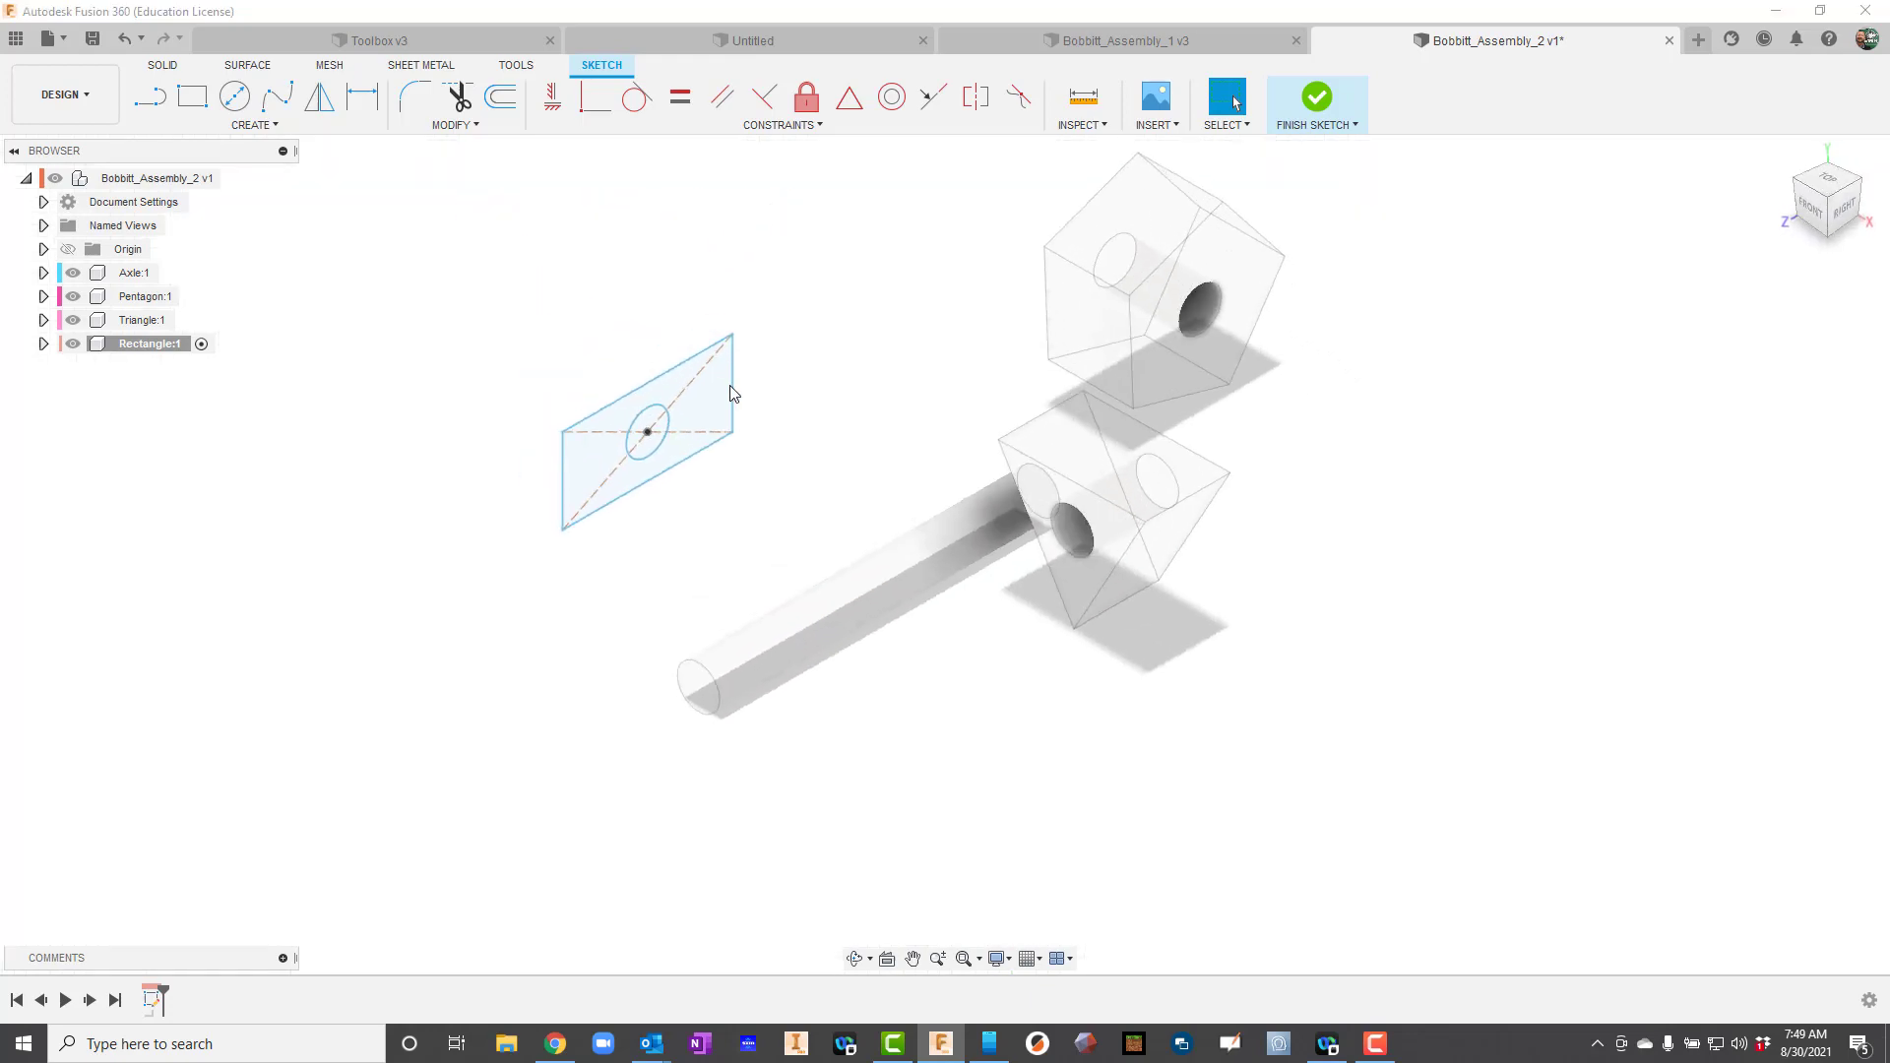
click(719, 406)
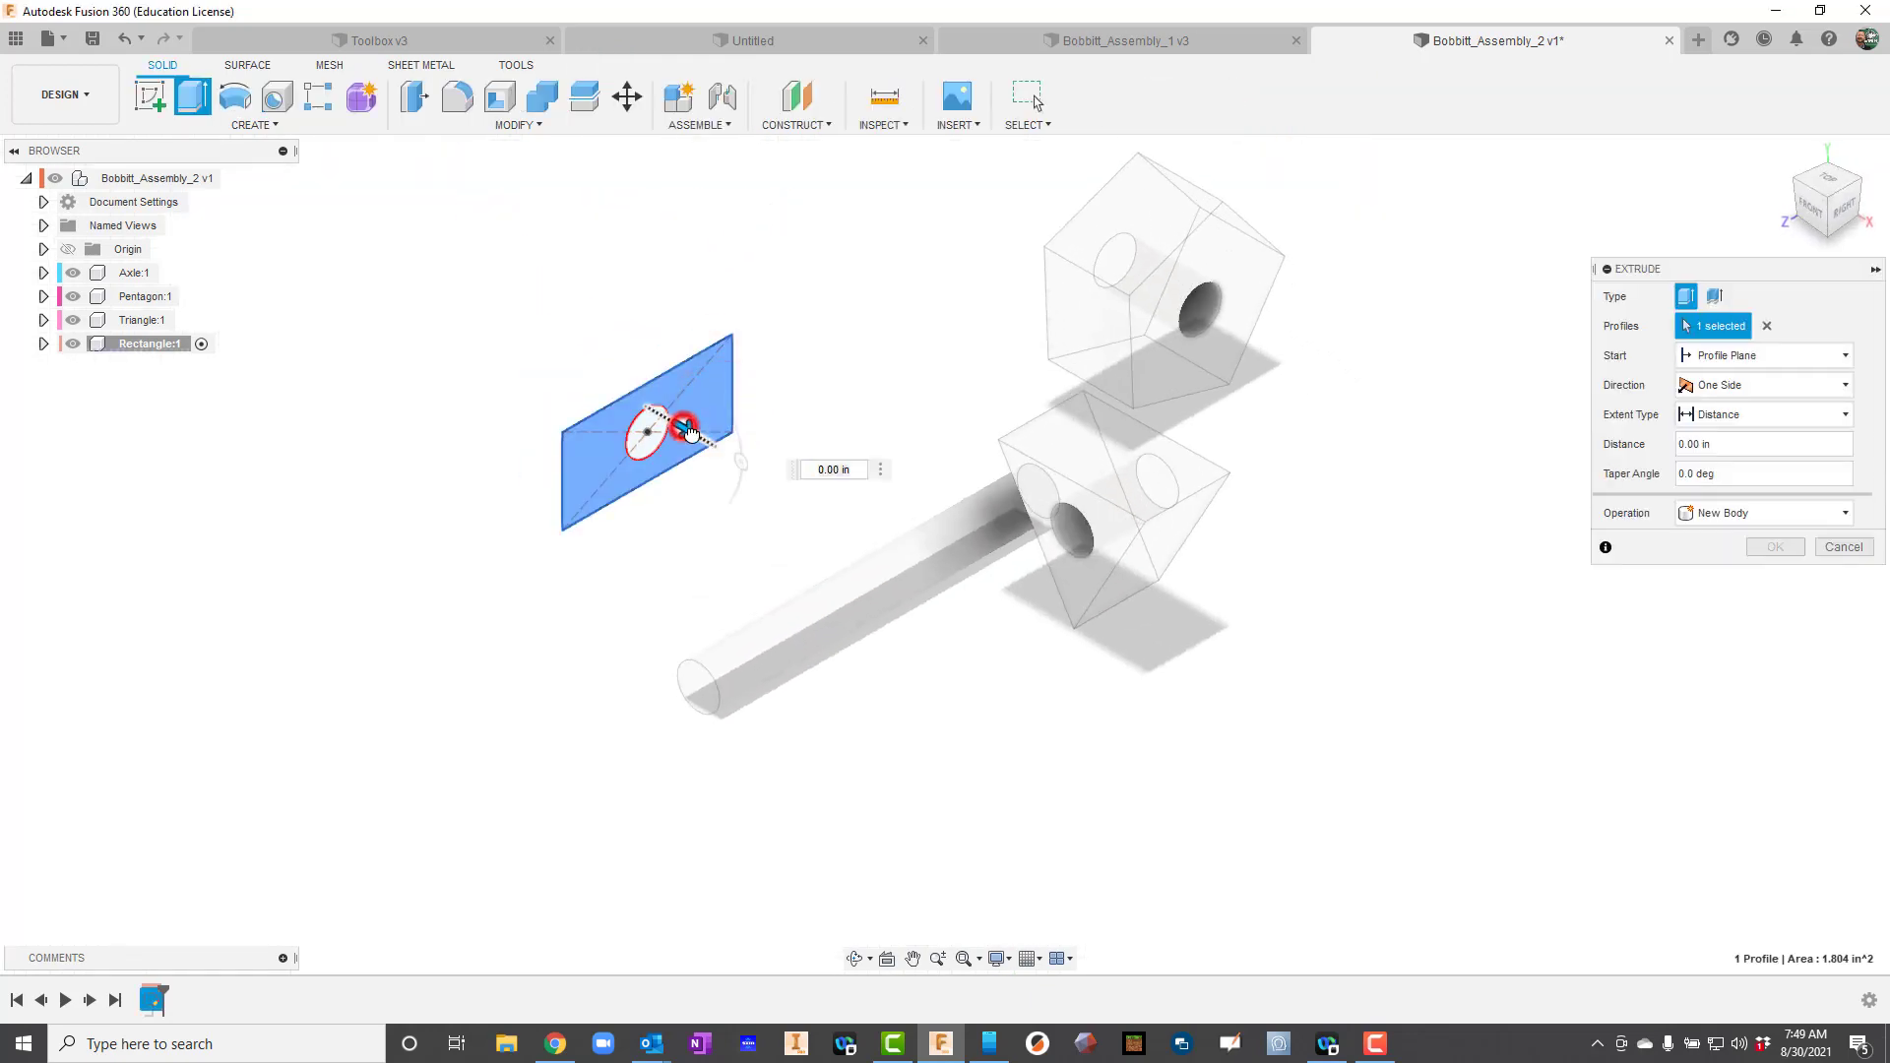
drag(682, 430, 759, 473)
key(Return)
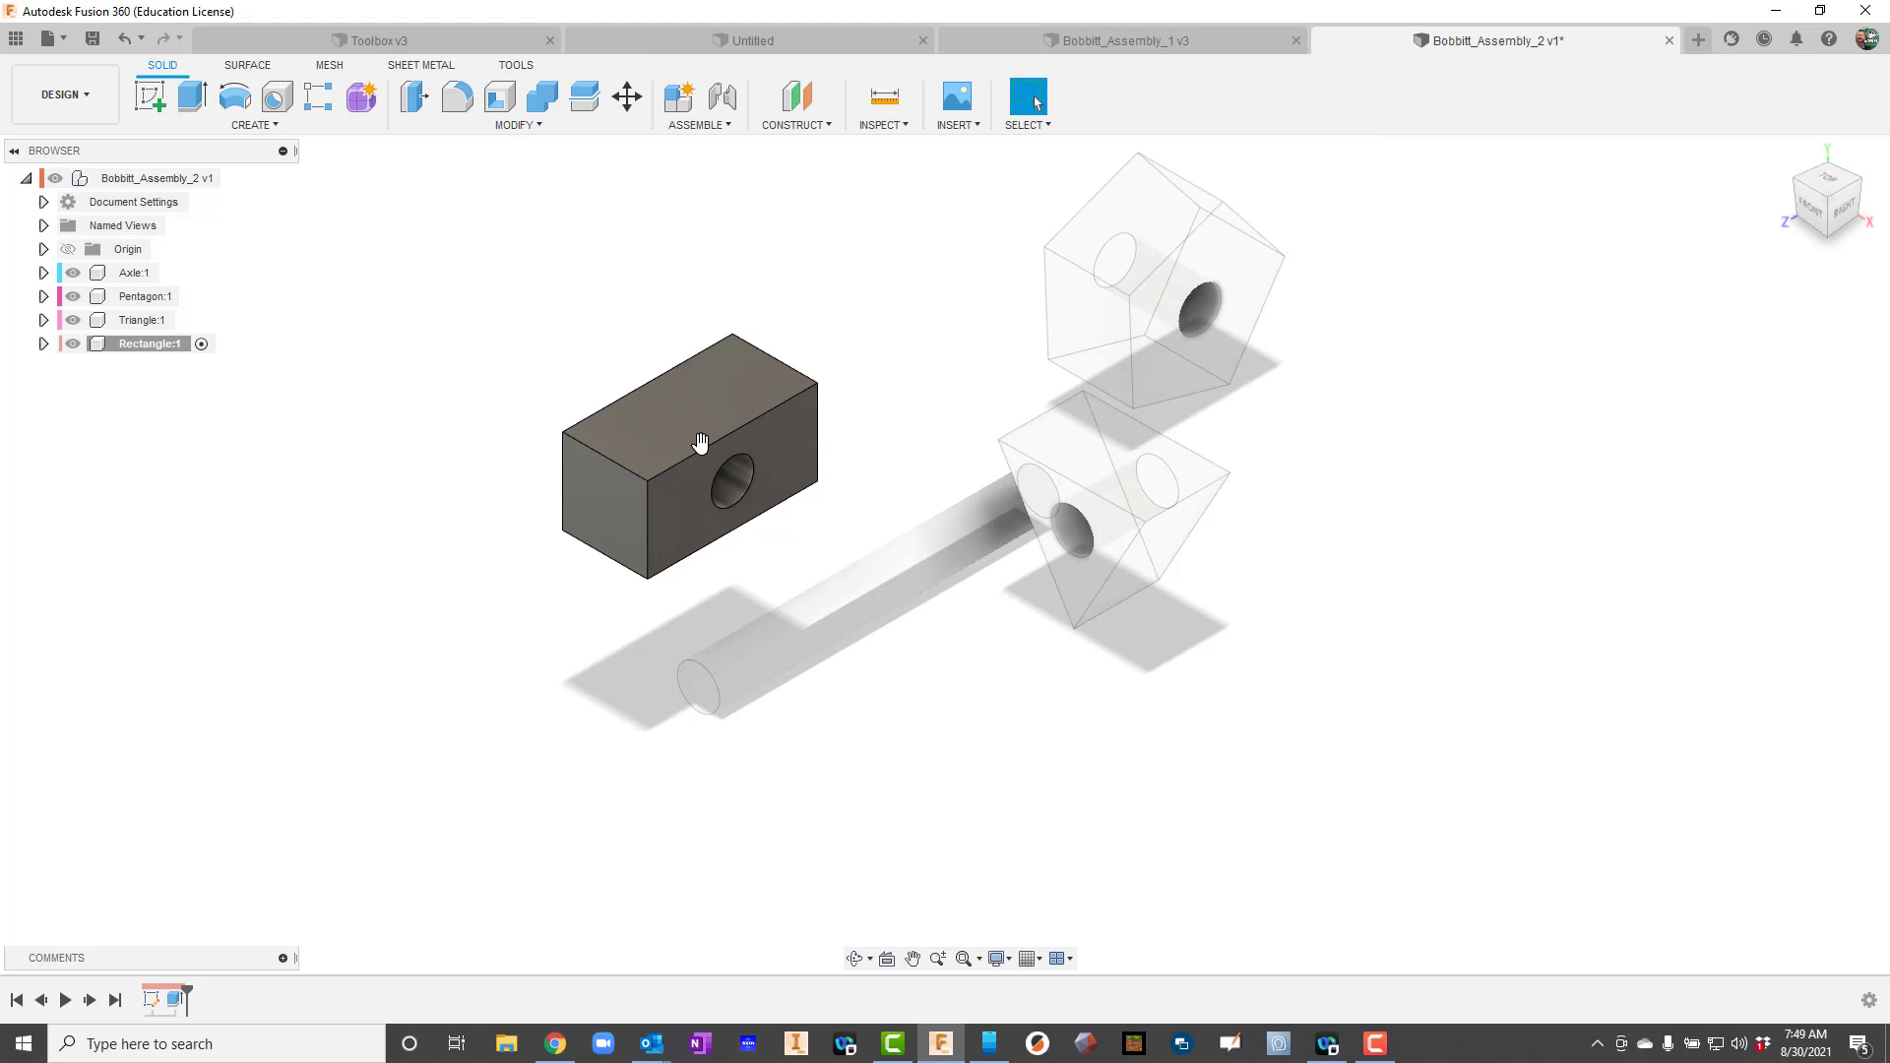
click(190, 179)
click(233, 179)
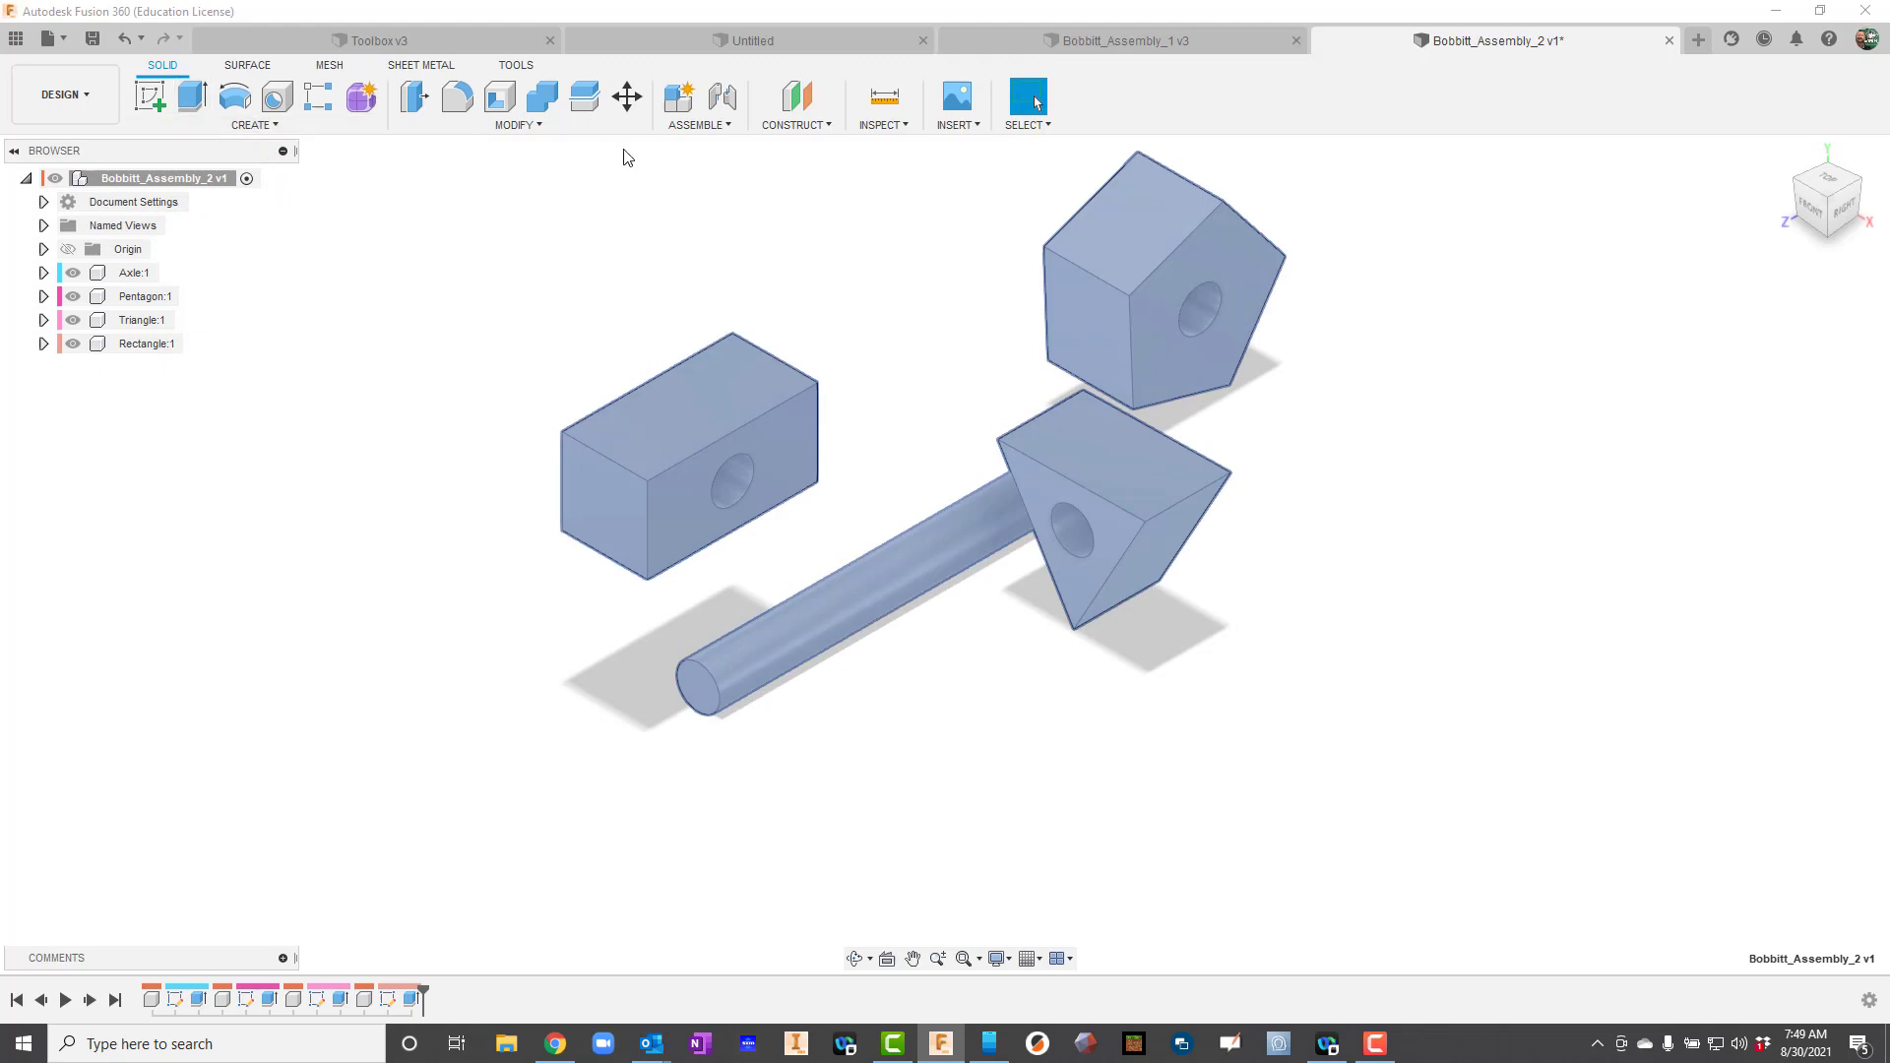
- Create a new component in the assembly named 'Arc Block'
click(705, 125)
click(697, 150)
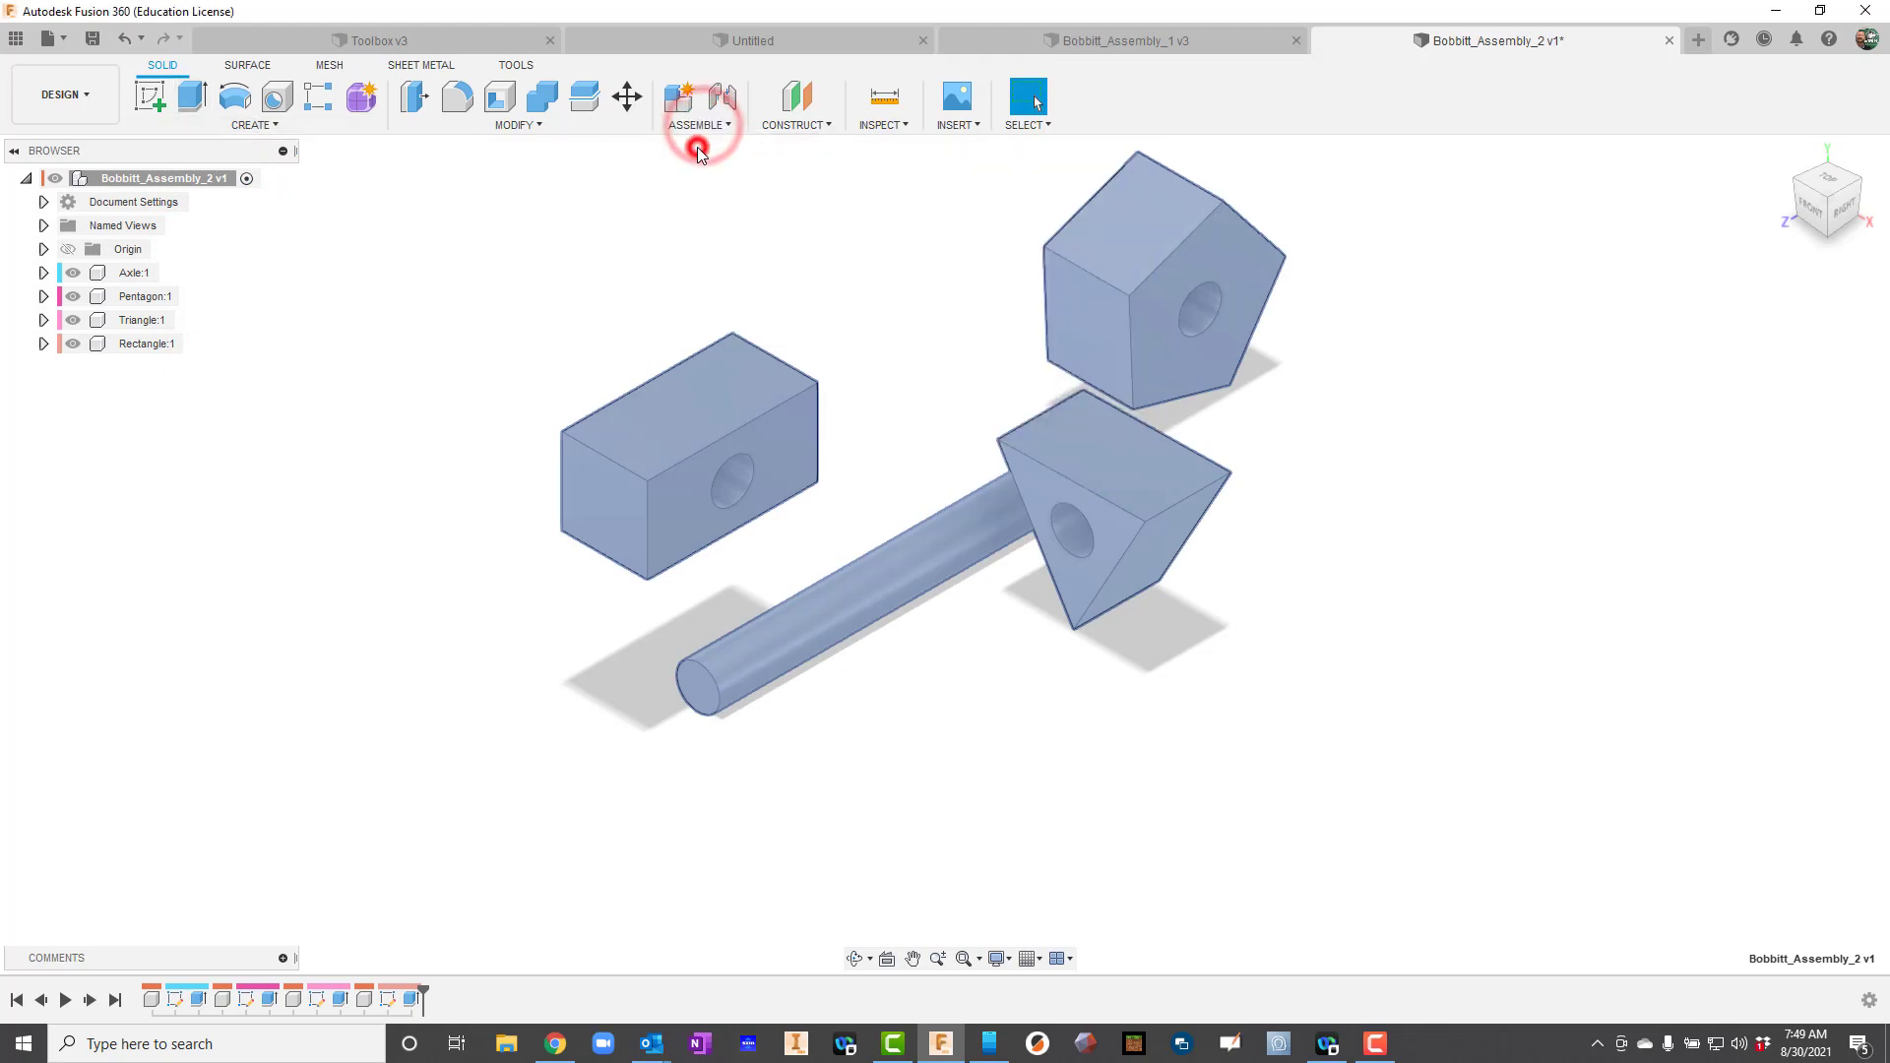
click(1693, 385)
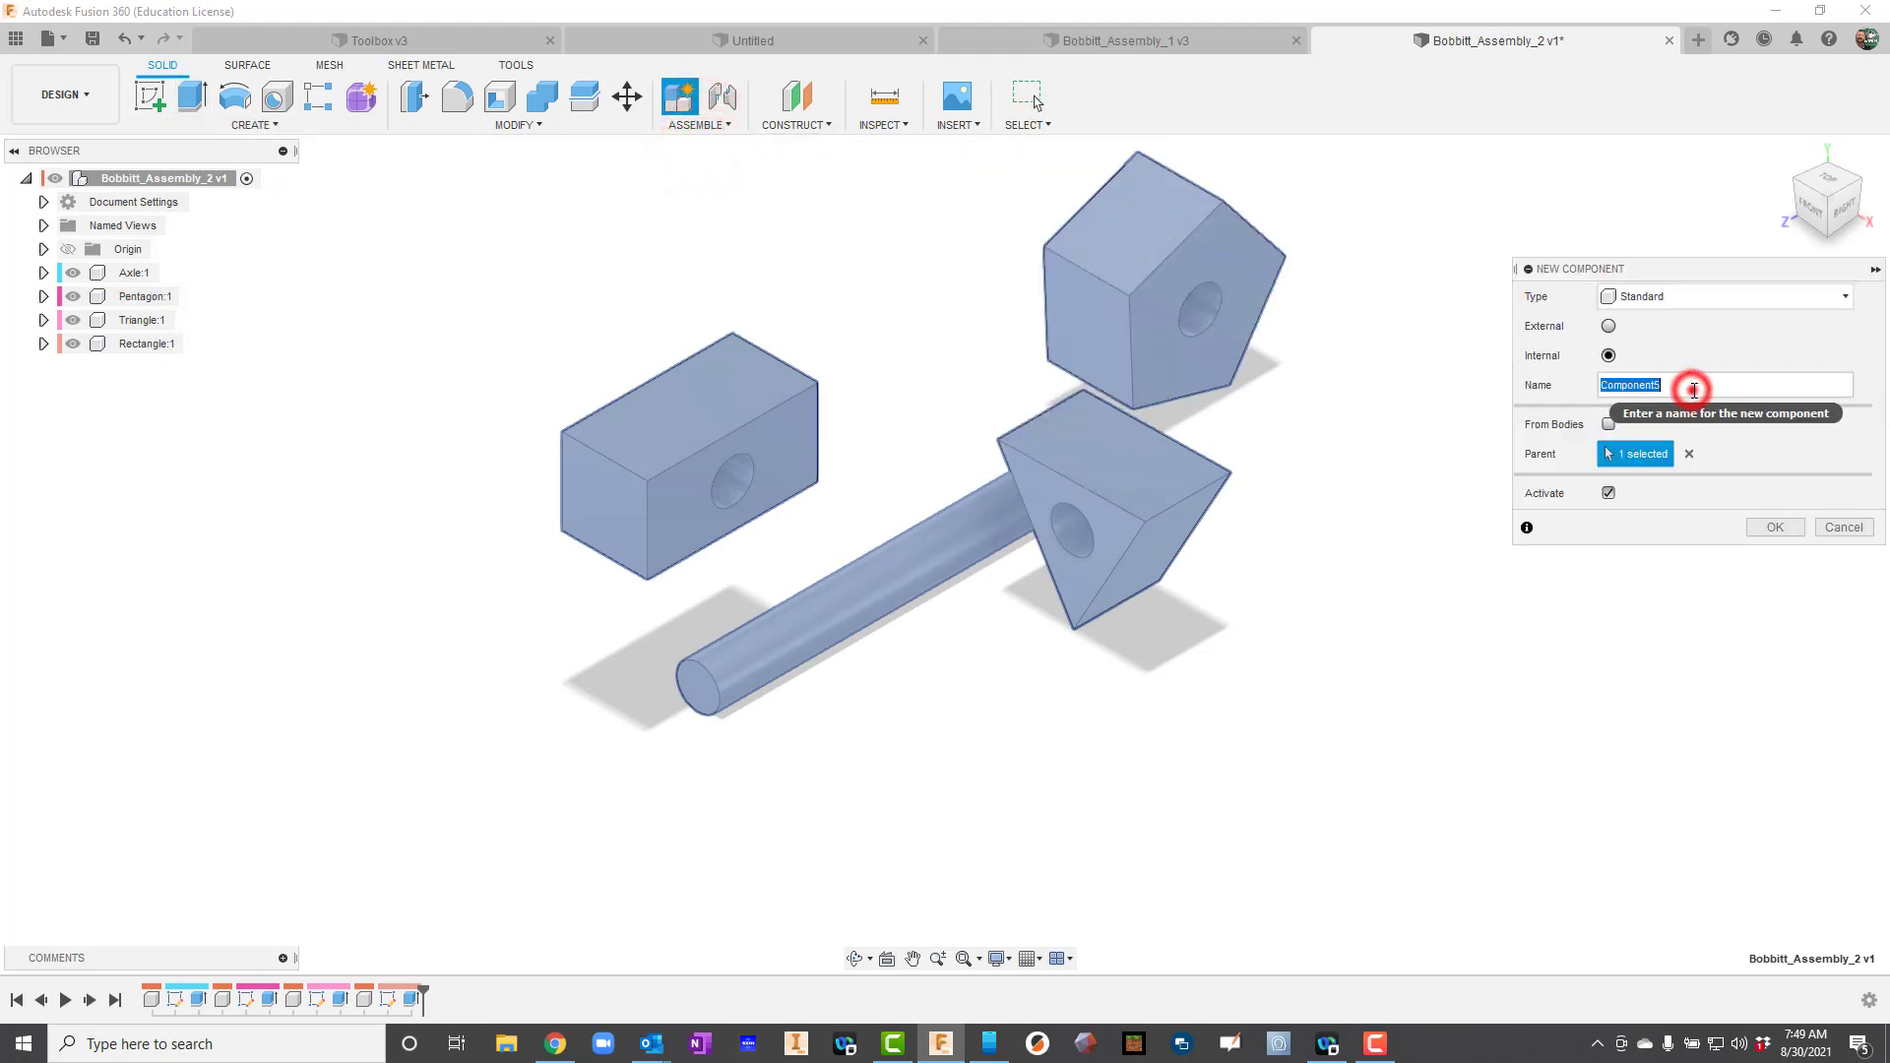
double_click(1706, 385)
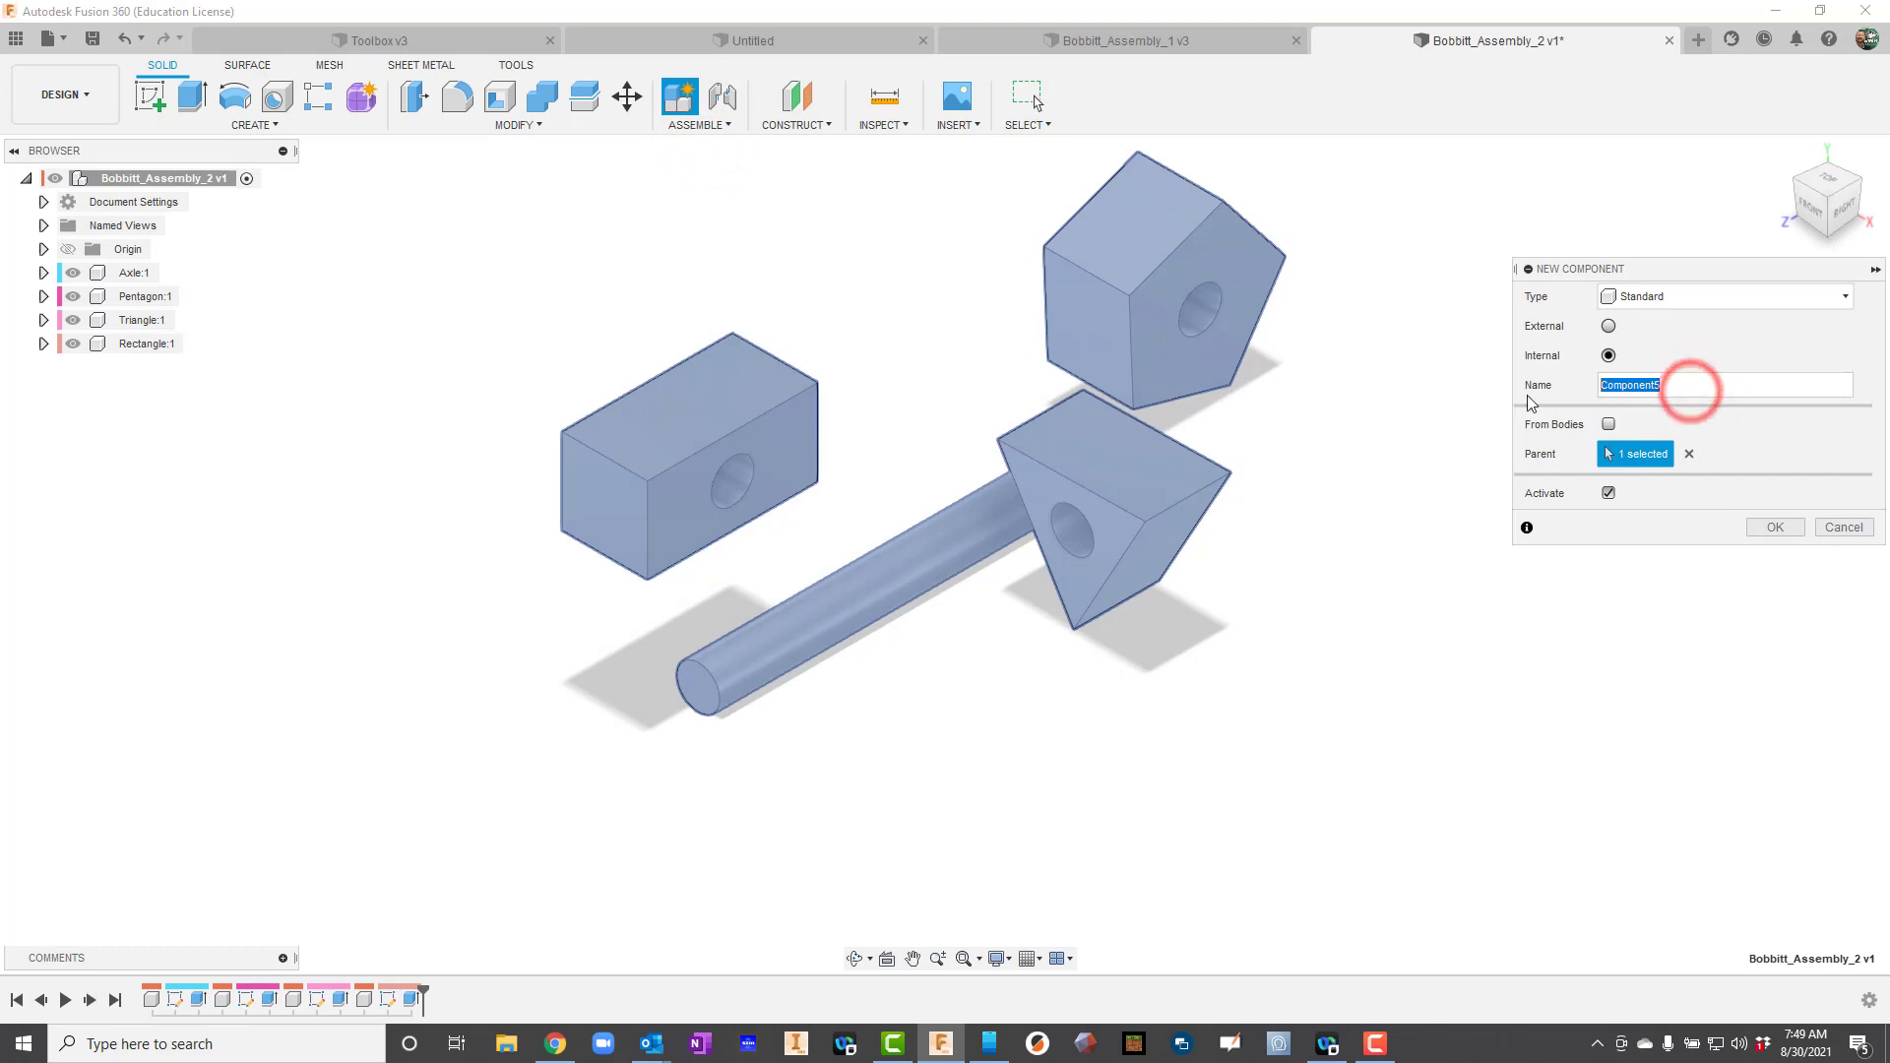
text(Ar)
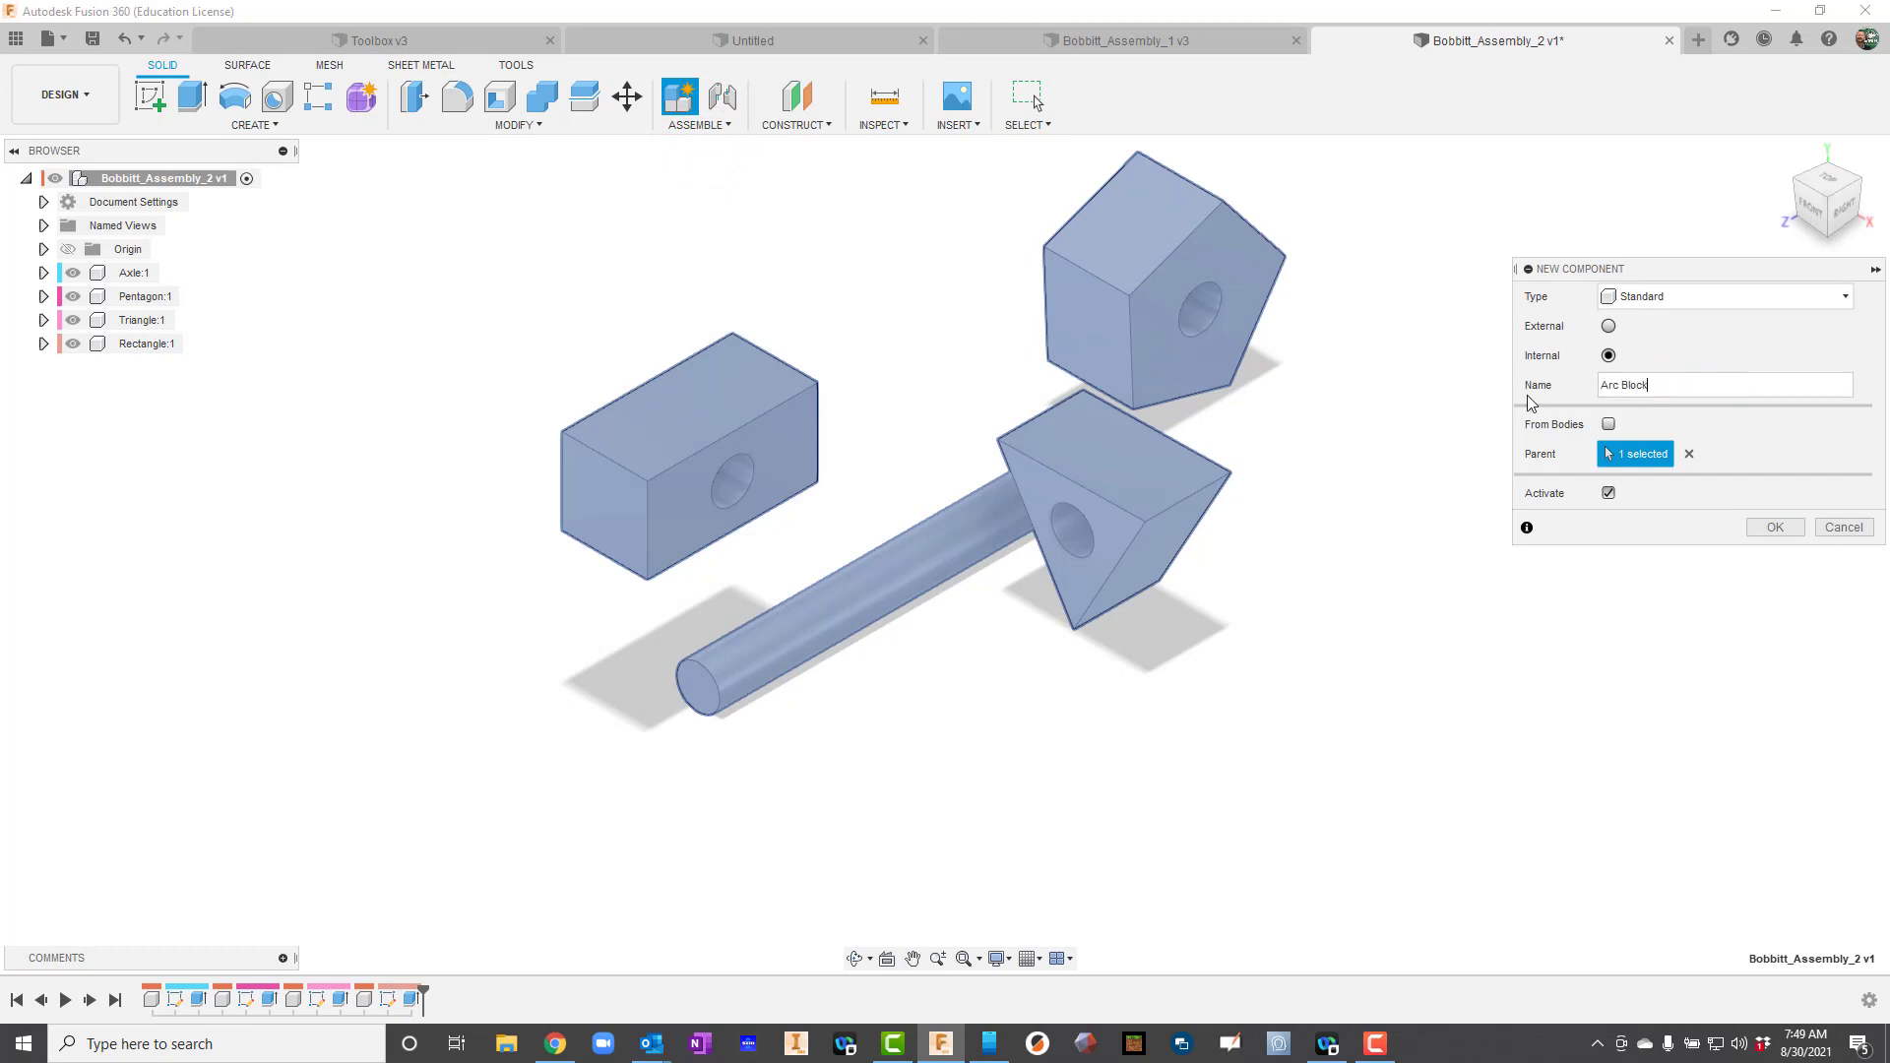
text(c Block)
key(Return)
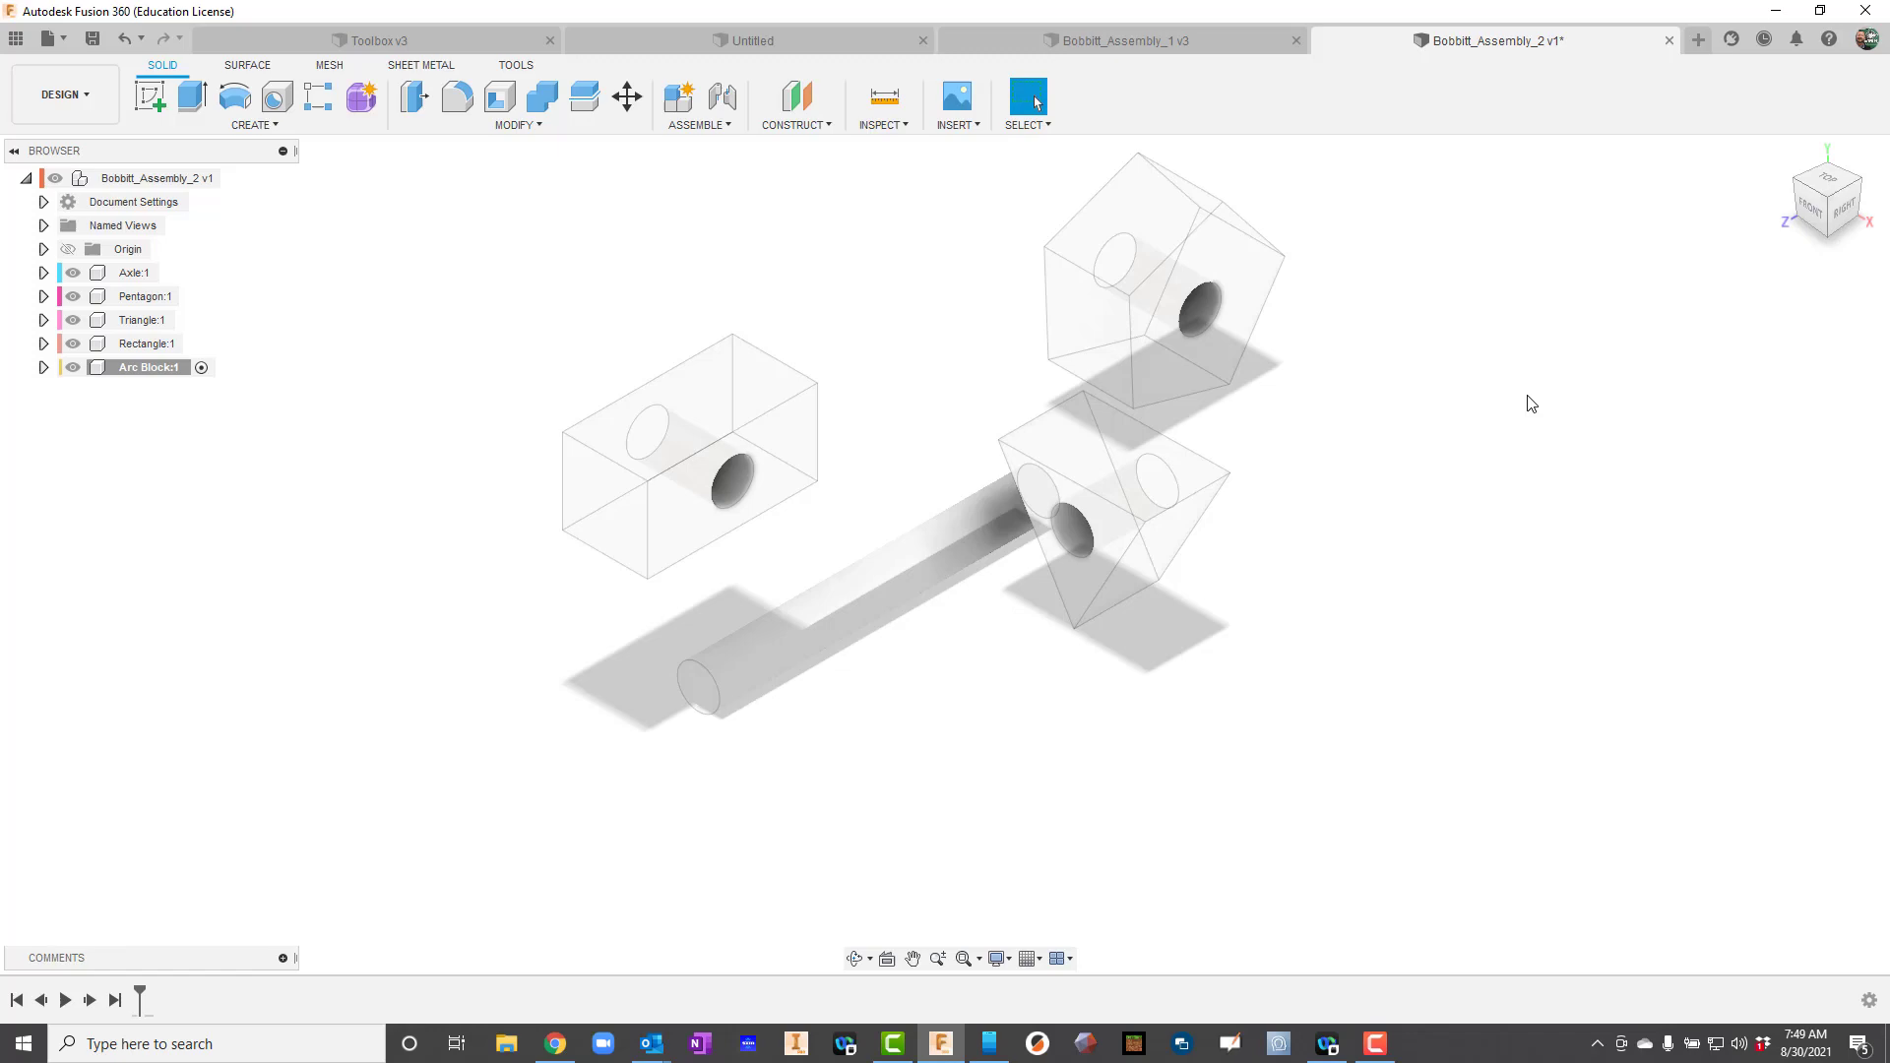
- Sketch a 3 × 2.5 in two-point rectangle on the XZ ground plane
click(150, 96)
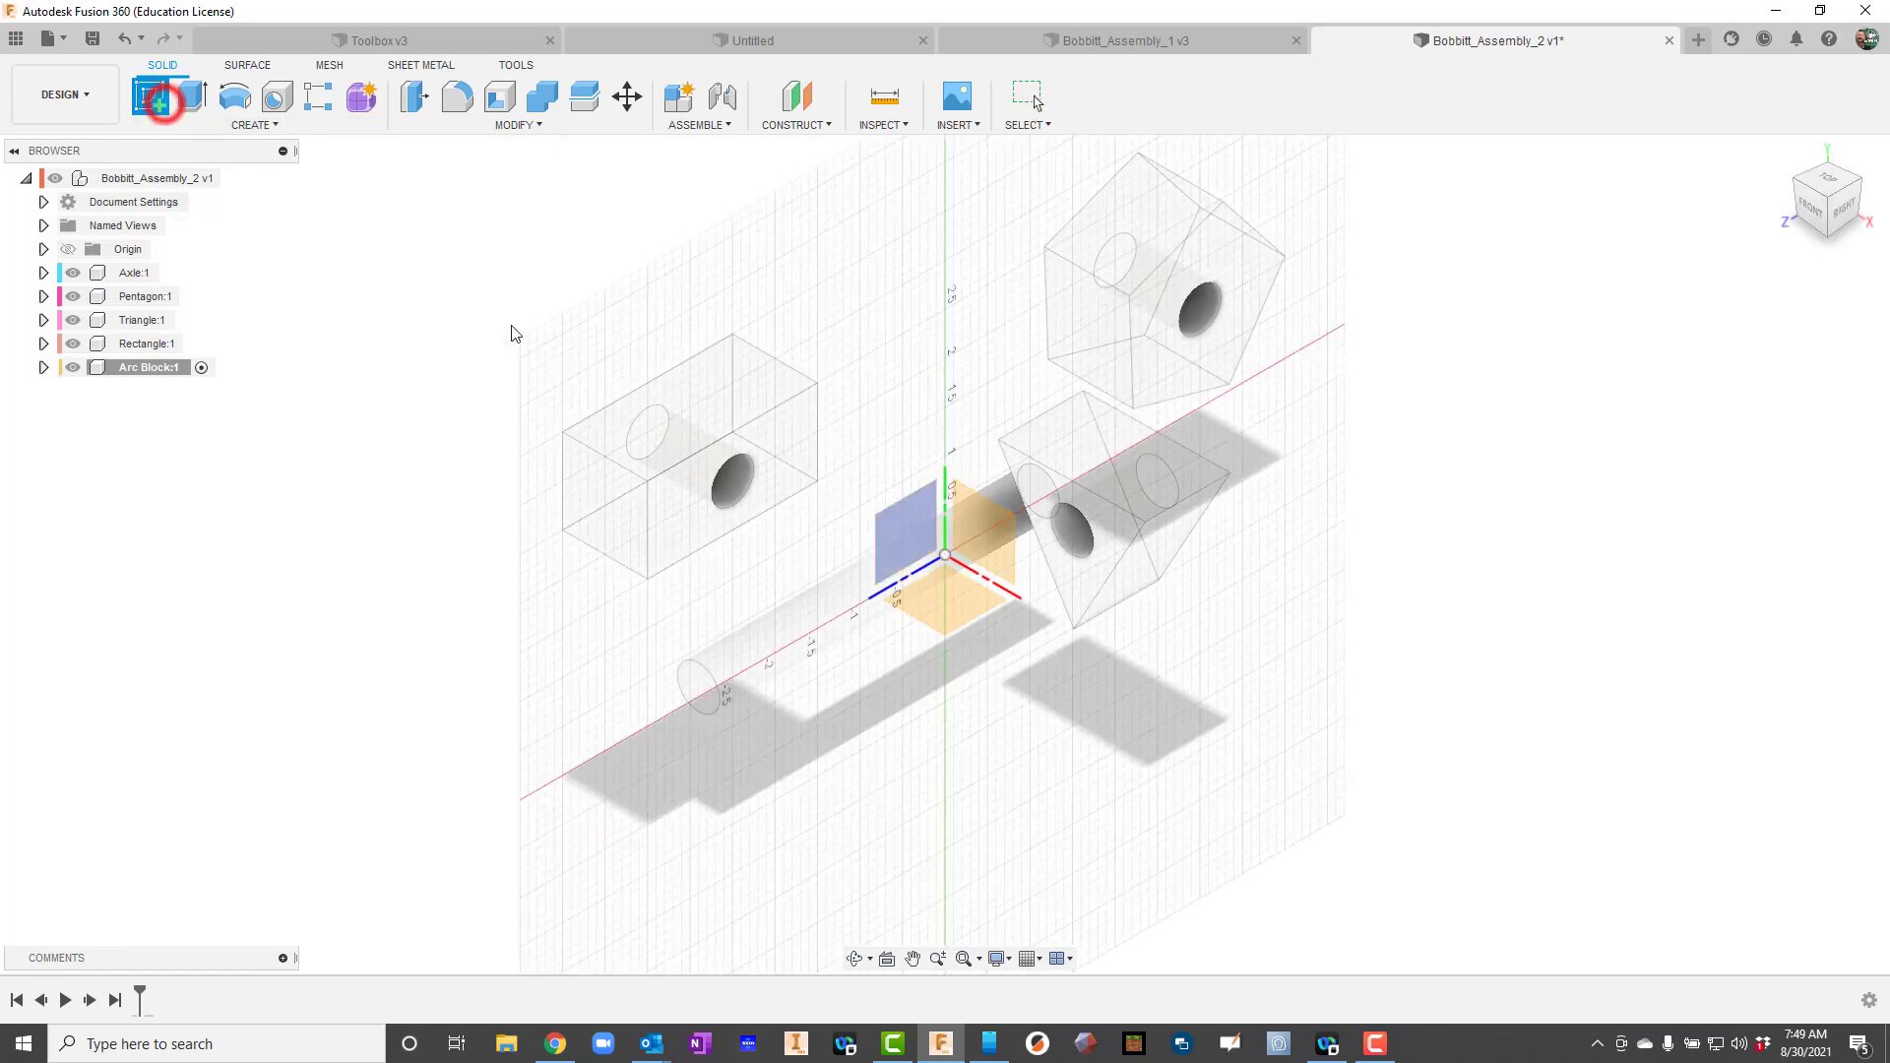
click(965, 593)
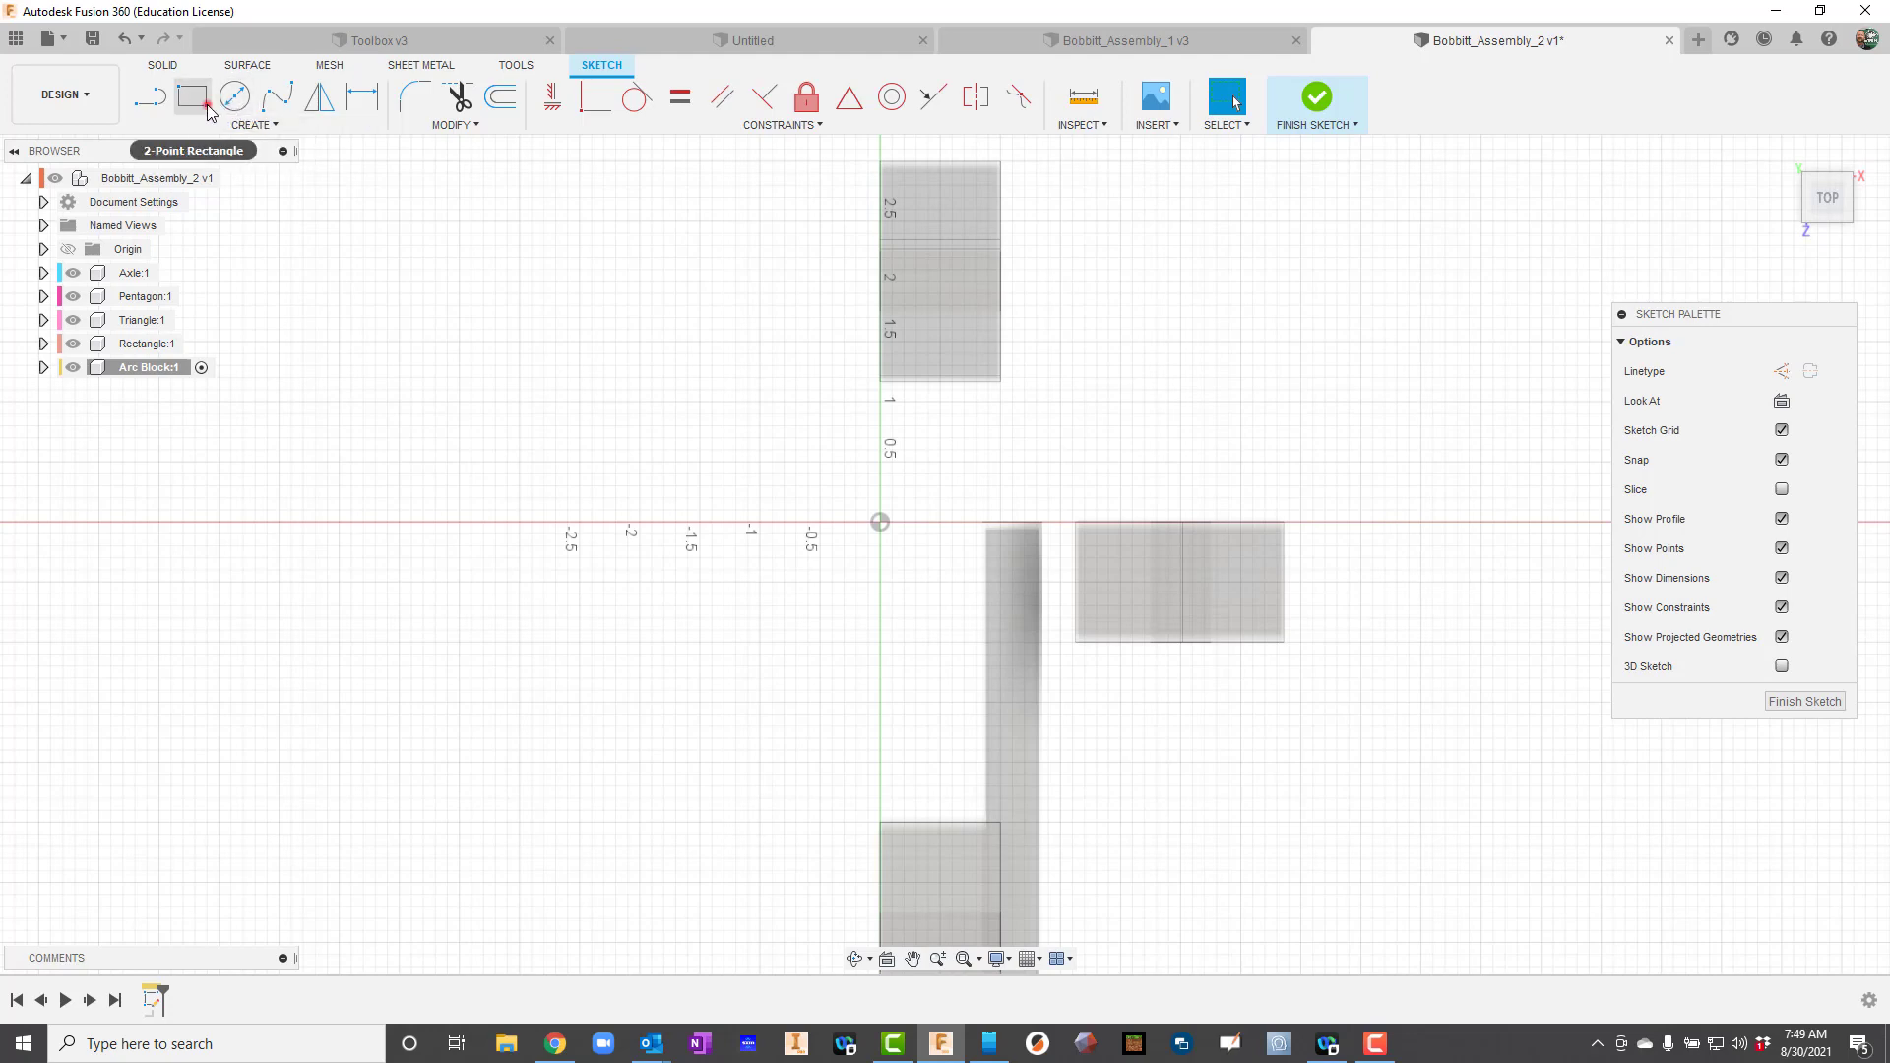
click(201, 102)
click(339, 461)
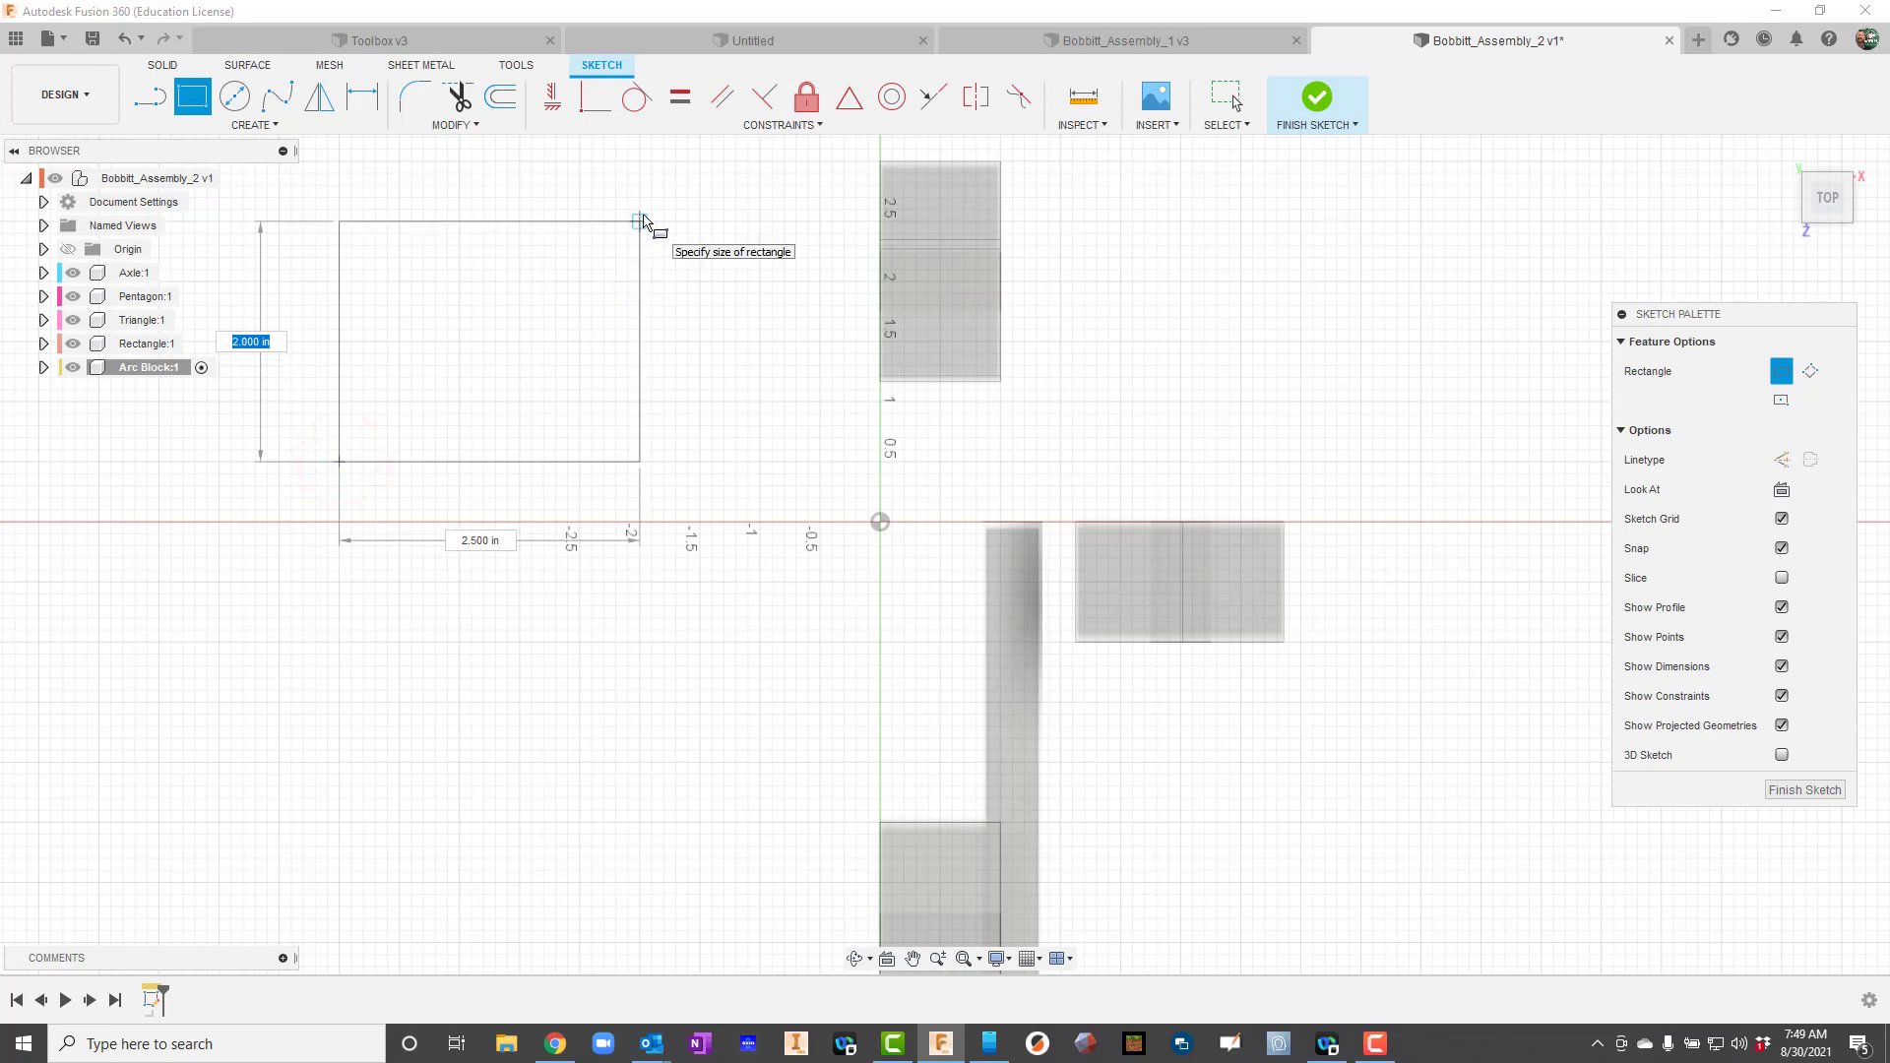
key(Tab)
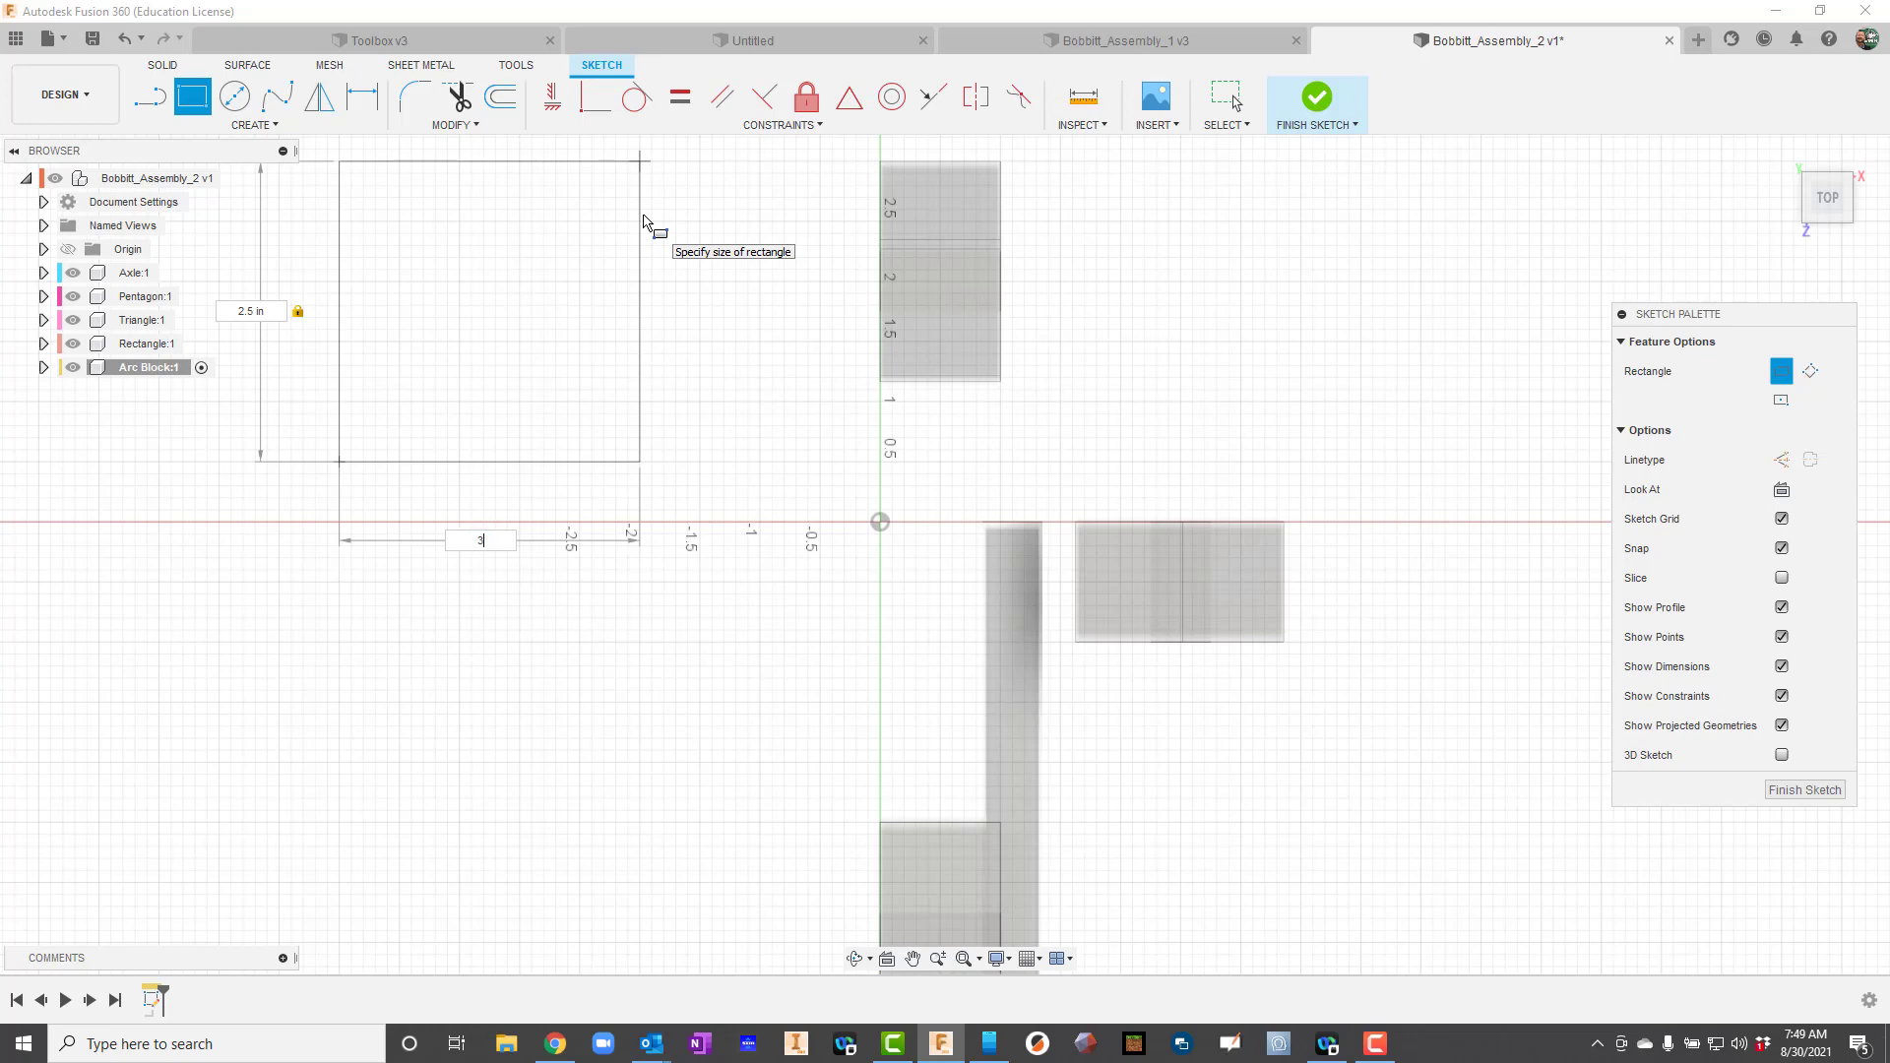
key(Return)
key(Escape)
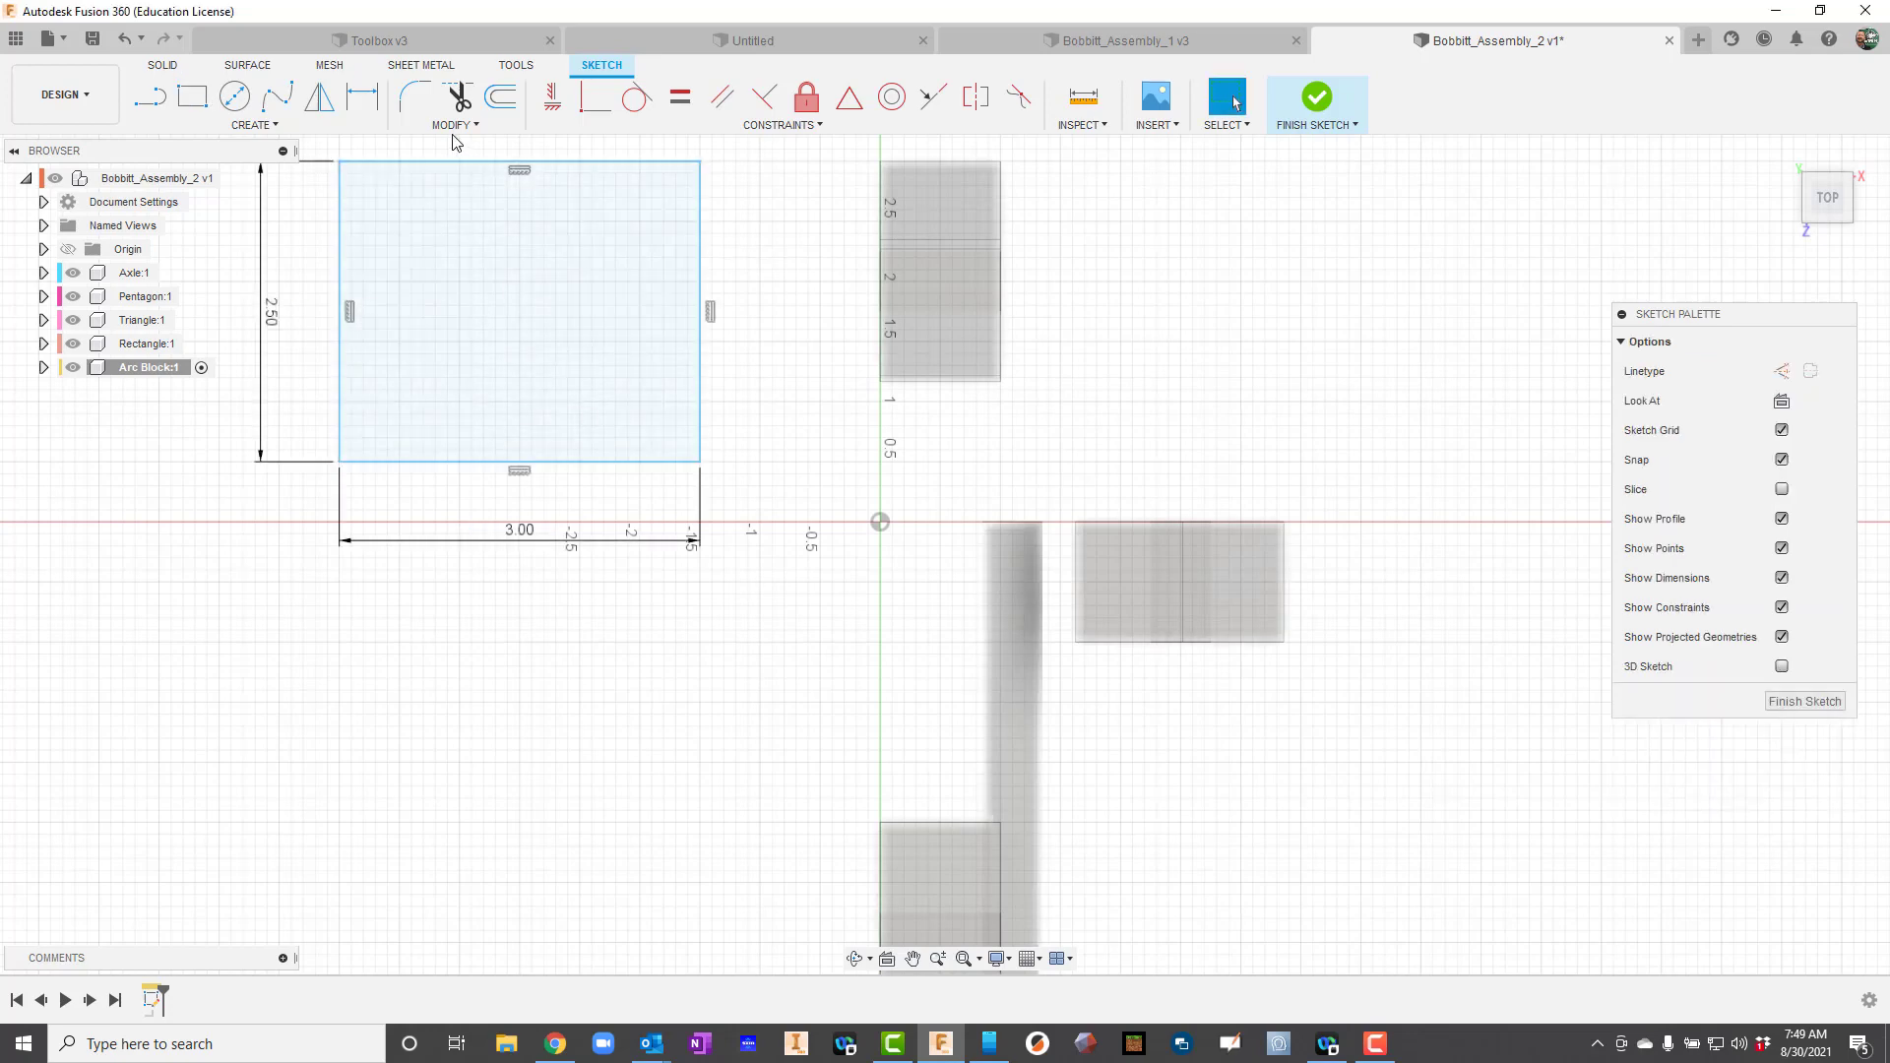
- Draw a 0.5 in diameter circle near the rectangle's top centre
click(234, 96)
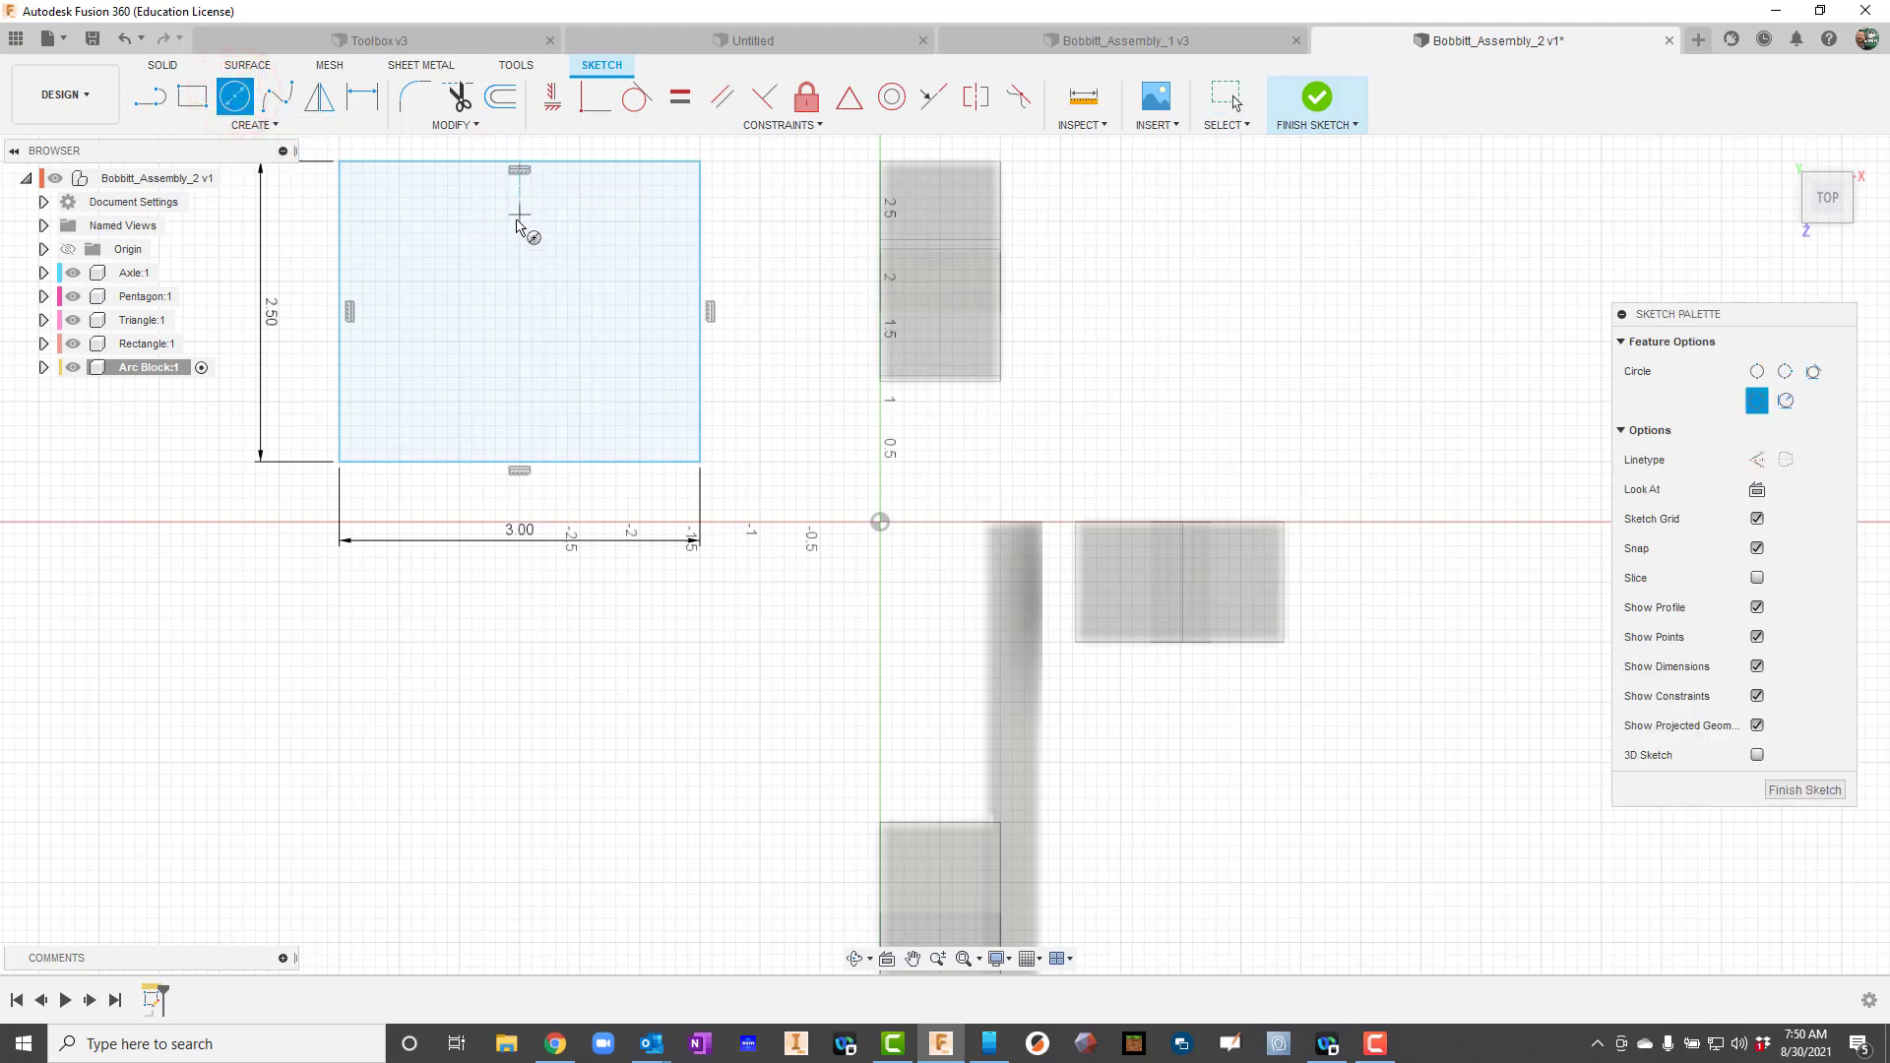
click(520, 282)
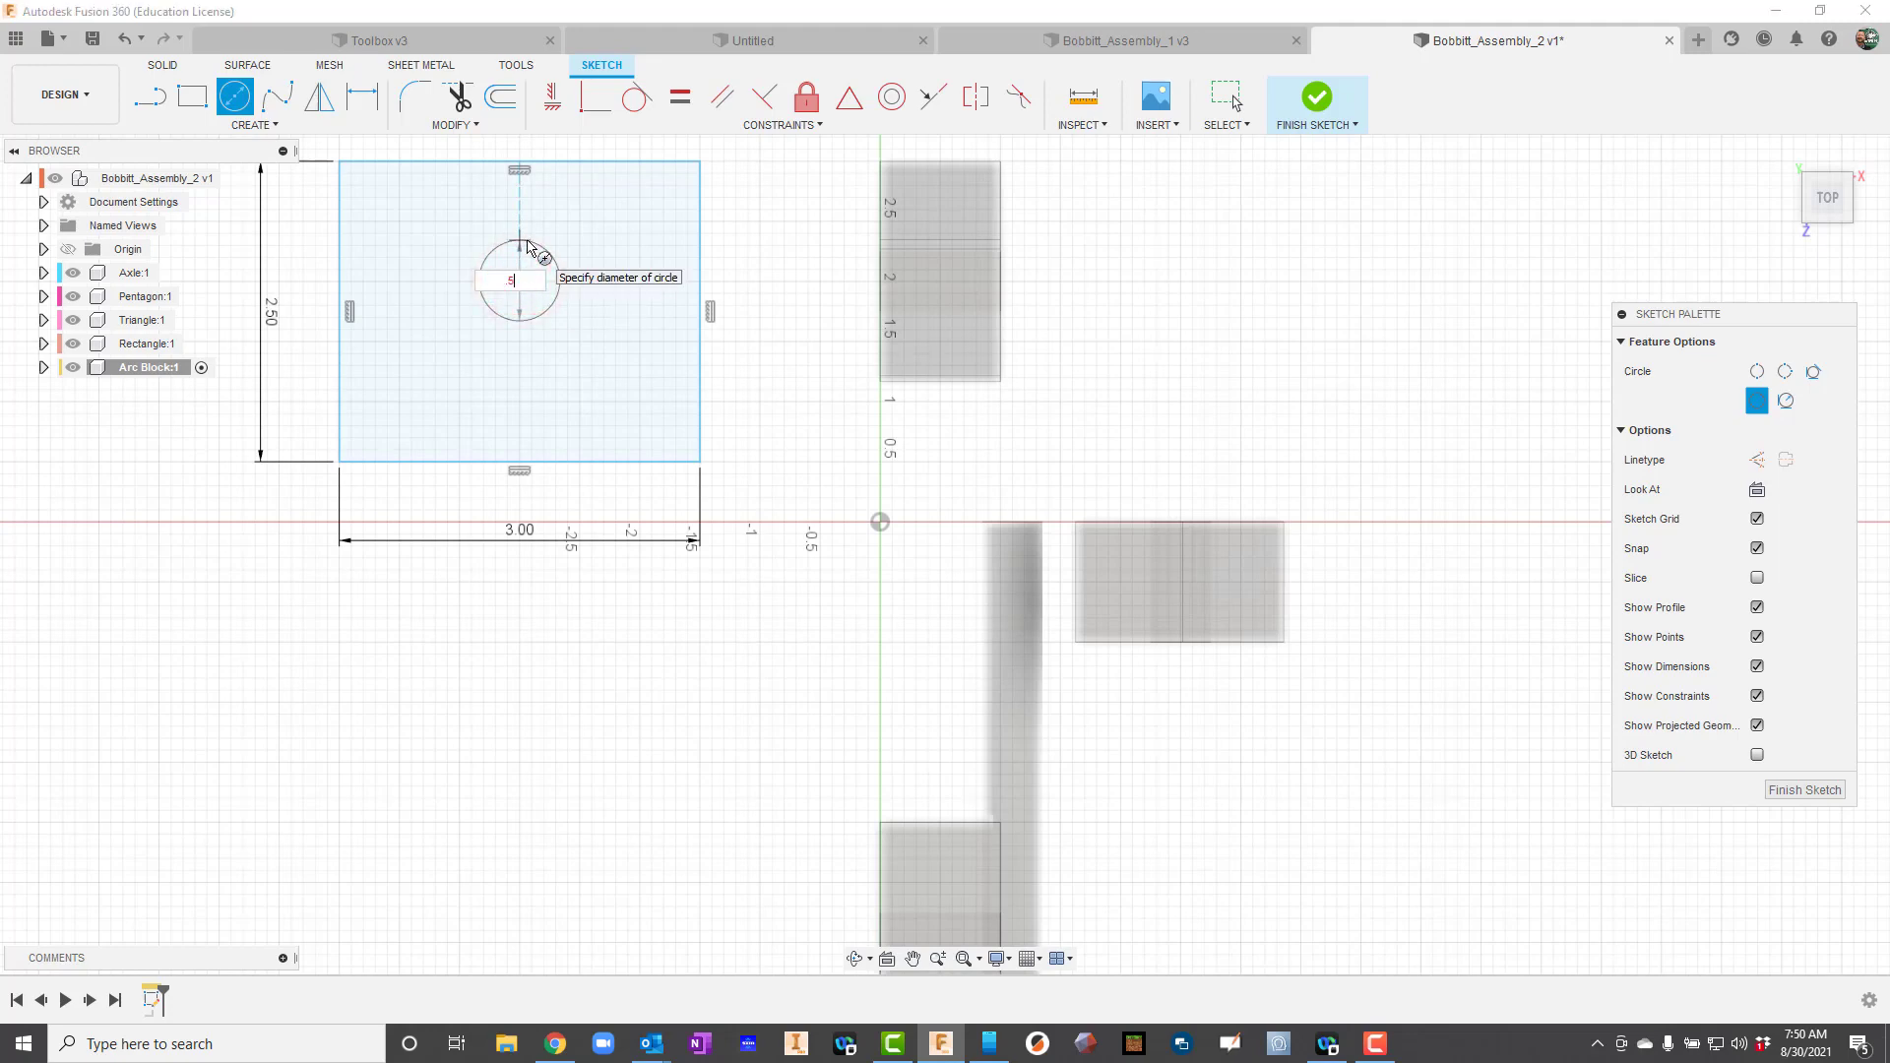
key(Return)
key(Escape)
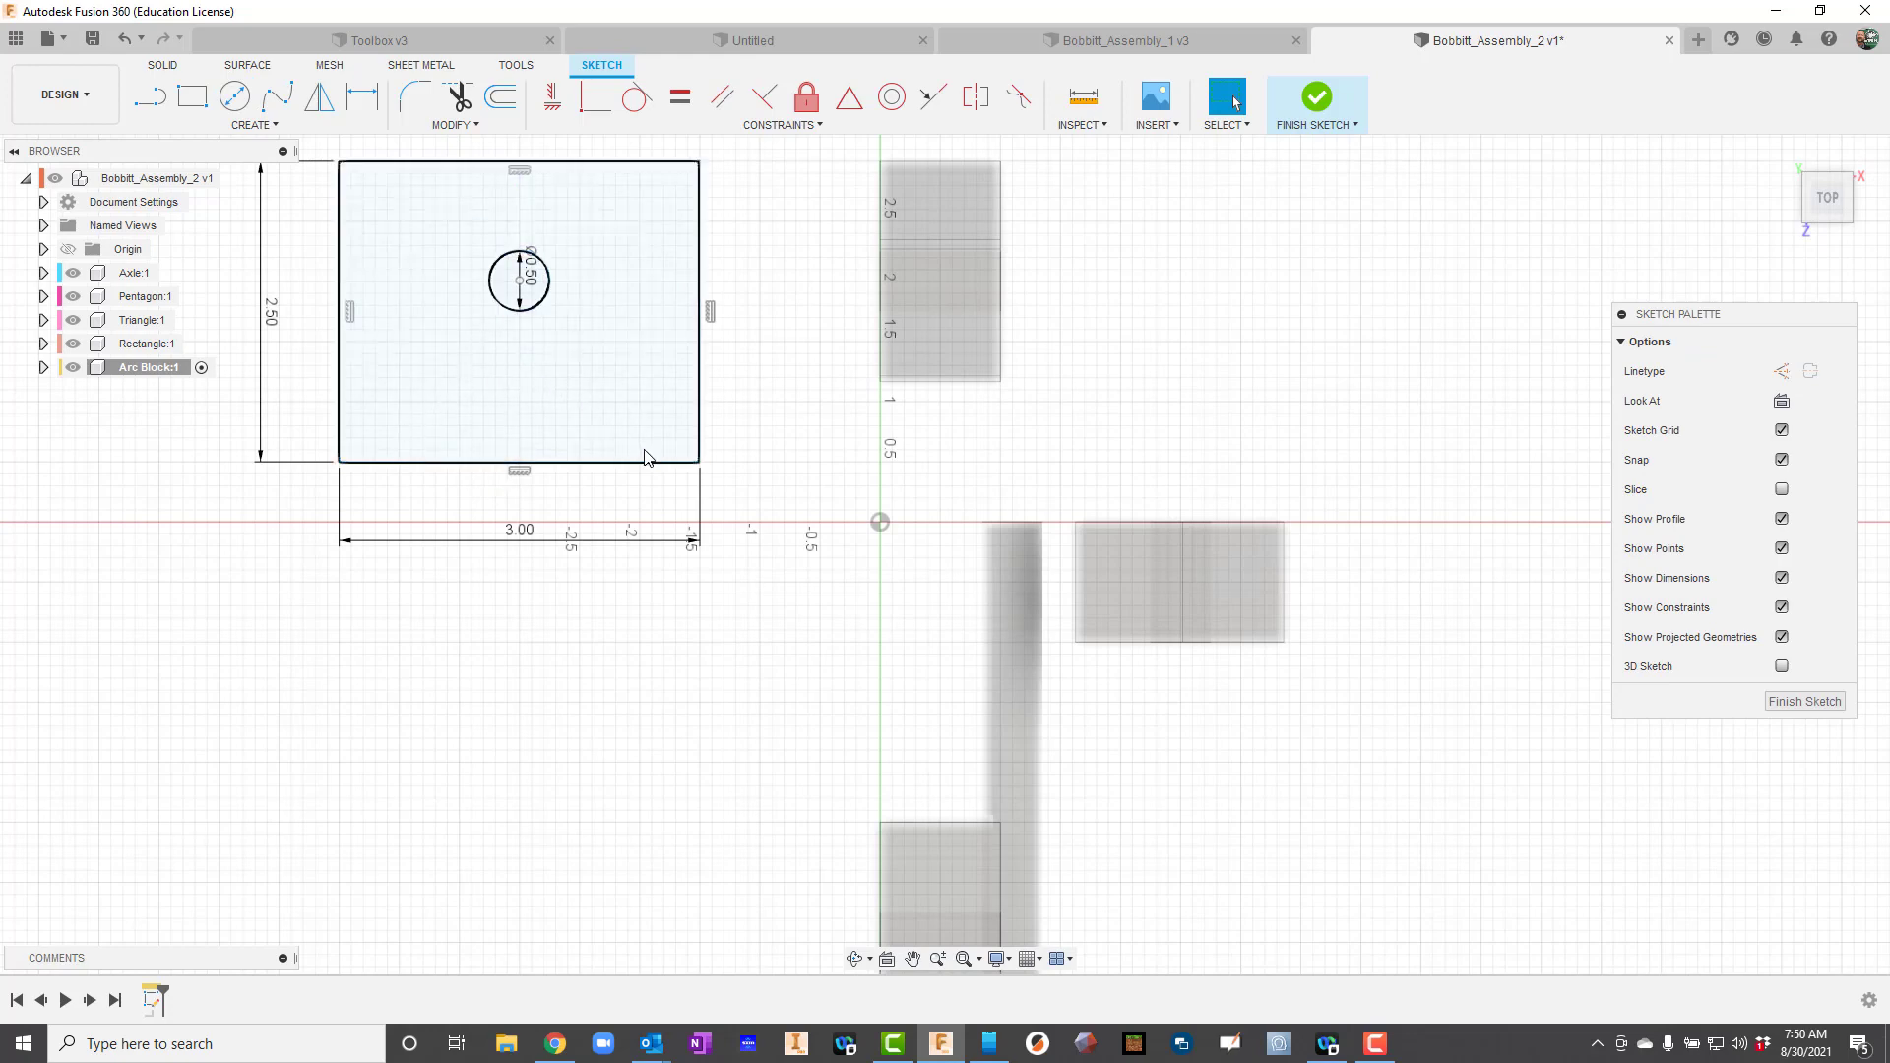
- Draw a 1 in radius, 180° center-point arc centred on the bottom edge's midpoint
click(280, 126)
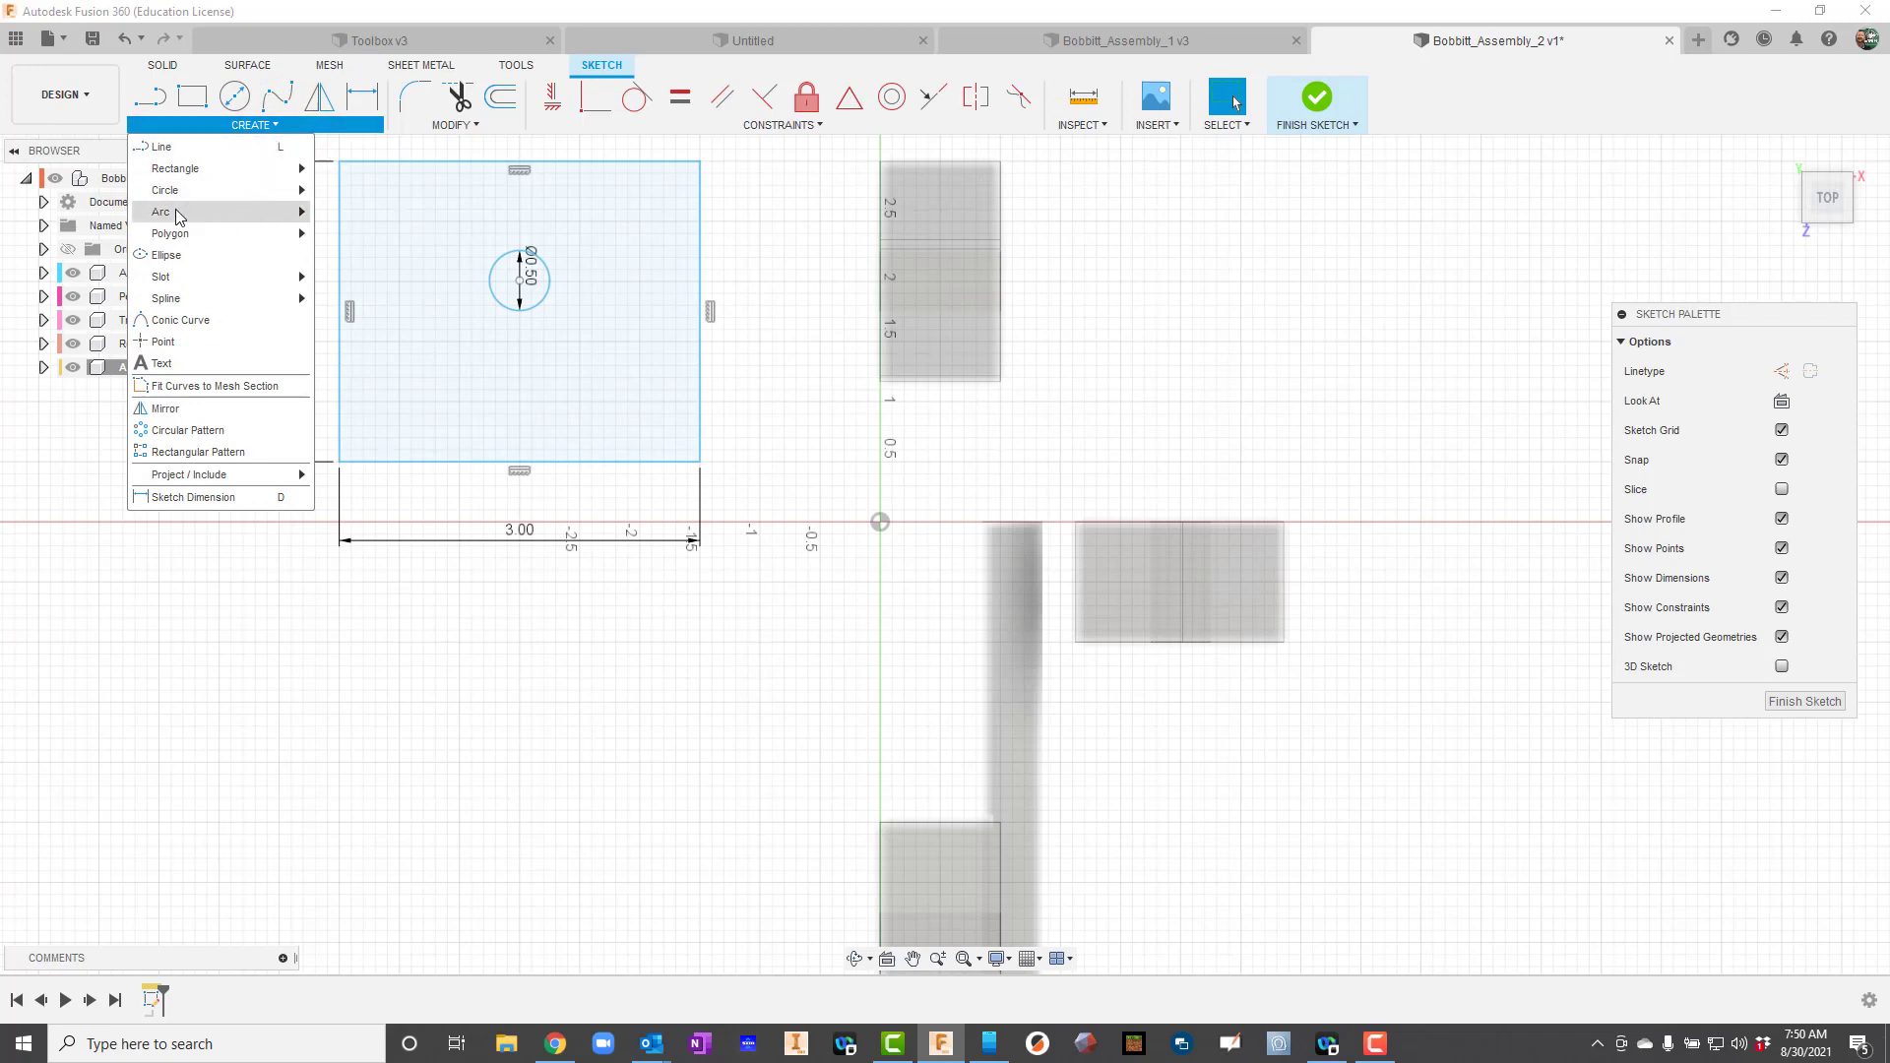
mouse_move(177, 216)
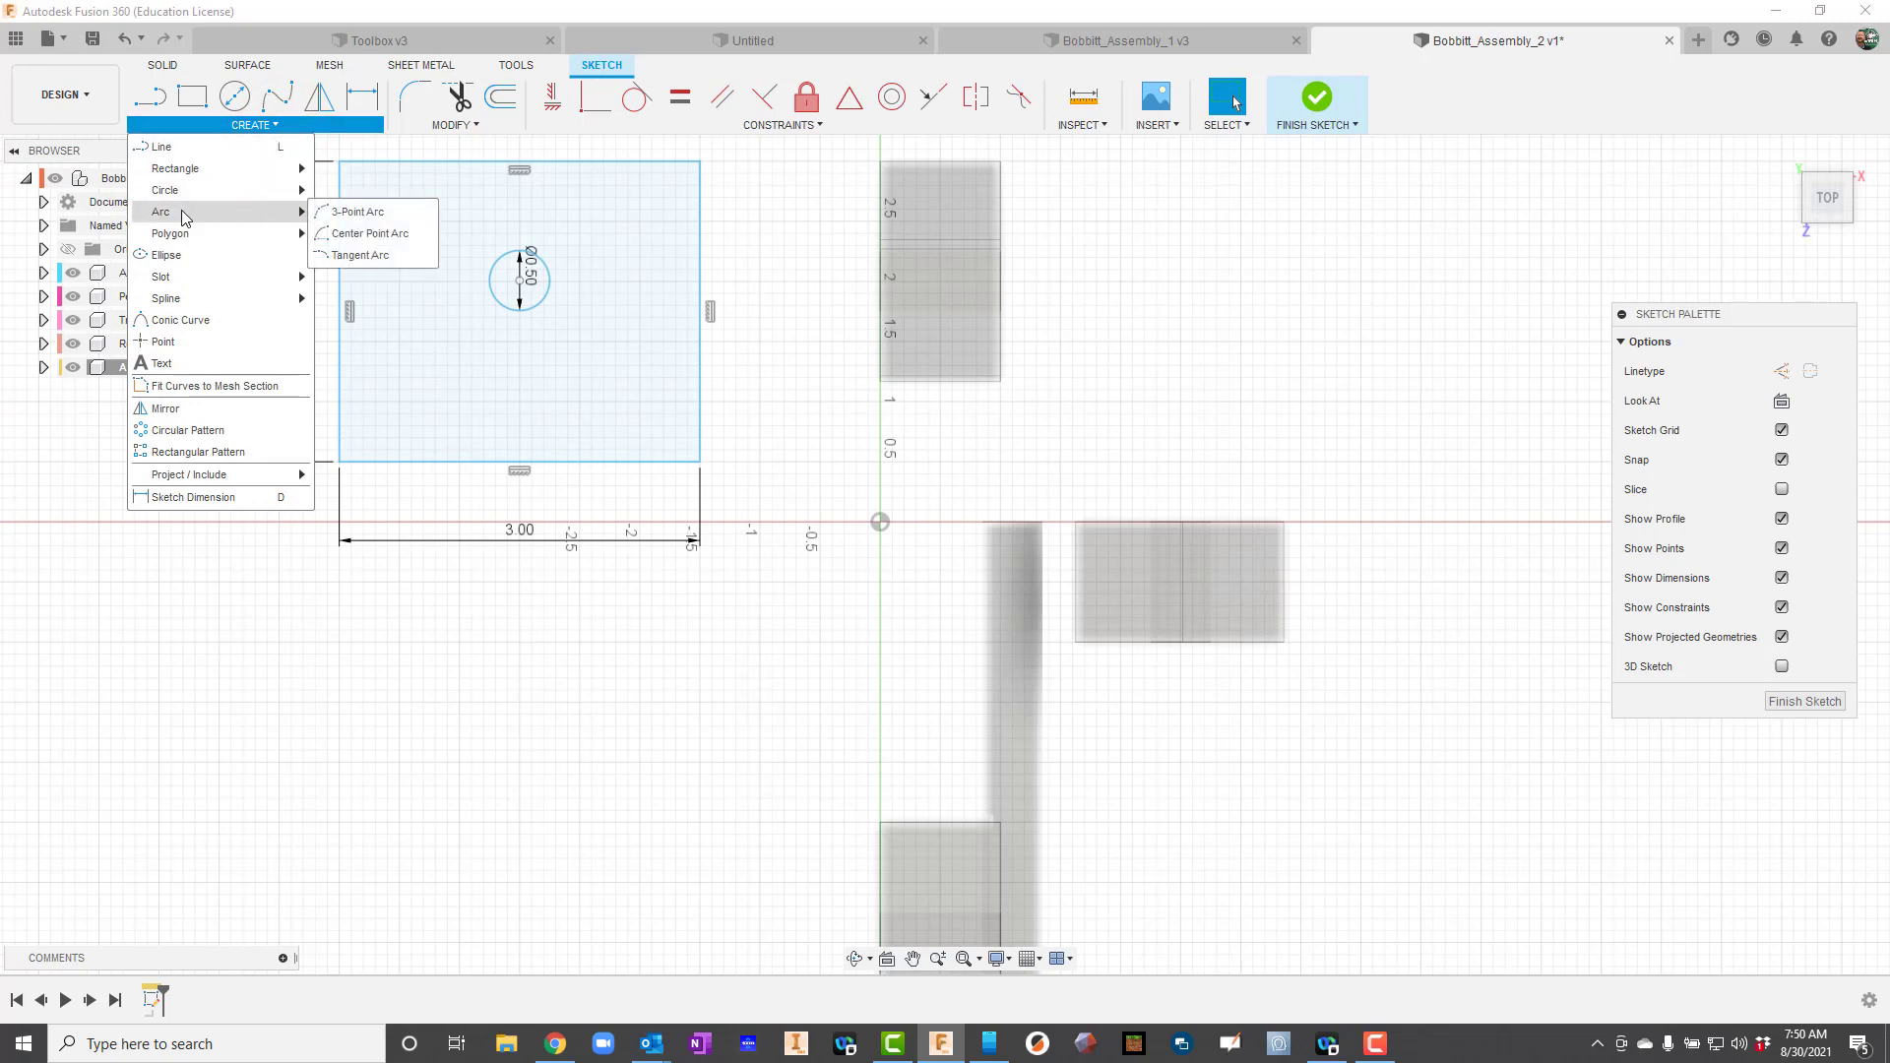
click(368, 236)
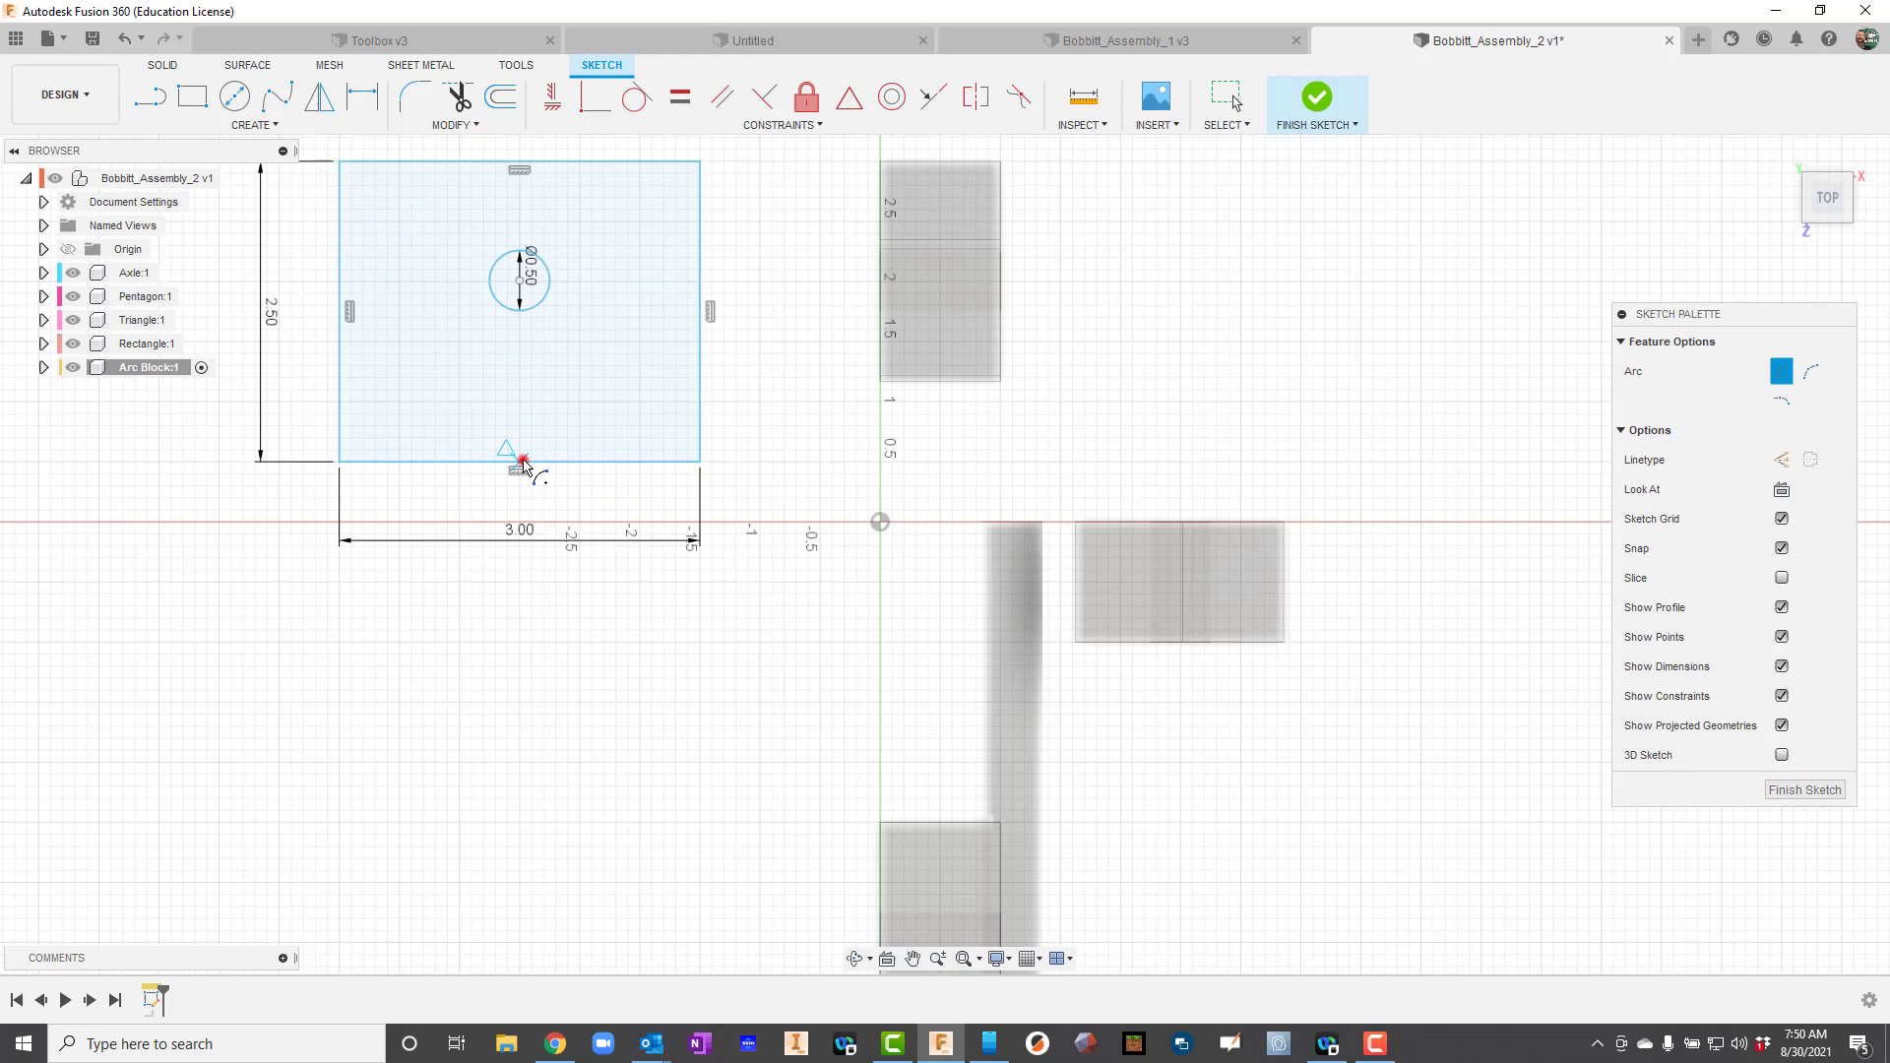
click(520, 460)
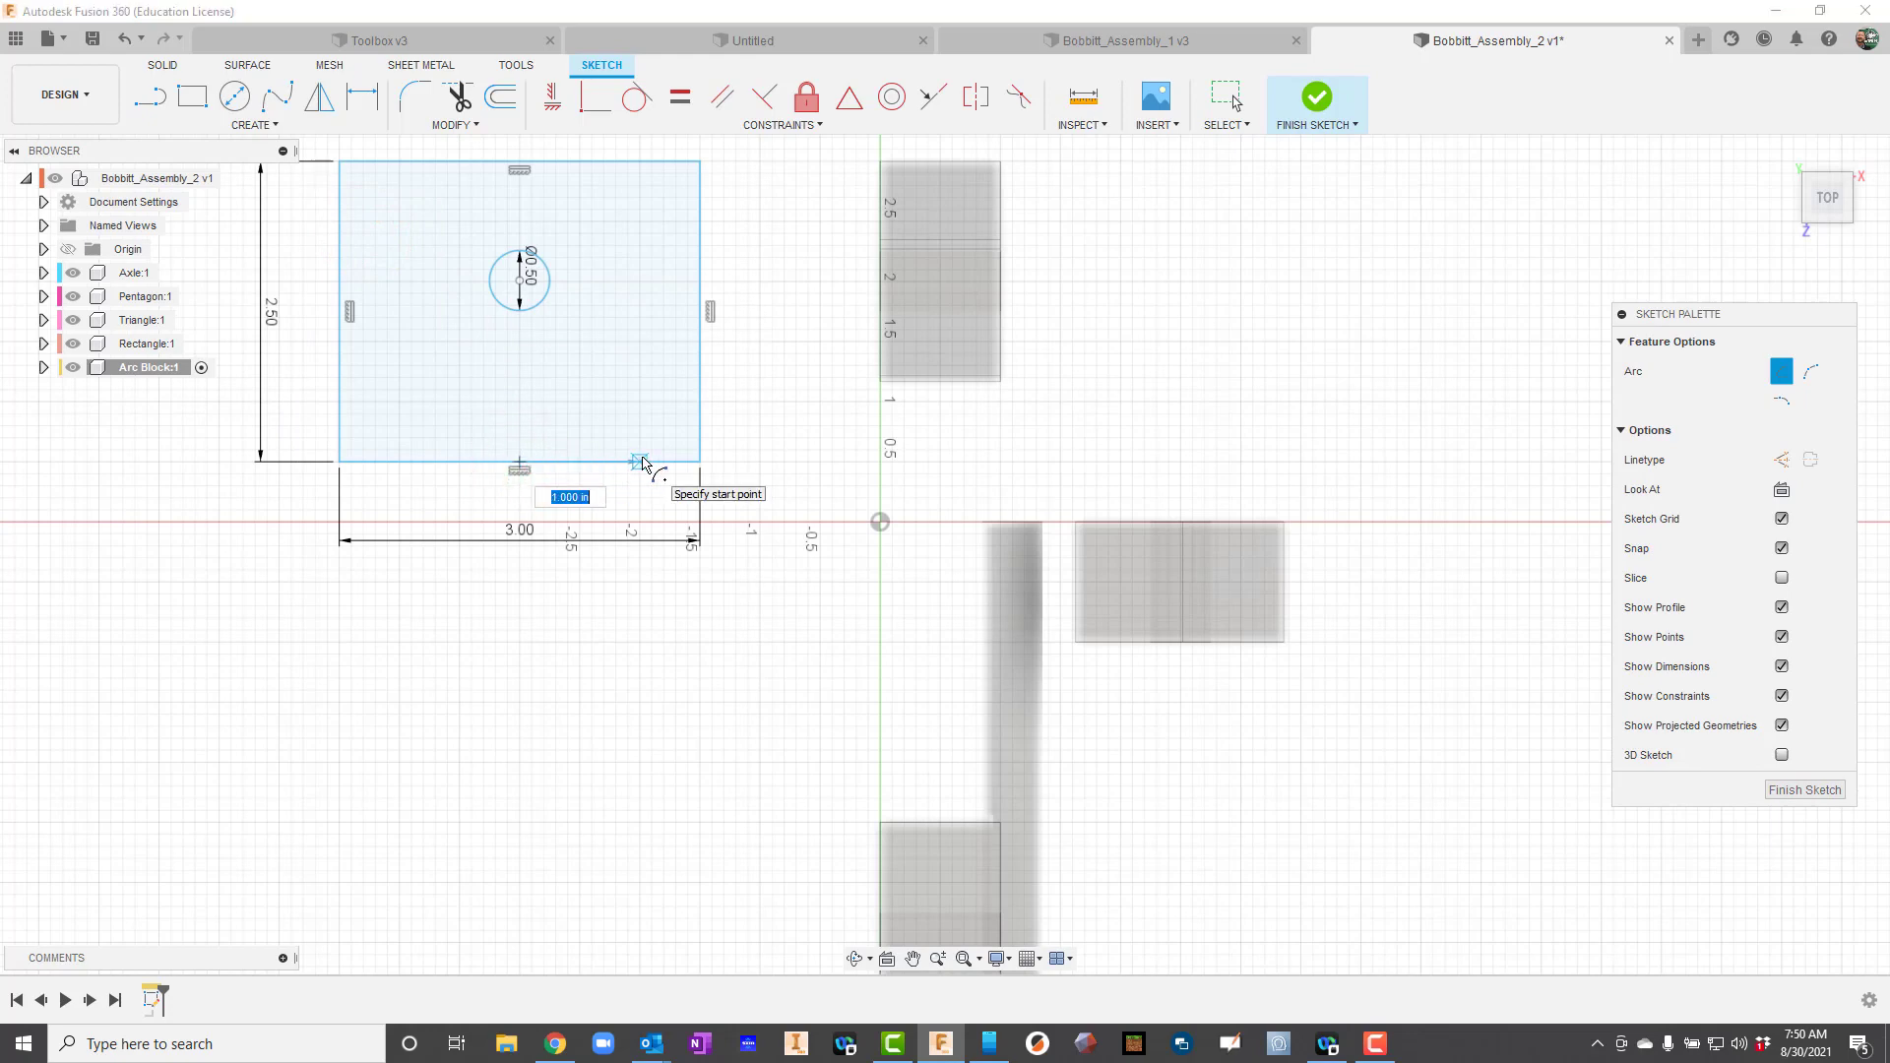
click(640, 461)
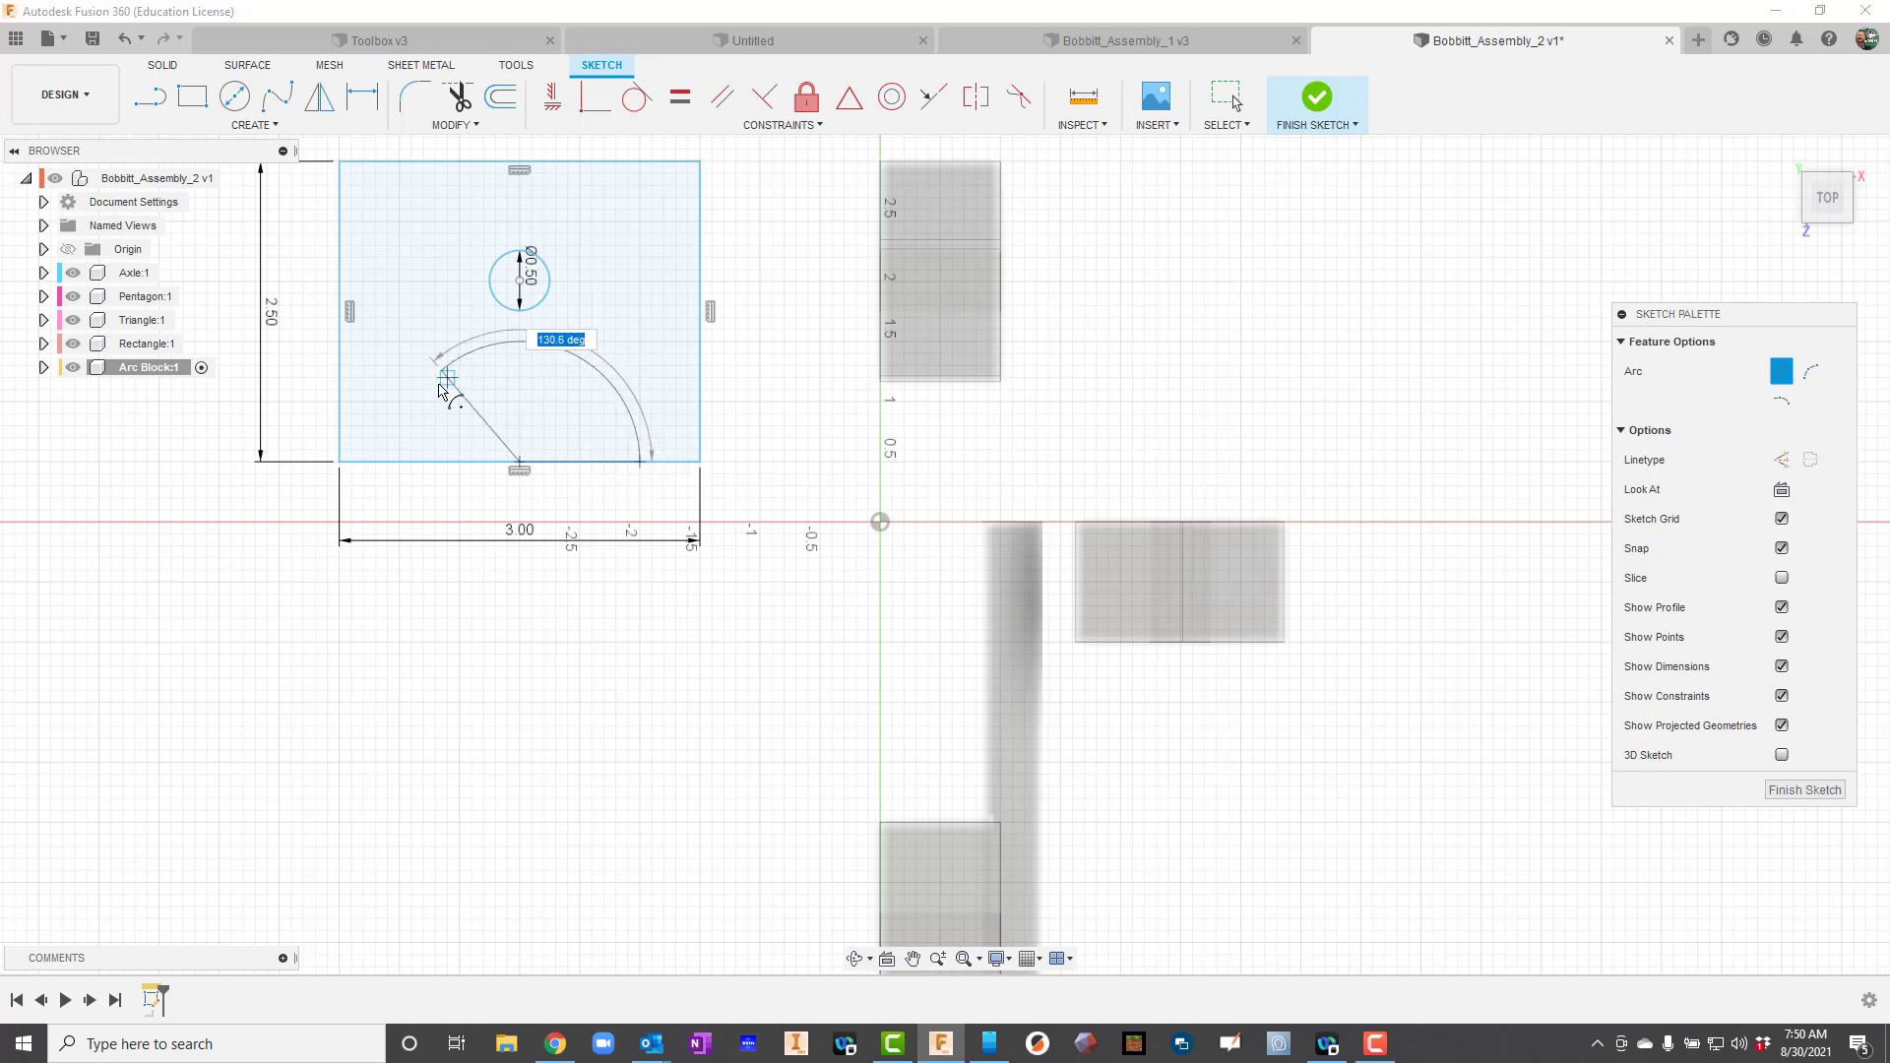
click(399, 458)
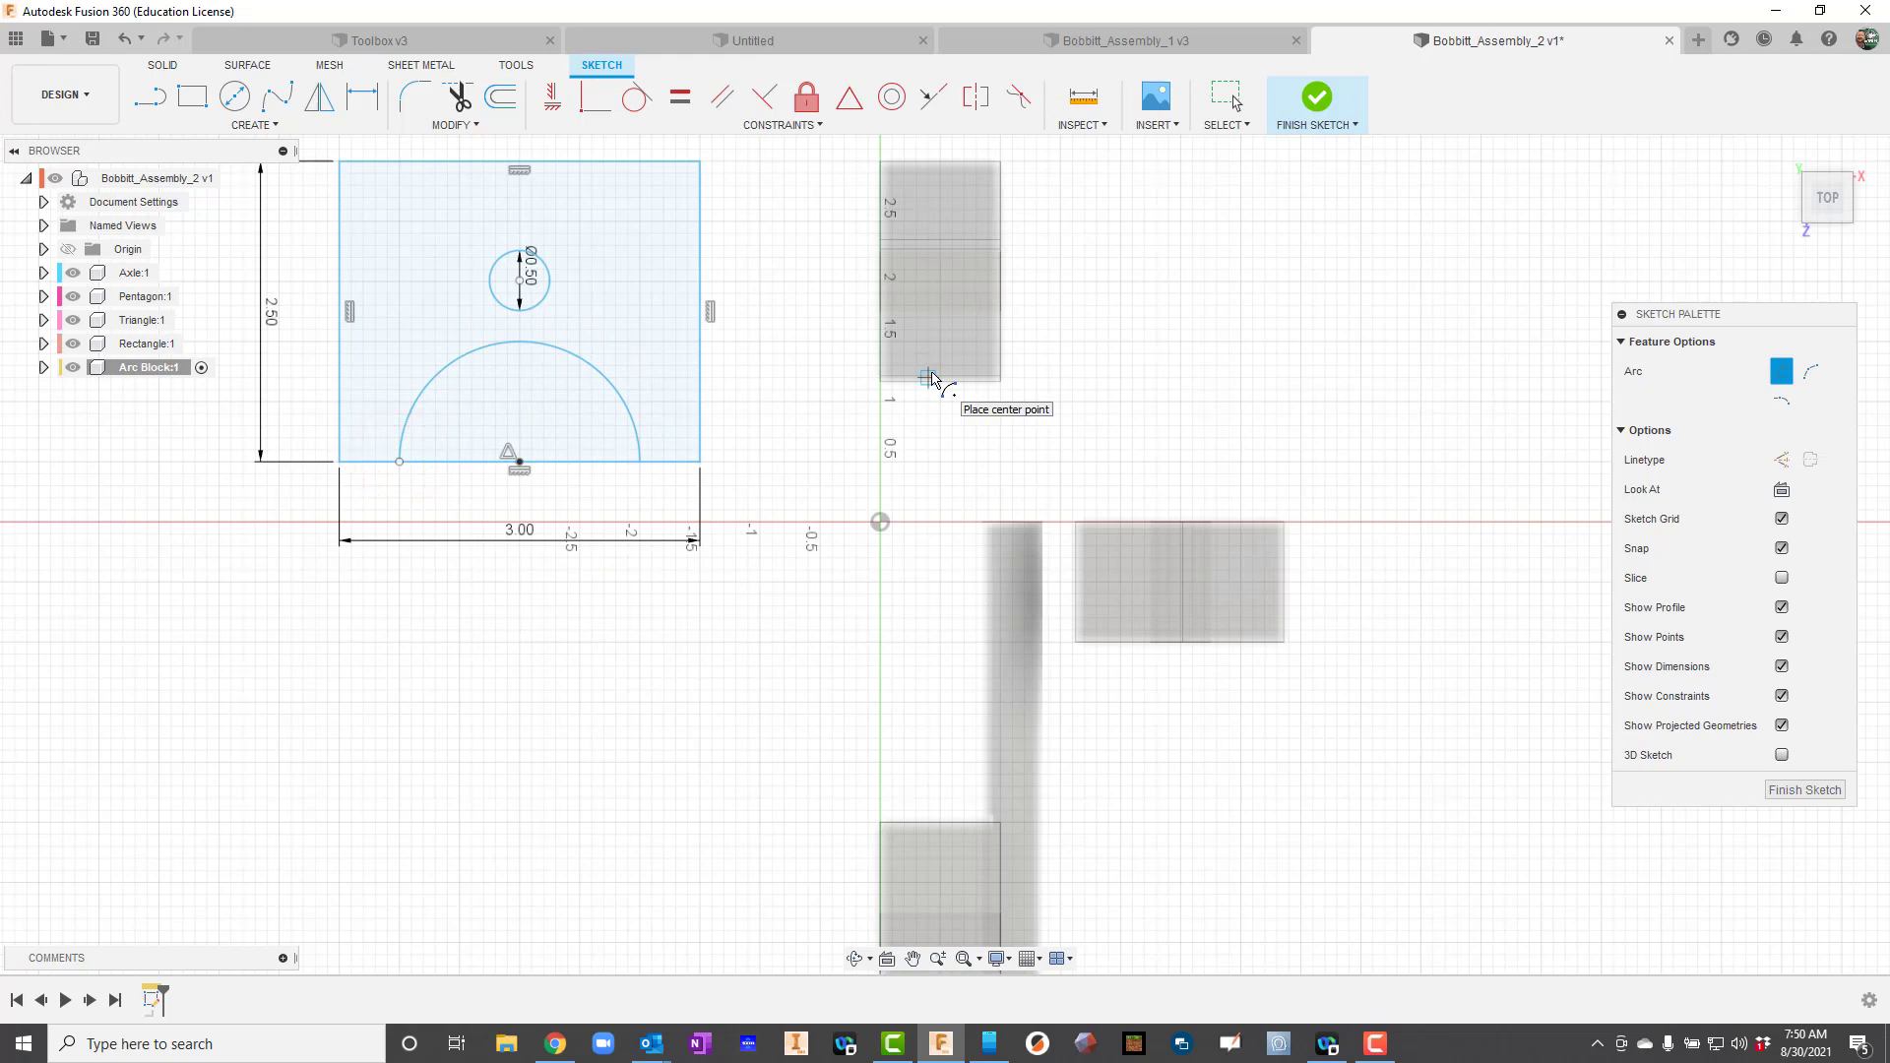
- Extrude the block outline profile 1 in into a solid
key(e)
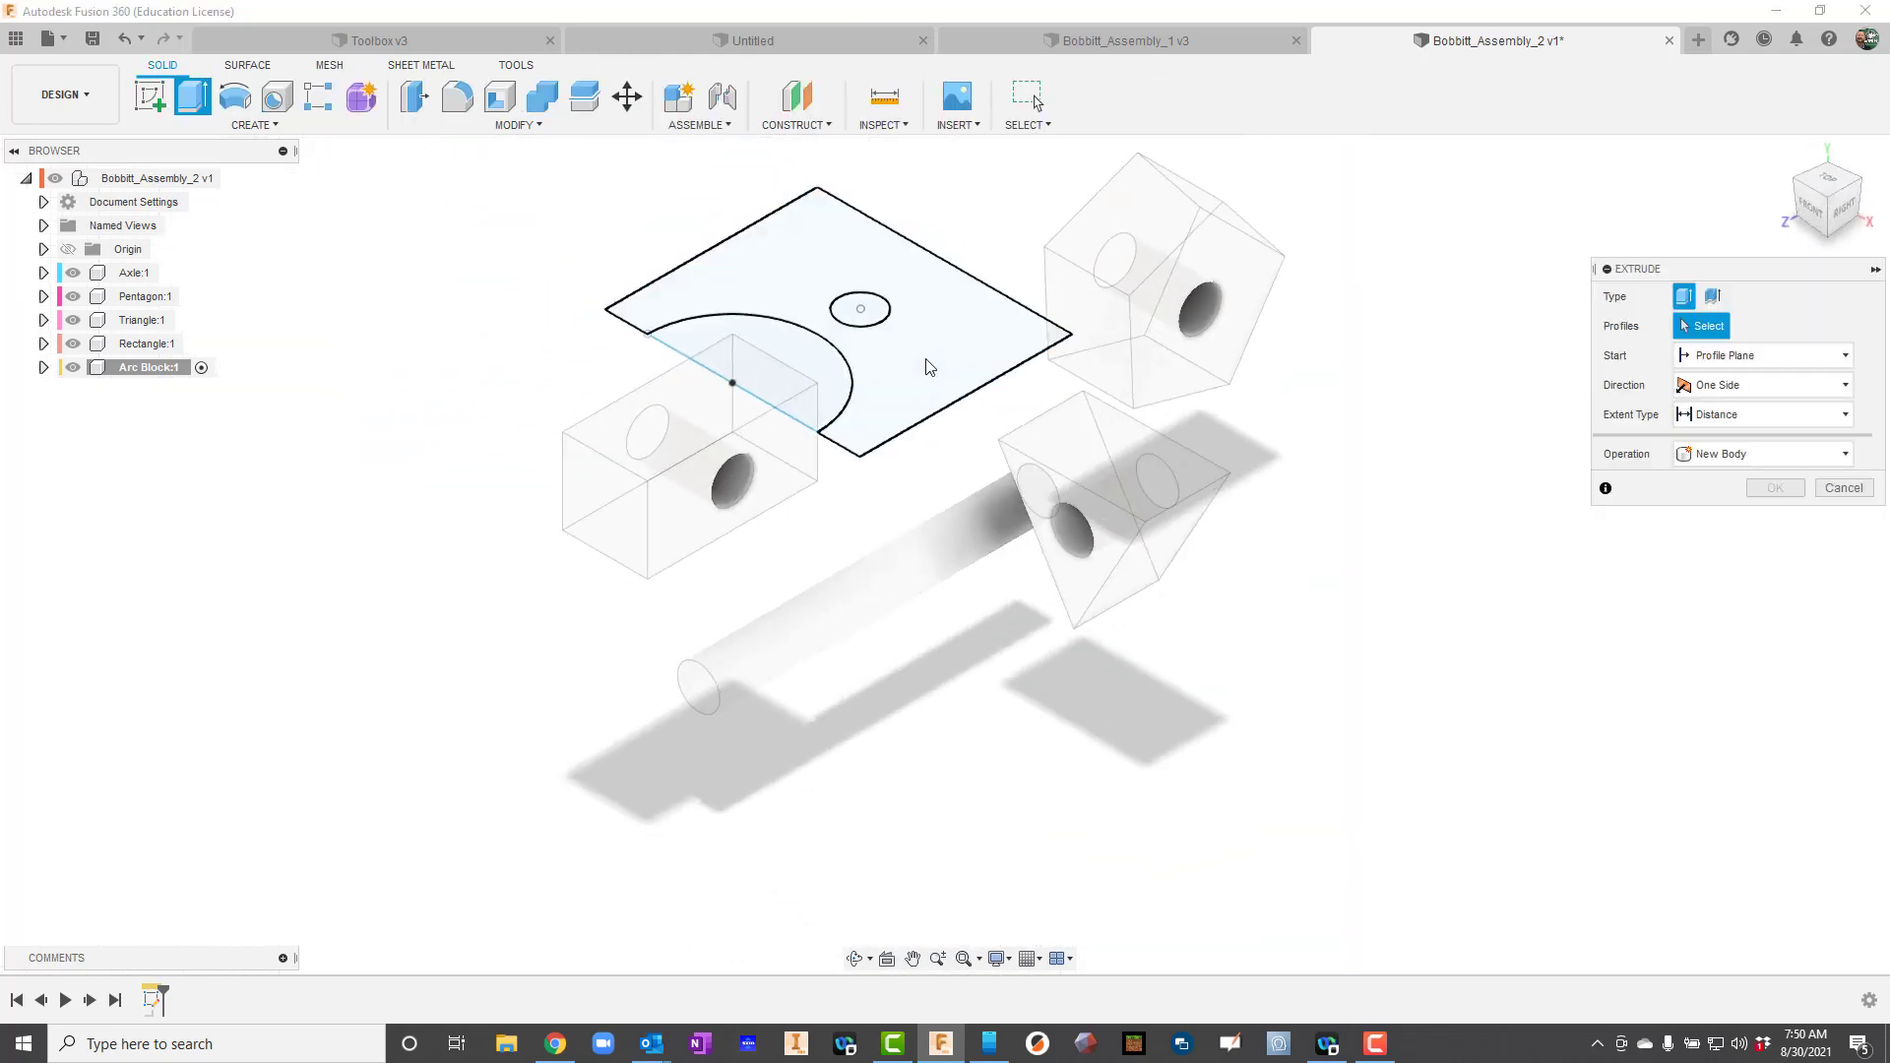
click(925, 361)
drag(838, 305, 842, 284)
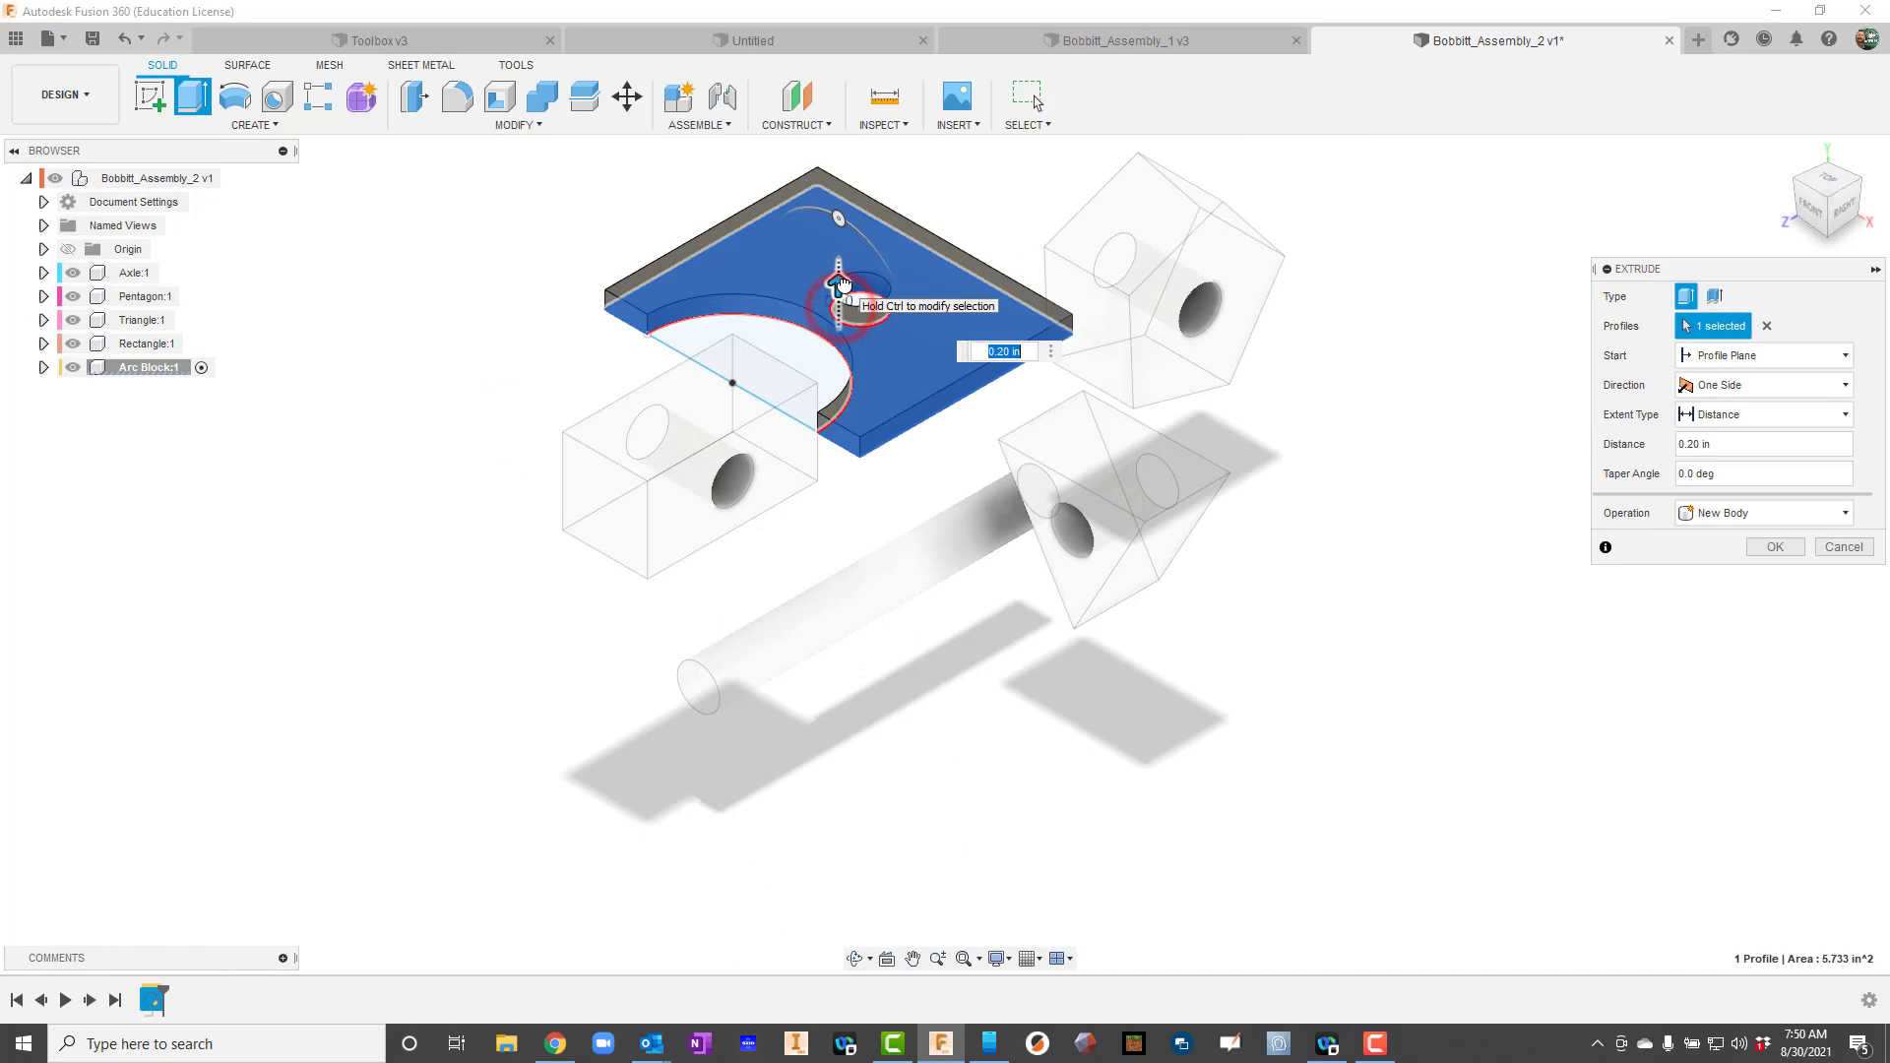
text(1)
key(Return)
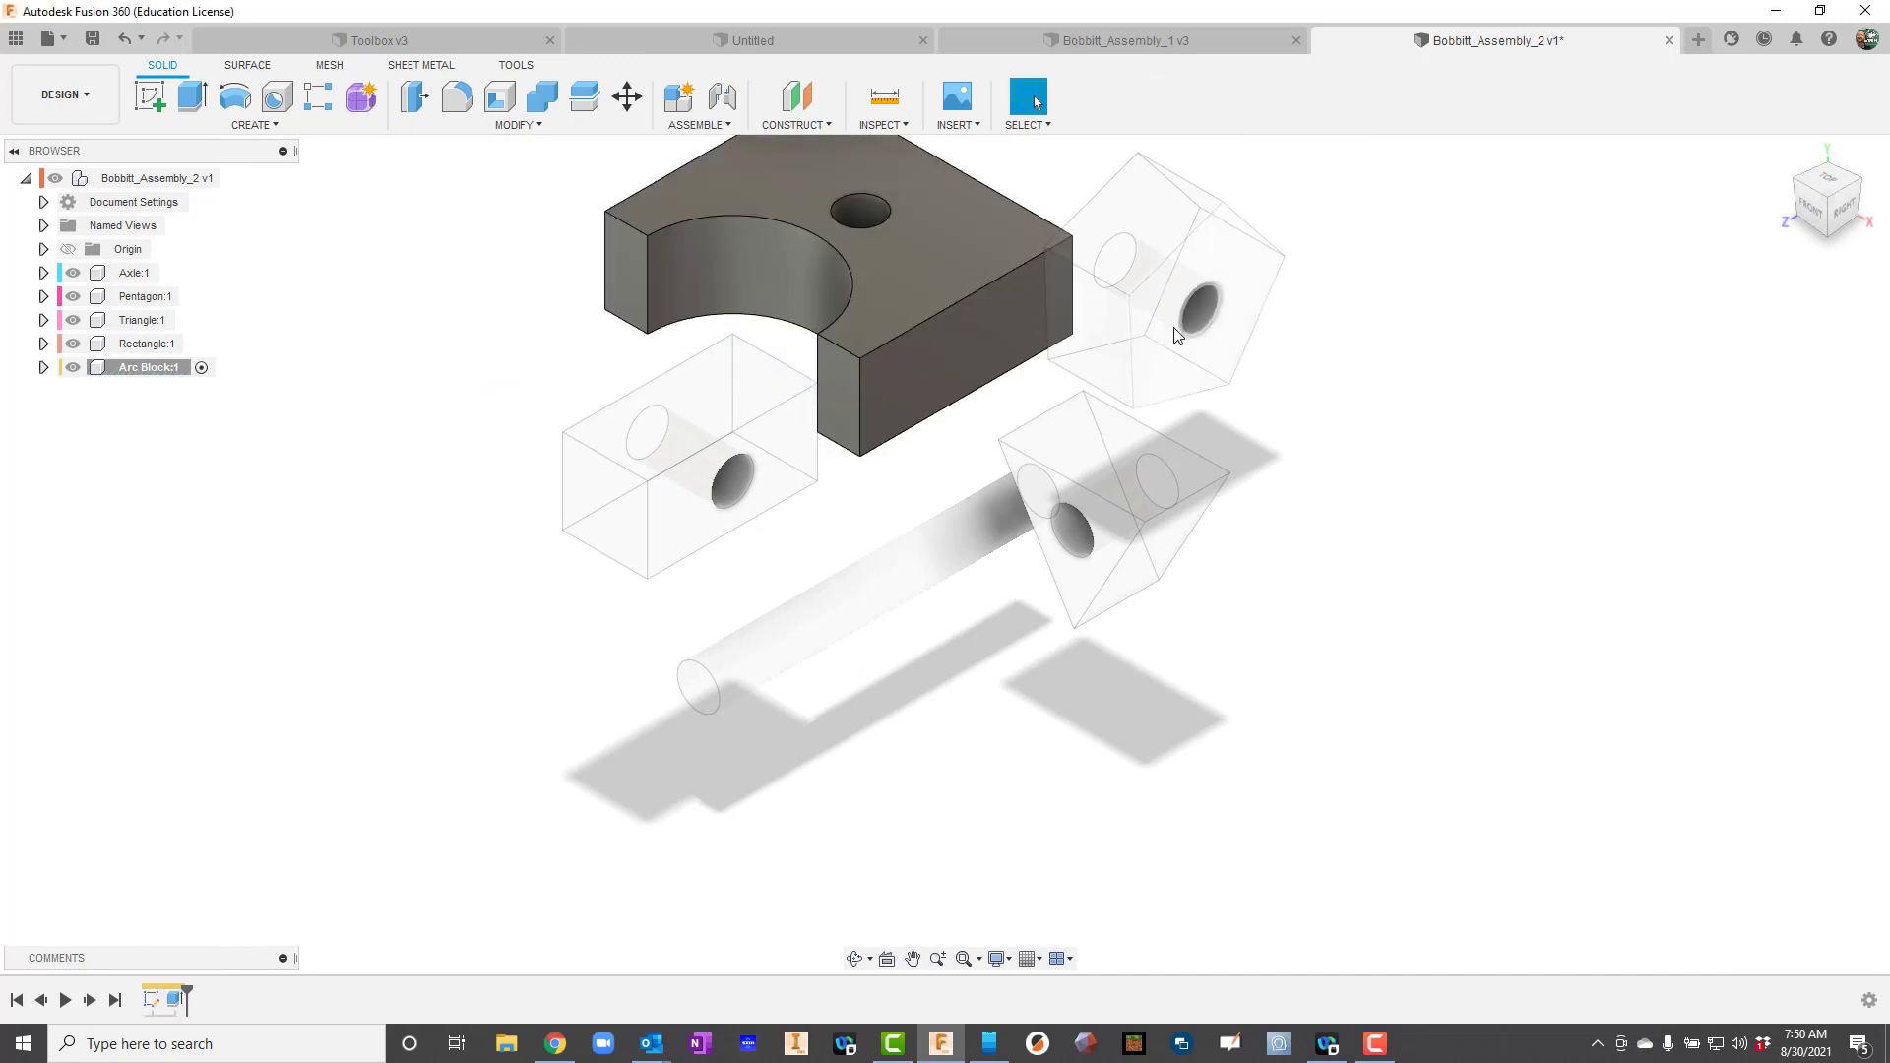
scroll(1196, 331, down, 3)
scroll(1048, 153, up, 5)
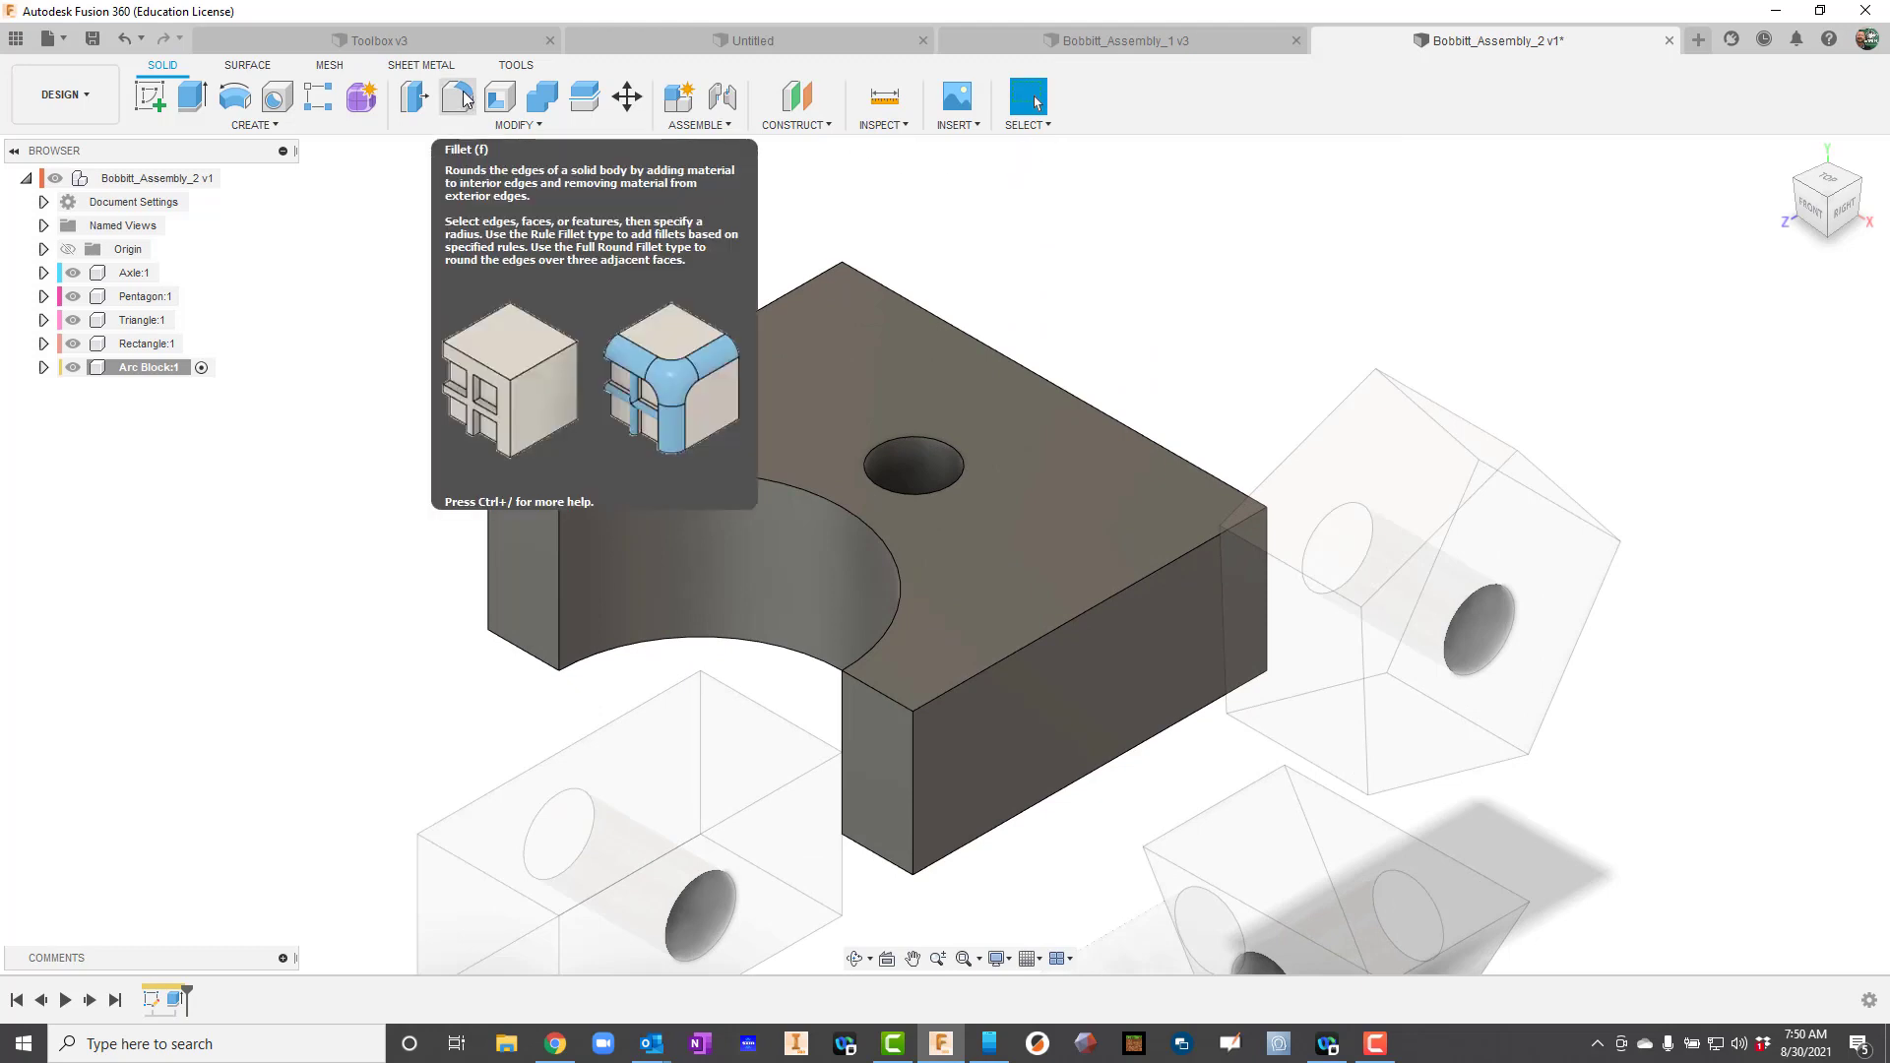
- Start a Chamfer and orbit the view to expose the Arc Block's outer corners
click(510, 125)
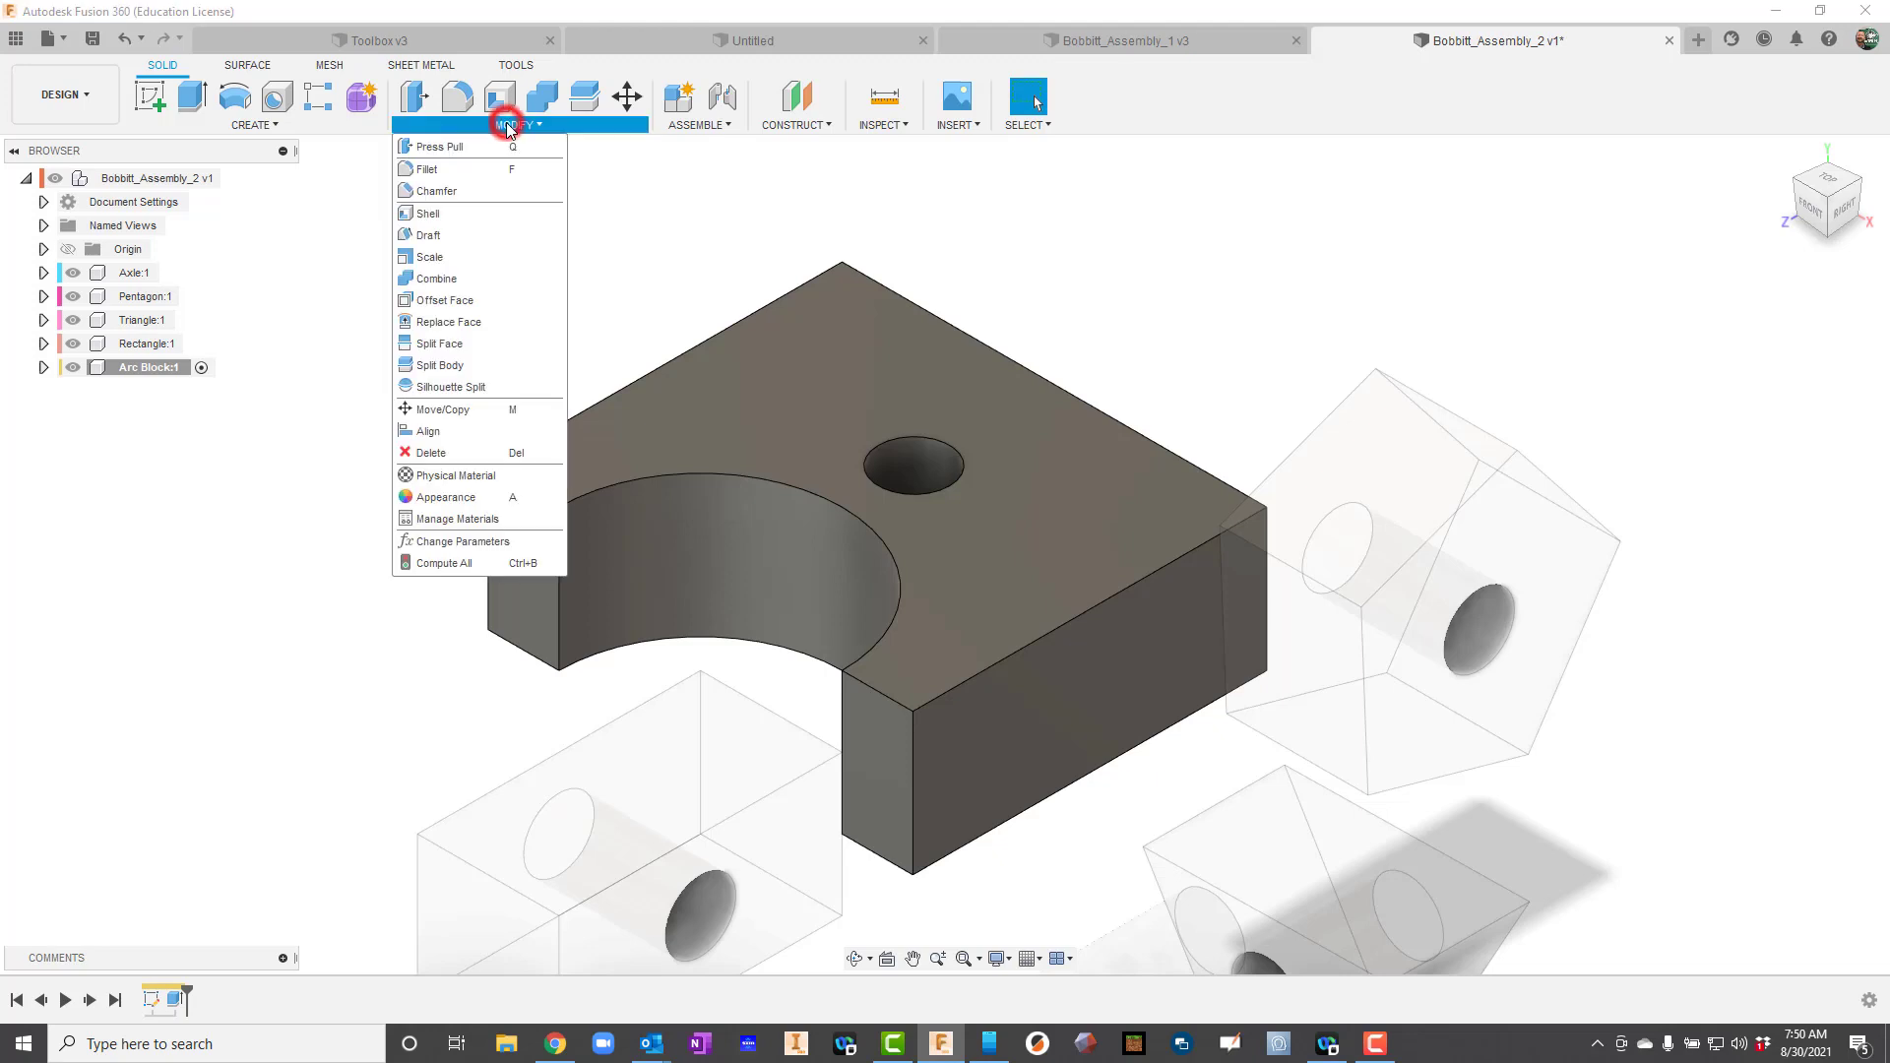
click(446, 191)
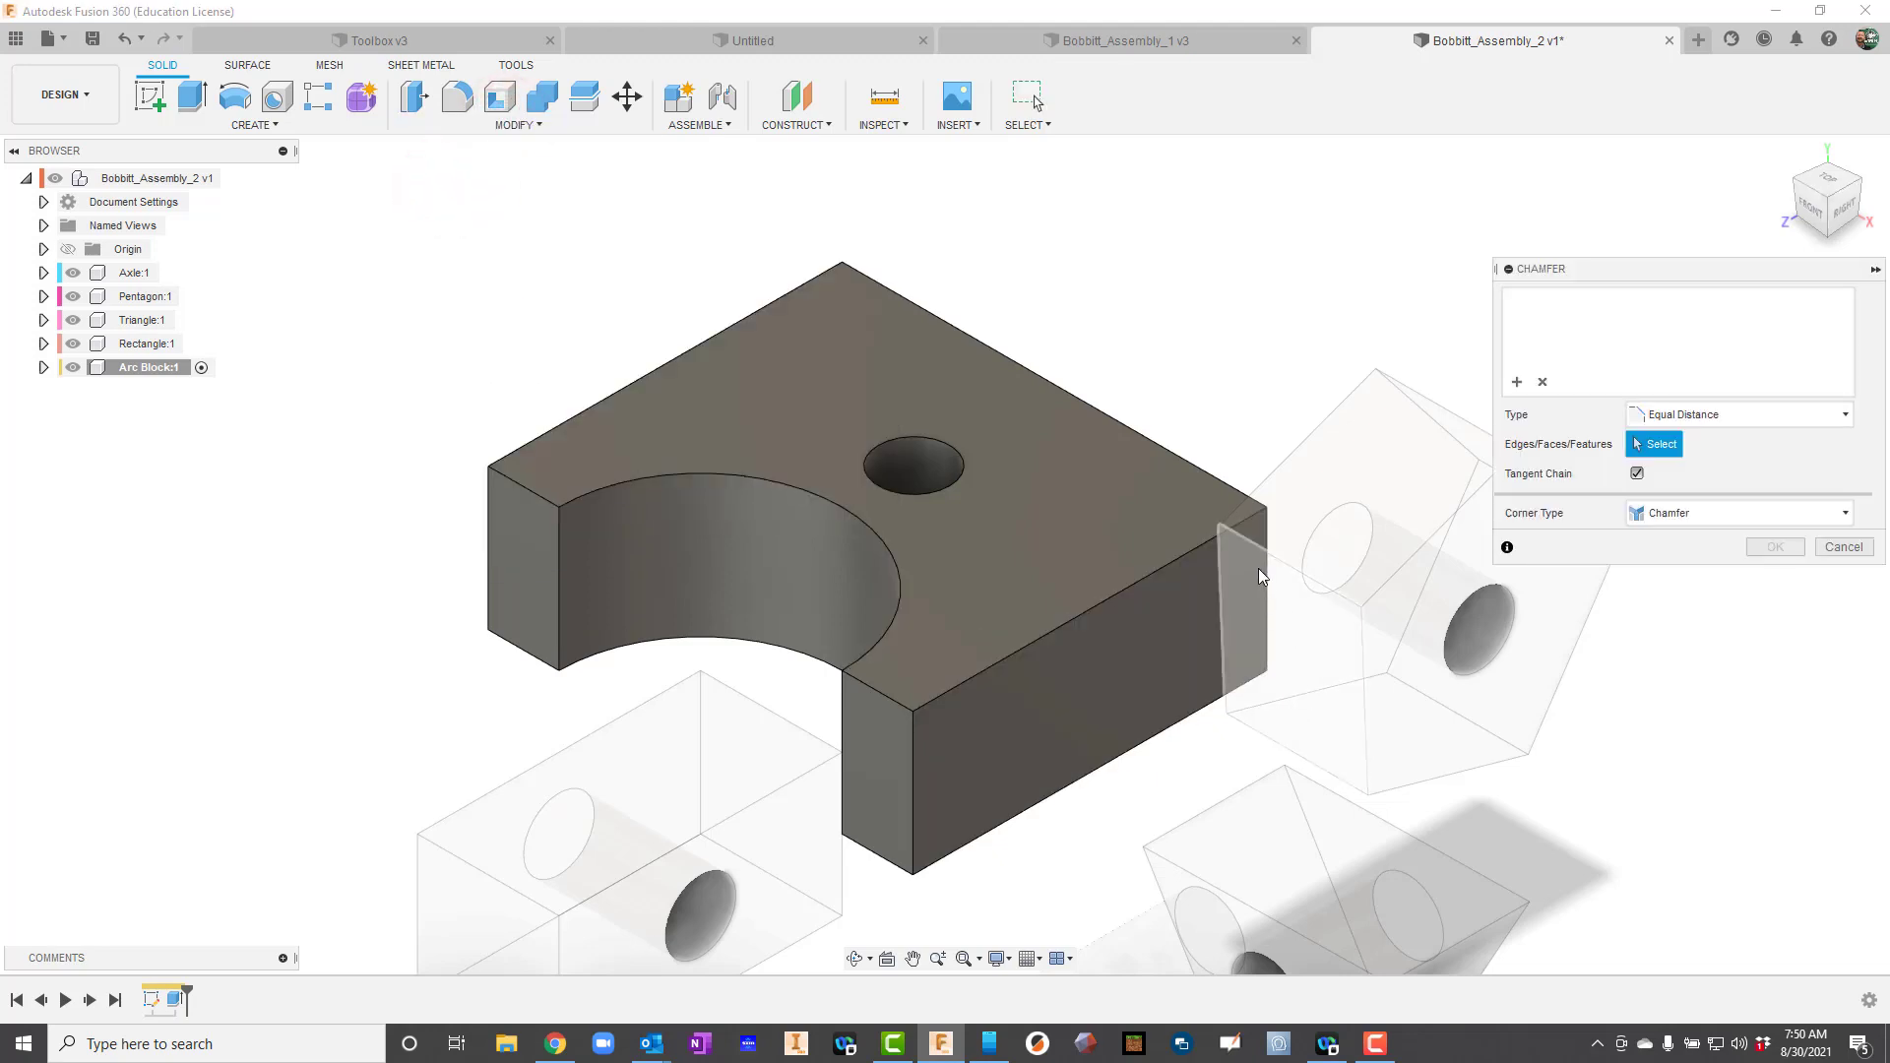
click(857, 960)
drag(935, 637, 911, 709)
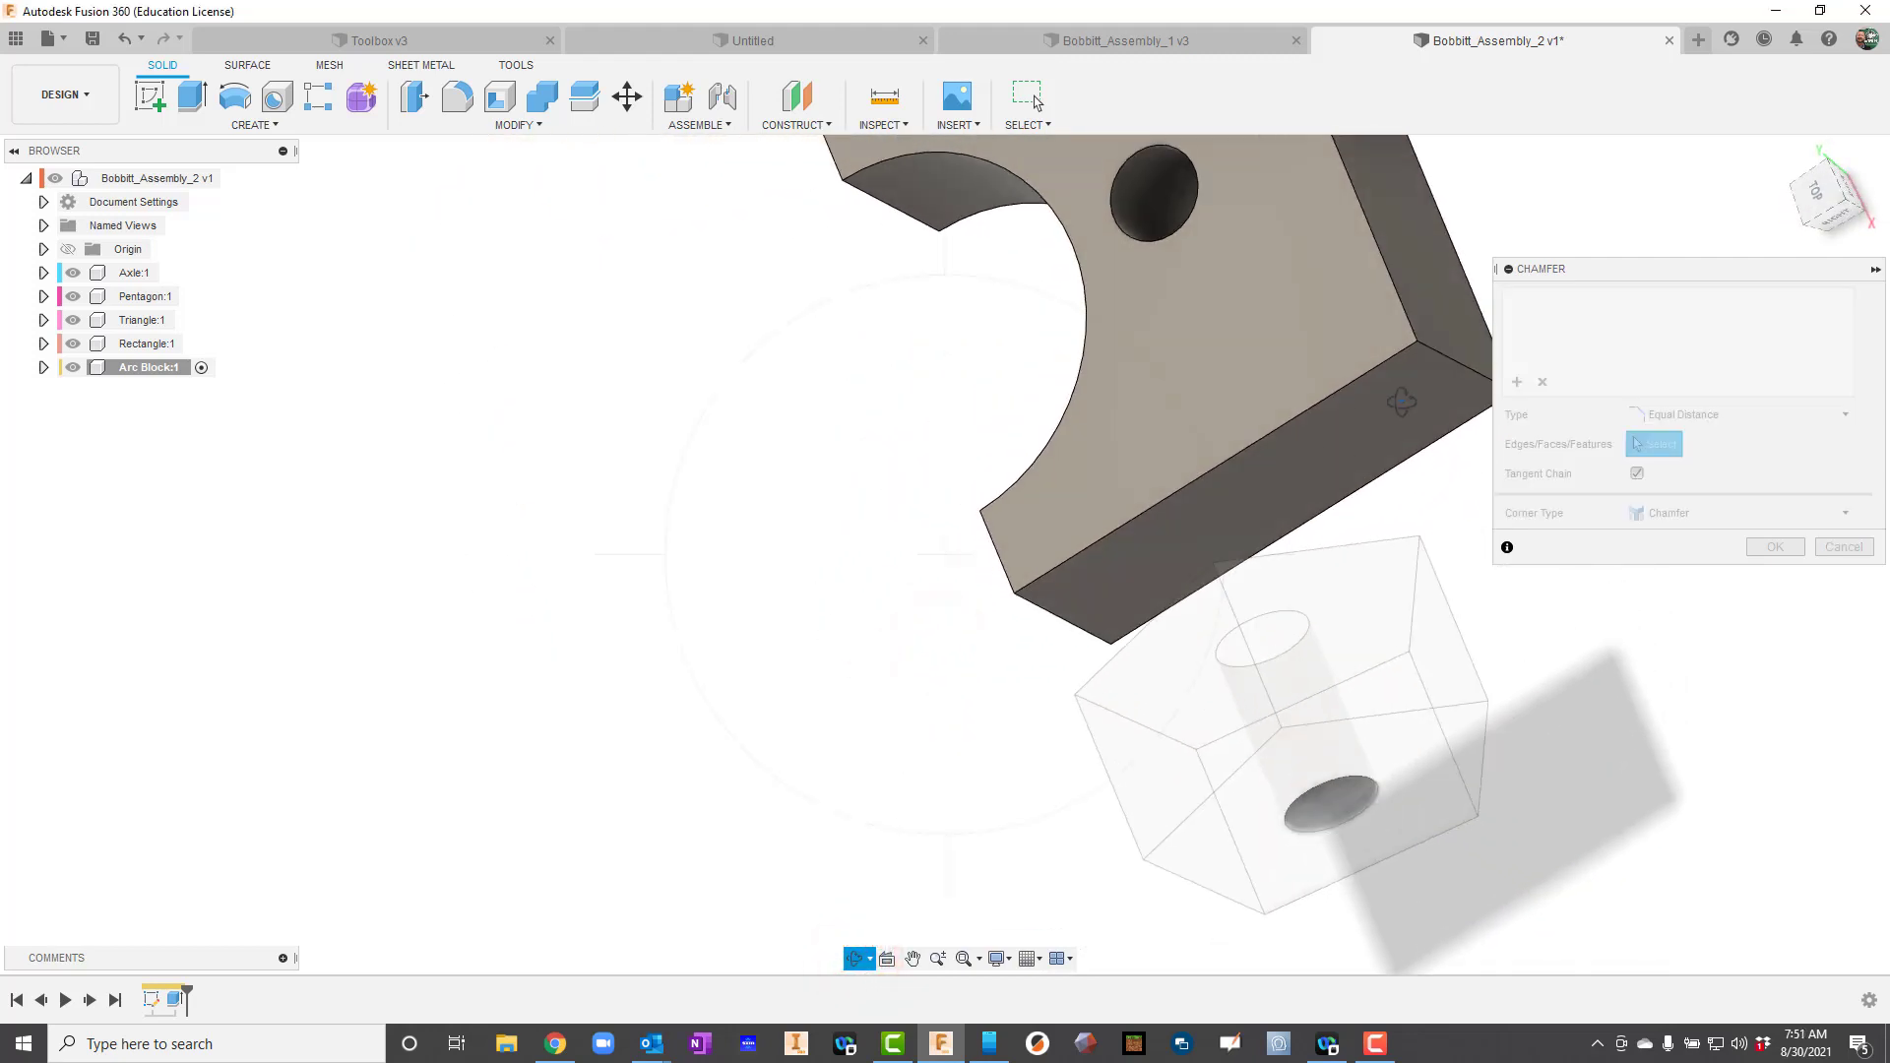
key(Escape)
- Chamfer the two outer corner edges with a 0.5 in distance
click(1452, 366)
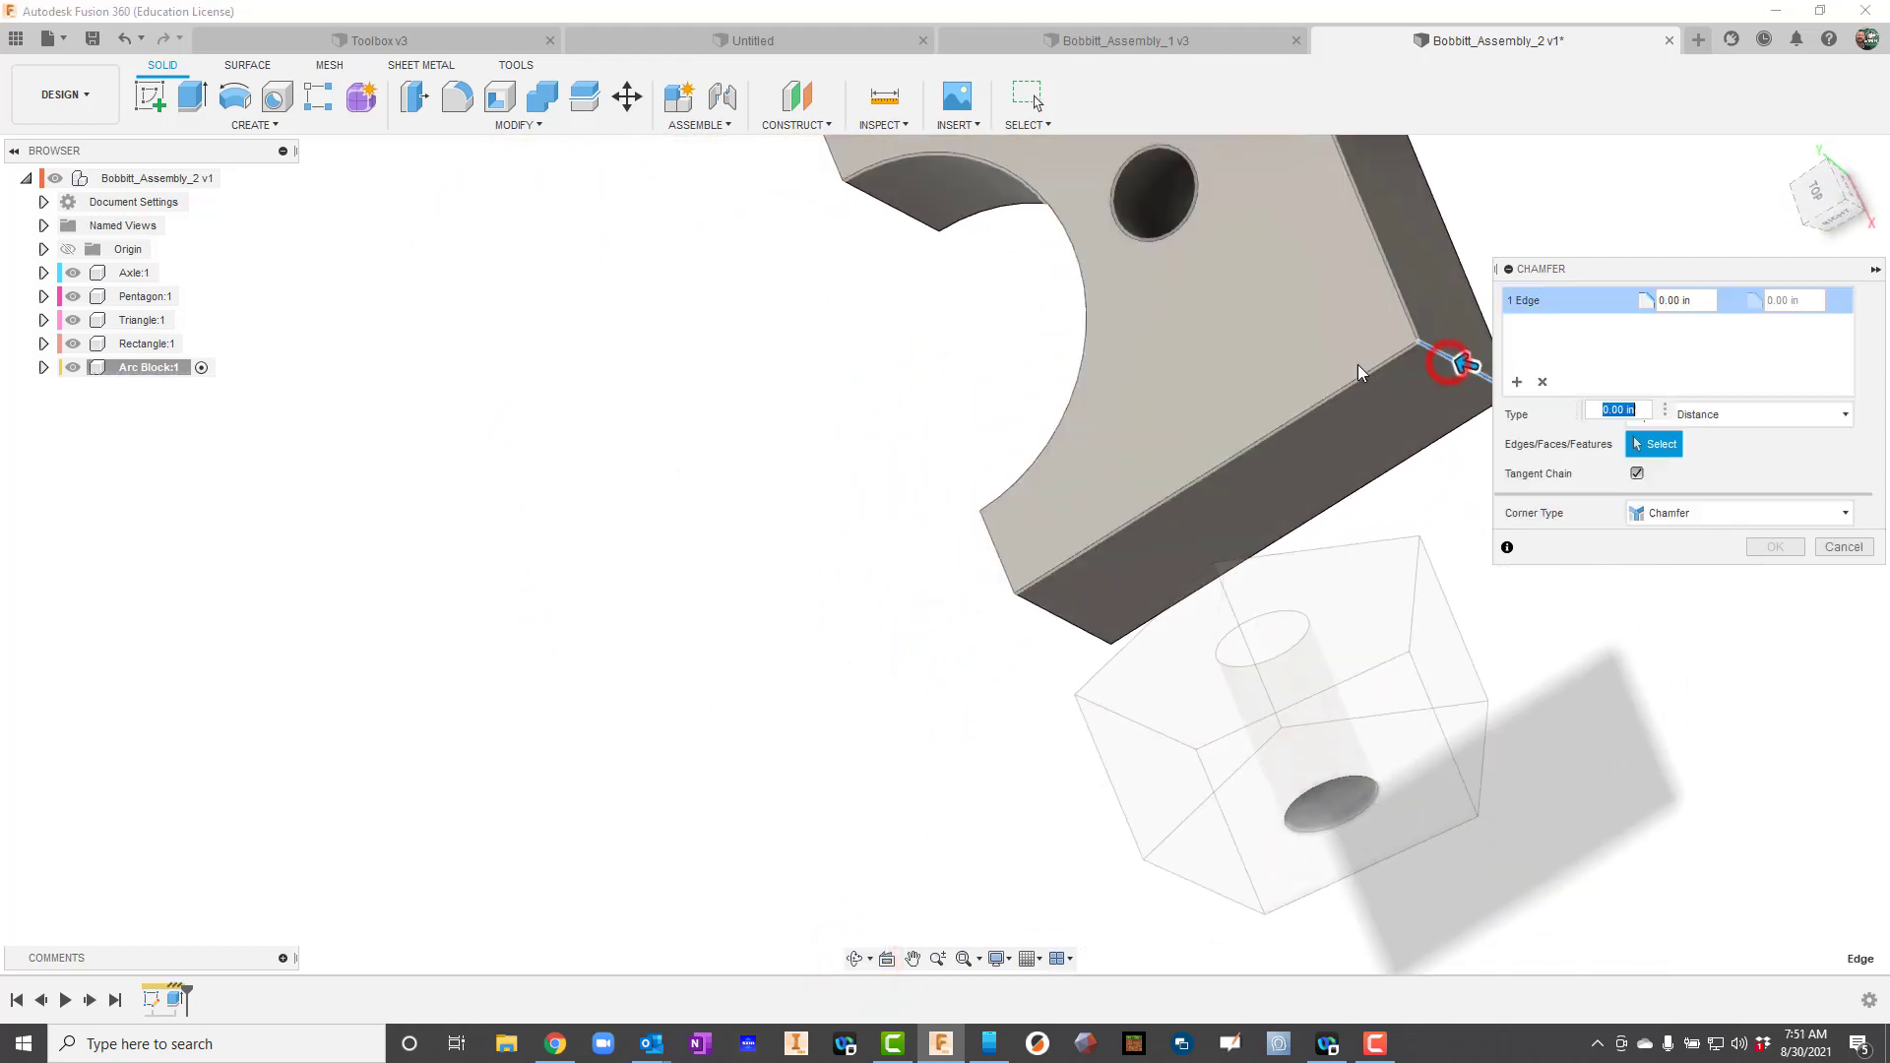
scroll(1359, 372, down, 3)
scroll(1350, 183, up, 6)
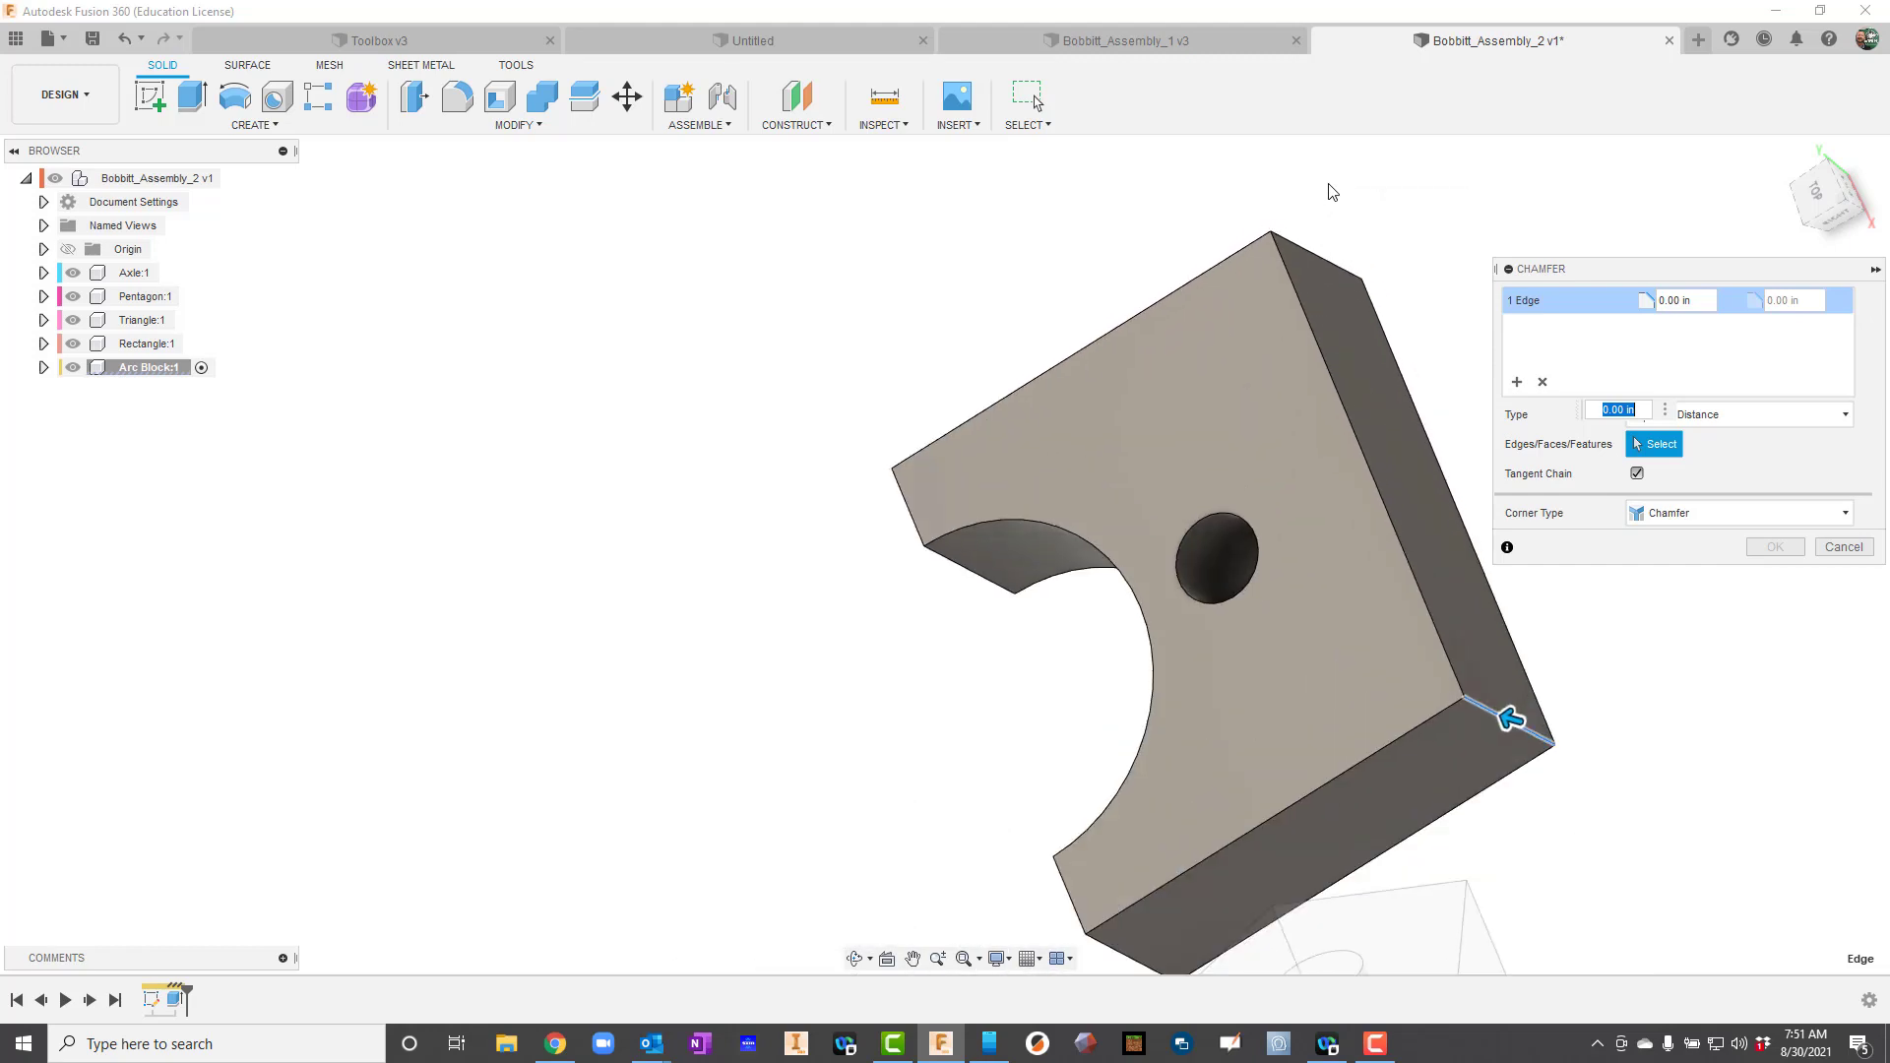
click(1300, 268)
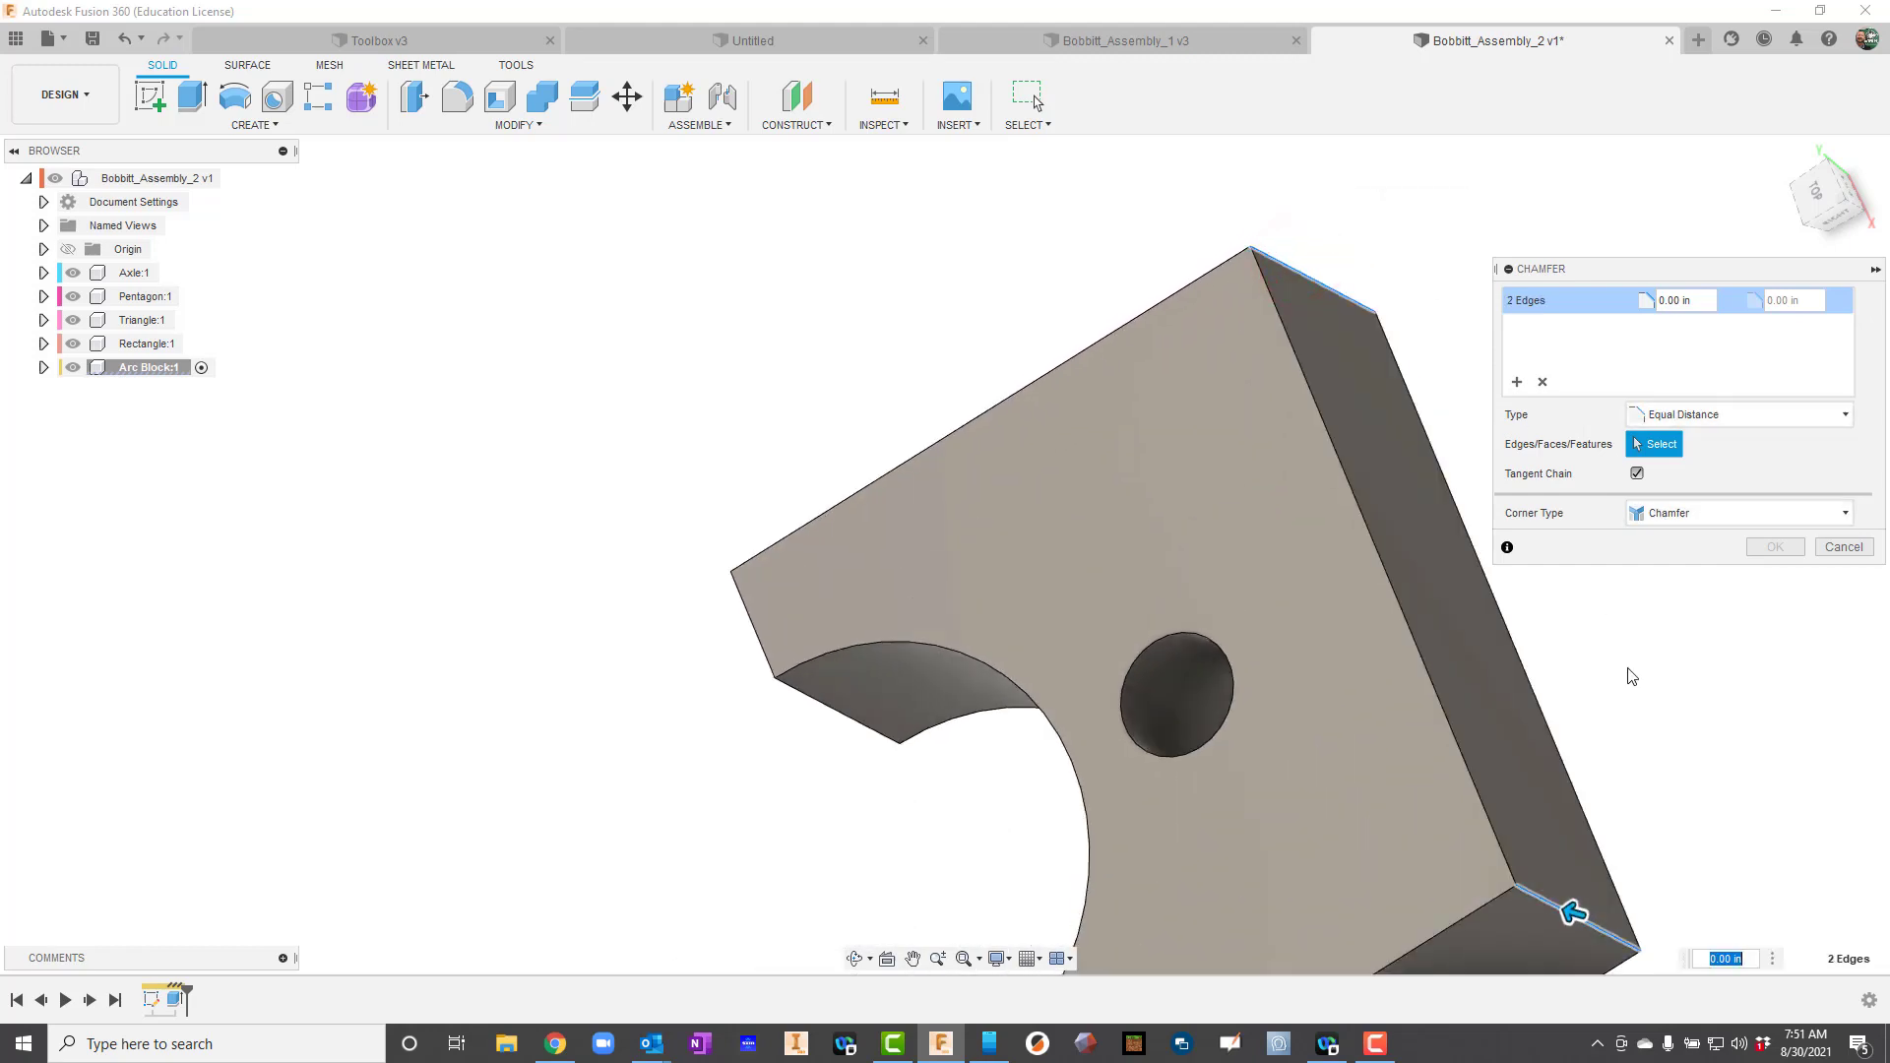
key(BackSpace)
text(.5)
key(Return)
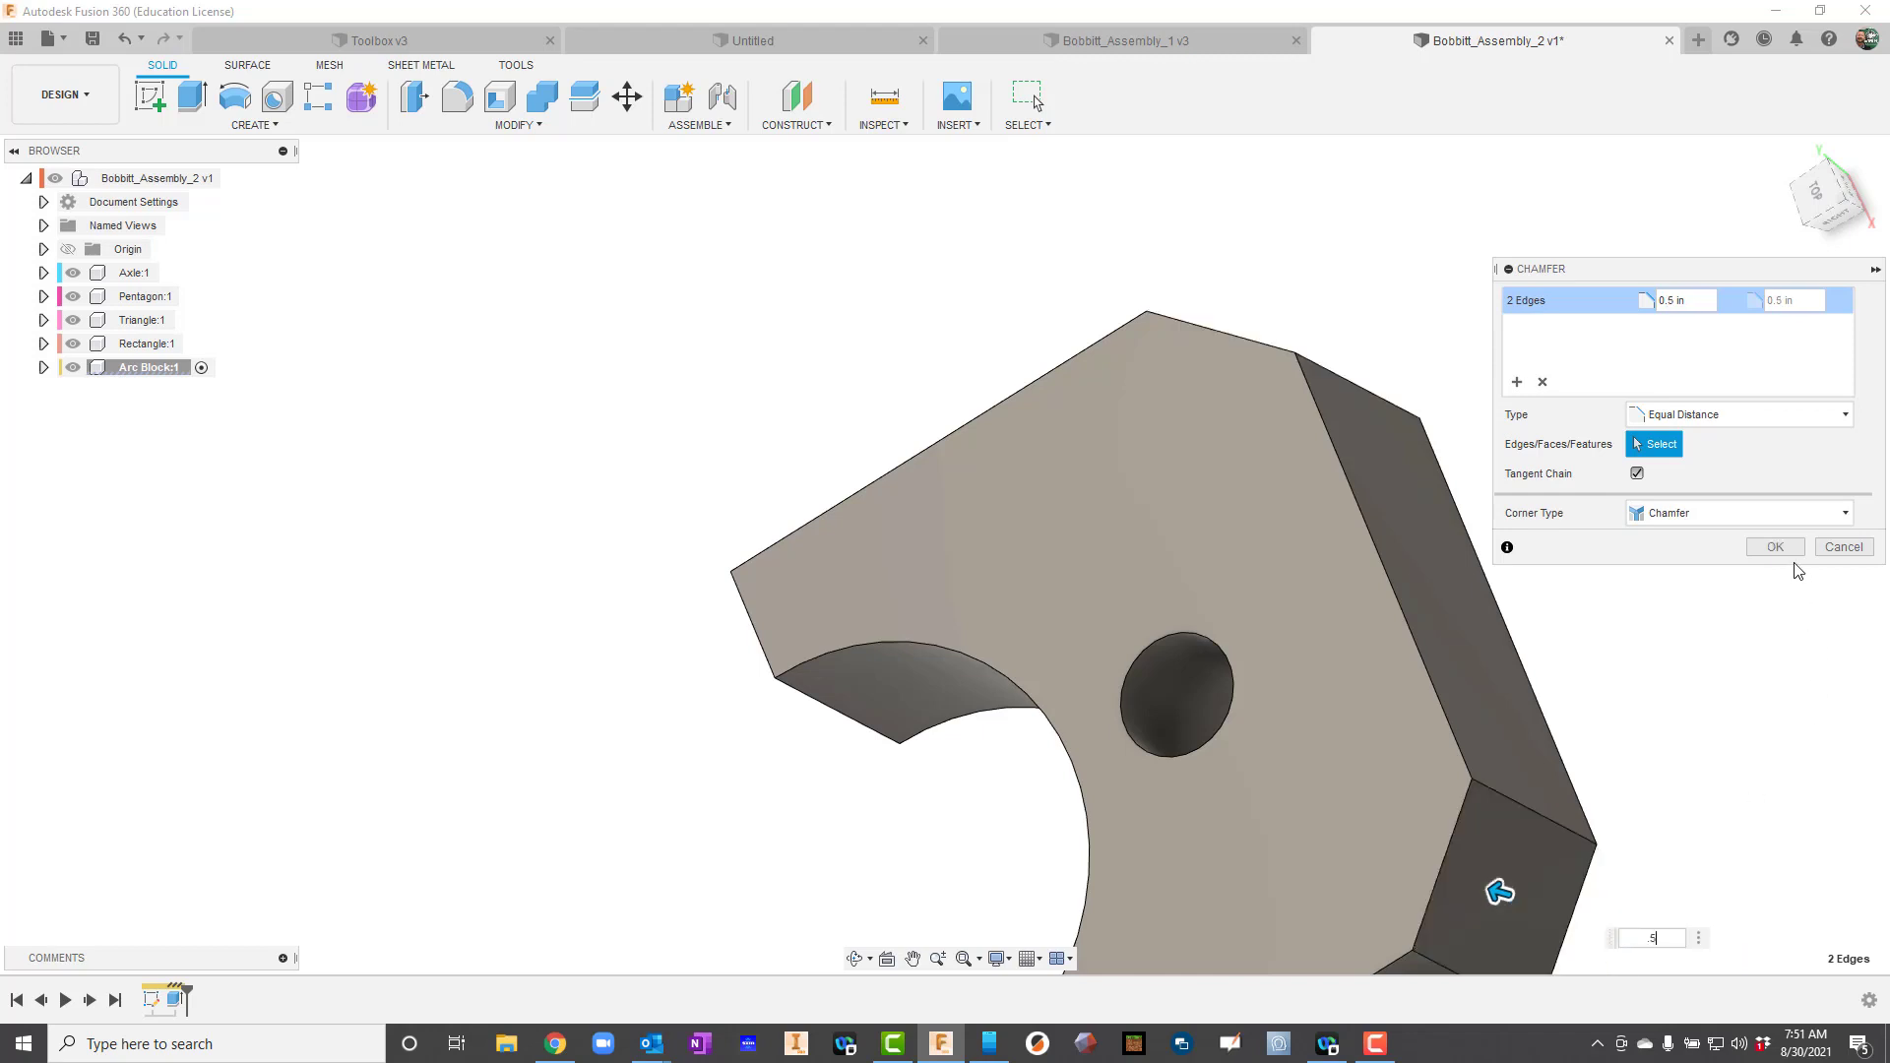
click(1778, 548)
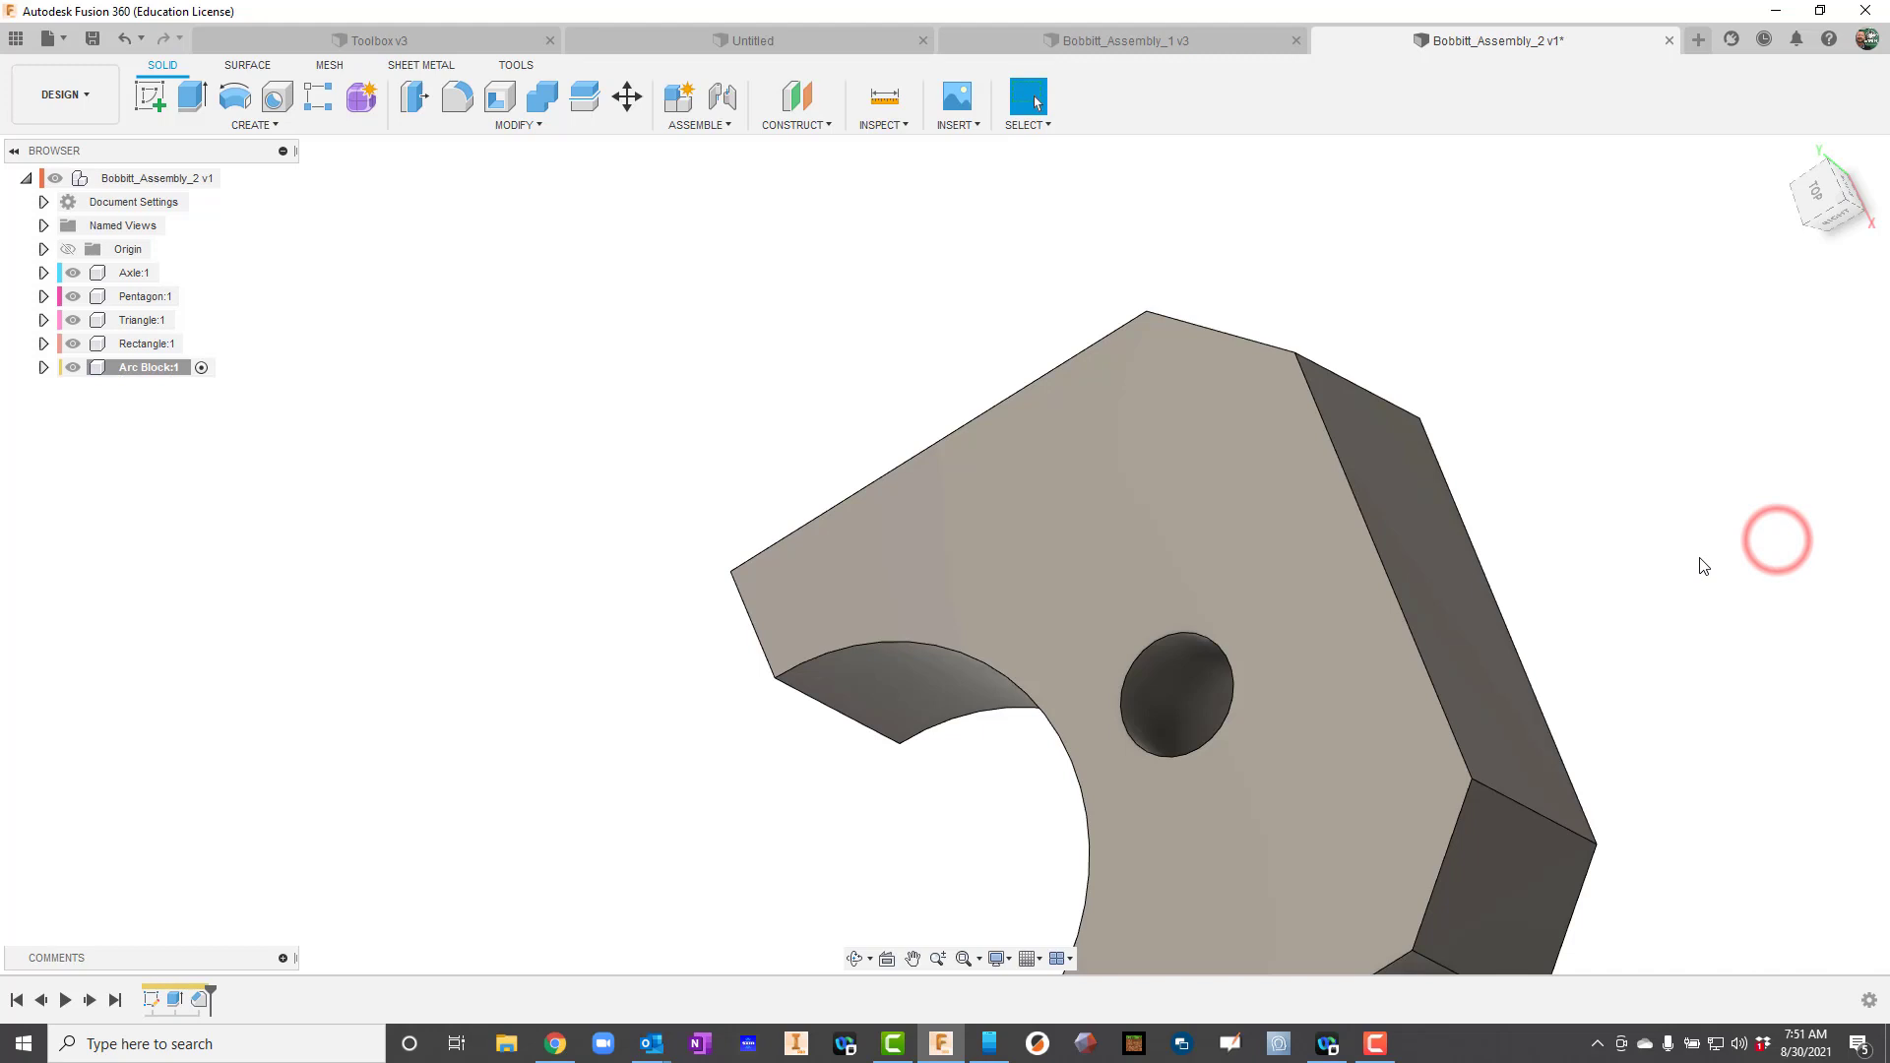
- Fit the view, reactivate the top-level Bobbitt_Assembly_2, and view all five parts from above
click(963, 963)
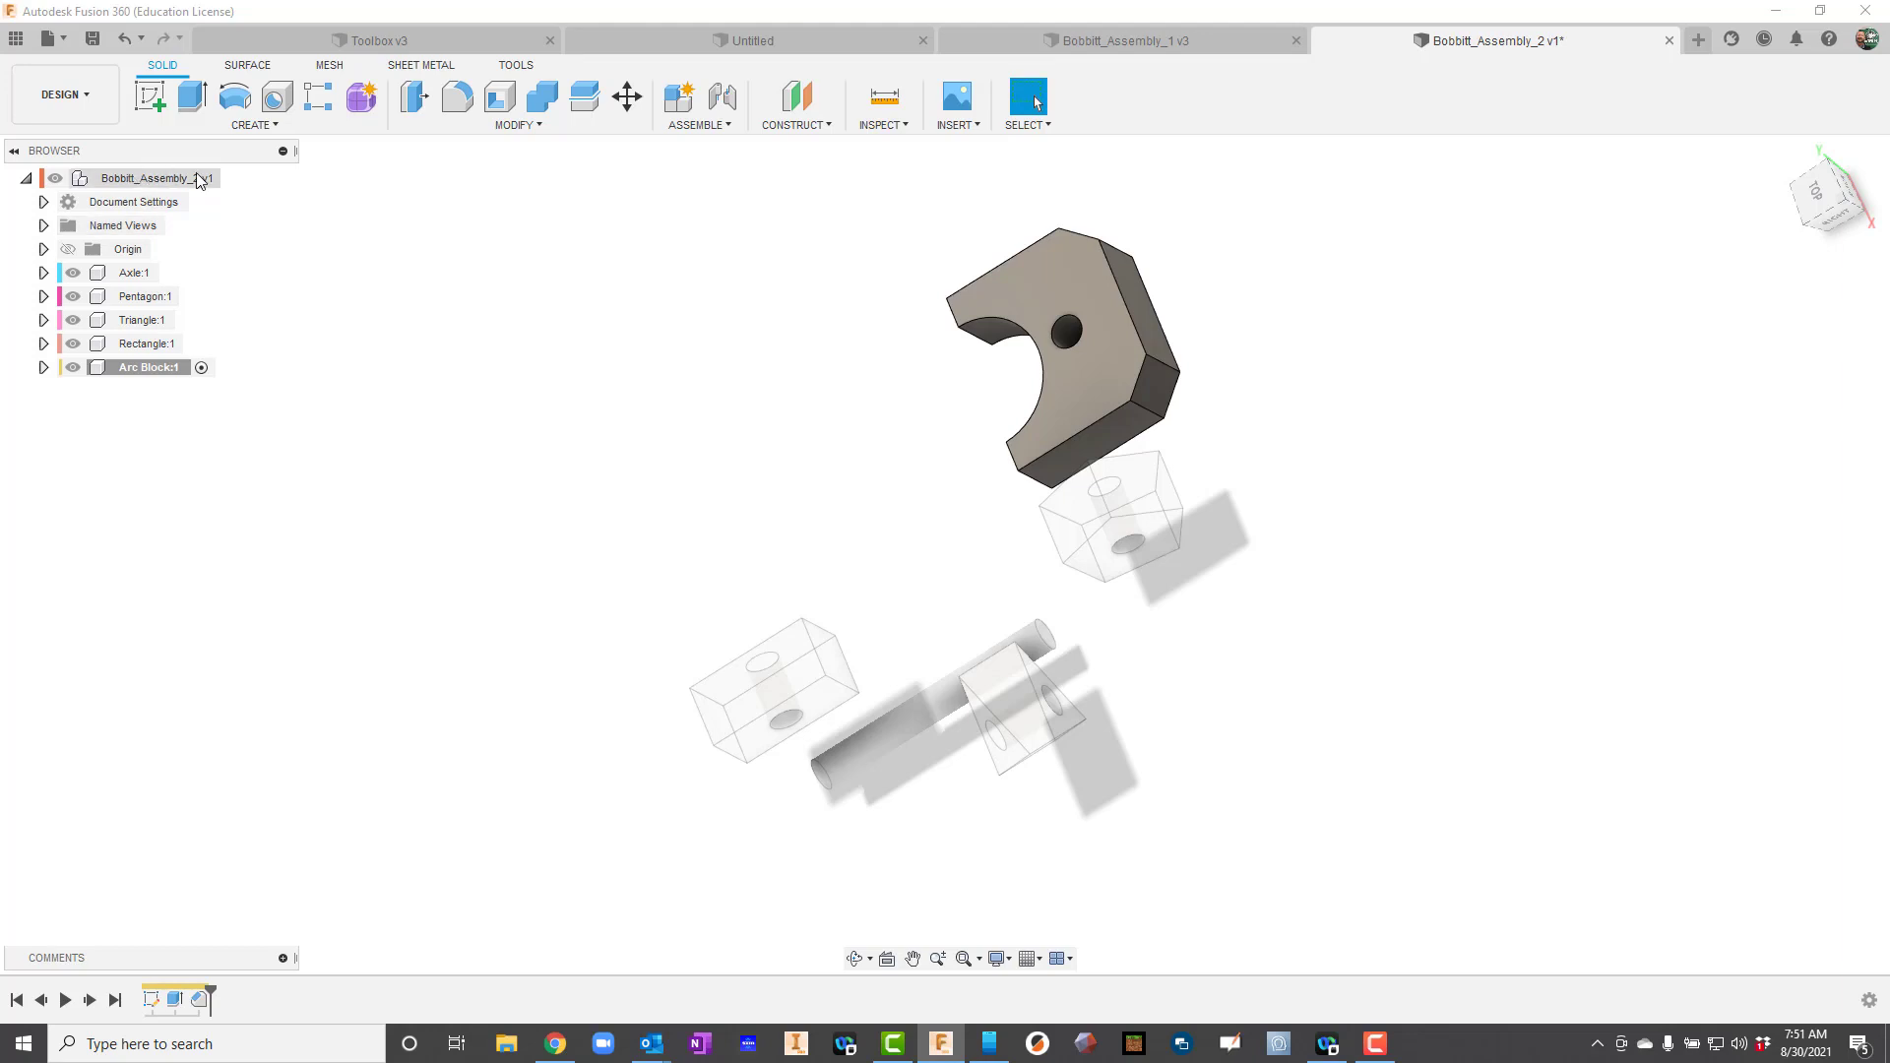
click(232, 178)
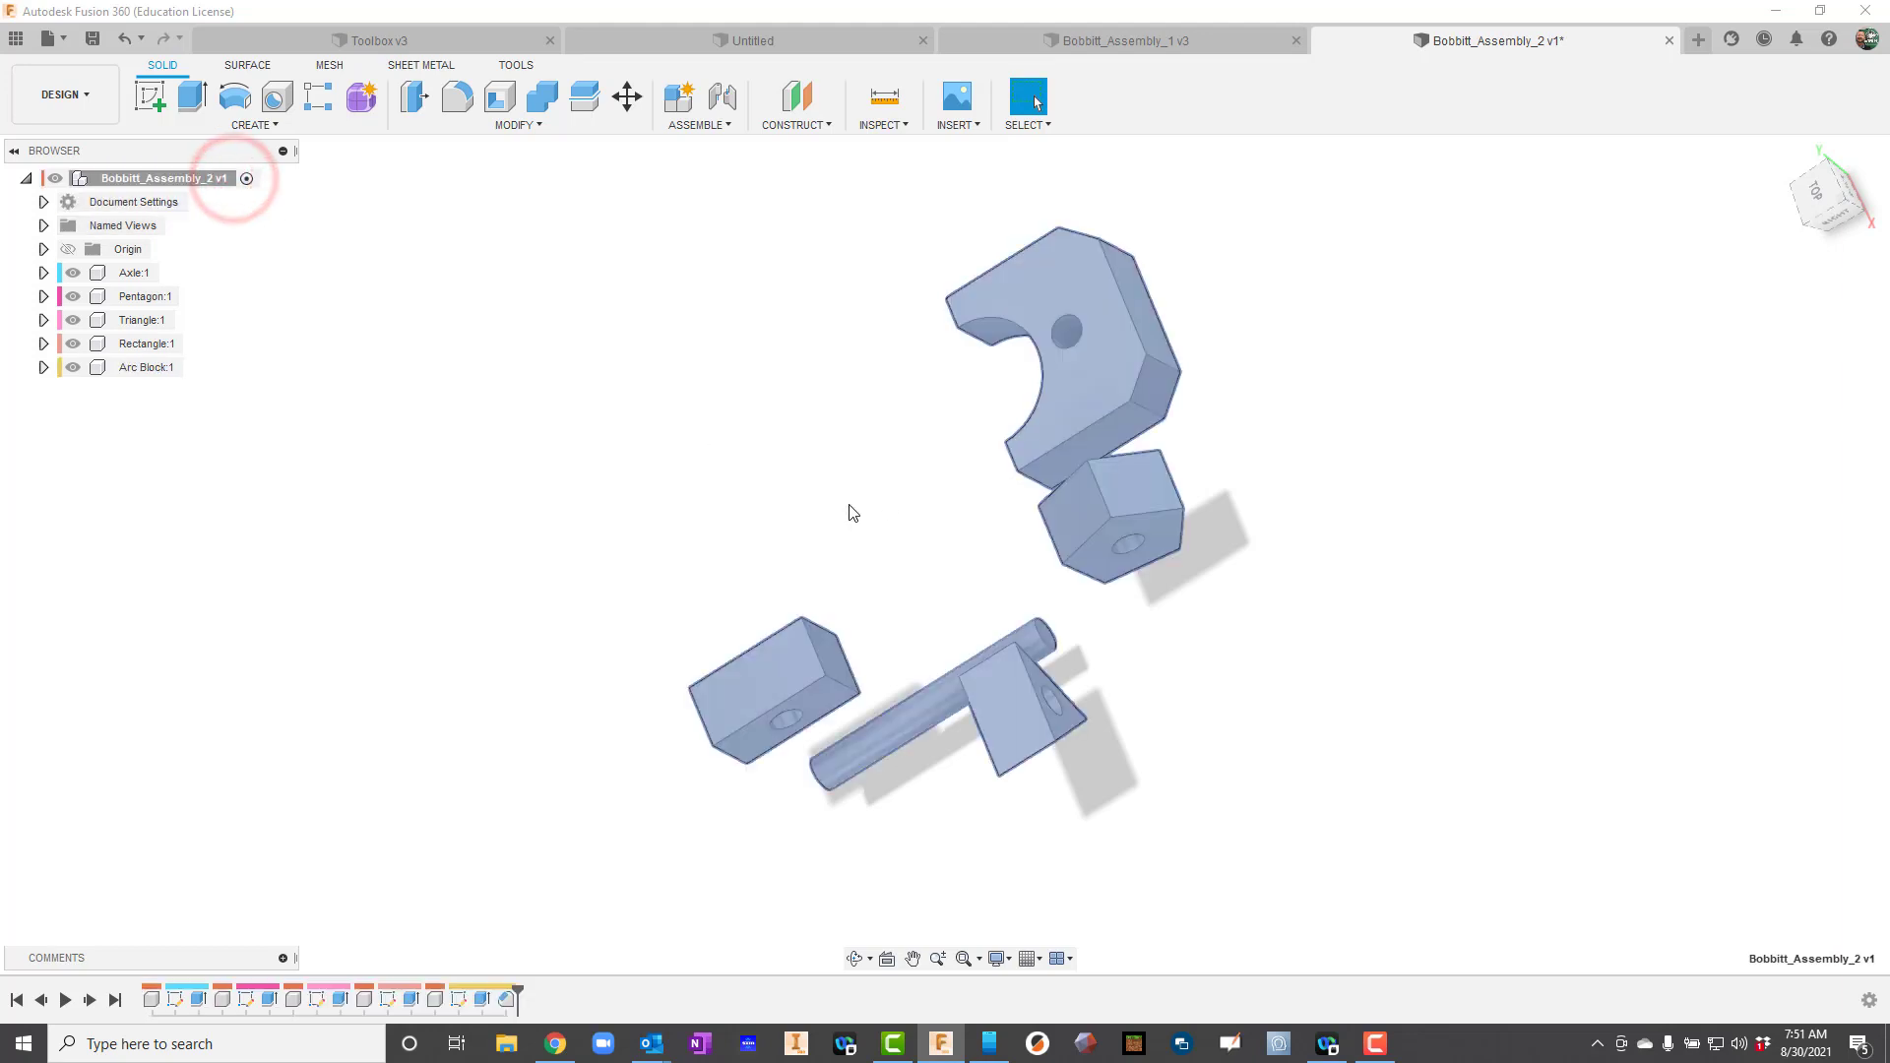
click(855, 958)
drag(897, 644, 998, 693)
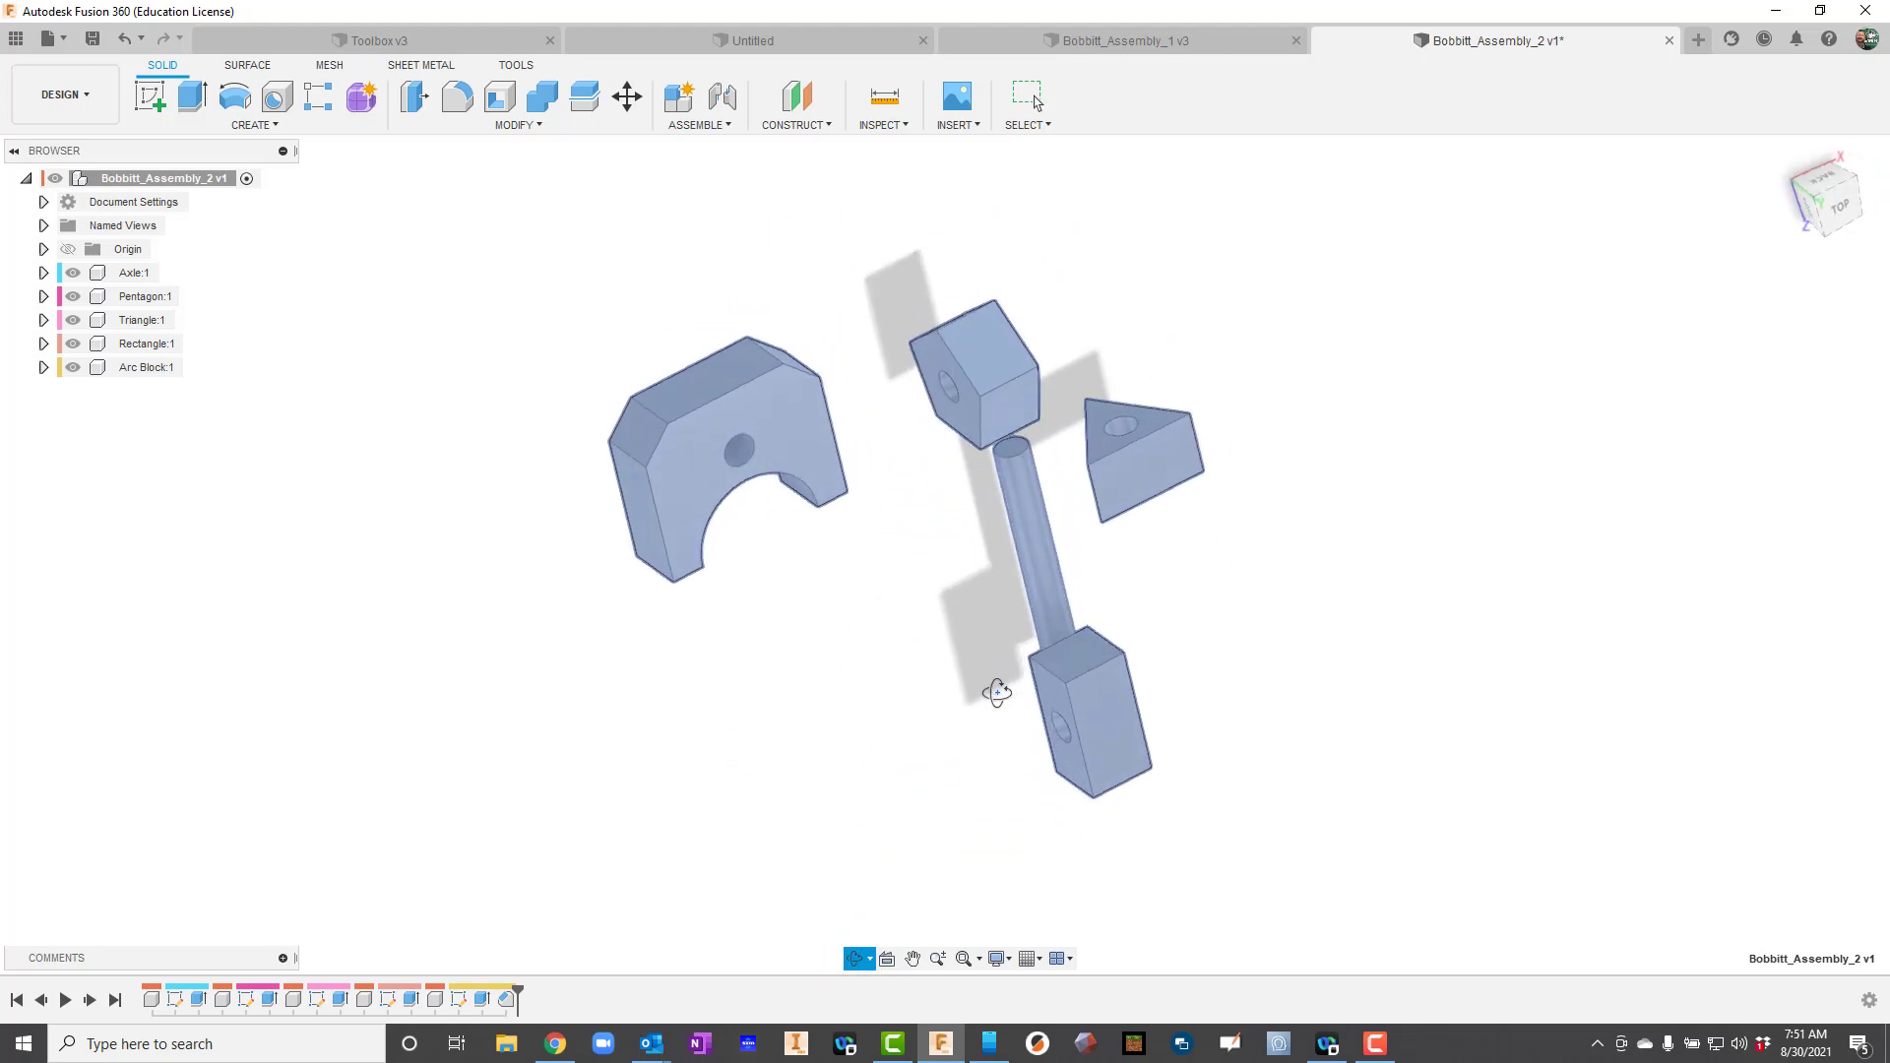
key(Escape)
click(1390, 589)
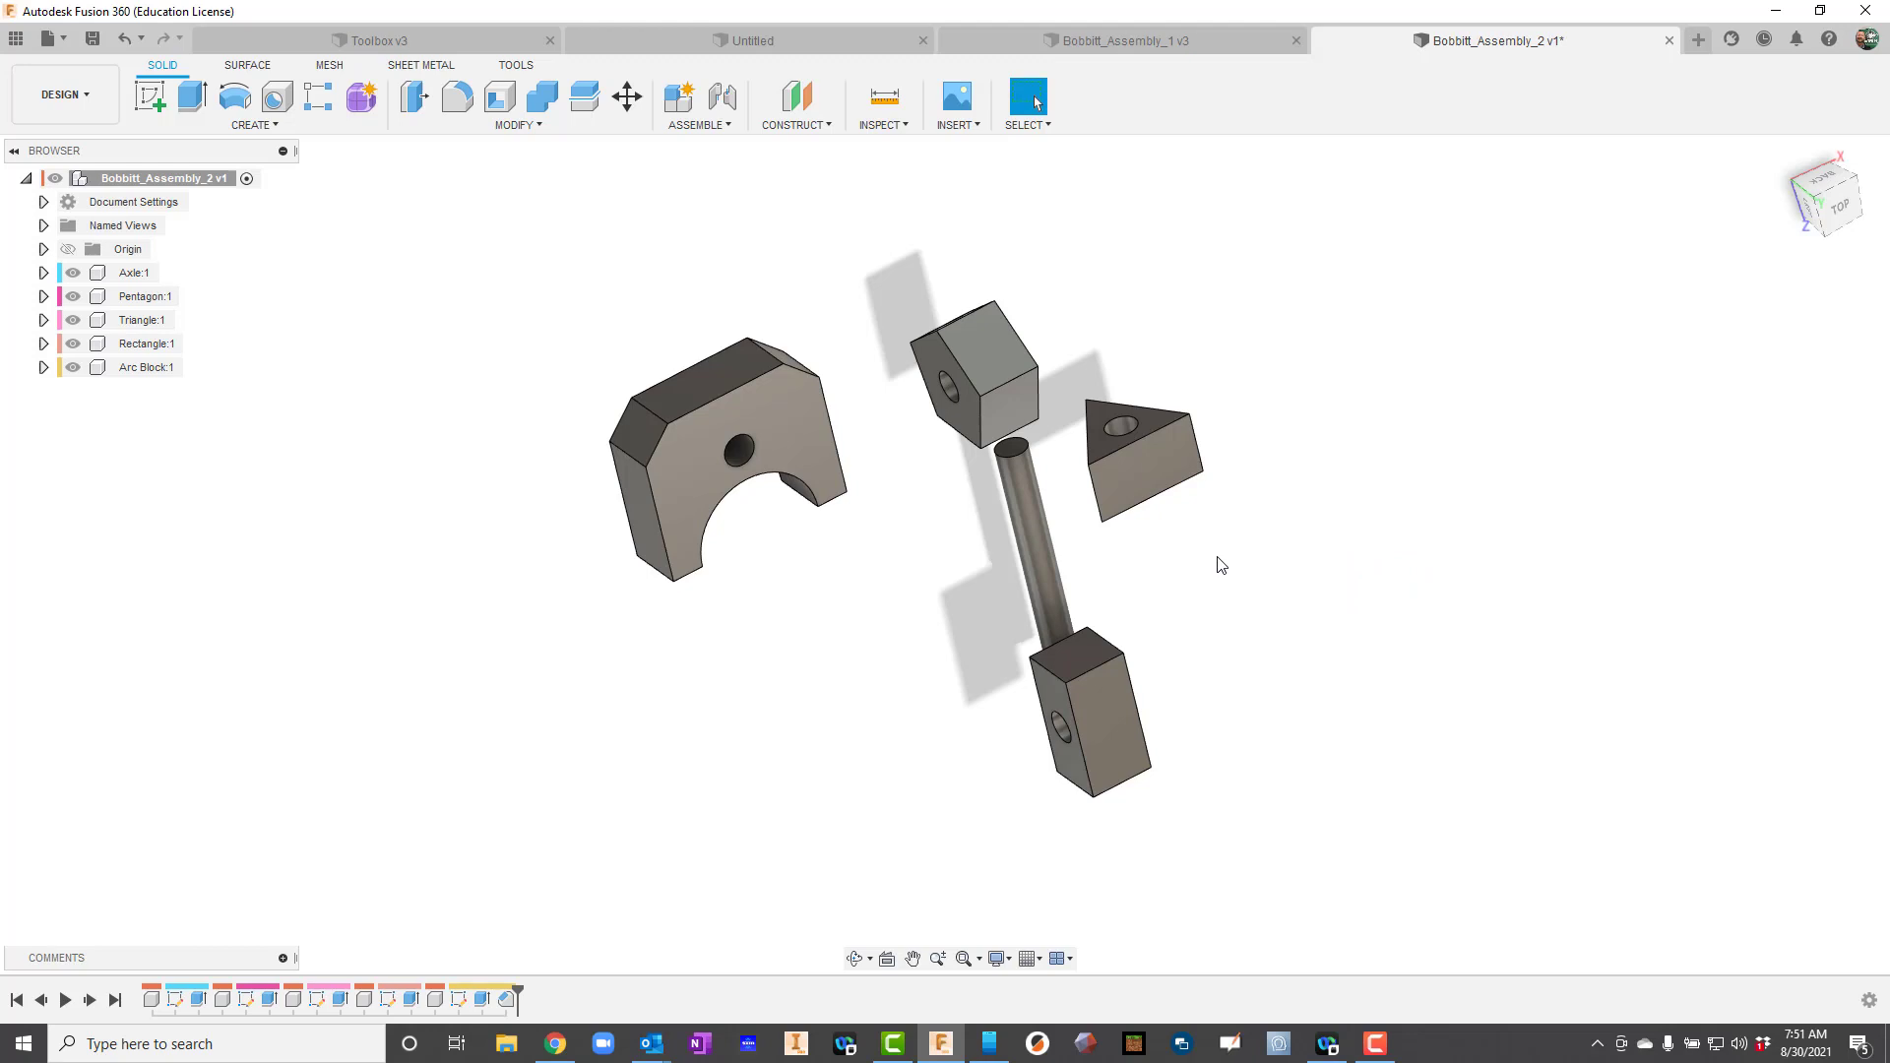
- Save the assembly as version 2 and replay its build history
click(90, 40)
click(945, 542)
click(66, 1000)
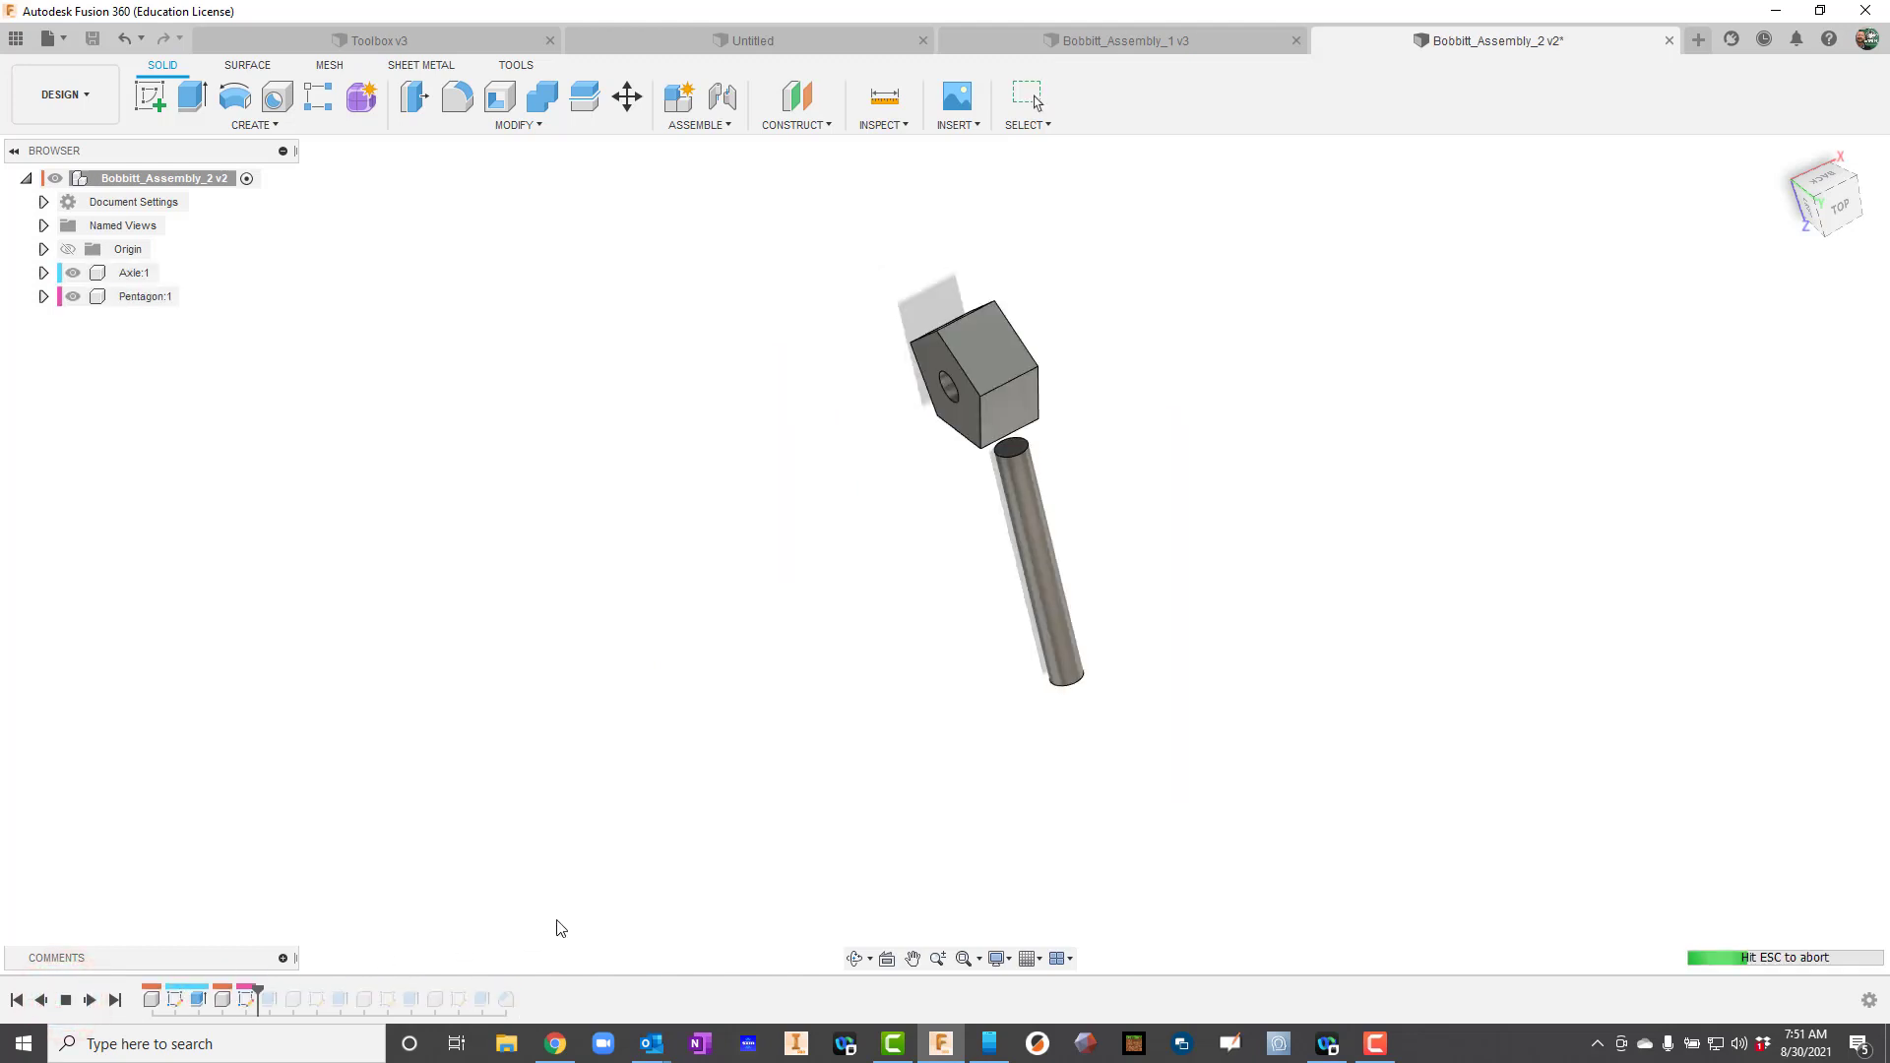